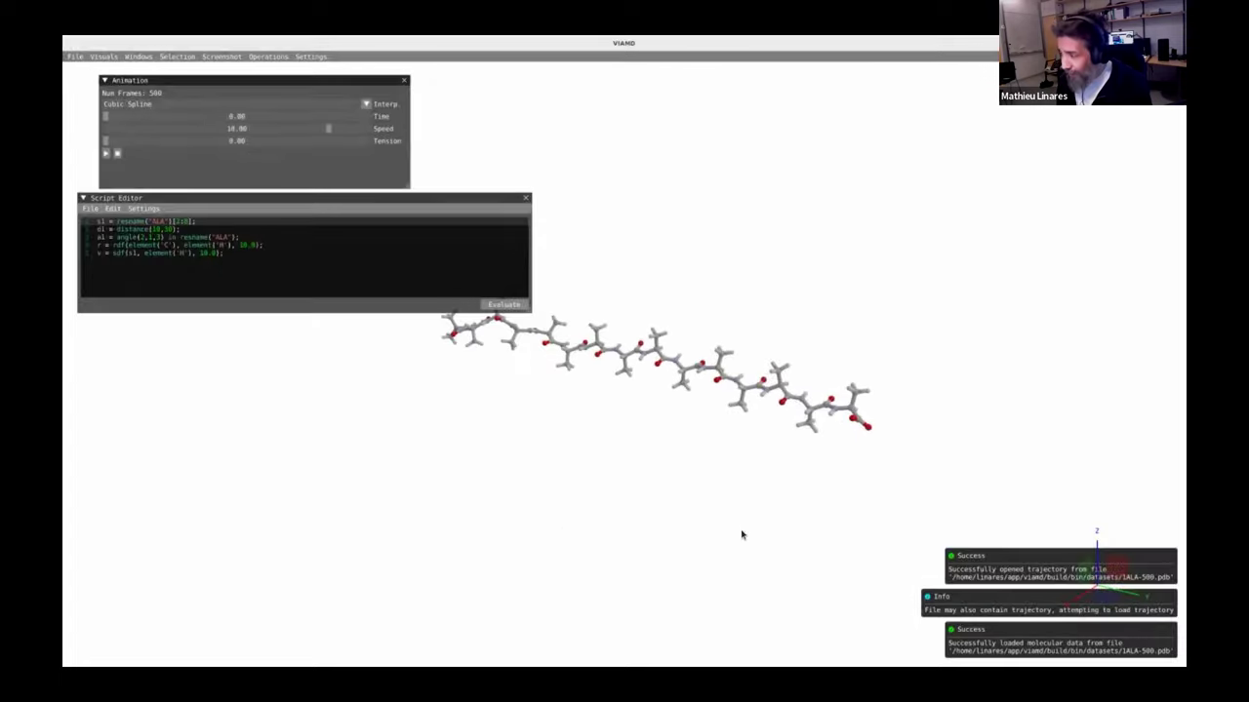
- Set the interface font to DejaVu Sans Mono 20 and reposition and resize the Script Editor window
drag(778, 328, 544, 496)
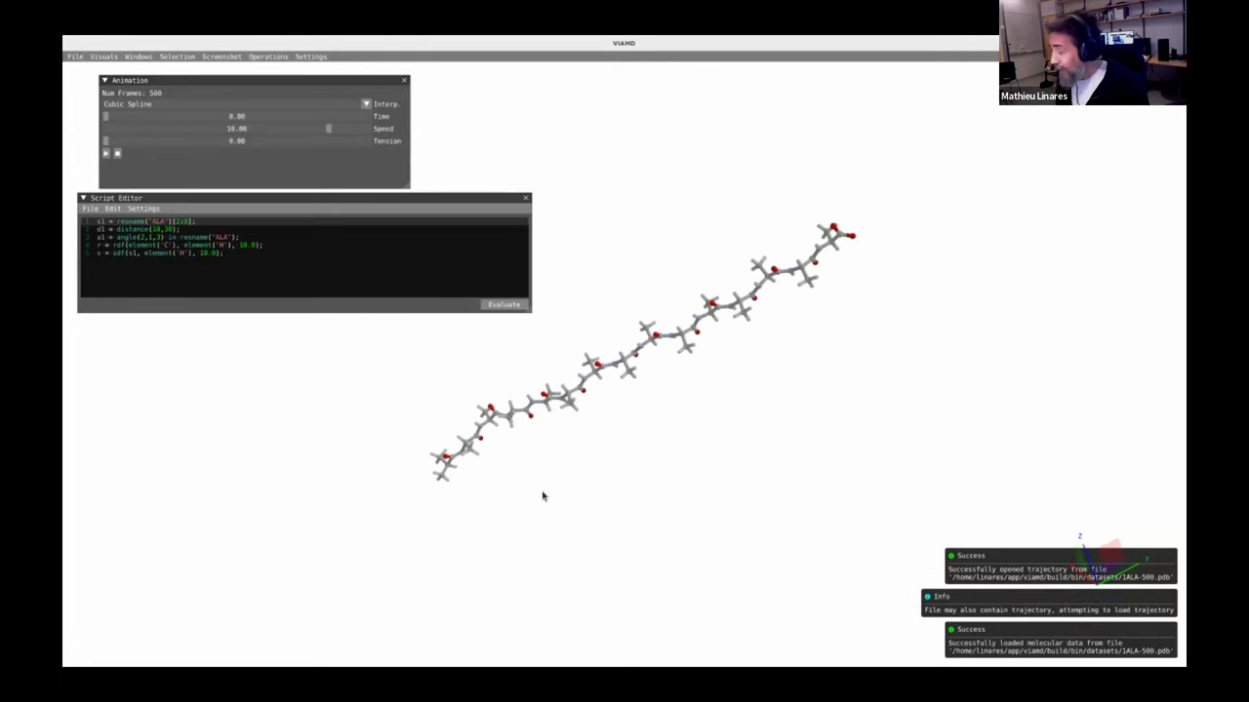
scroll(543, 467, up, 3)
drag(722, 354, 400, 212)
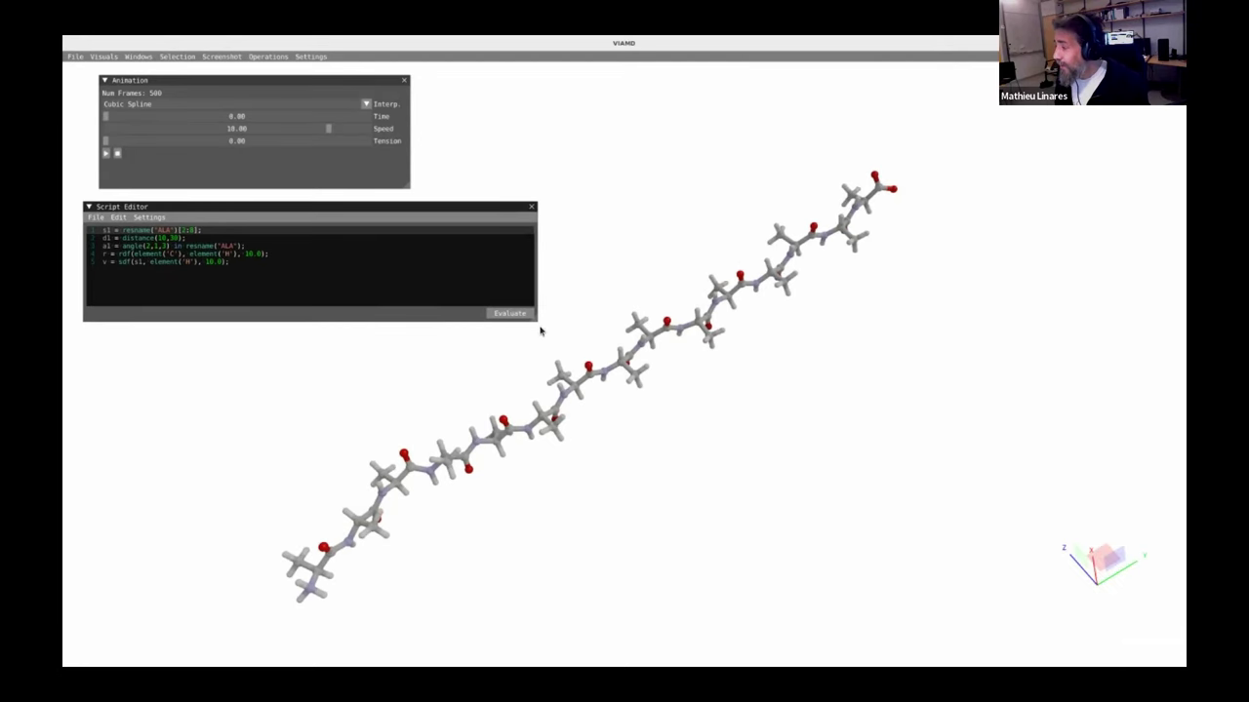
click(310, 57)
click(346, 70)
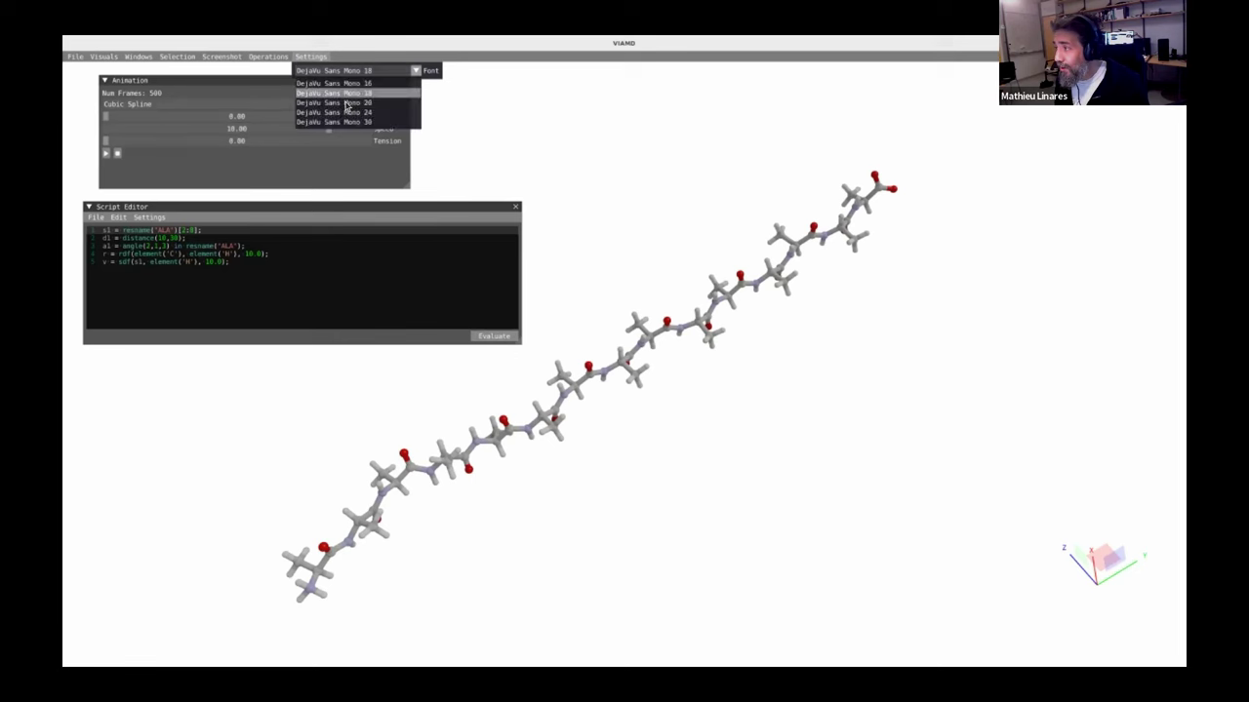
click(346, 104)
click(545, 343)
drag(521, 350, 508, 349)
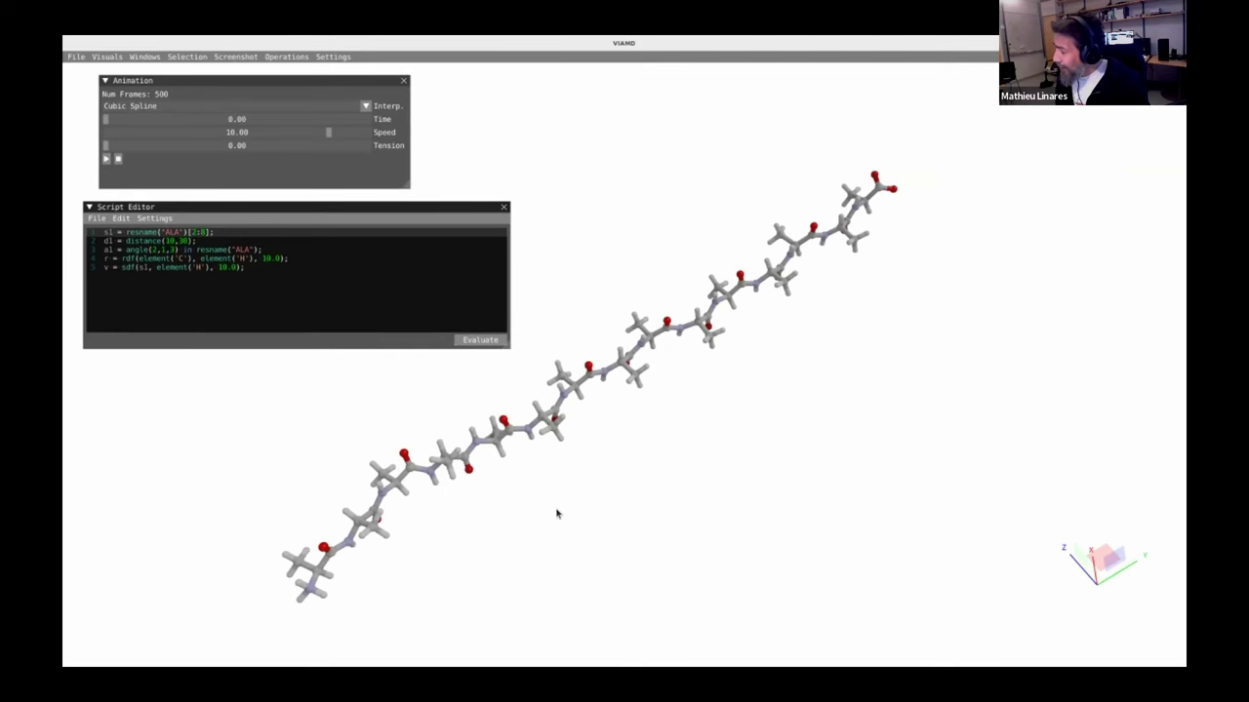
- Examine the polyalanine chain from different angles and close up around several atoms, ending with the whole molecule in view
drag(832, 297, 742, 283)
drag(809, 341, 574, 494)
right_drag(575, 495, 568, 414)
mouse_move(611, 363)
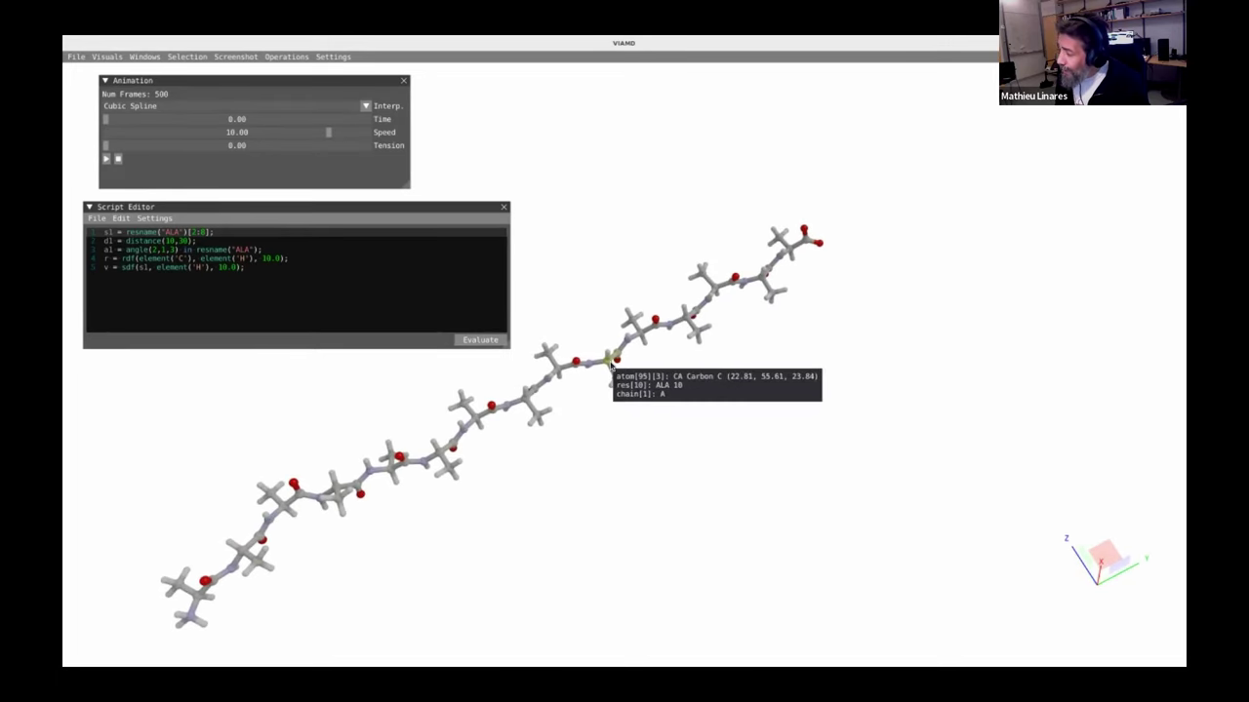
scroll(614, 448, up, 5)
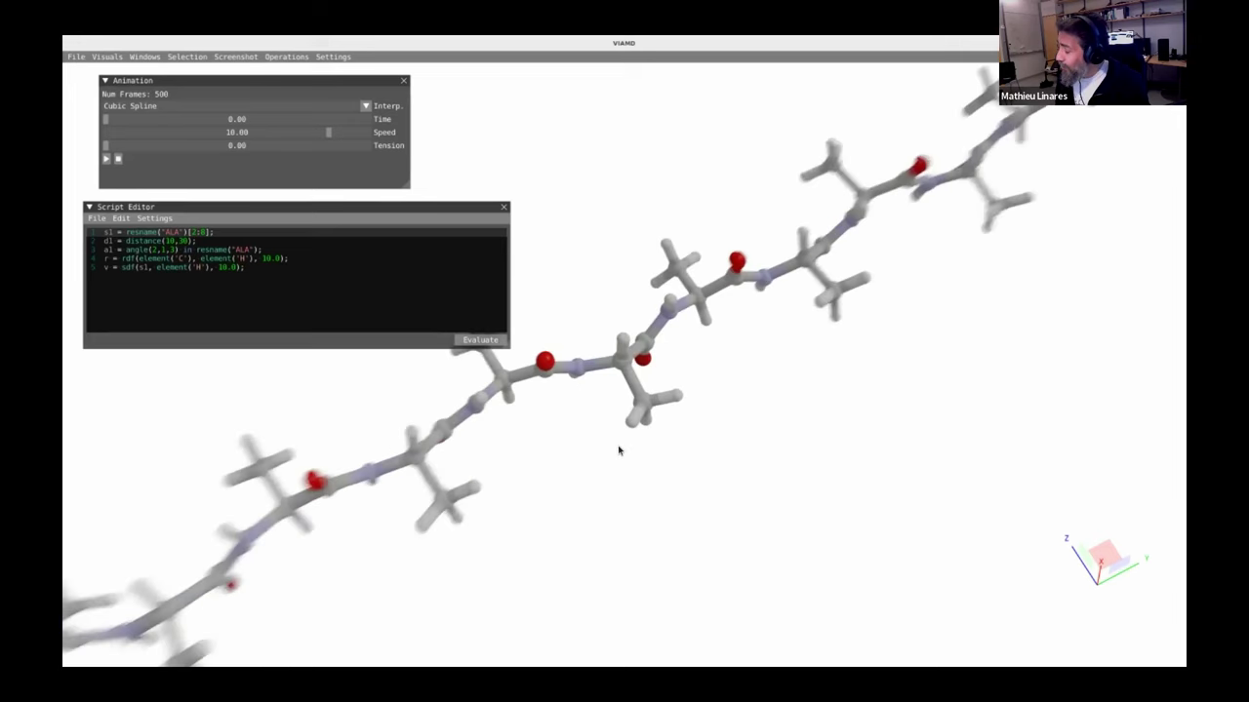
scroll(616, 450, down, 5)
mouse_move(424, 468)
scroll(501, 504, up, 5)
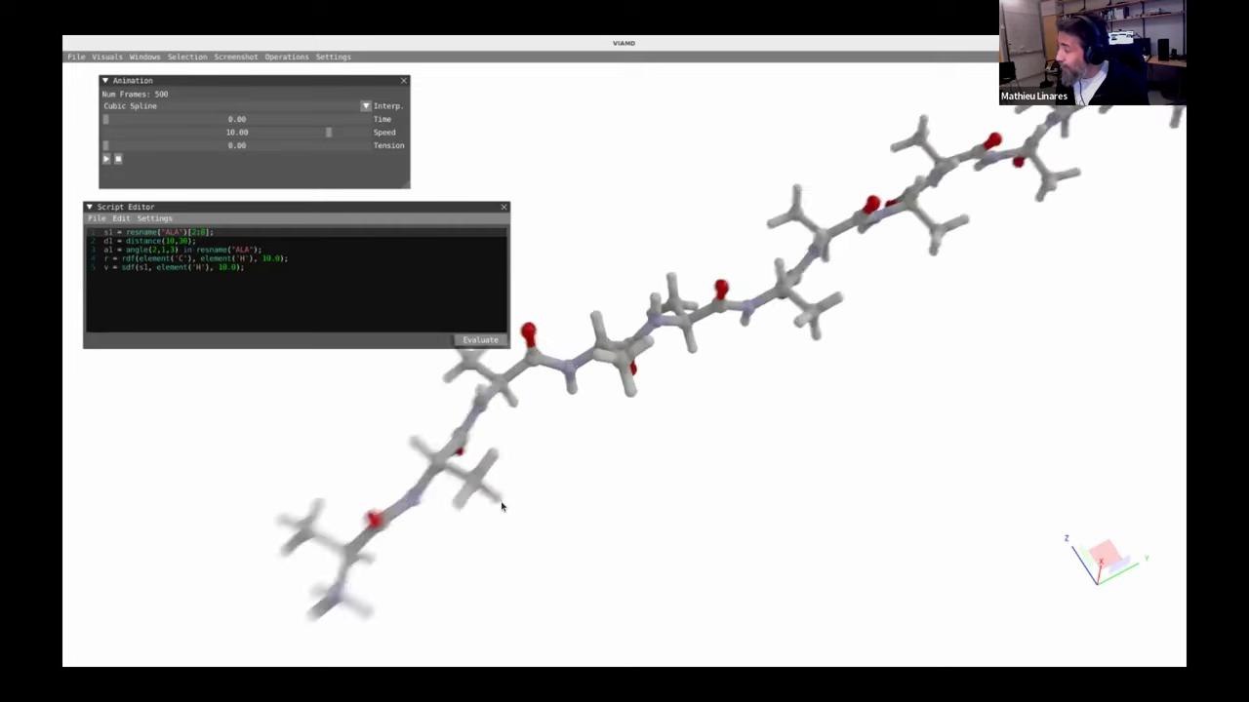
scroll(501, 504, down, 5)
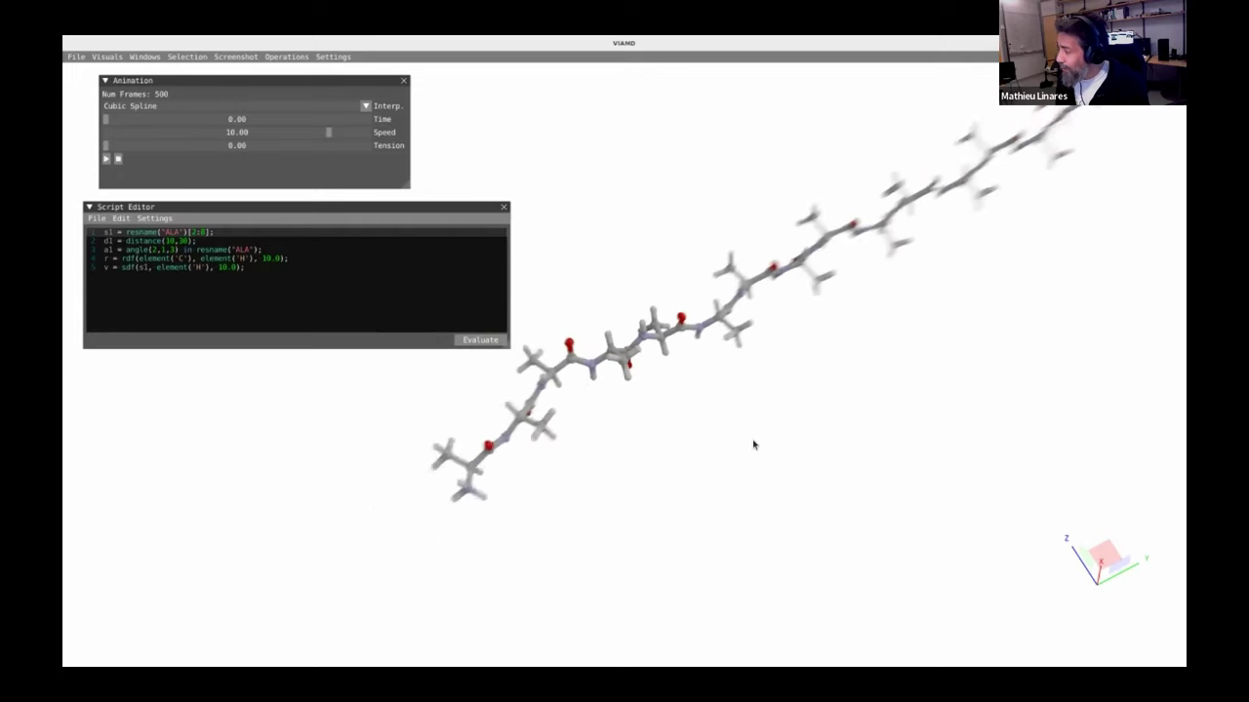
double_click(570, 533)
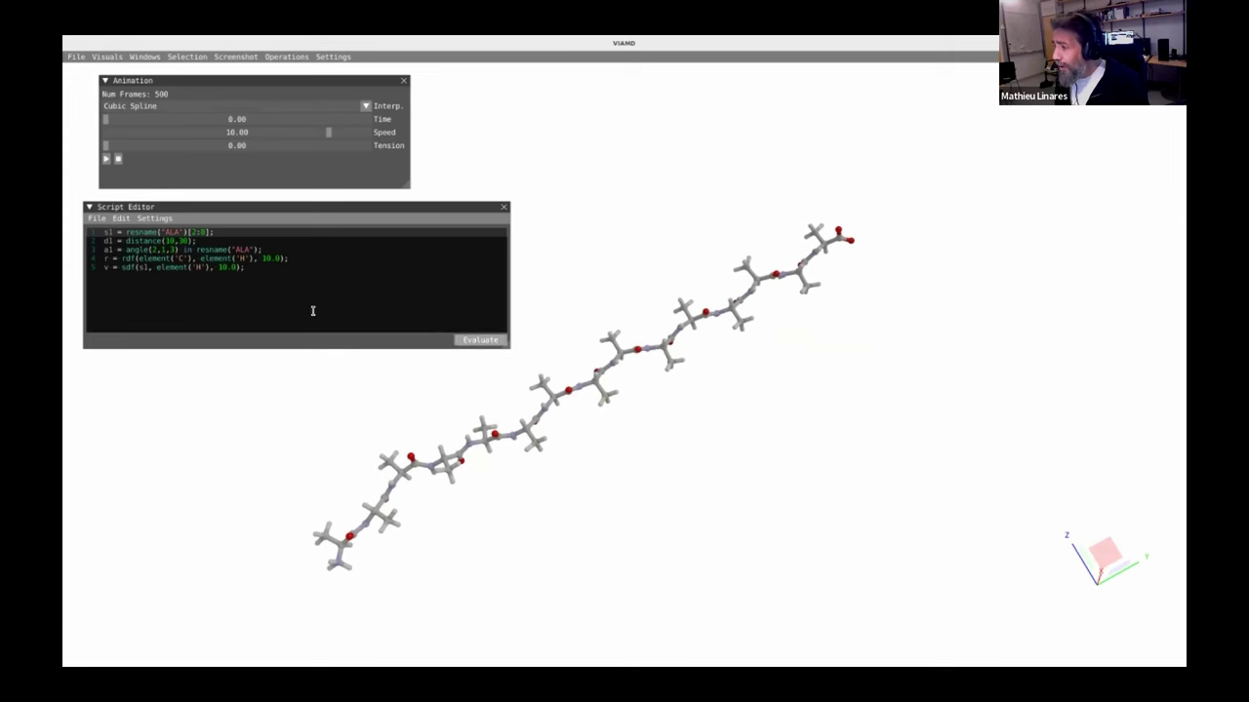
- Review the five property definitions in the script alongside the molecule
click(273, 282)
drag(245, 267, 99, 230)
click(128, 283)
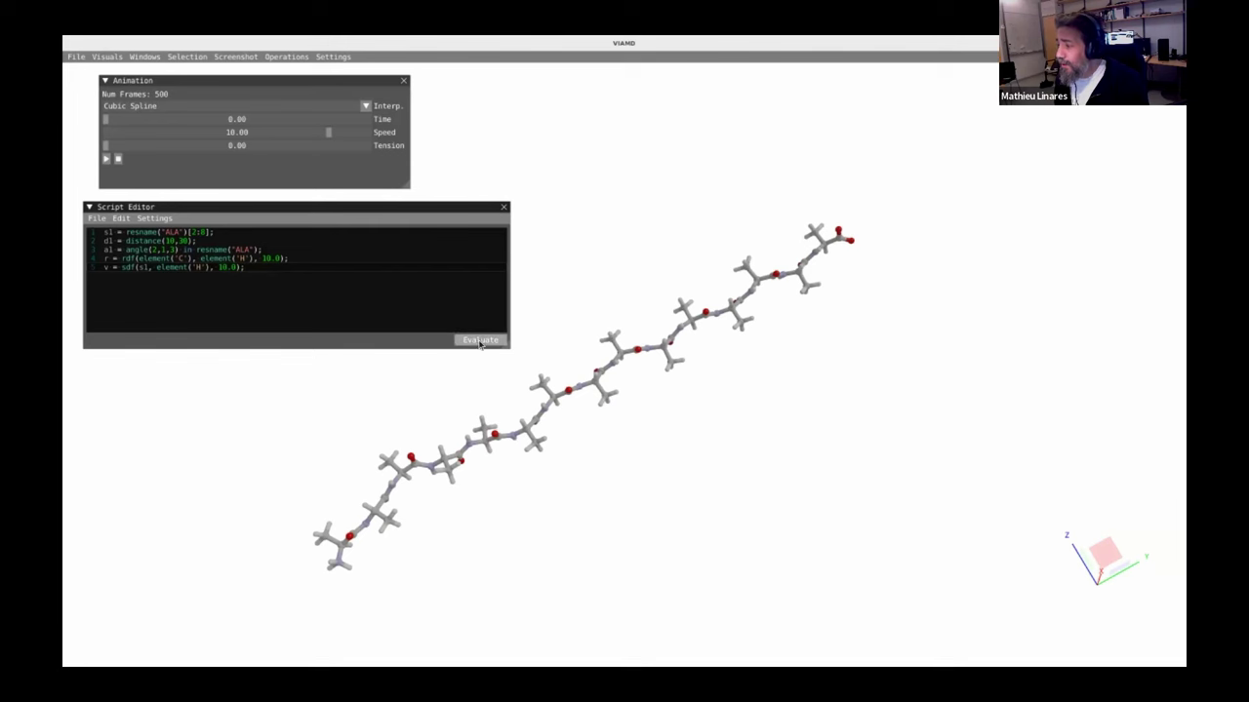
scroll(566, 449, up, 4)
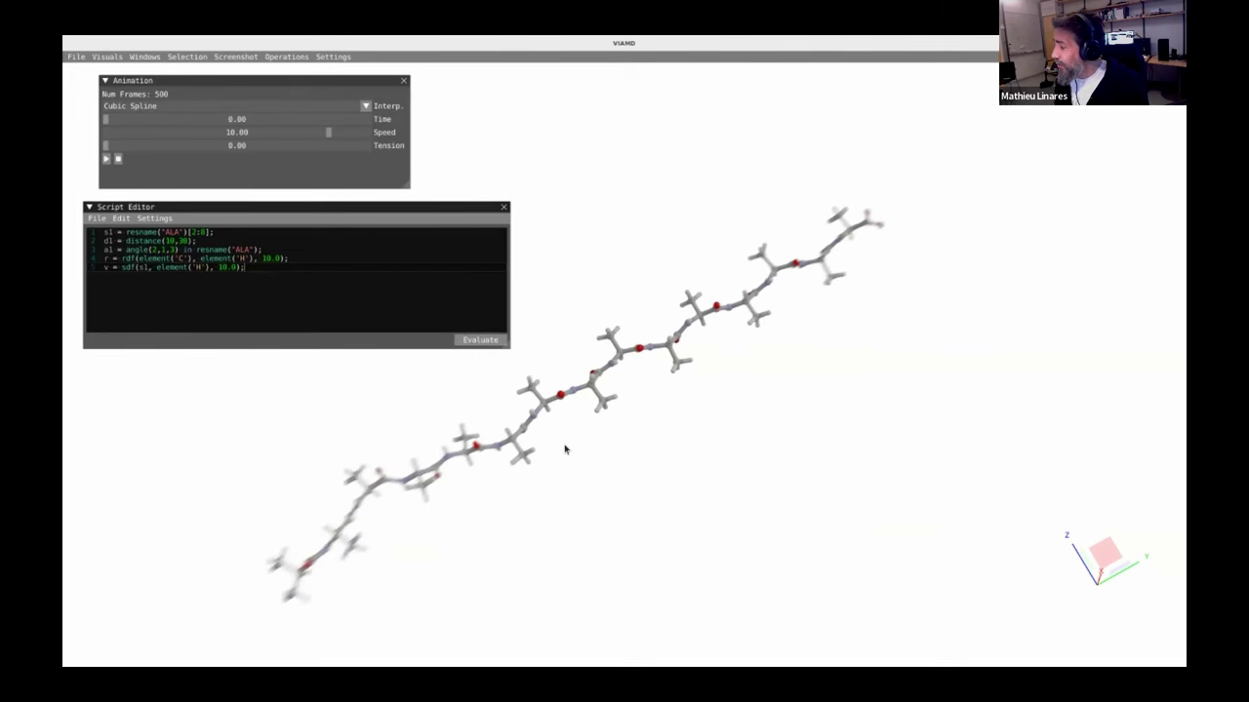
drag(565, 449, 683, 389)
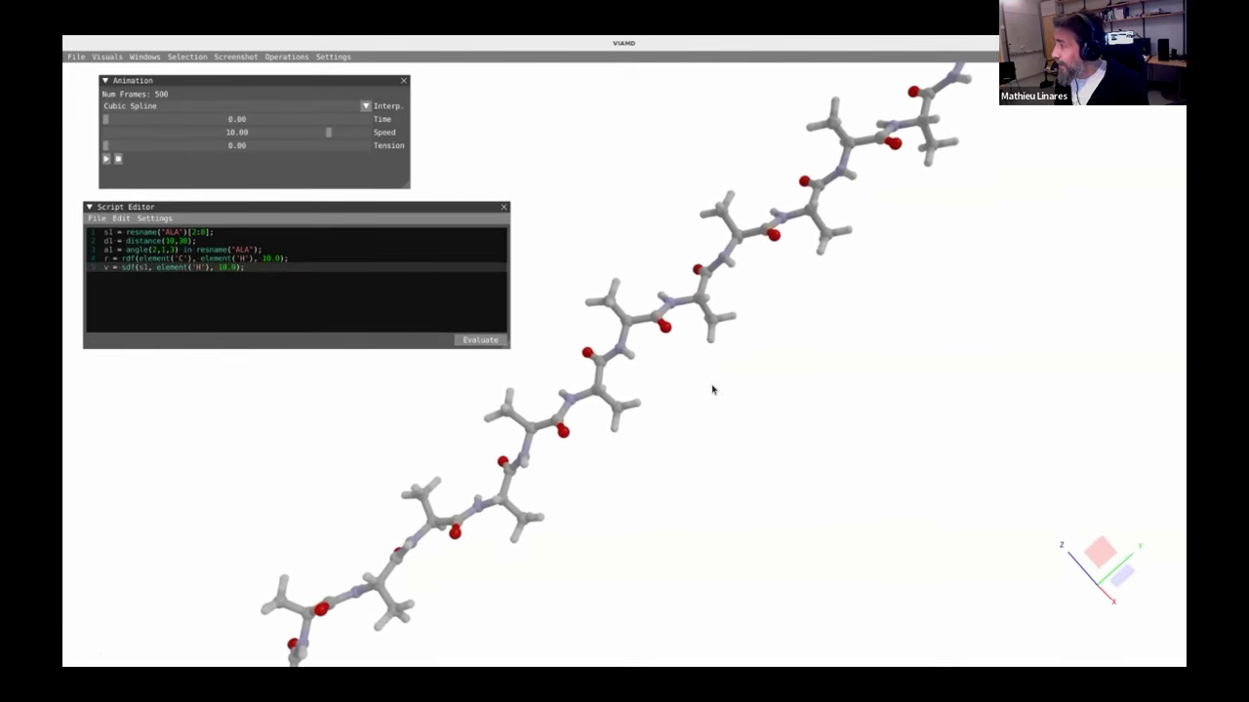
- Play the trajectory animation and move its time to 231.22
mouse_move(107, 232)
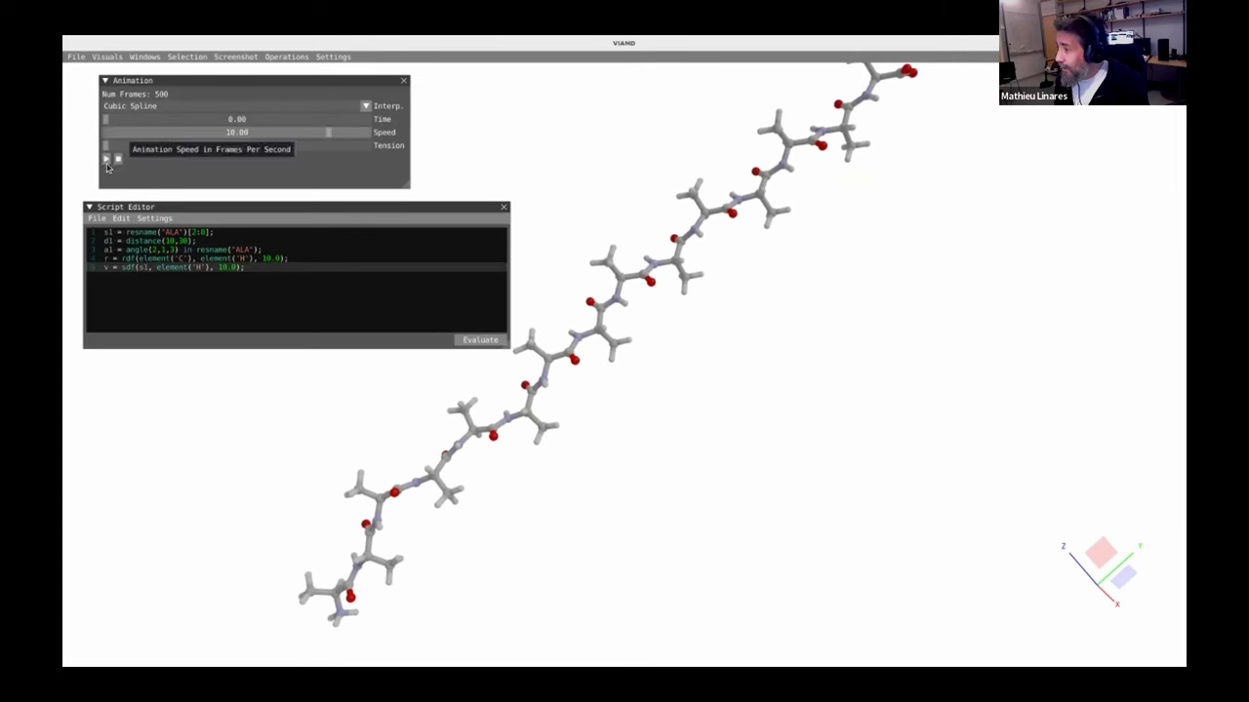
key(space)
drag(110, 120, 186, 136)
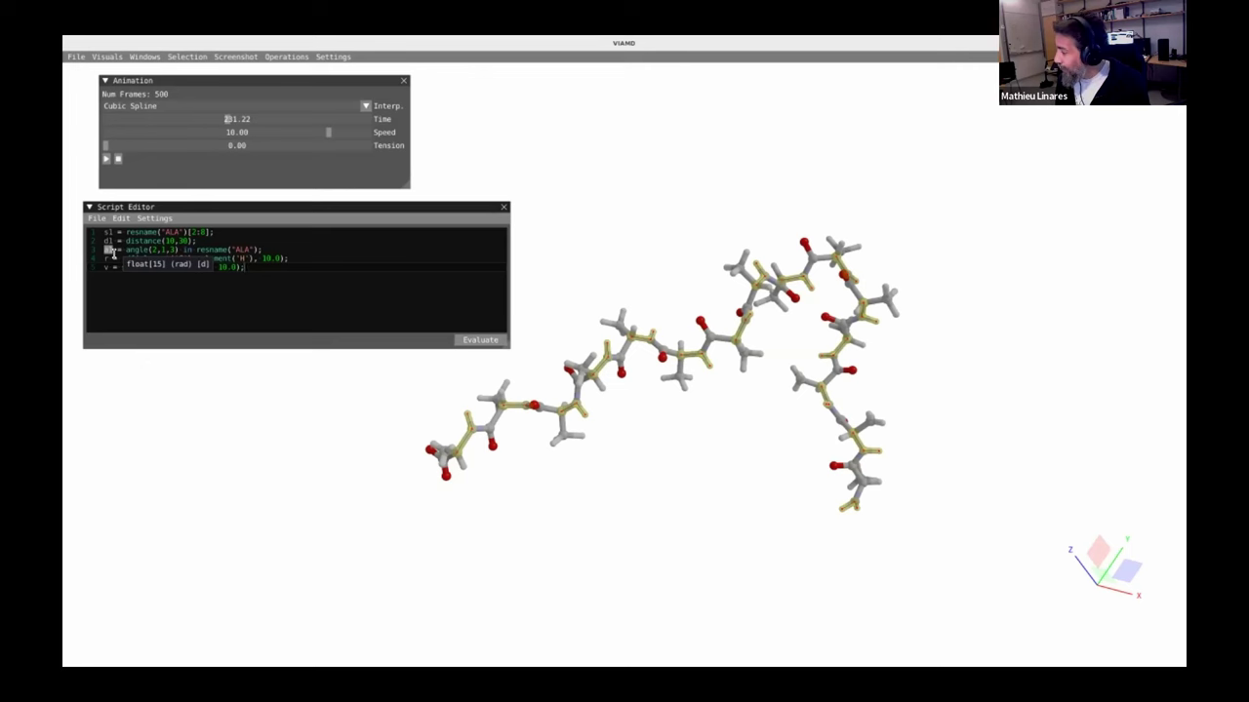
- Evaluate the script and show the Timelines and Distributions windows
scroll(550, 435, up, 5)
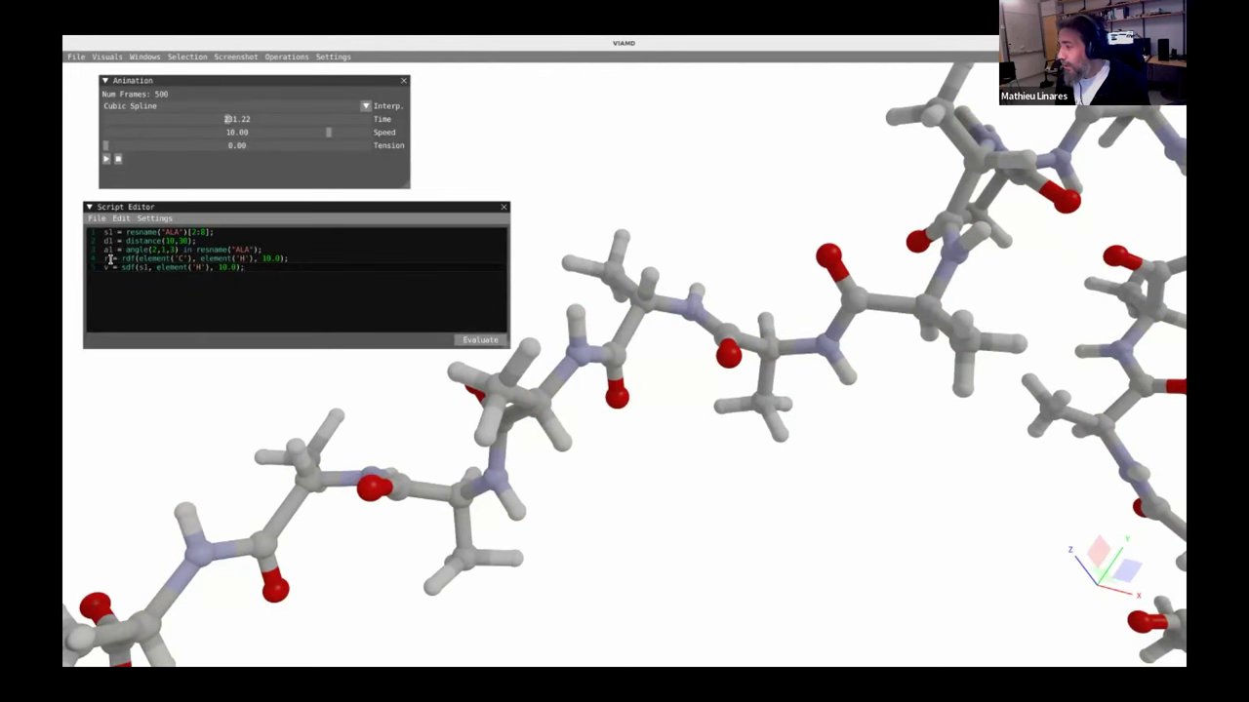
click(480, 341)
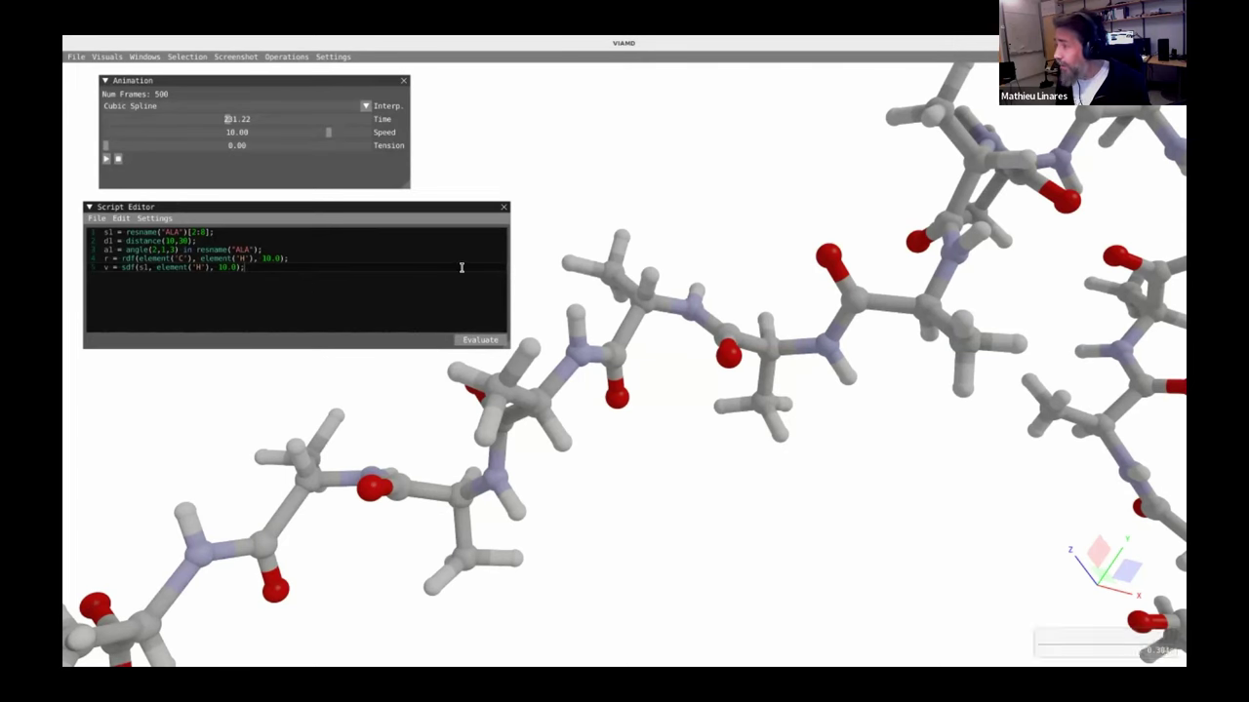
click(146, 57)
click(162, 111)
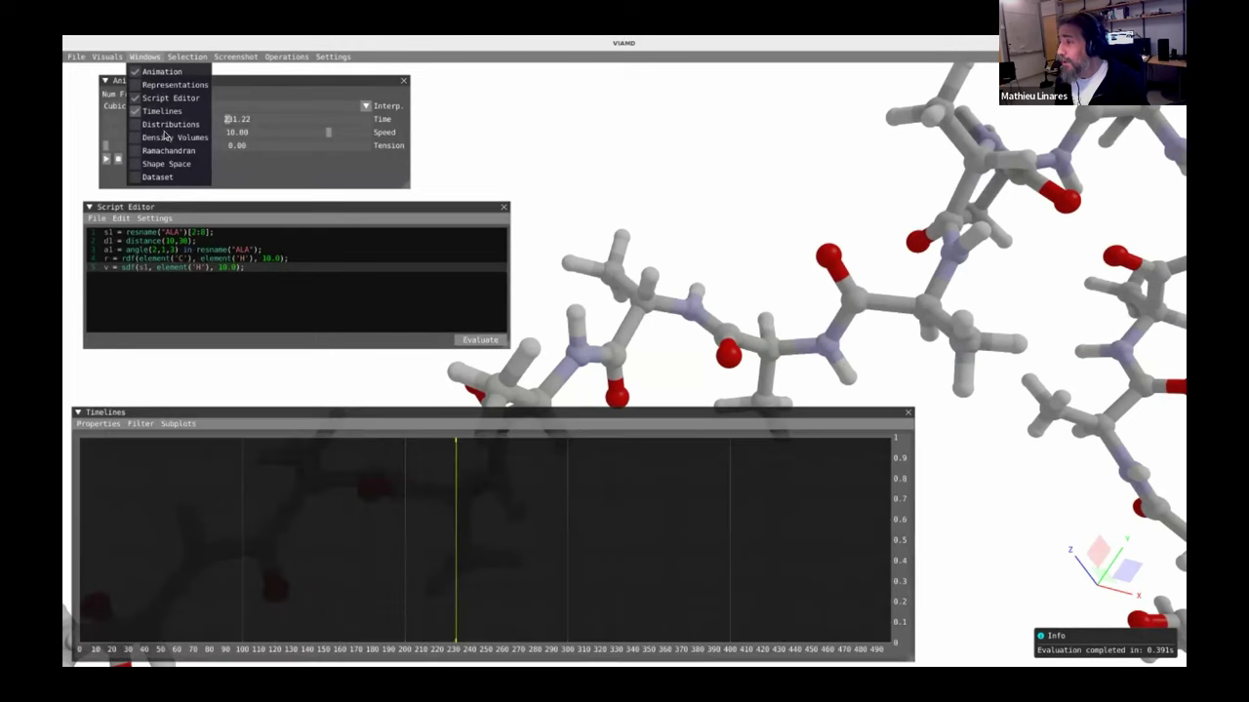
click(168, 125)
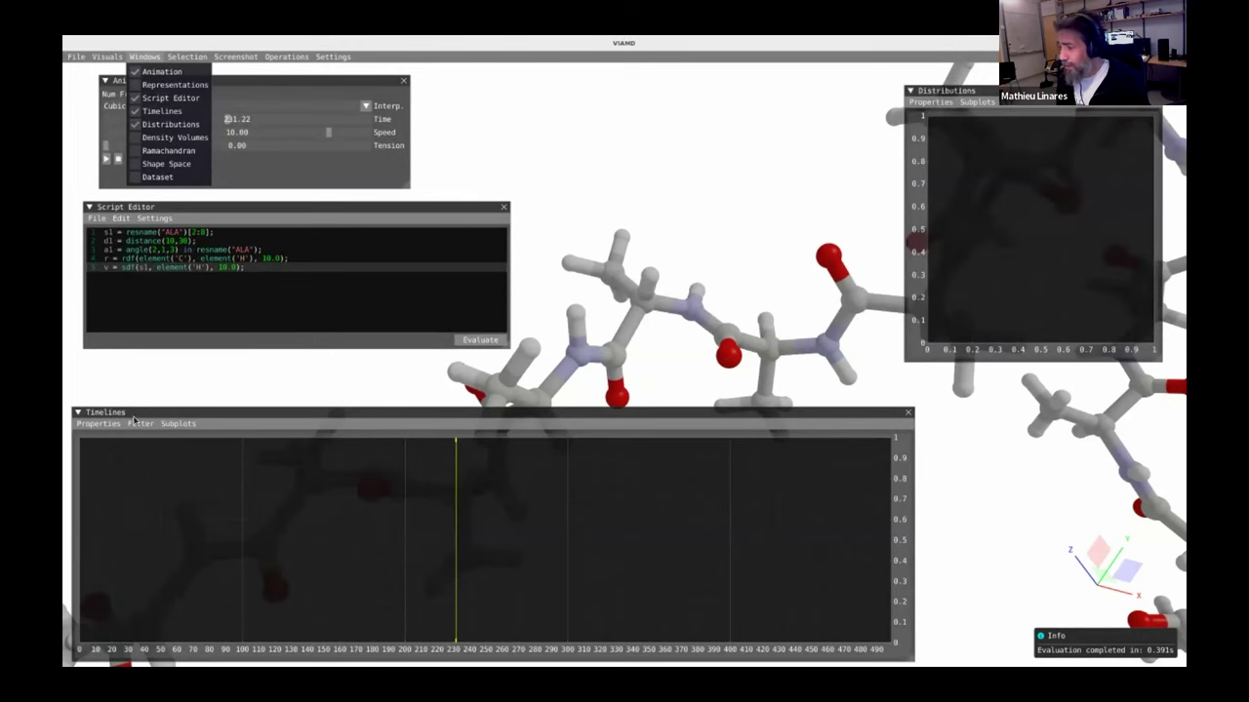
- Plot the d1 distance in the Timelines window and split the window into three stacked subplots
click(90, 425)
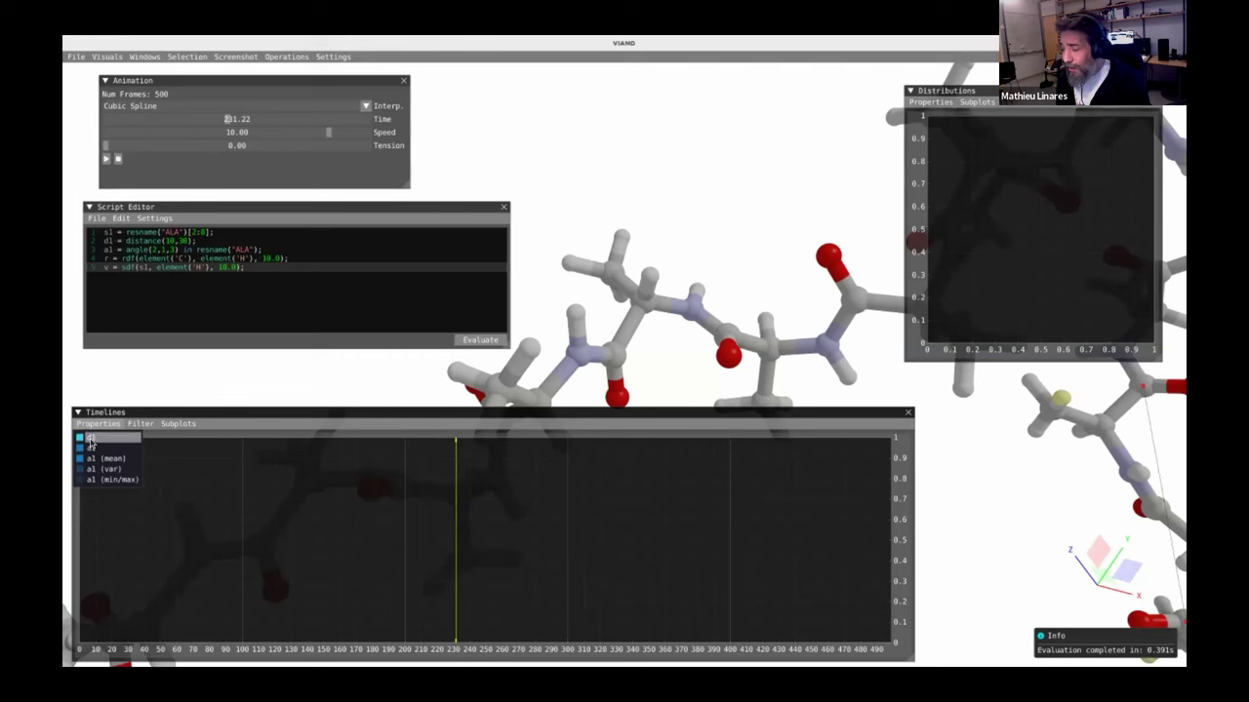
mouse_move(209, 479)
mouse_down()
mouse_move(188, 444)
mouse_move(198, 441)
mouse_up()
click(179, 423)
mouse_move(98, 424)
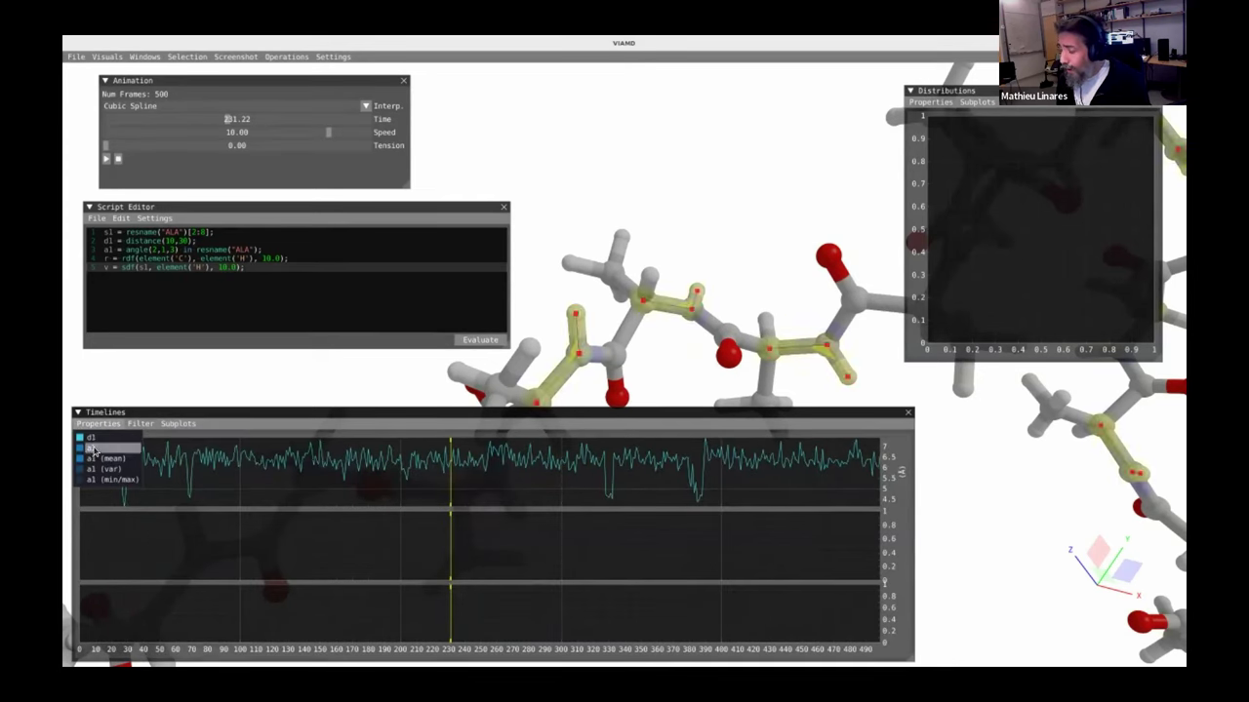
- Check which atoms d1 and a1 refer to, and plot the a1 angles in the second timeline subplot
click(108, 241)
mouse_move(108, 251)
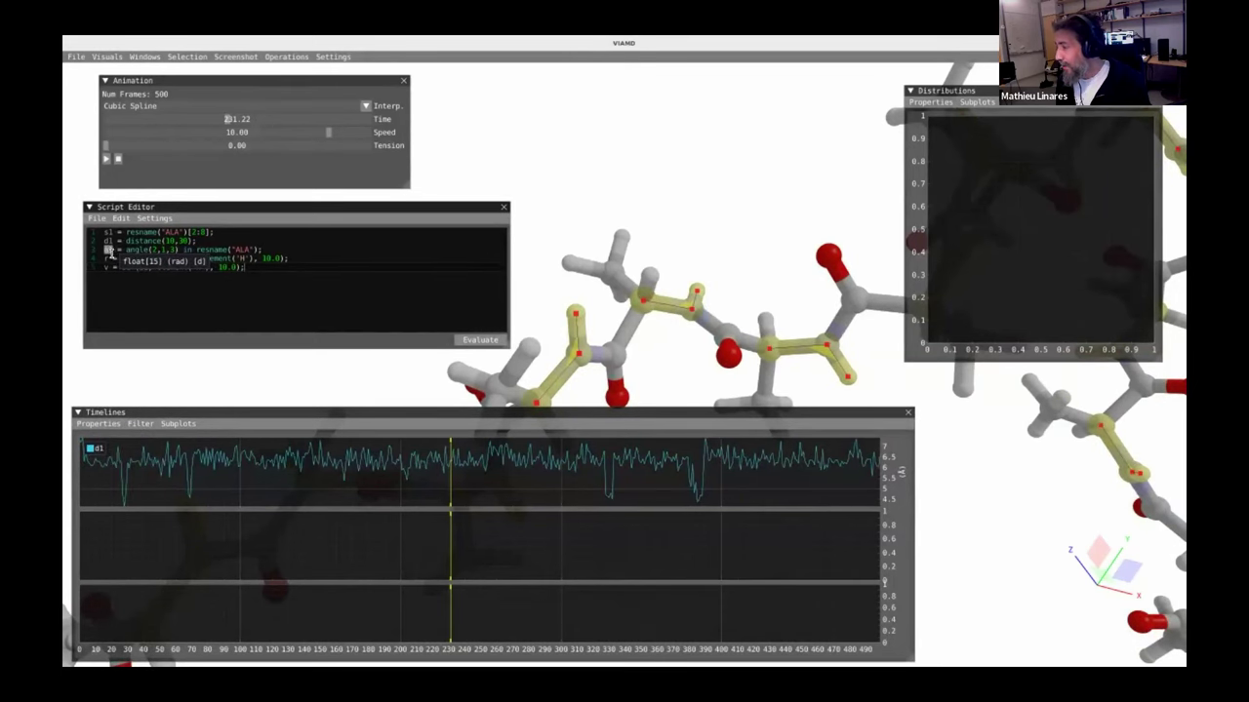
click(98, 426)
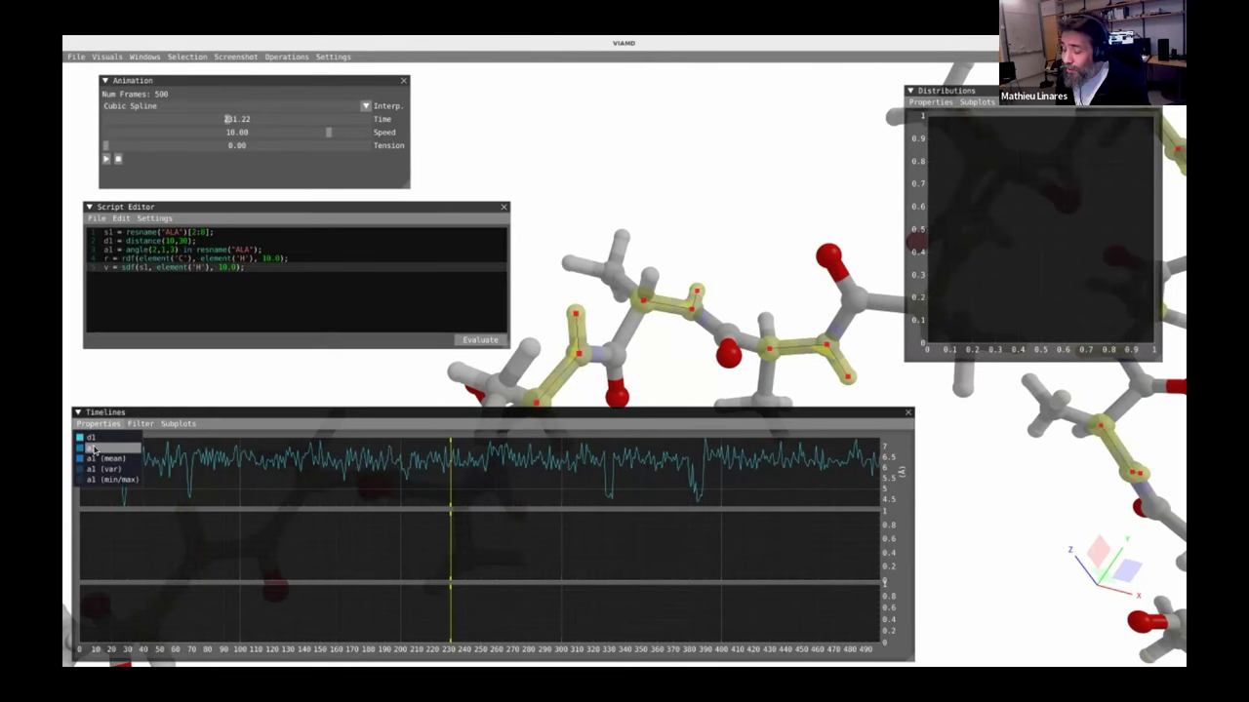
drag(97, 449, 140, 532)
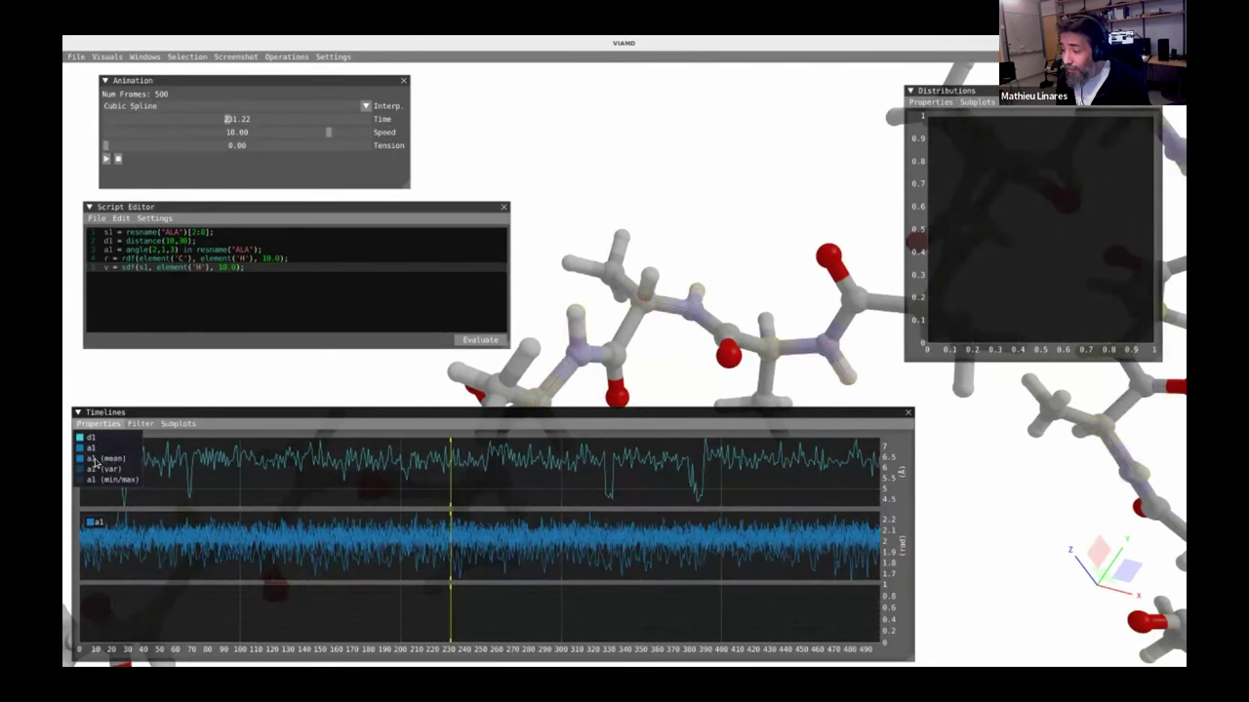
- Plot a1 (mean) and a1 (min/max) in the third timeline subplot without a1 (var), and shift the Timelines window slightly up
drag(100, 459, 164, 610)
drag(112, 480, 156, 610)
click(494, 628)
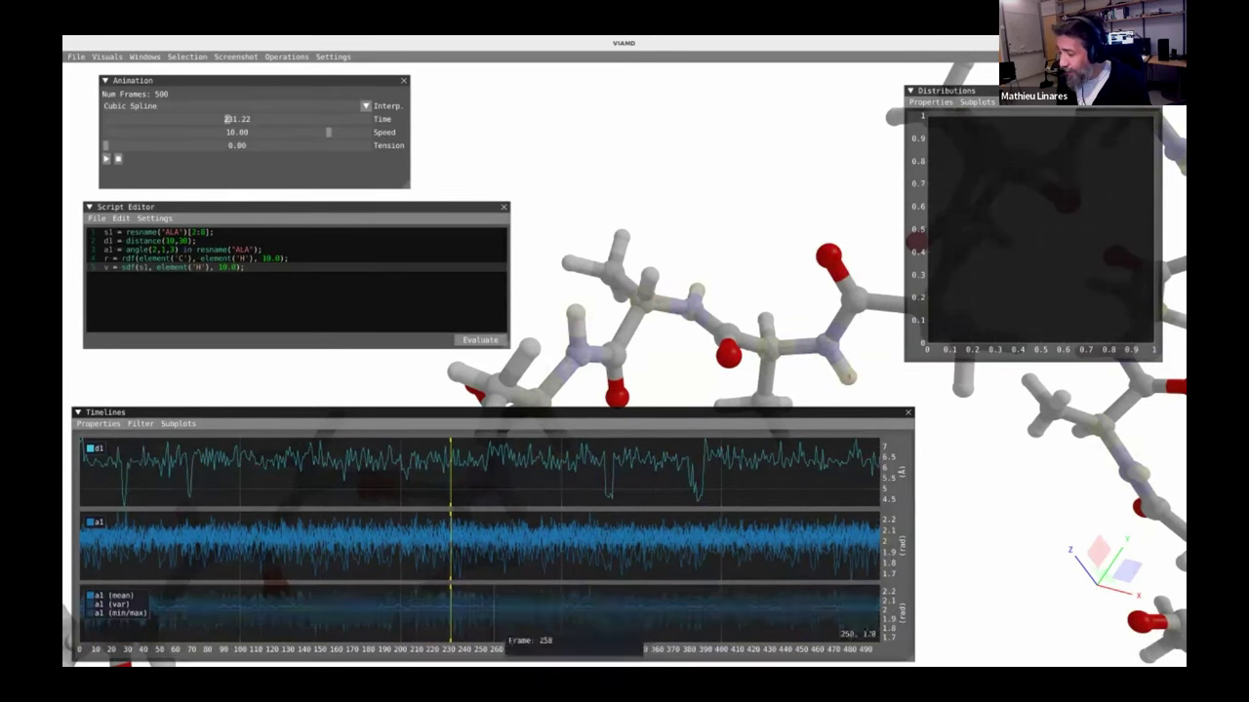
drag(113, 603, 69, 533)
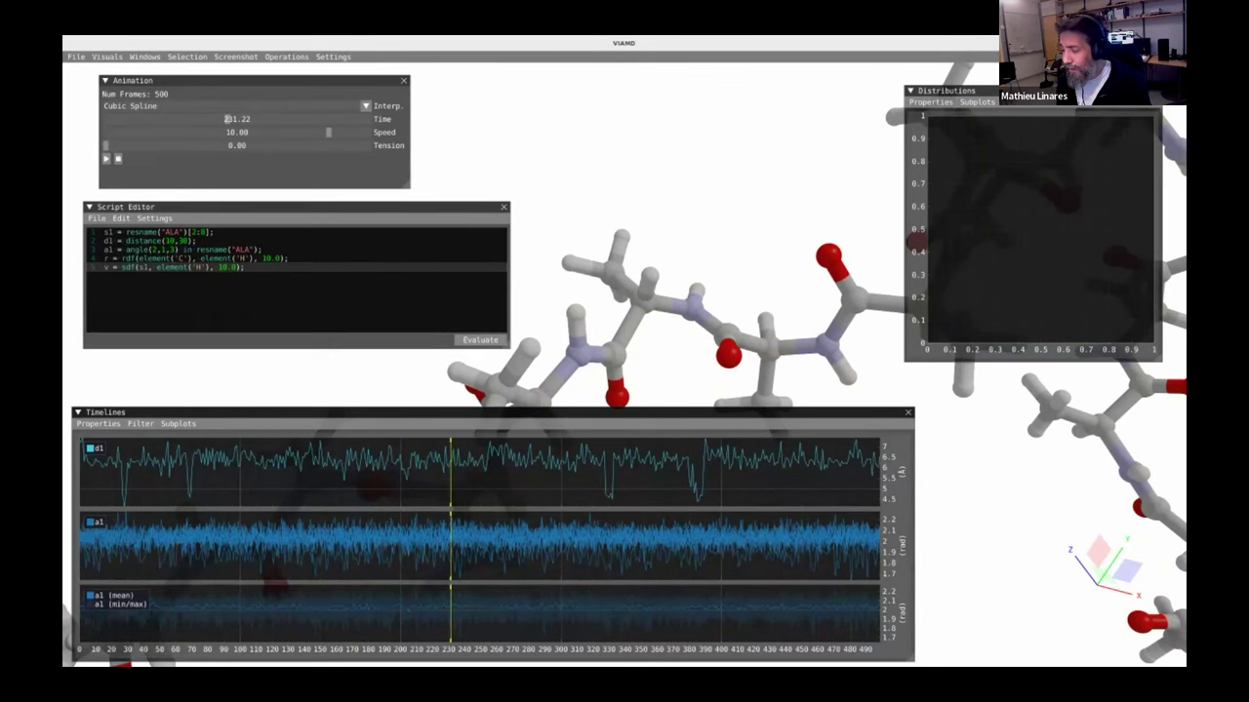
drag(200, 411, 202, 399)
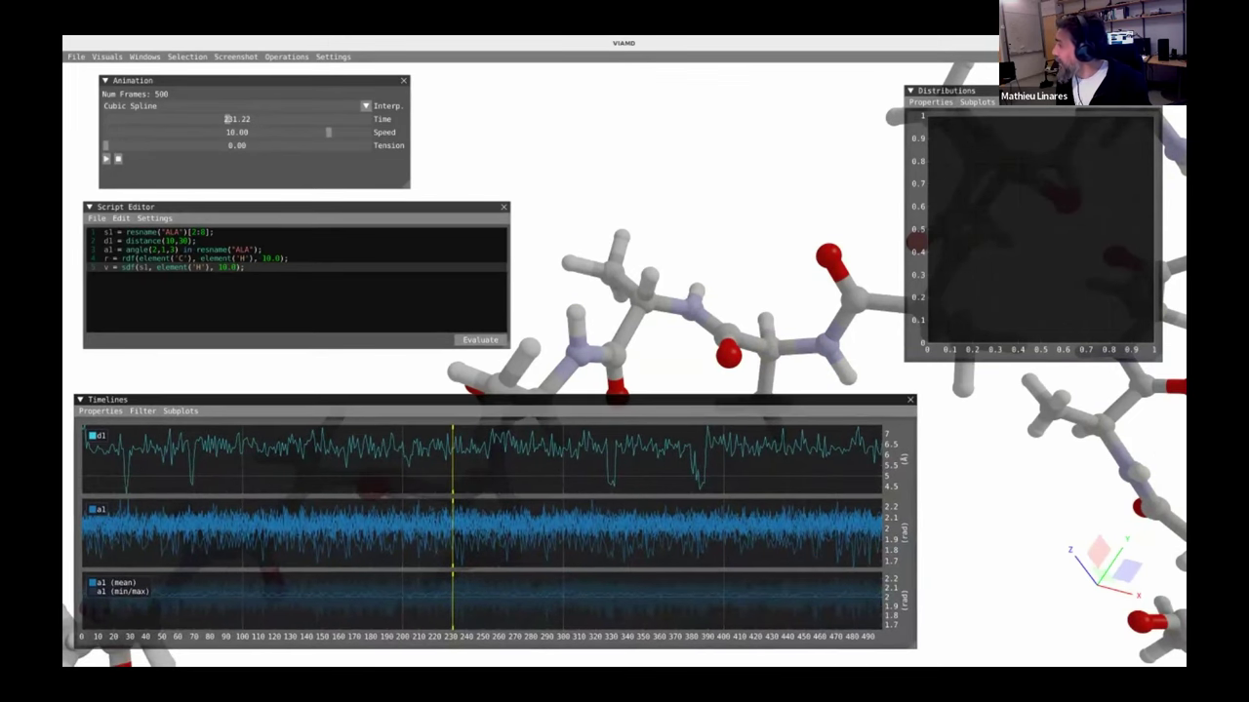
- Split the Distributions window into two subplots, with d1 in the first and a1 (agg) in the second
click(929, 103)
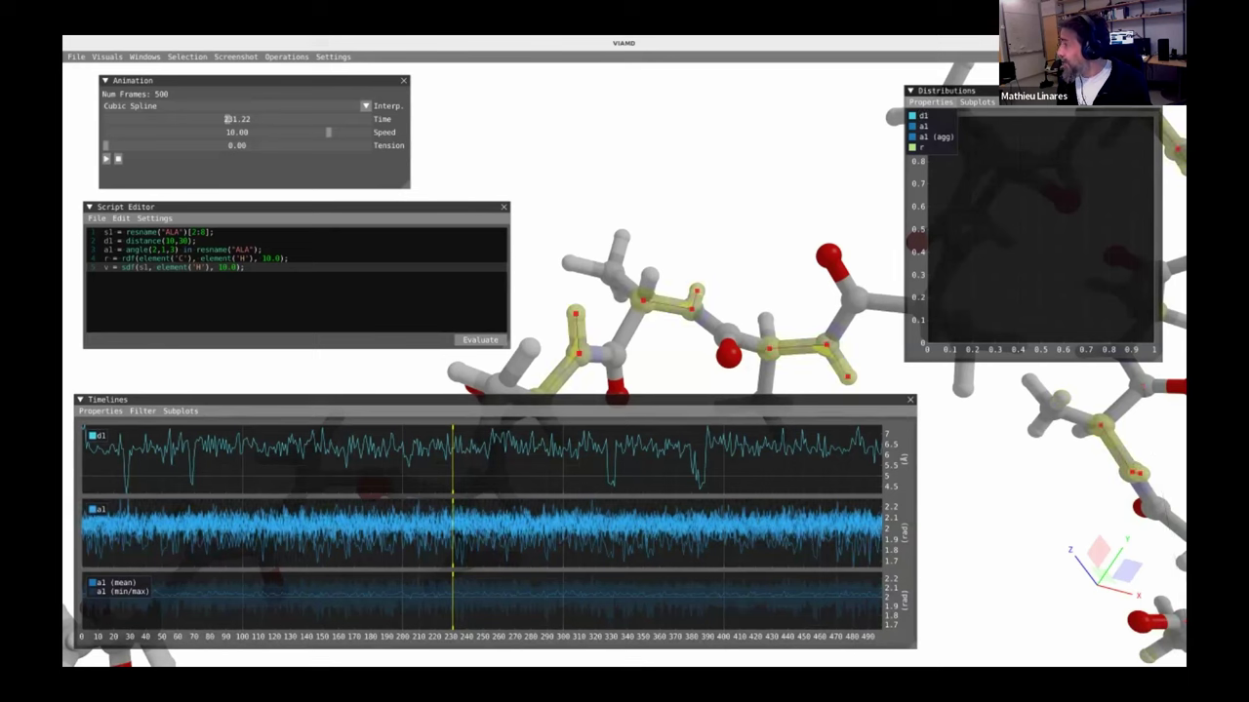
drag(932, 115, 982, 173)
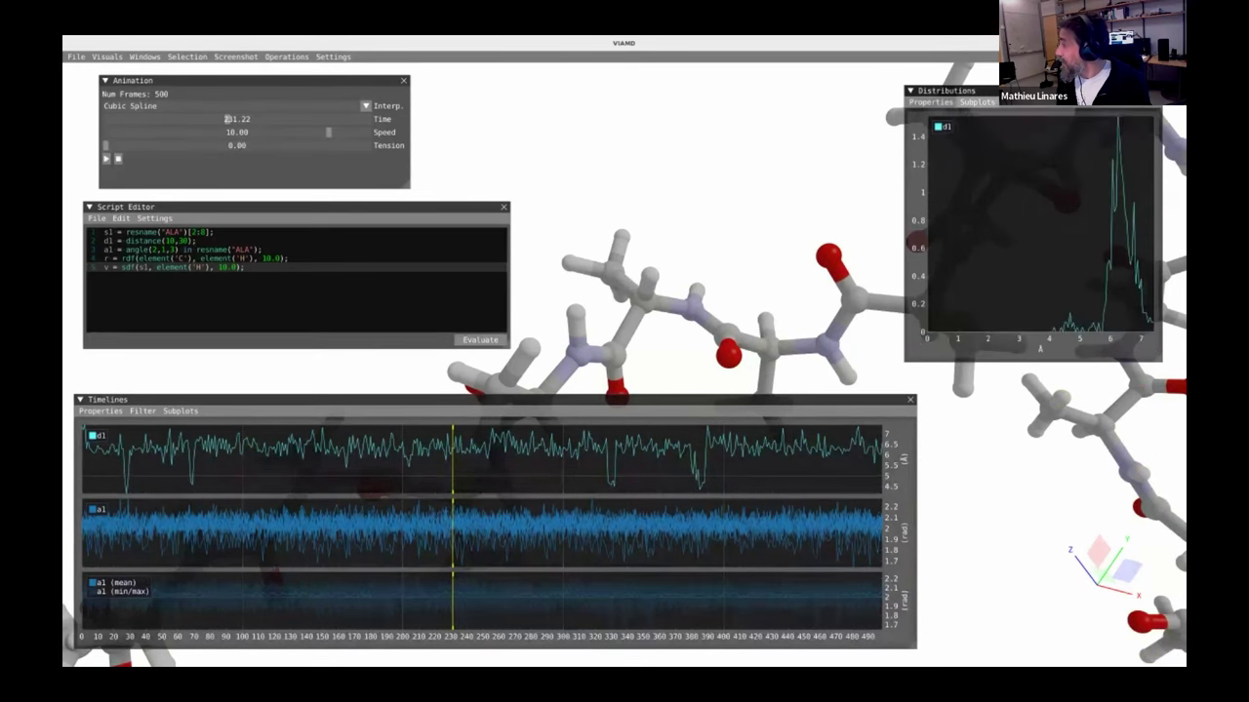
click(977, 102)
click(984, 130)
mouse_move(925, 126)
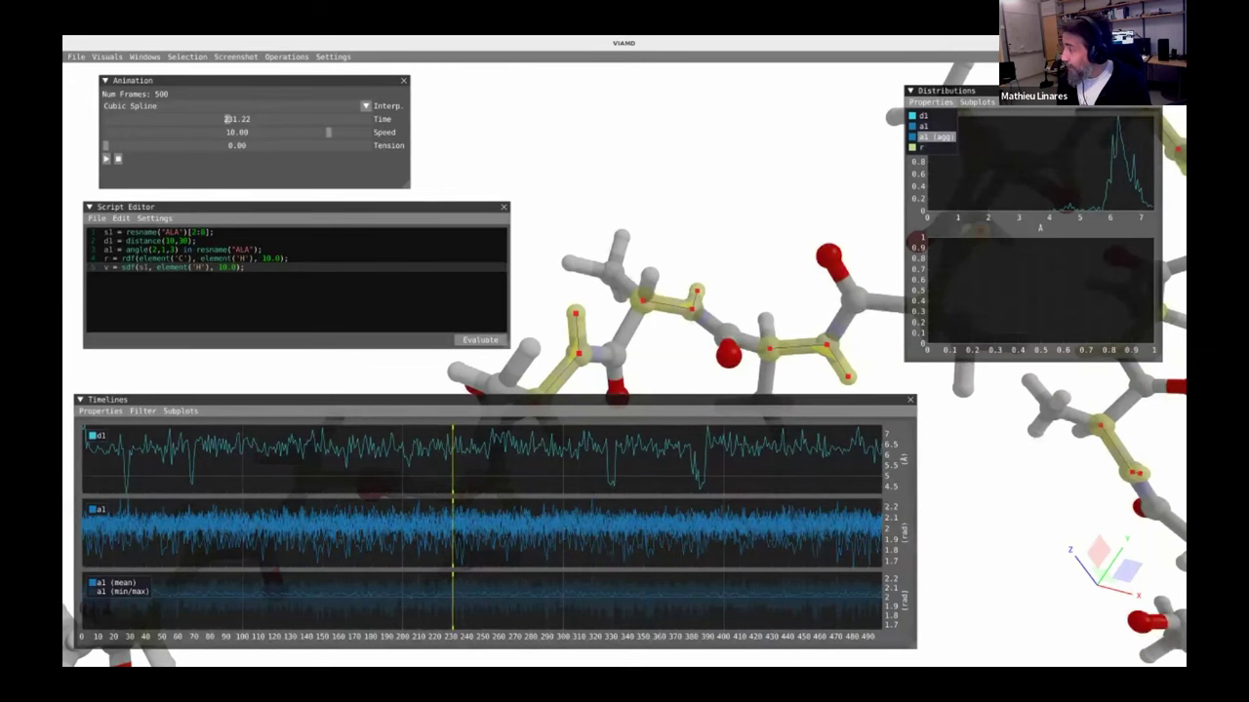
drag(935, 137, 1014, 283)
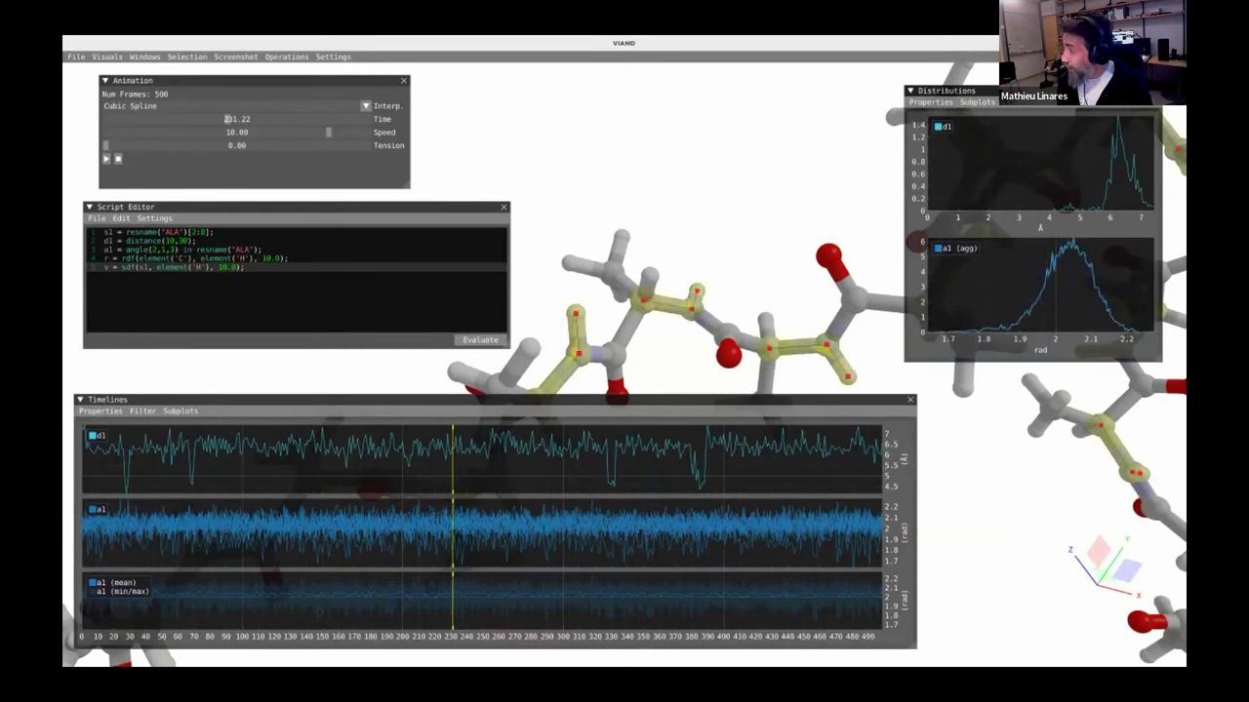
- Set the a1 (agg) distribution's plot type to Area and its color to green, RGB 98, 185, 17
right_click(938, 250)
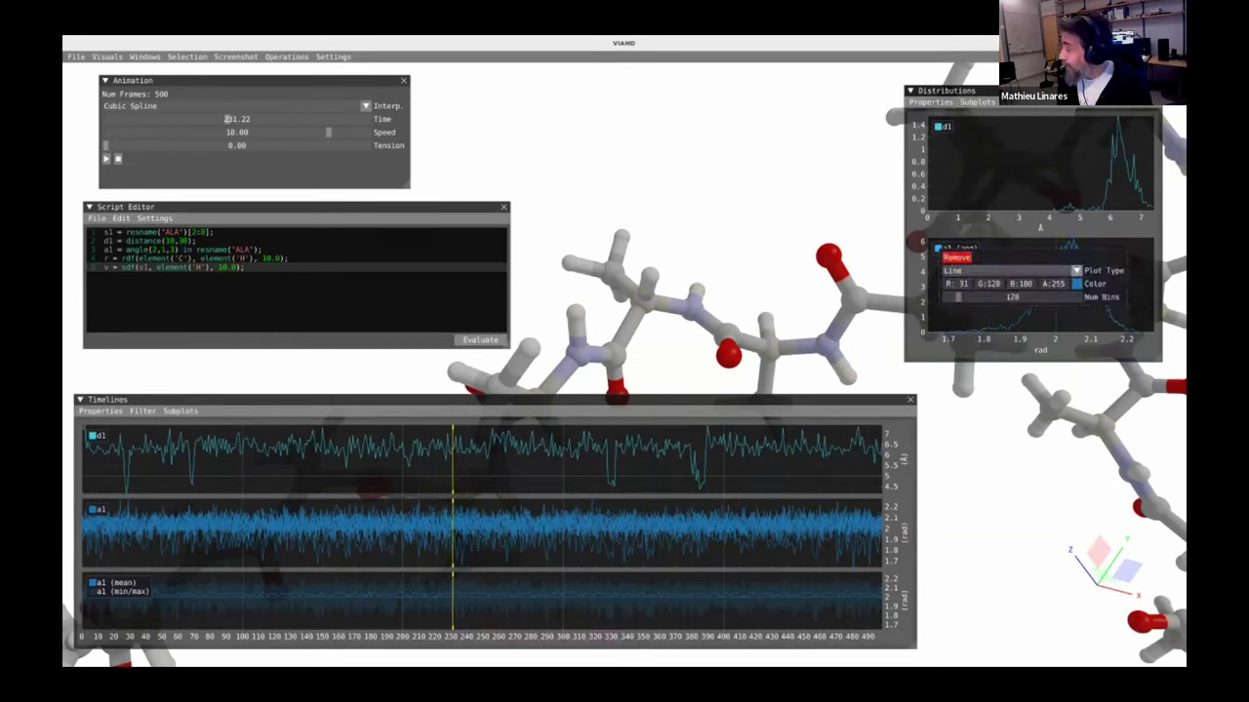
click(1010, 270)
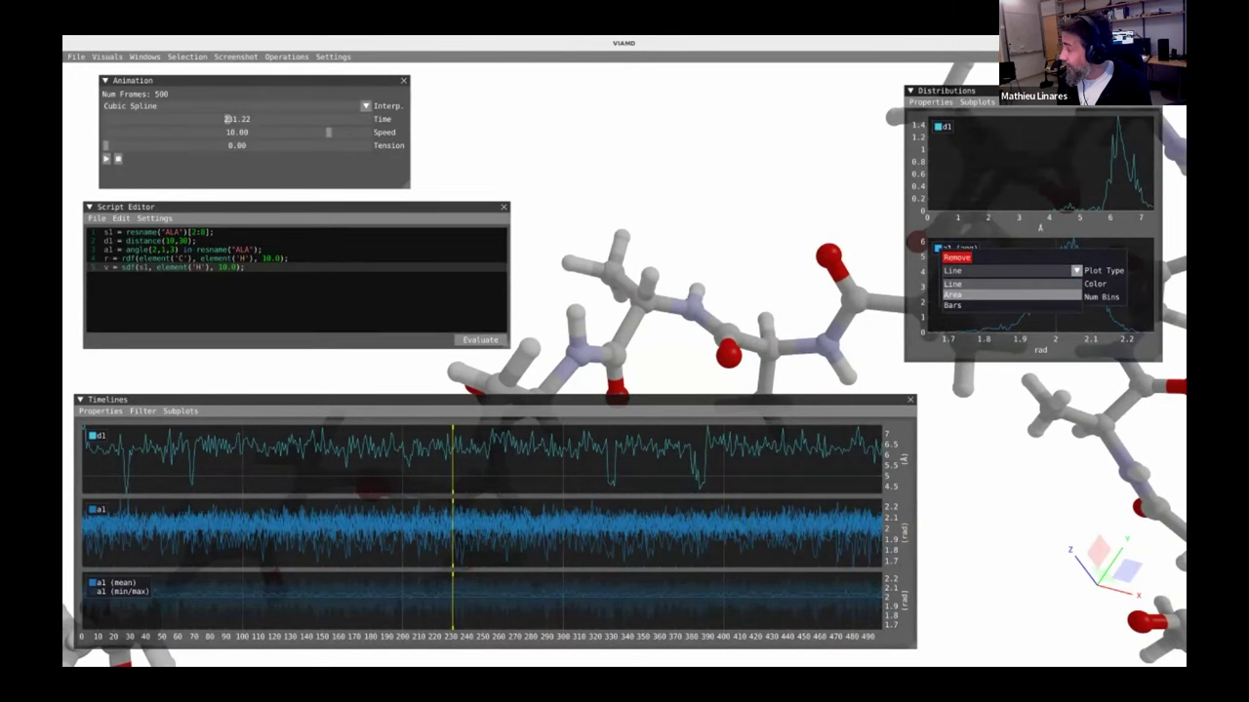
click(961, 293)
click(1010, 270)
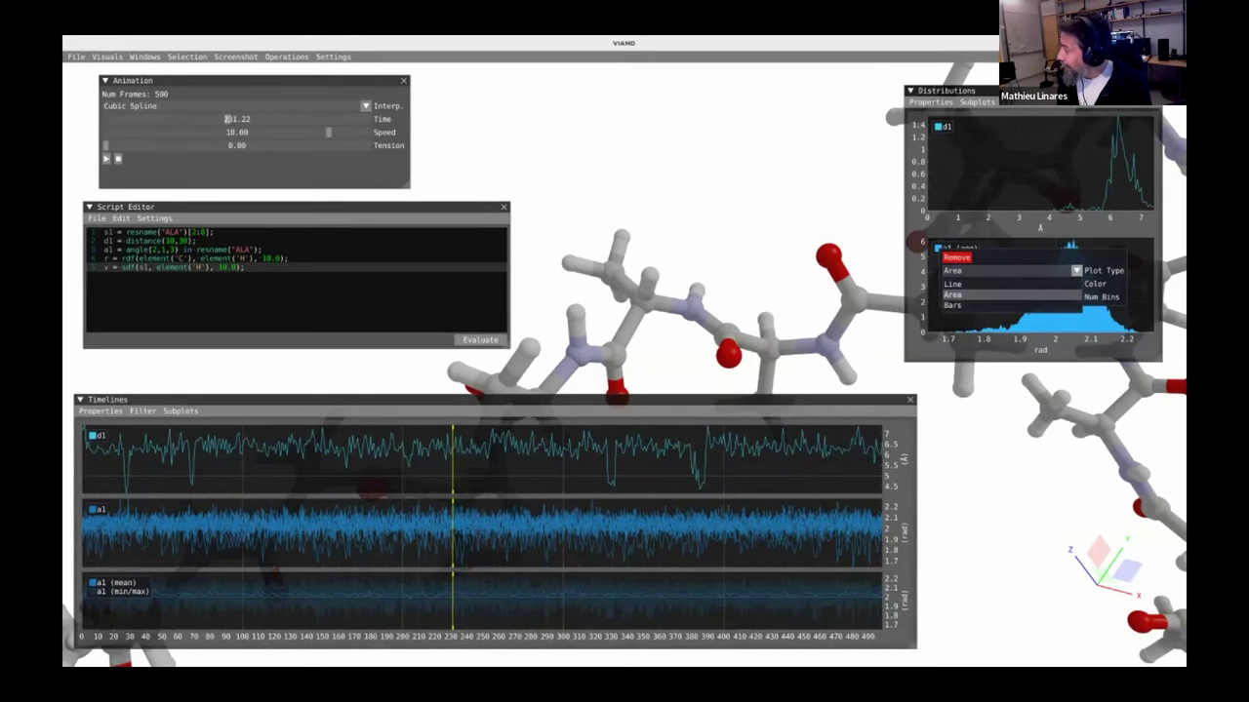
click(952, 294)
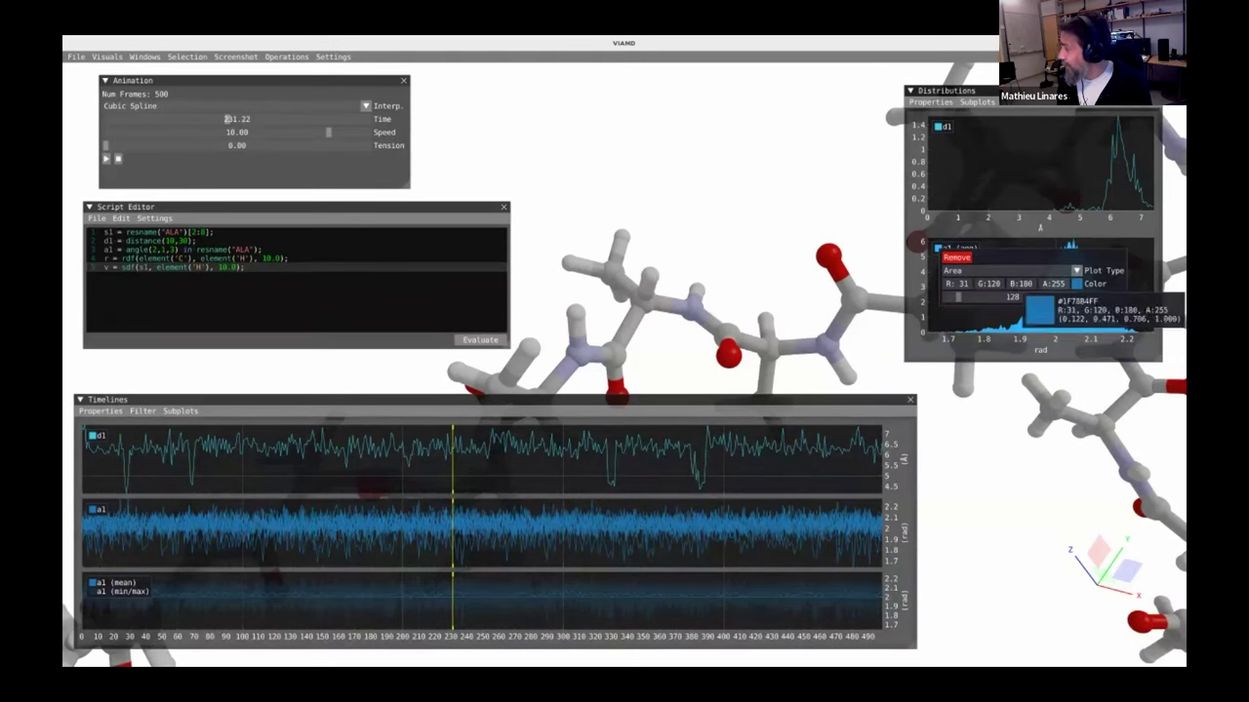
click(1076, 283)
click(1137, 338)
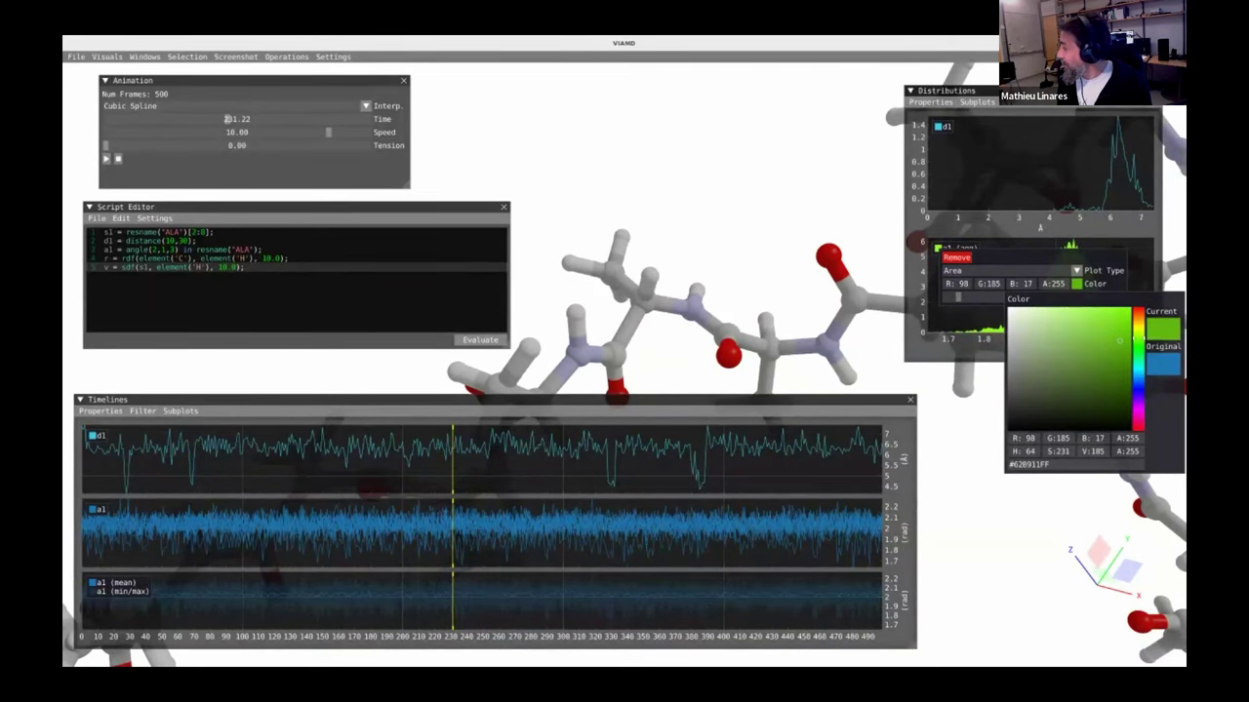
- Lower the alpha of the a1 (agg) distribution's green color so the filled area is semi-transparent
drag(1126, 438, 984, 438)
drag(1127, 438, 1112, 438)
click(981, 321)
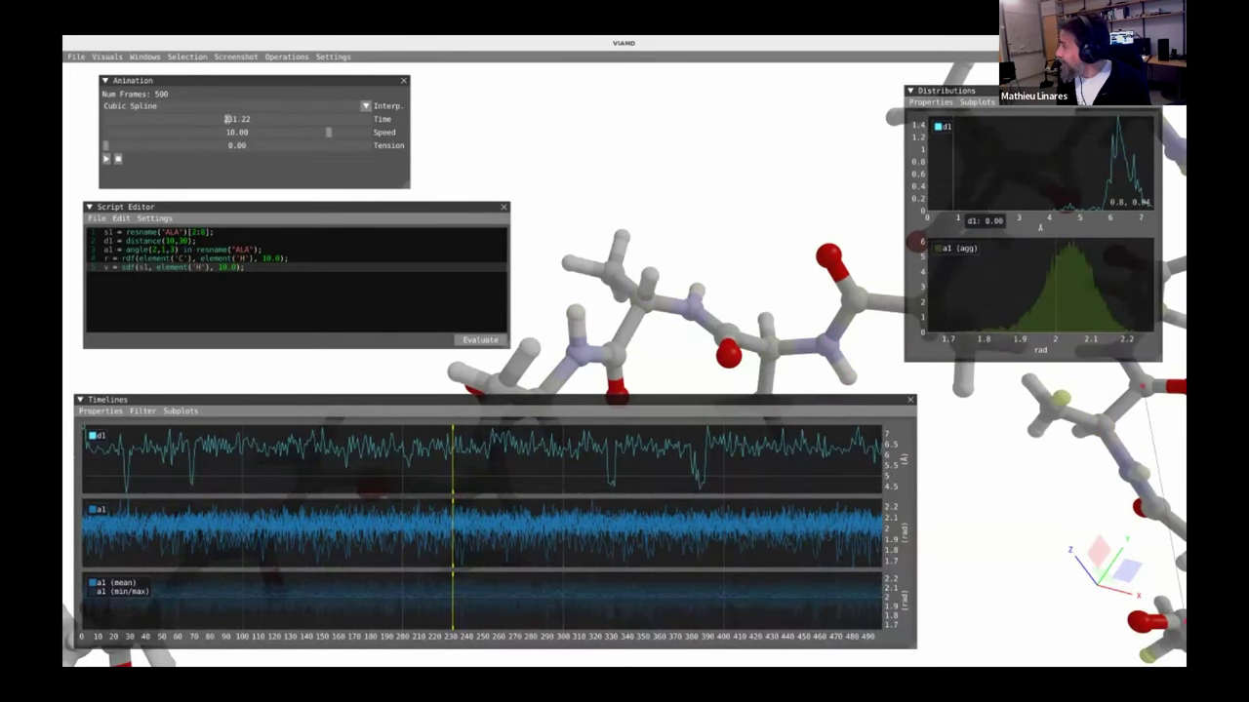
- Add the individual a1 angles to the second distribution subplot alongside a1 (agg)
click(931, 101)
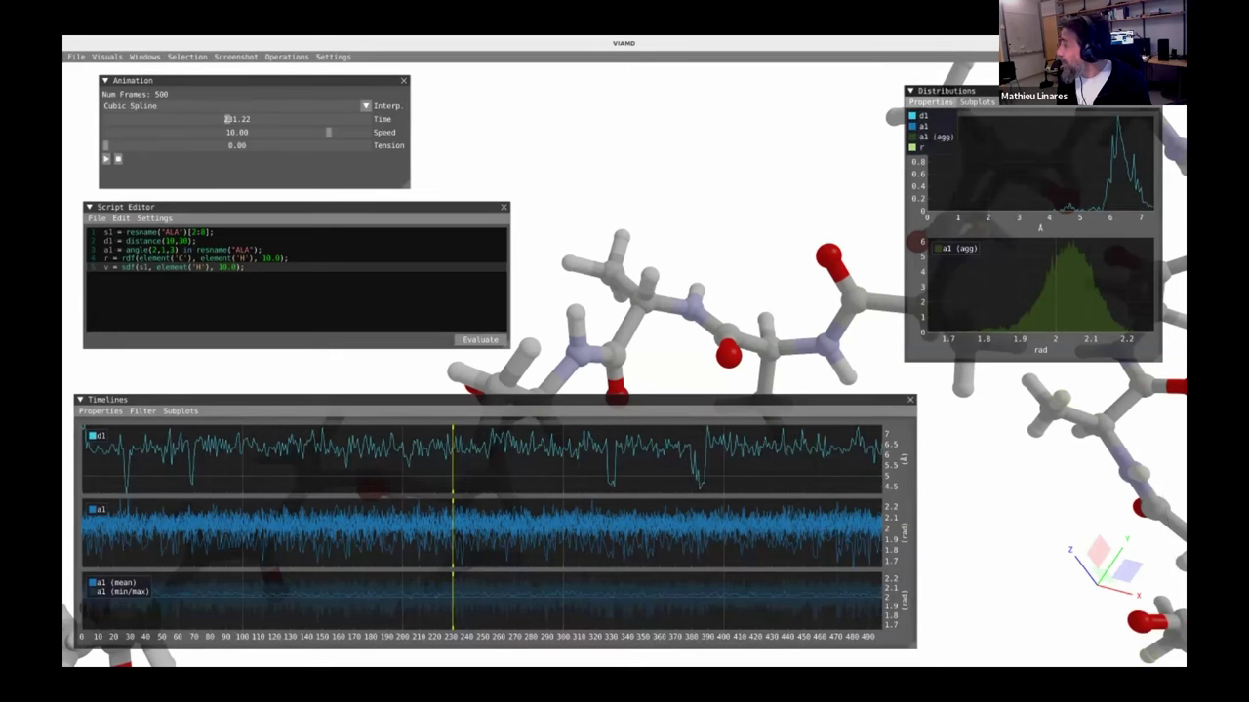
drag(932, 126, 1036, 298)
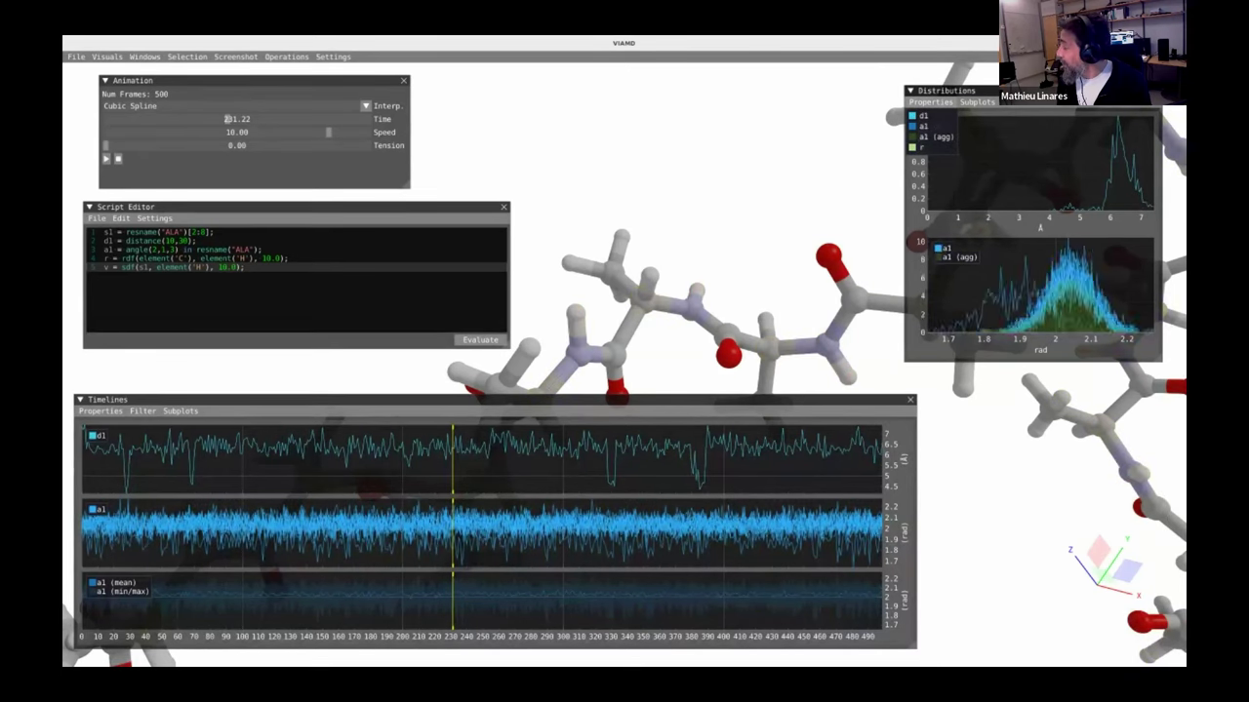
click(734, 232)
- Examine which angles in the polyalanine chain the individual a1 distribution curves belong to
right_drag(619, 194, 493, 164)
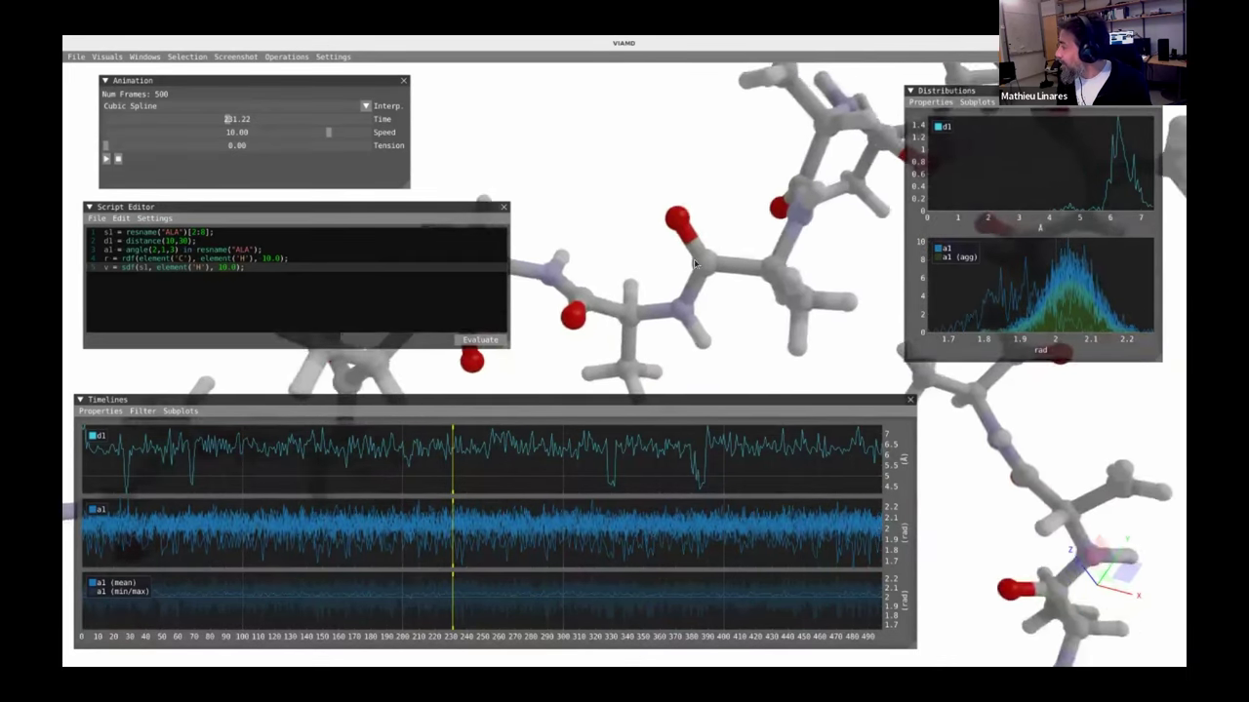
scroll(798, 279, down, 2)
right_drag(849, 290, 698, 251)
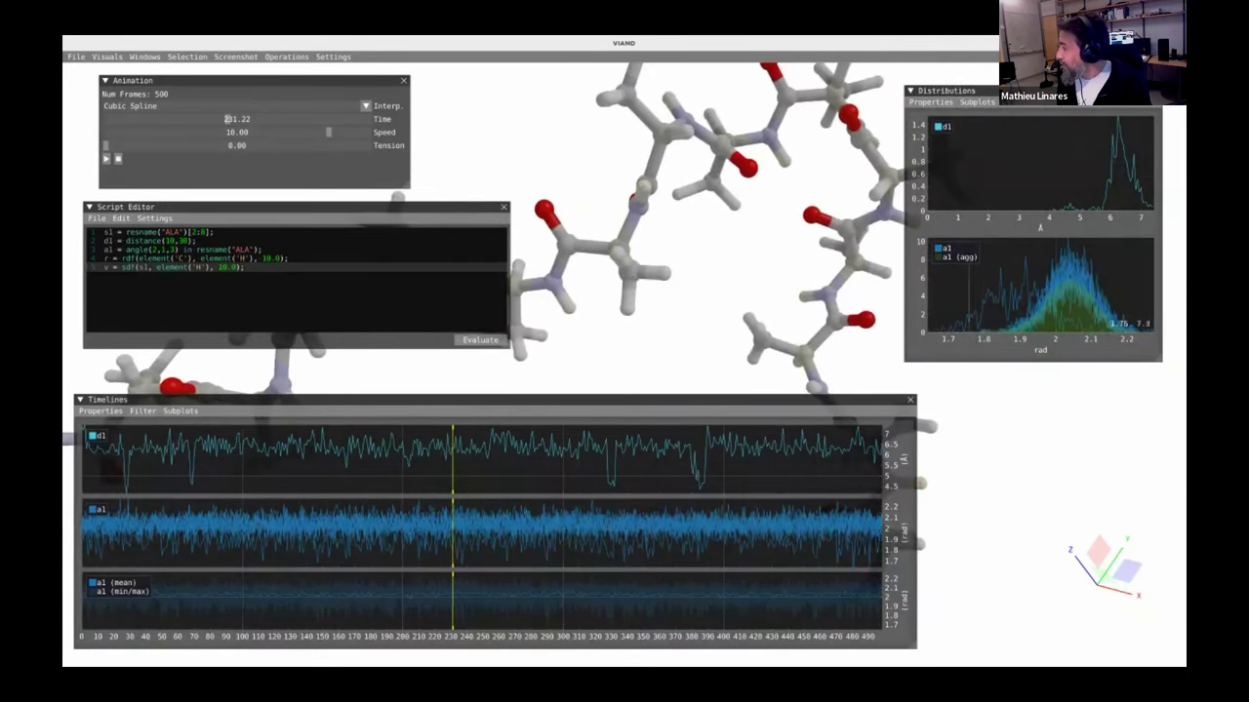
scroll(840, 245, down, 5)
right_drag(768, 334, 889, 283)
mouse_move(1002, 298)
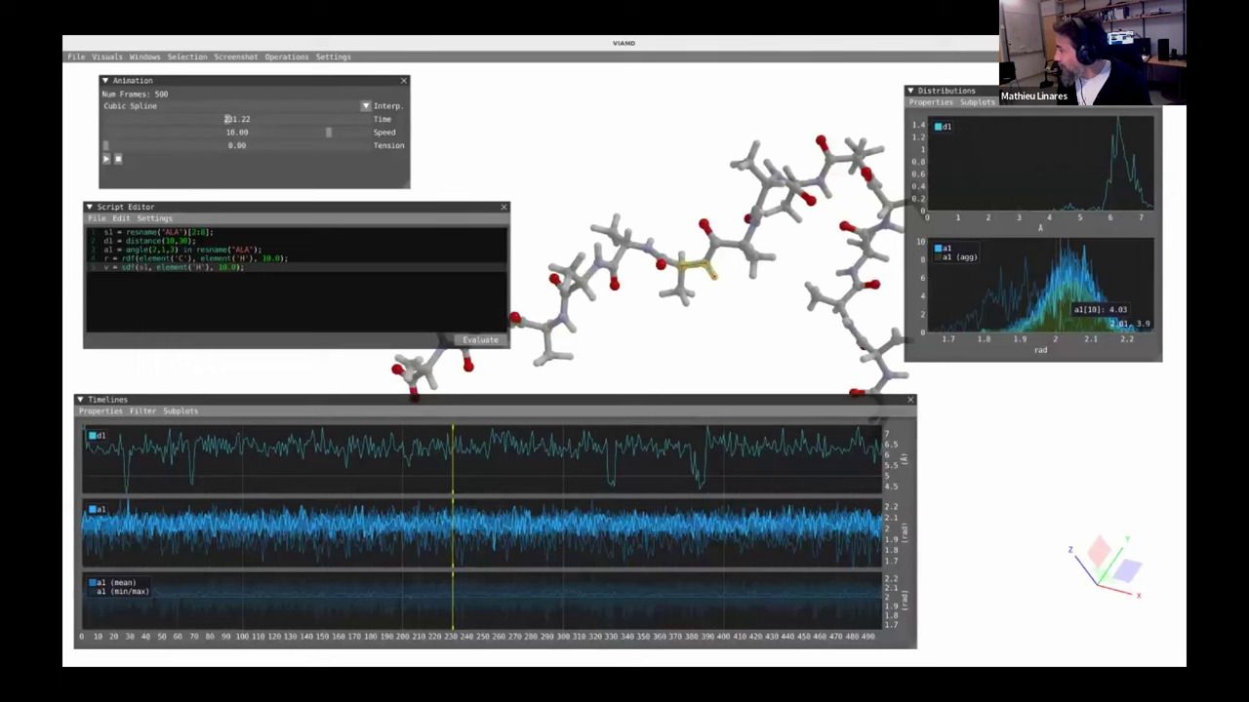
scroll(1058, 296, up, 4)
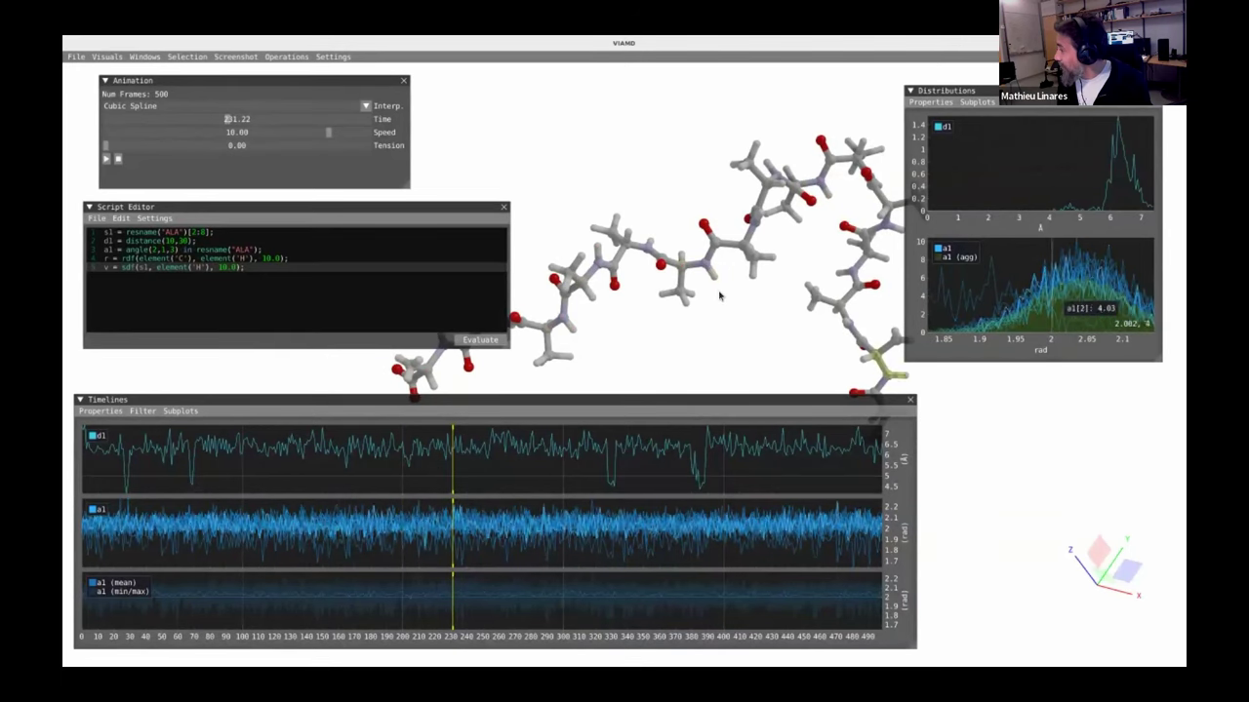
scroll(720, 295, up, 3)
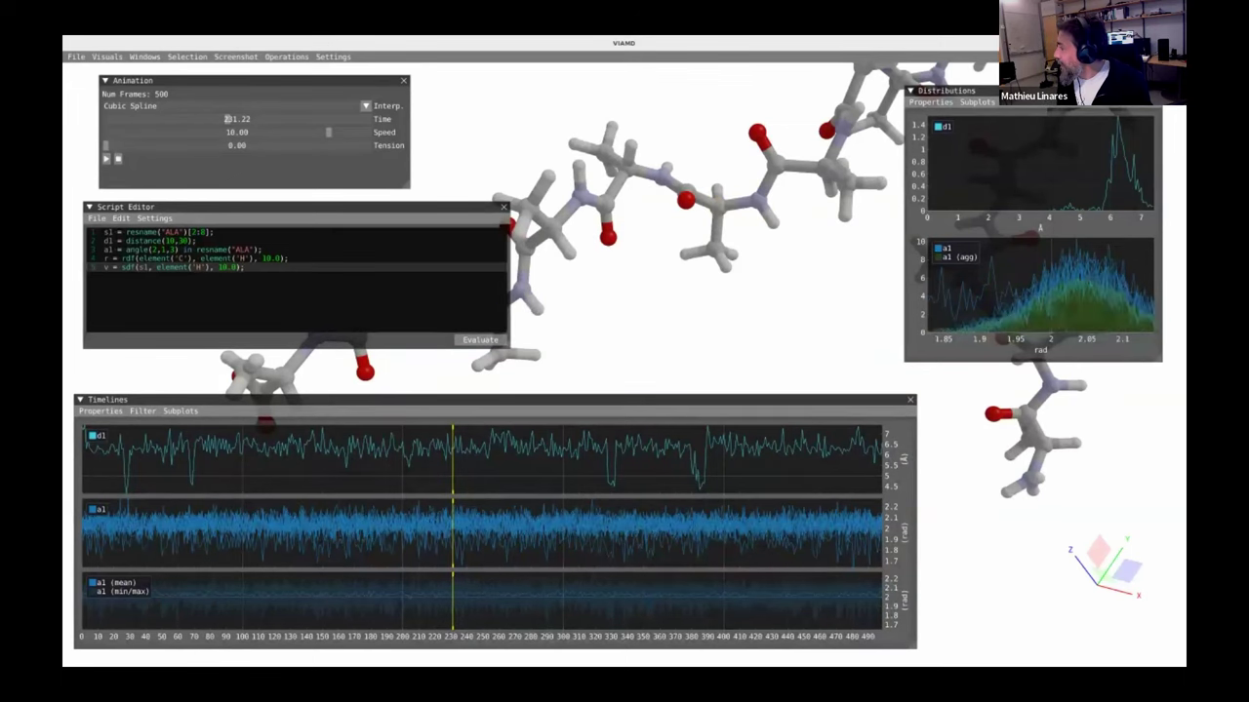
- Inspect individual a1 angles, such as number 12, through the plot options of the a1 distribution
click(480, 339)
right_click(939, 249)
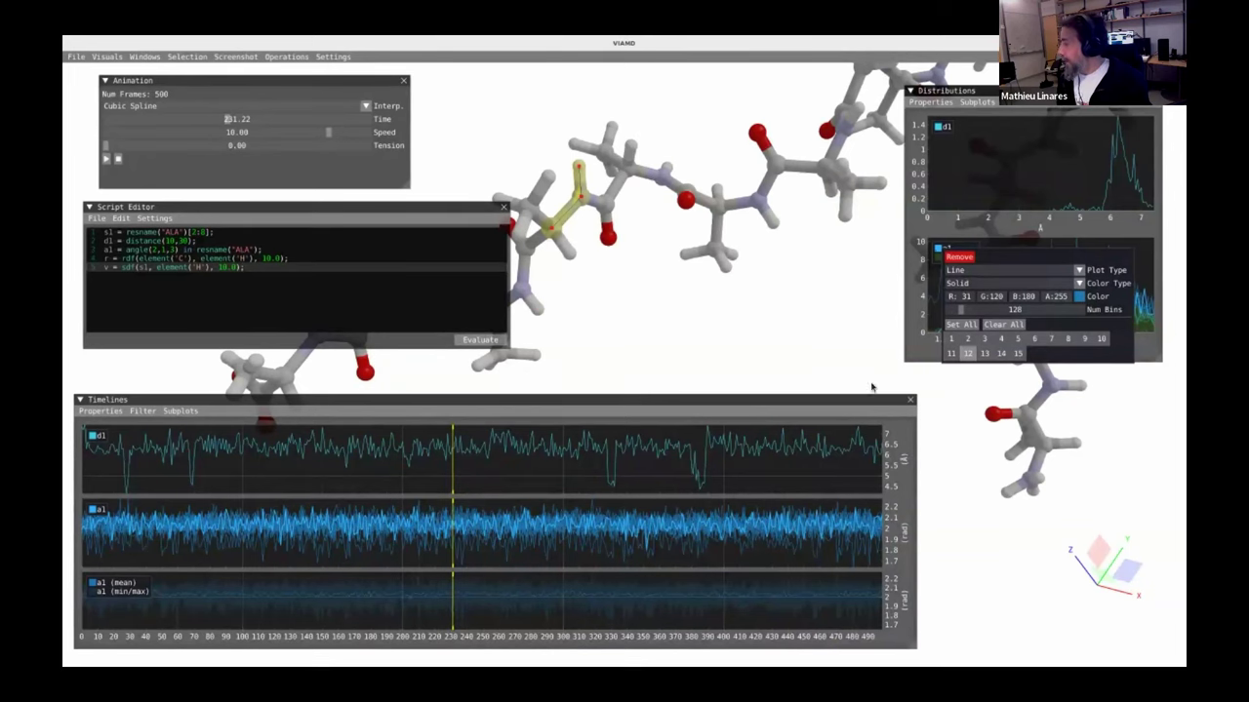
click(183, 445)
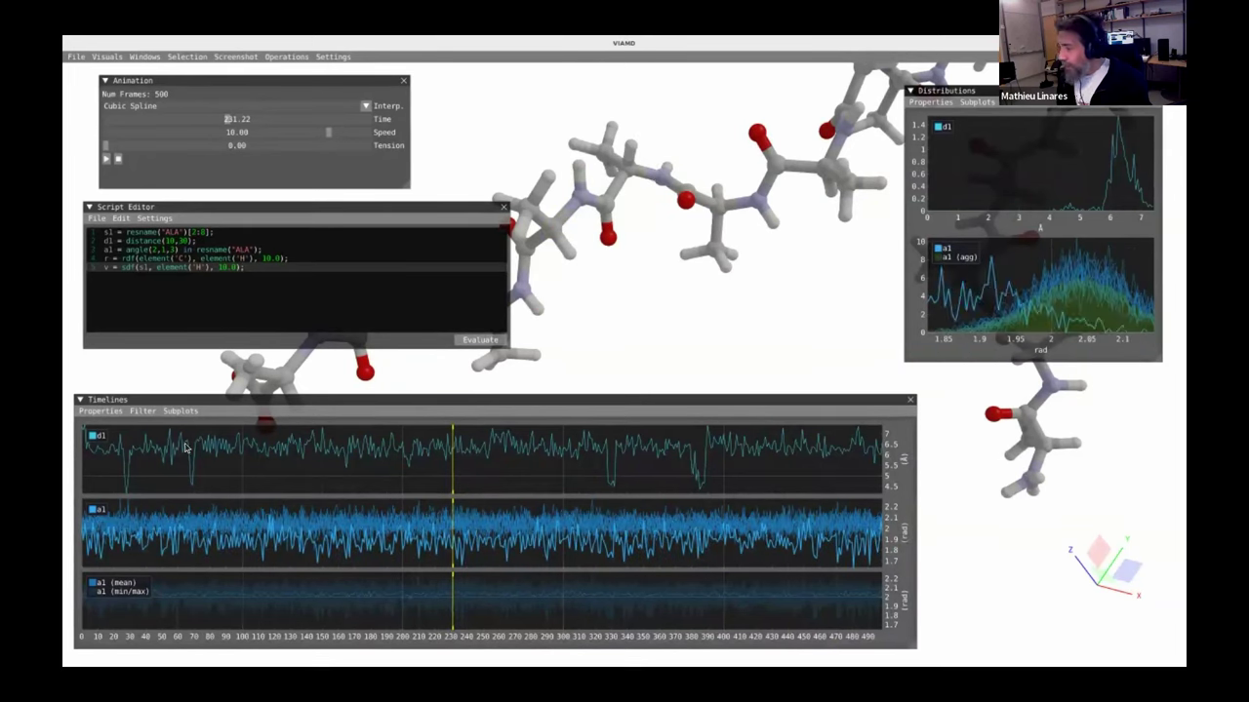
- Enable the timeline filter with a temporal window and set its extent to 45 frames
click(171, 413)
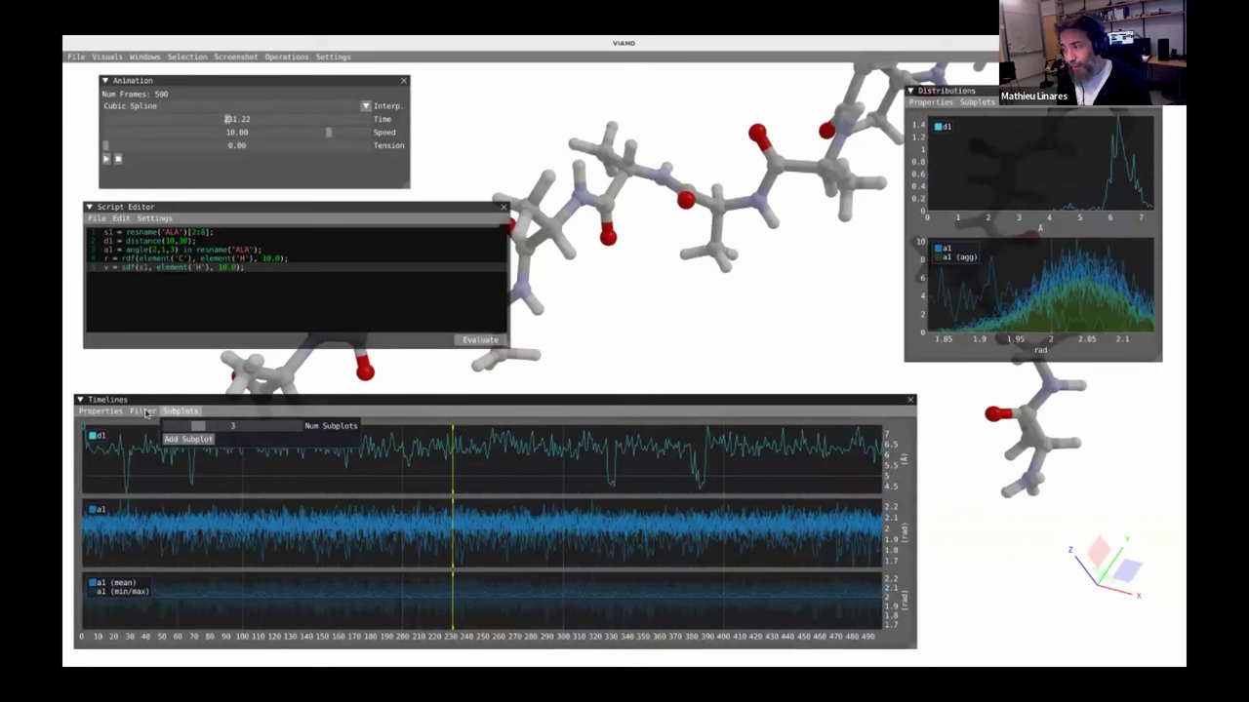
mouse_move(146, 413)
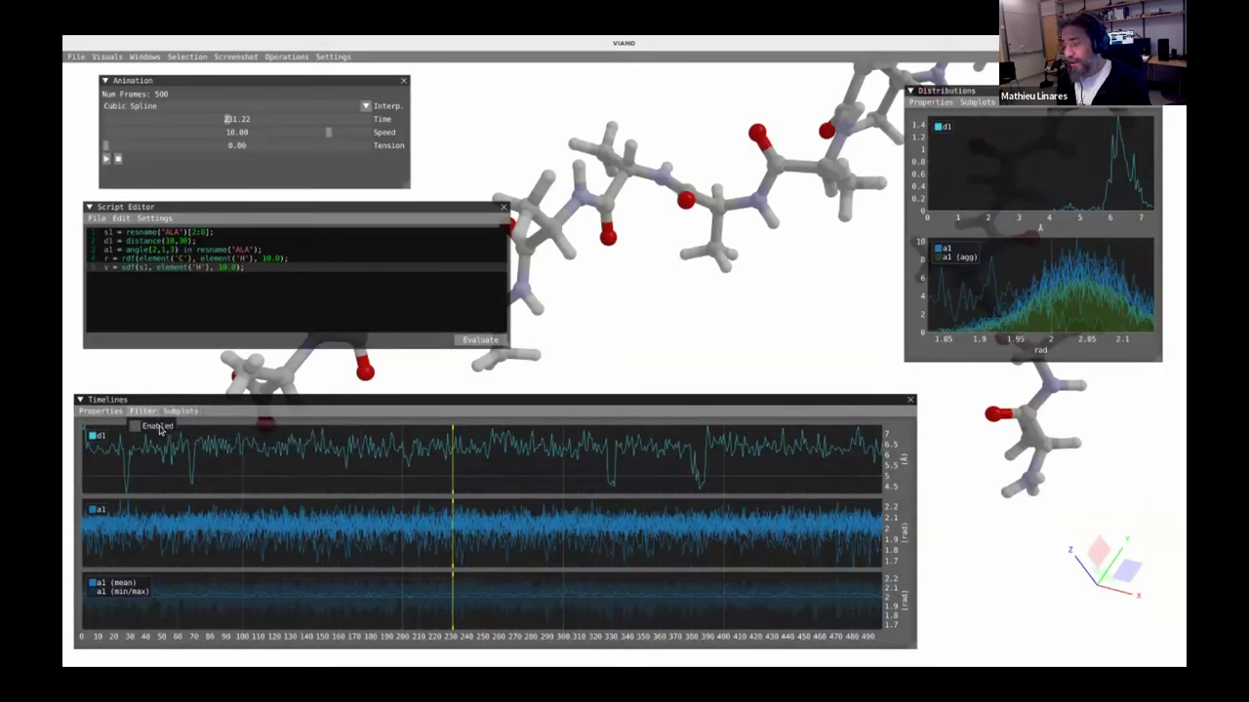
click(157, 428)
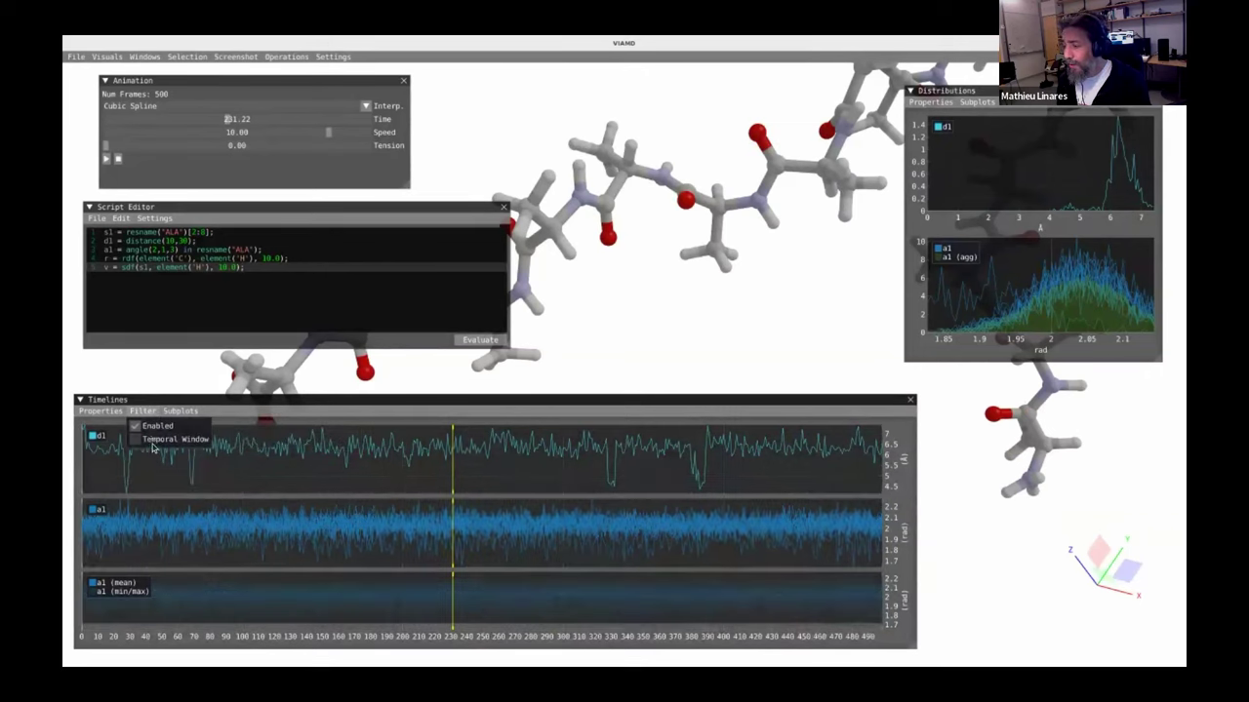
click(146, 439)
click(157, 452)
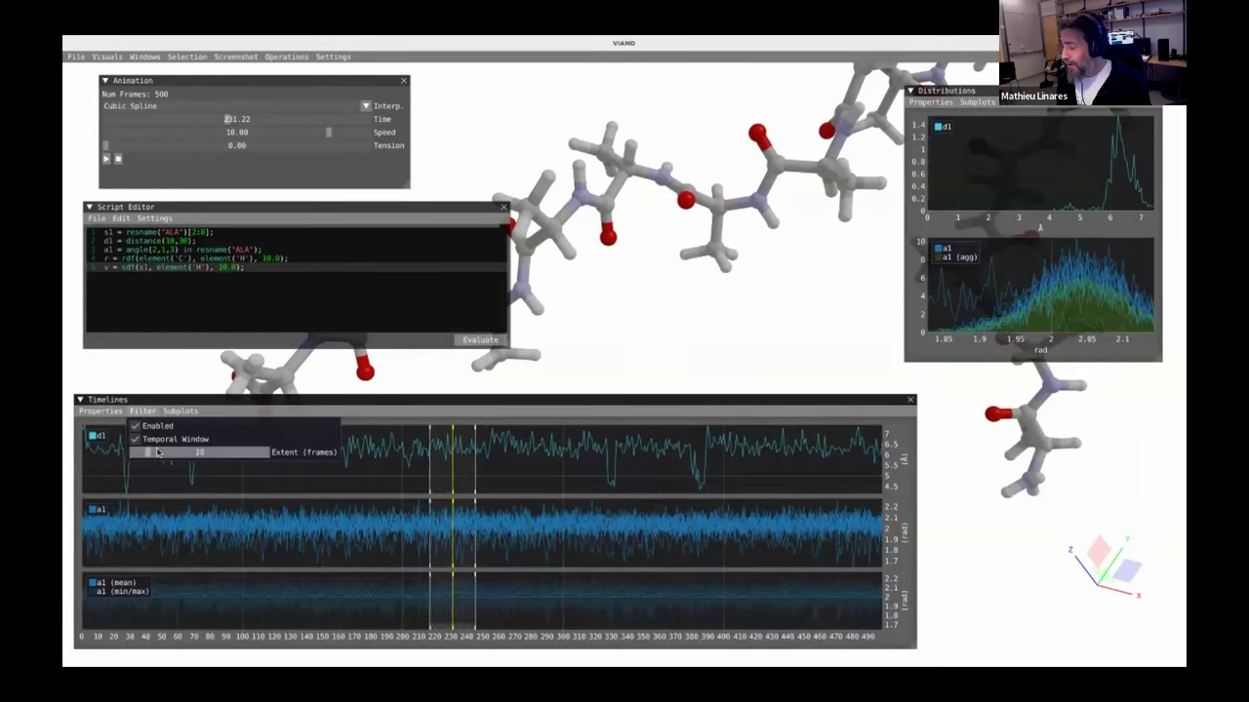
drag(157, 453, 161, 452)
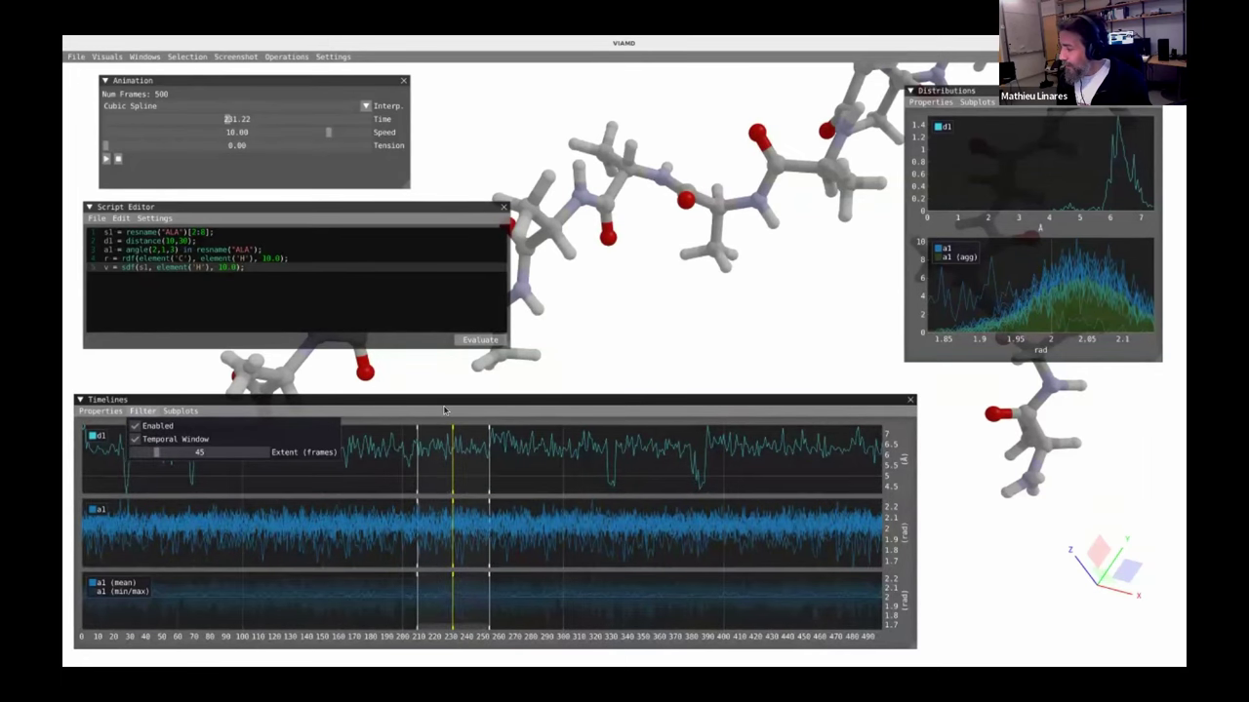
click(598, 475)
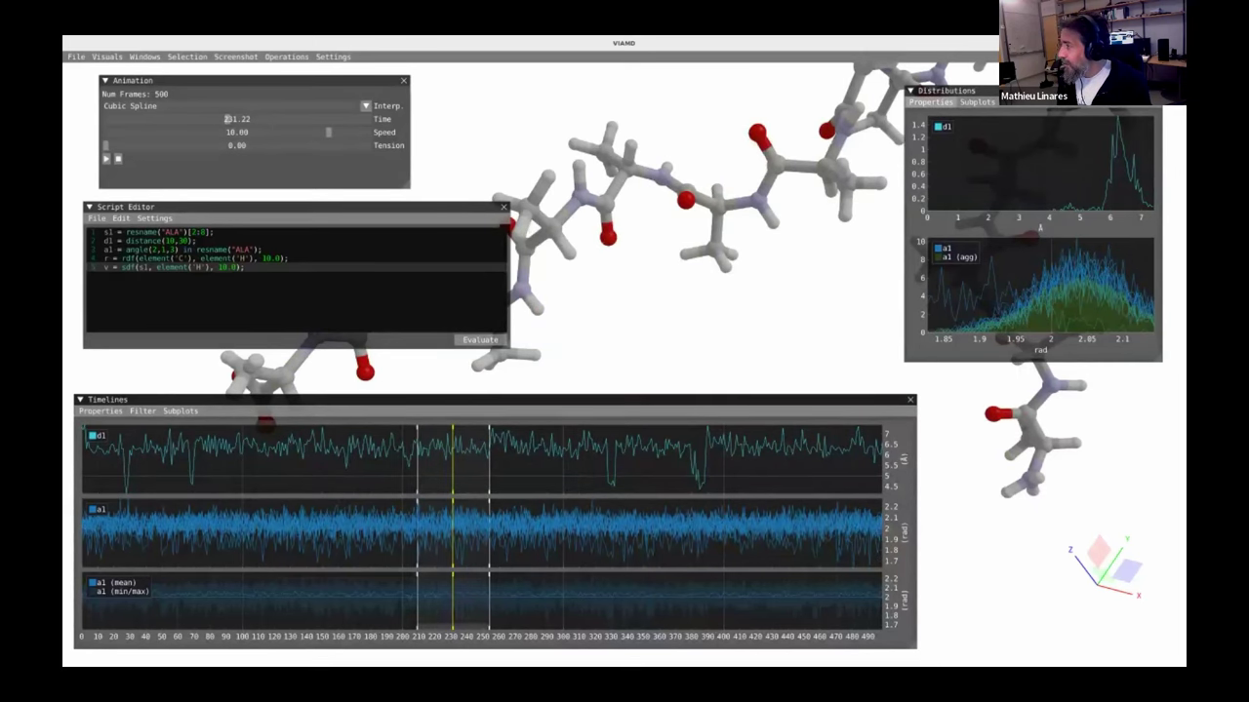
- Add the filtered distance d1 filt to the first distribution subplot alongside d1
click(976, 102)
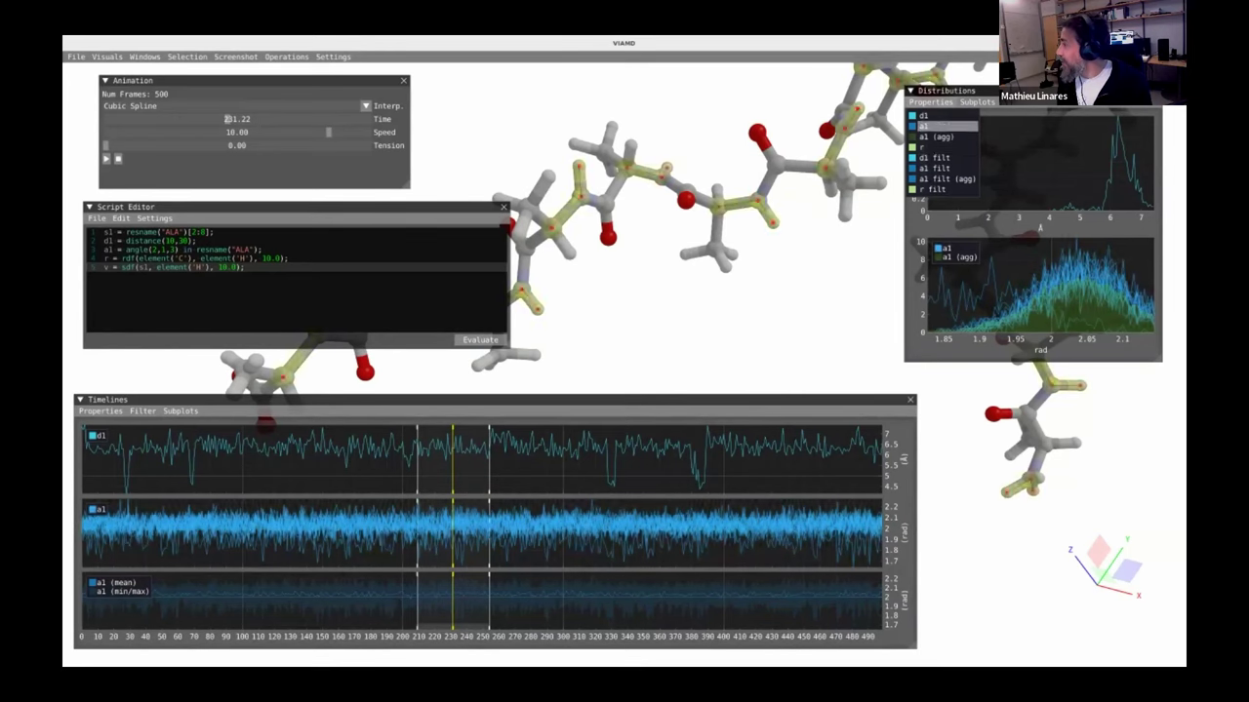
drag(937, 157, 1071, 168)
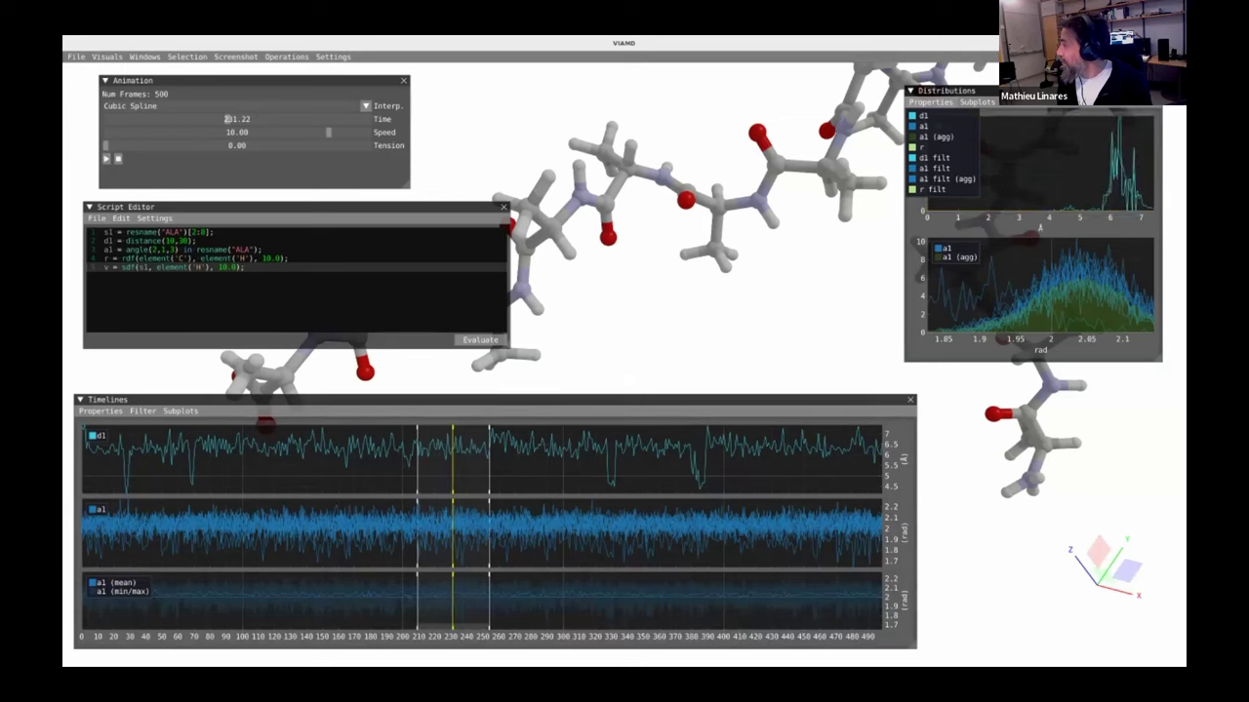
key(Escape)
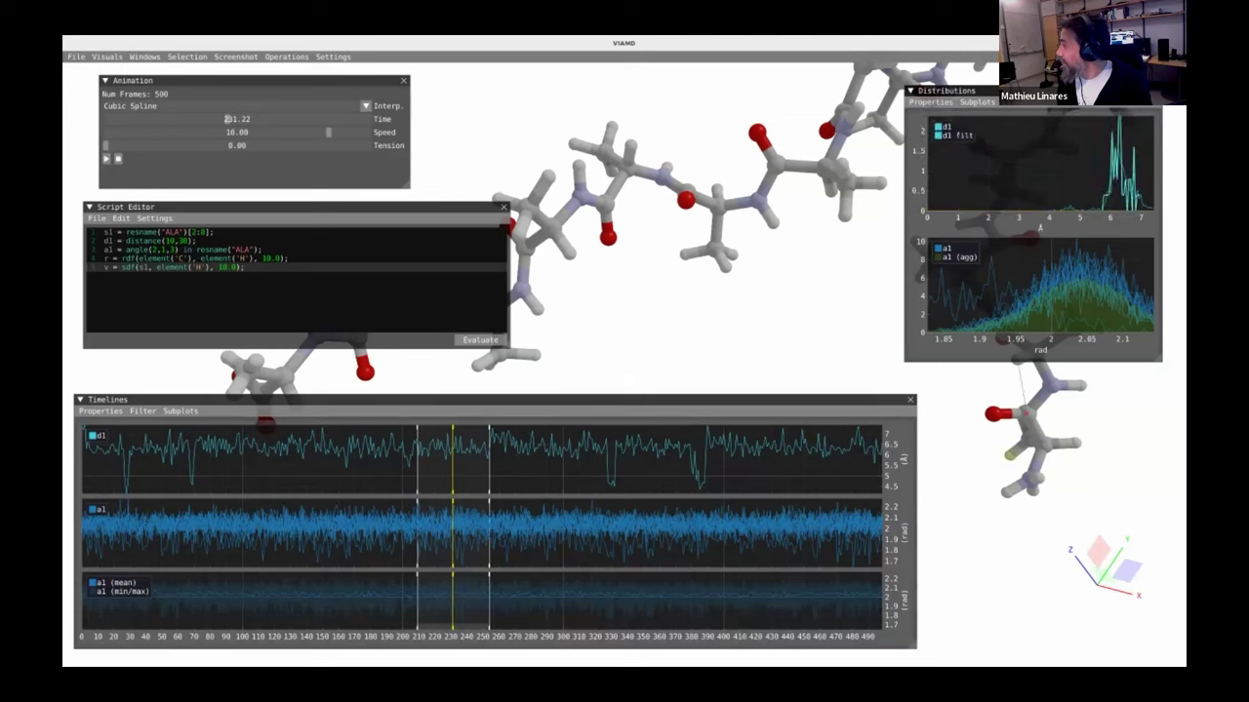
- Change the color of the d1 filt distribution to red
right_click(943, 137)
click(1079, 173)
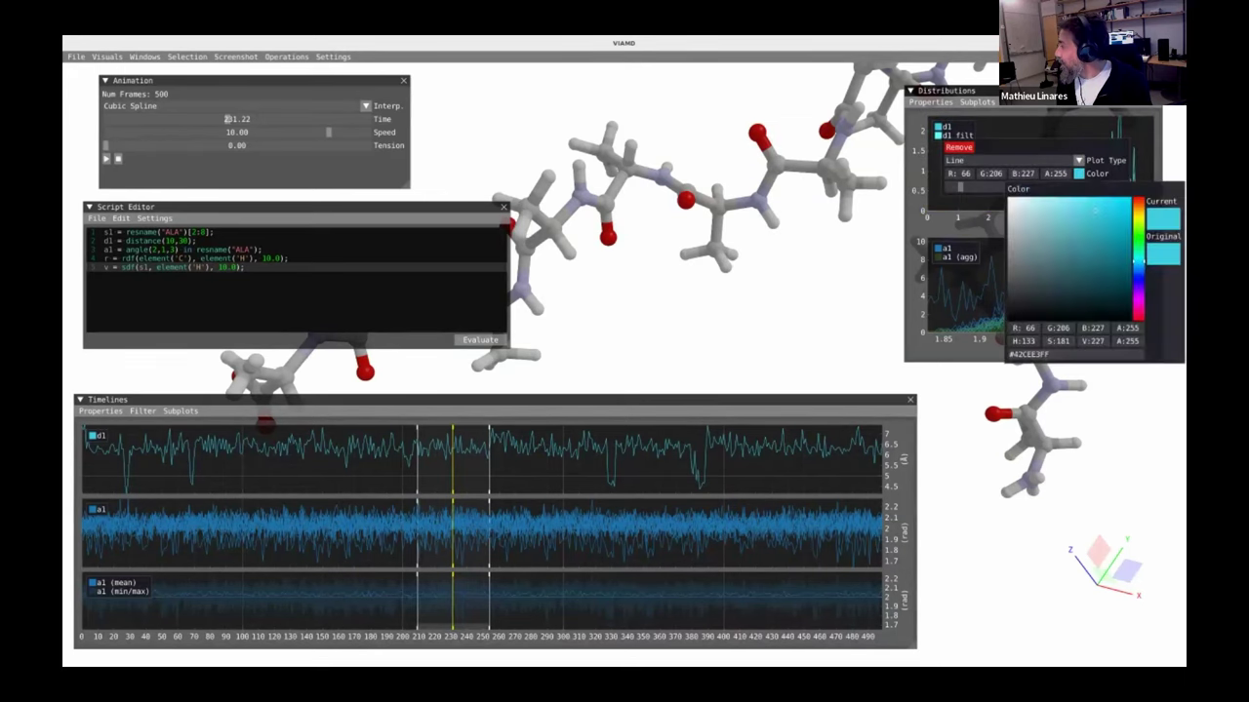
drag(1137, 210, 1132, 197)
key(Escape)
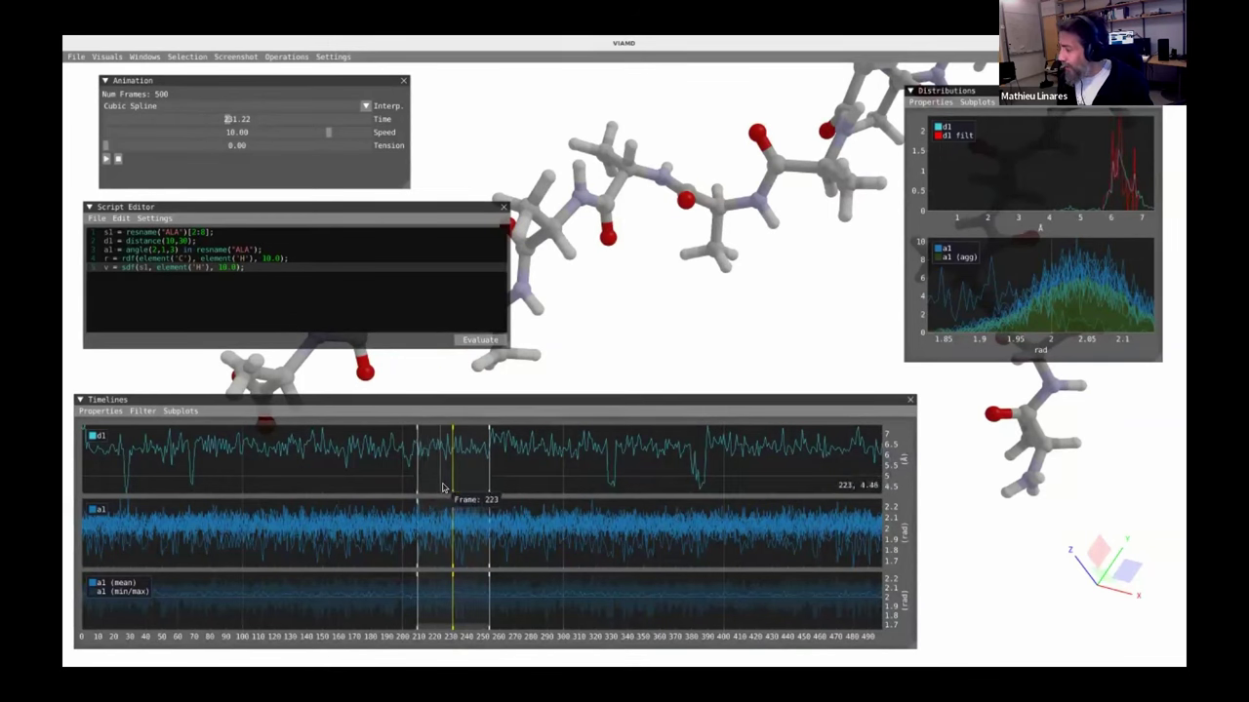
- Move the temporal window to about frame 350 and back to about frame 223, restoring the timelines' full frame range
scroll(444, 488, up, 5)
scroll(444, 485, down, 5)
scroll(444, 478, up, 5)
scroll(444, 478, down, 2)
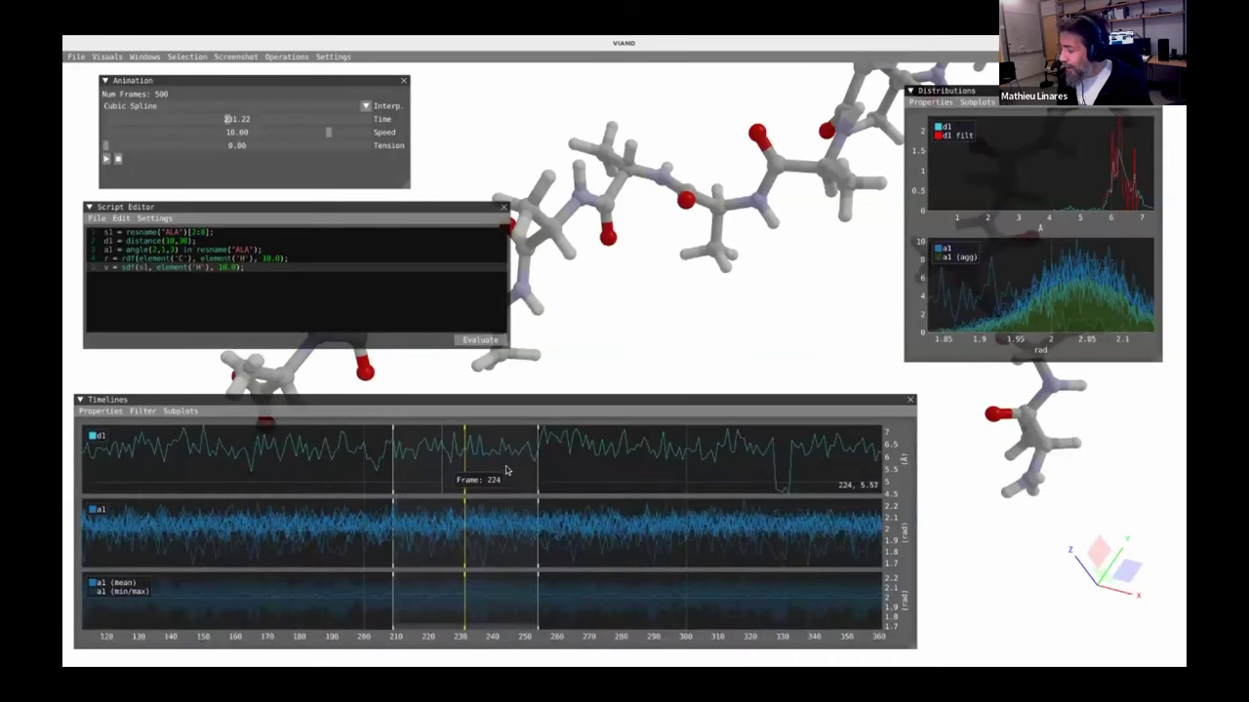
drag(398, 470, 493, 495)
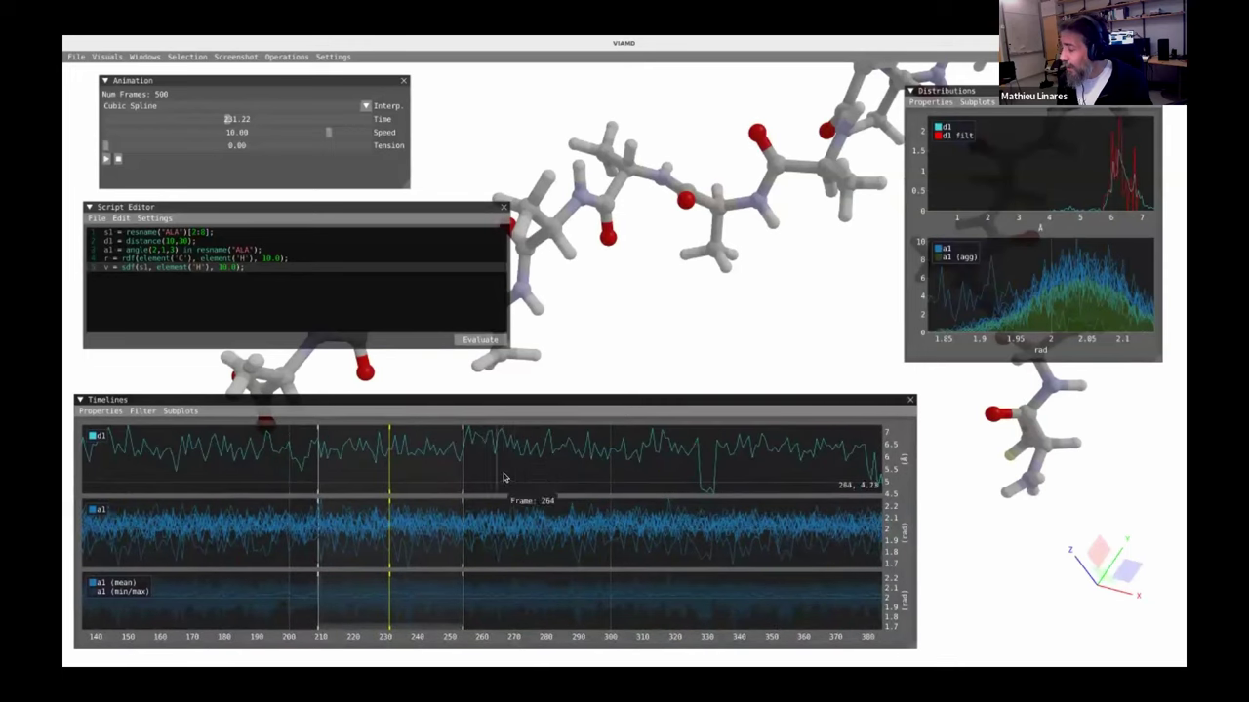
click(772, 480)
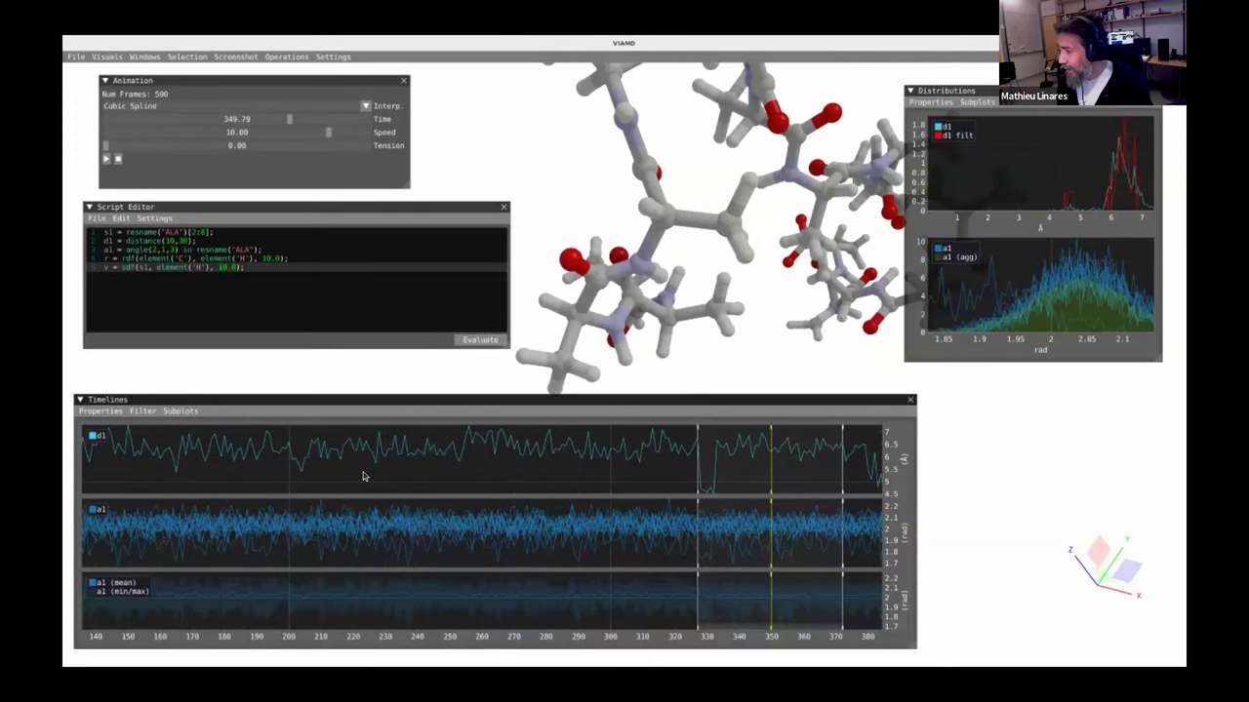
click(419, 471)
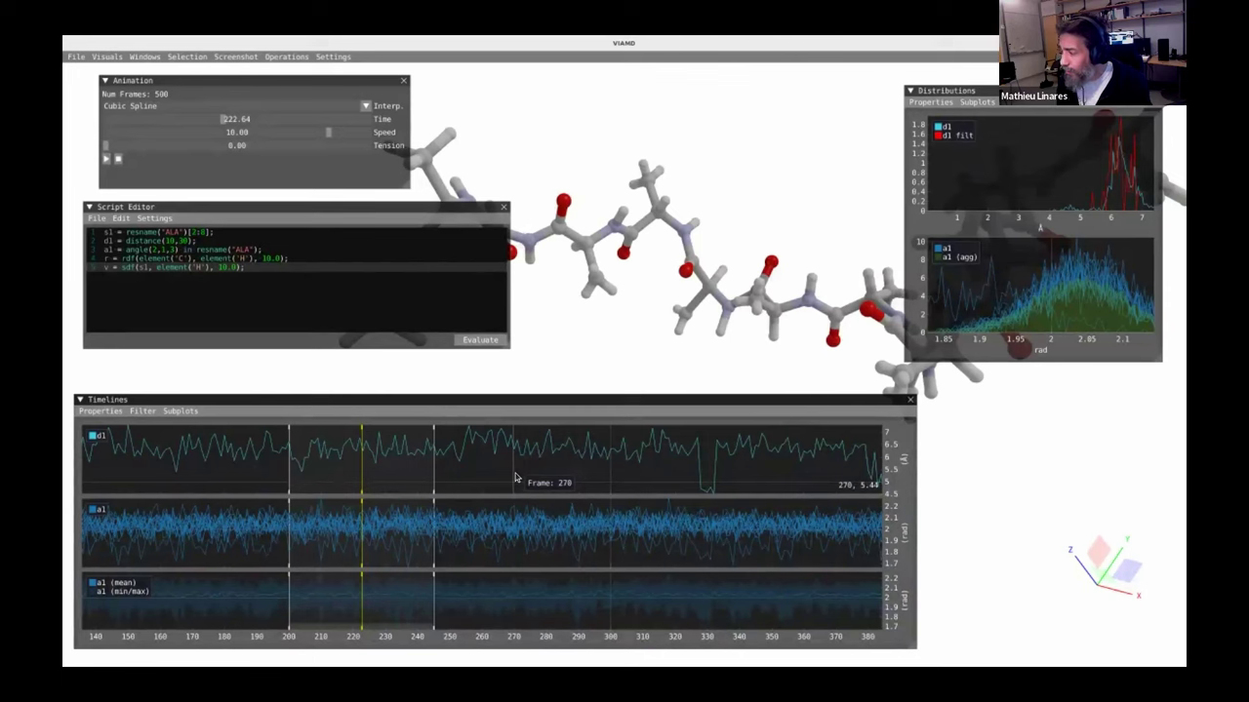
double_click(528, 463)
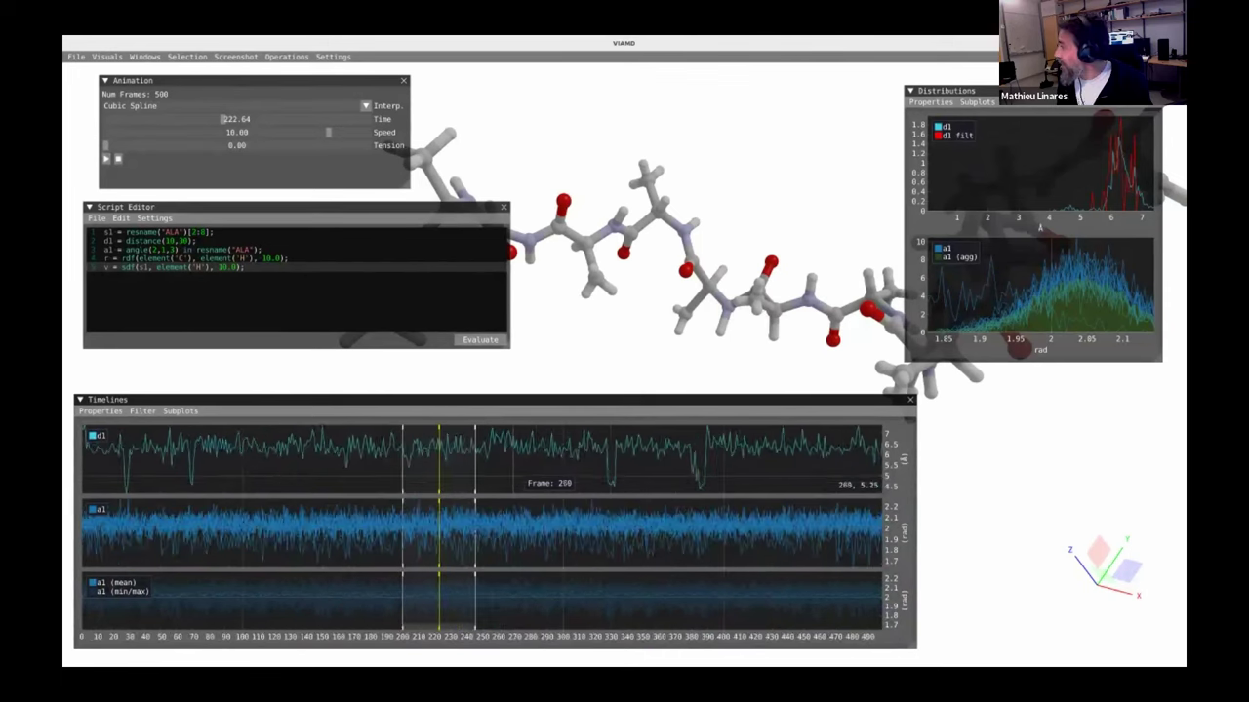
- Compare the main peaks of d1 and d1 filt up close in the first distribution subplot
drag(1093, 176, 994, 172)
scroll(1020, 182, up, 5)
scroll(1045, 178, up, 2)
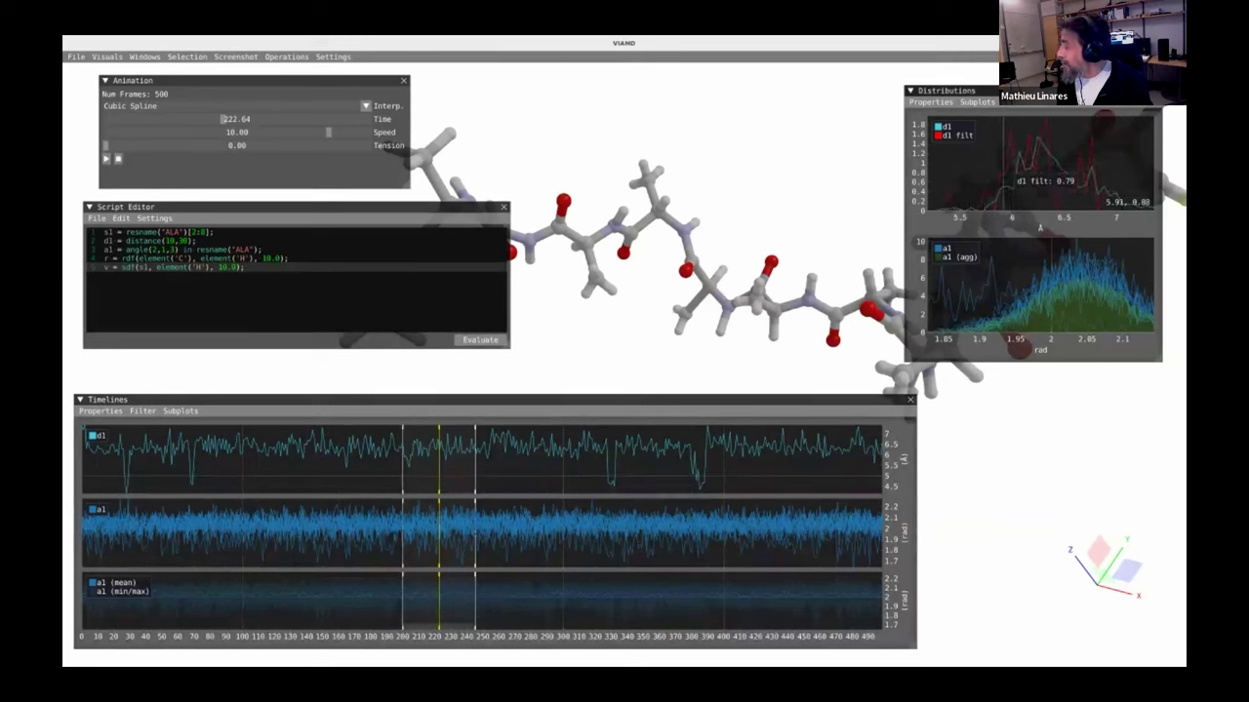
double_click(976, 159)
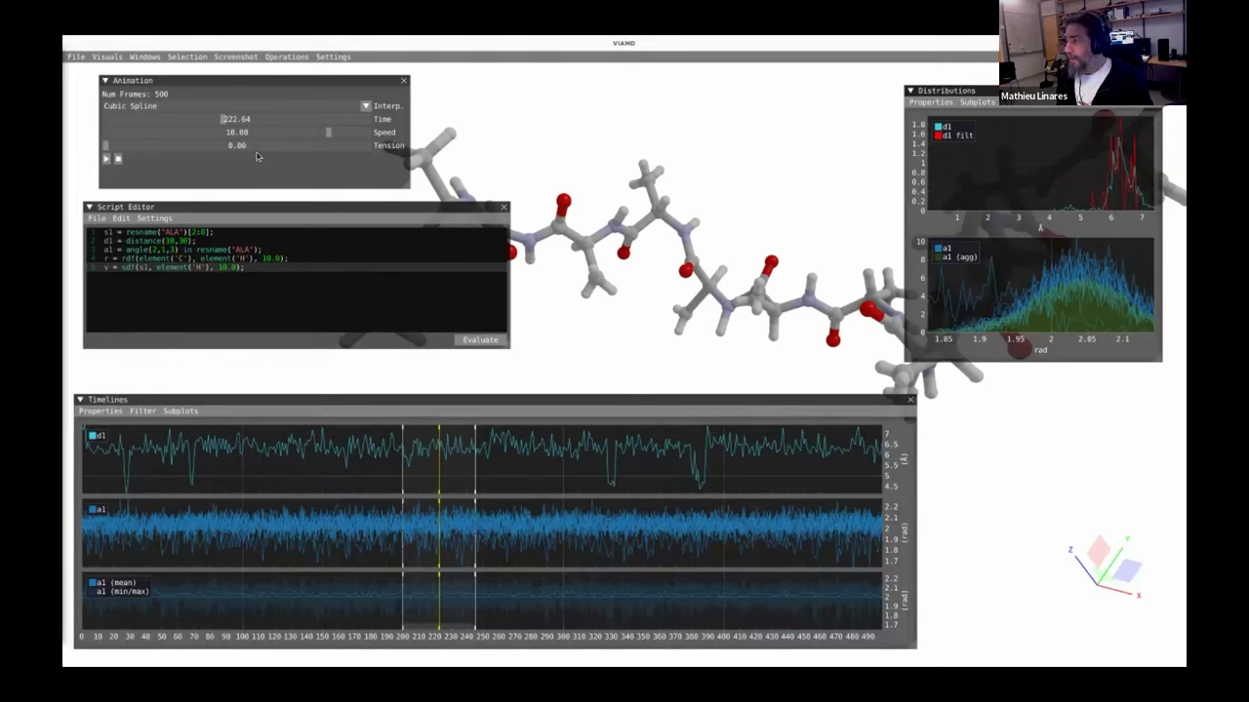
- Show the Shape Space window for the trajectory
click(108, 57)
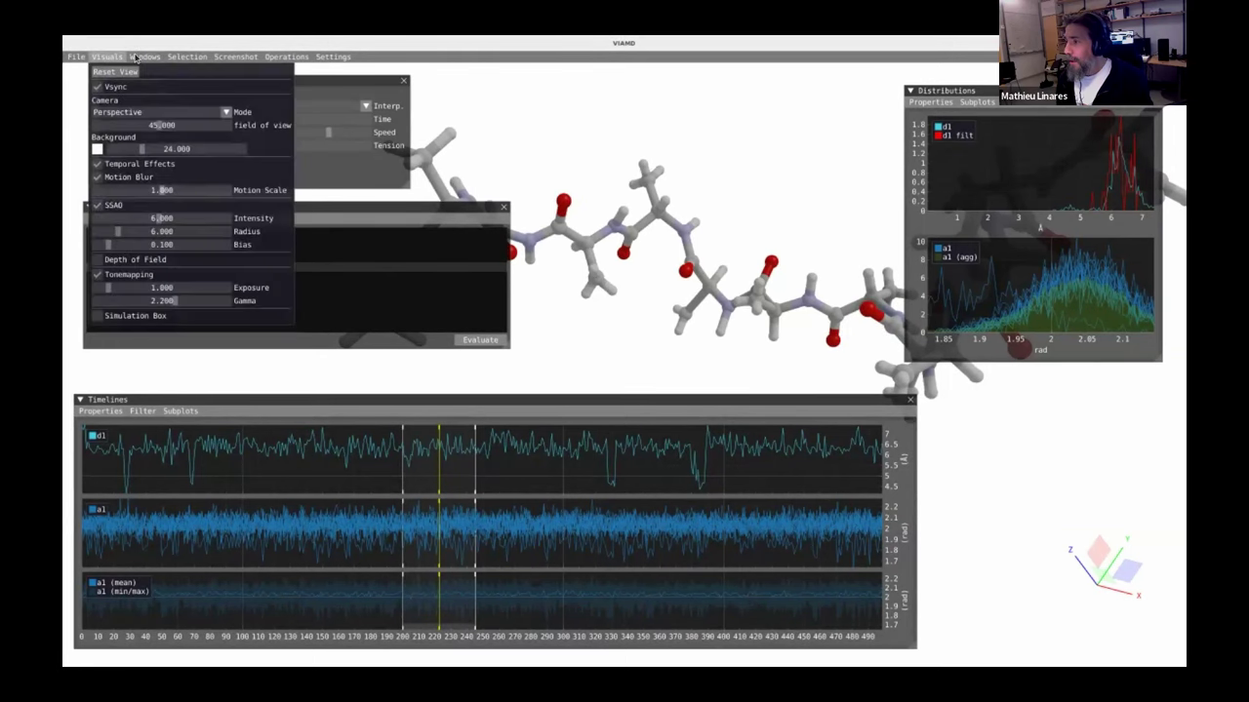
mouse_move(143, 56)
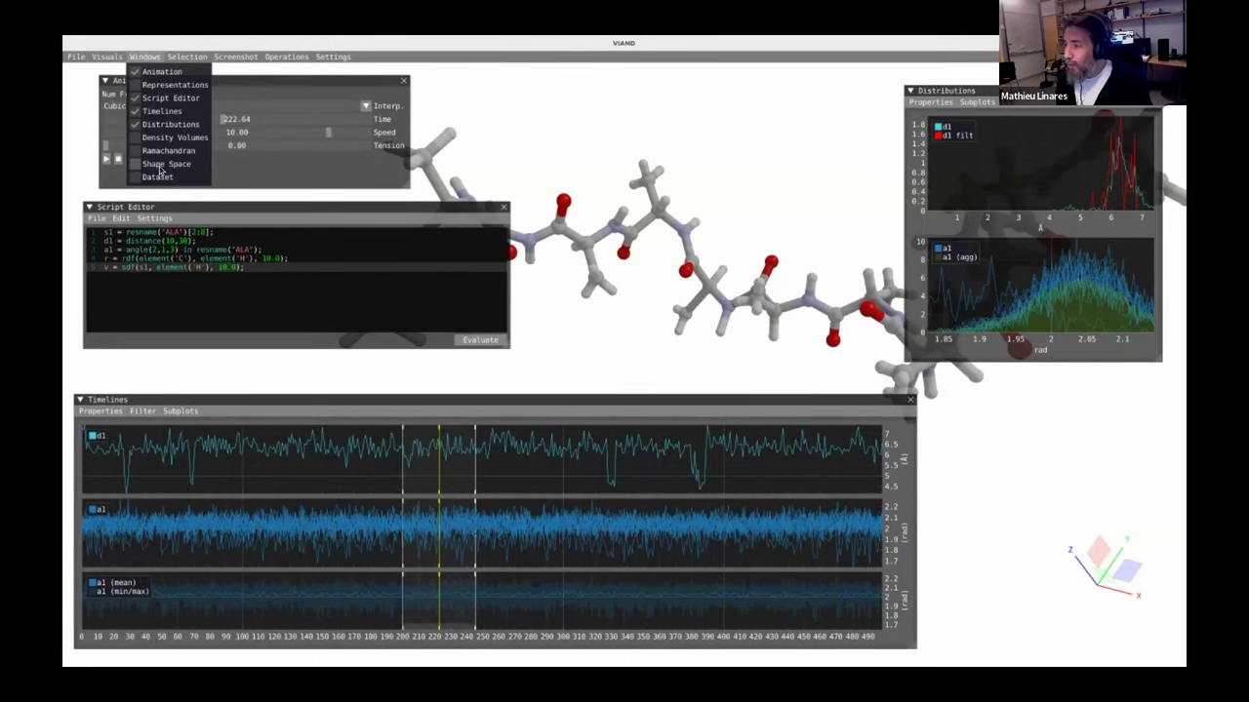
click(166, 163)
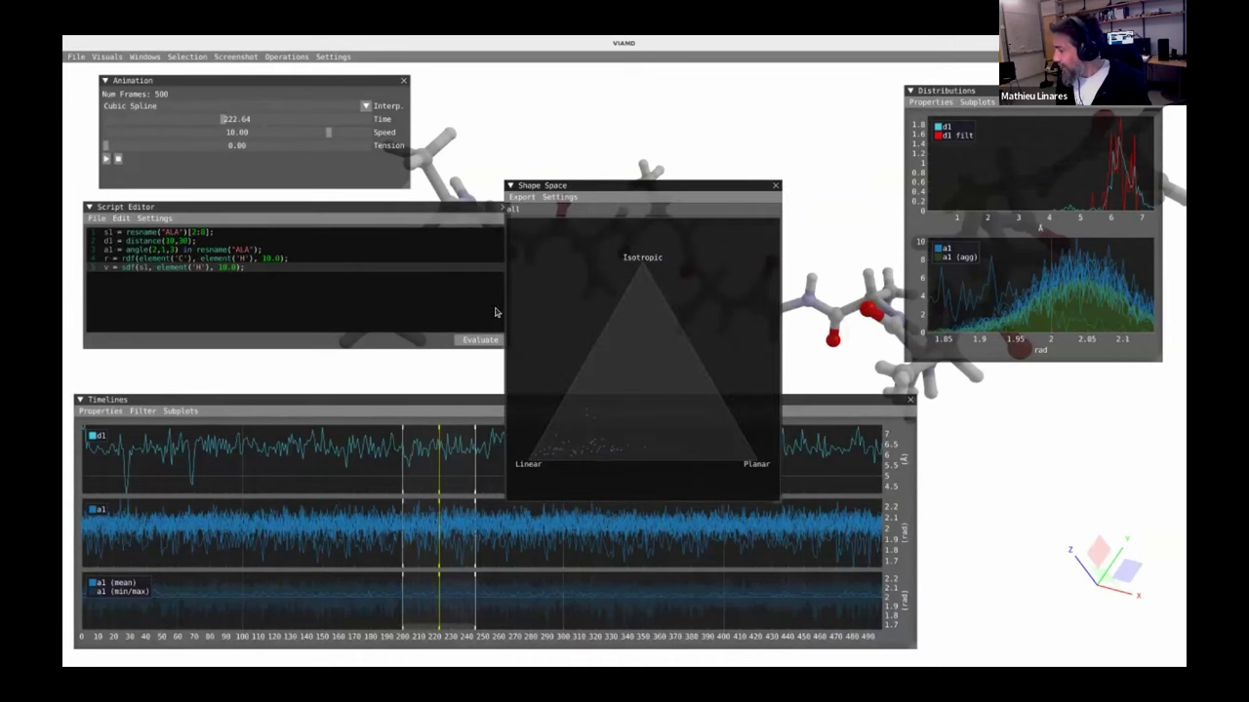
- Disable the temporal filter on the timelines
click(396, 429)
click(142, 411)
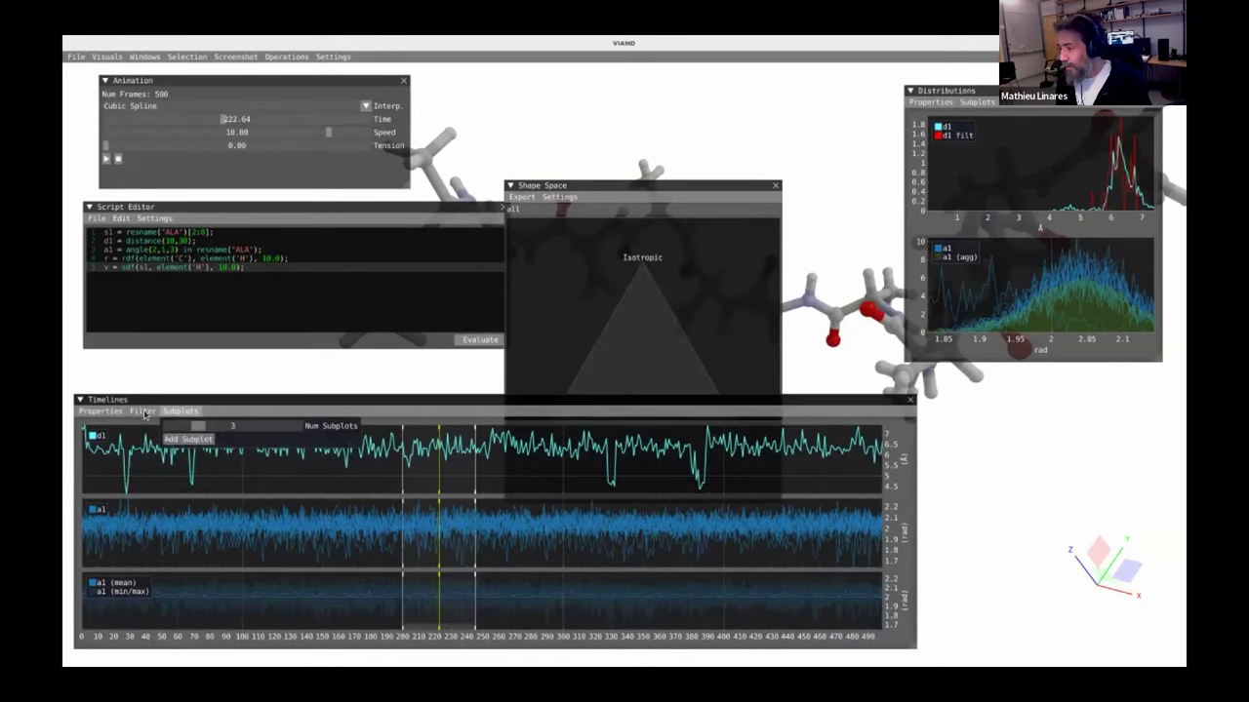
click(136, 427)
click(571, 303)
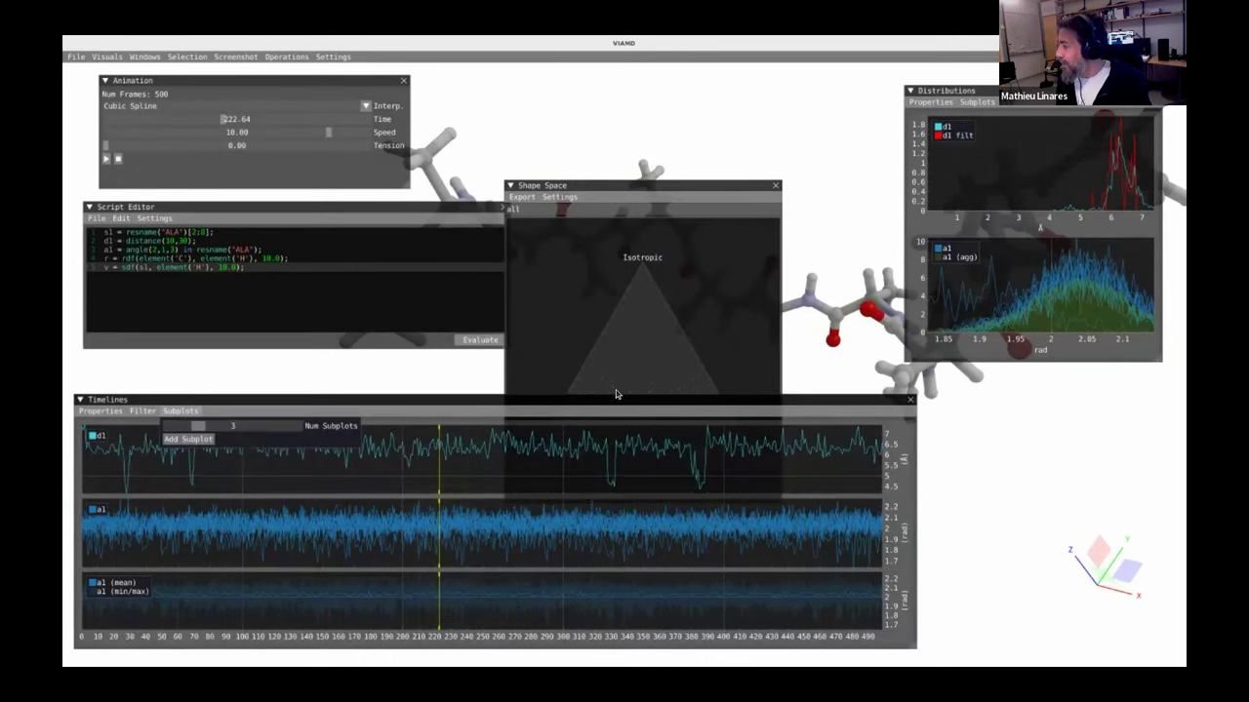
- Enlarge the Shape Space window and place it partly over the Distributions window, with the Timelines window shifted slightly down
drag(780, 500, 859, 567)
drag(900, 459, 818, 373)
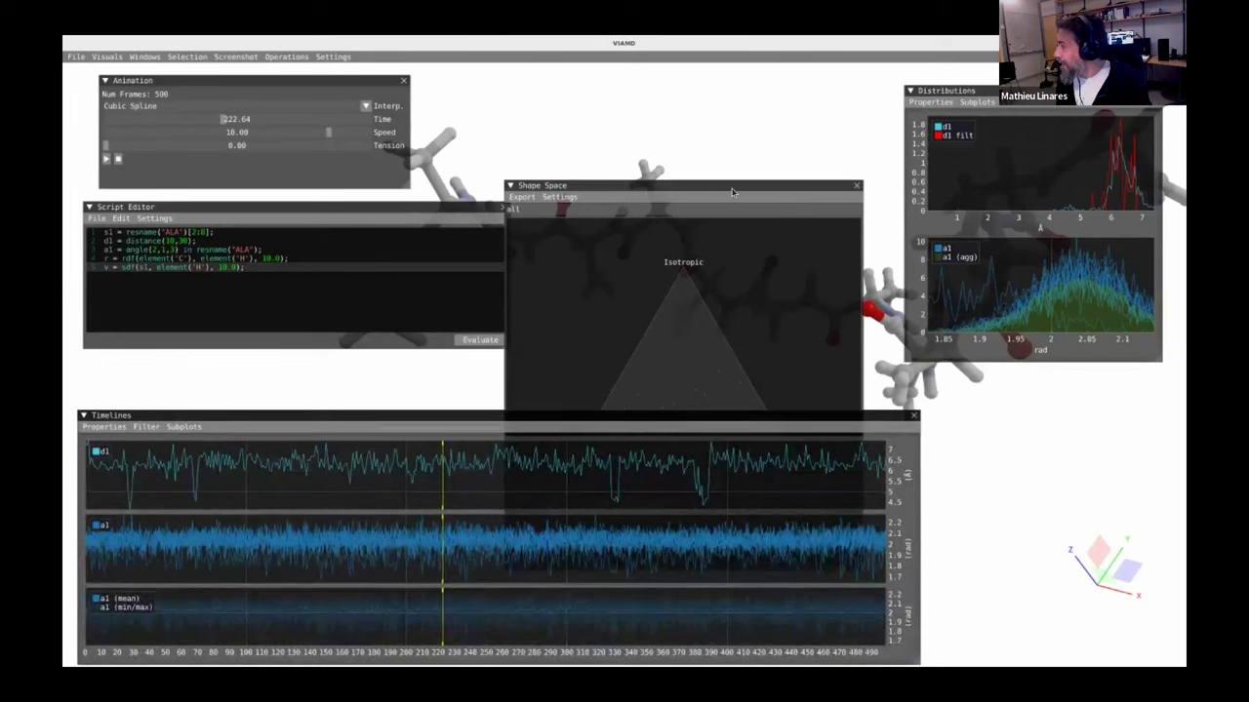
drag(741, 185, 938, 143)
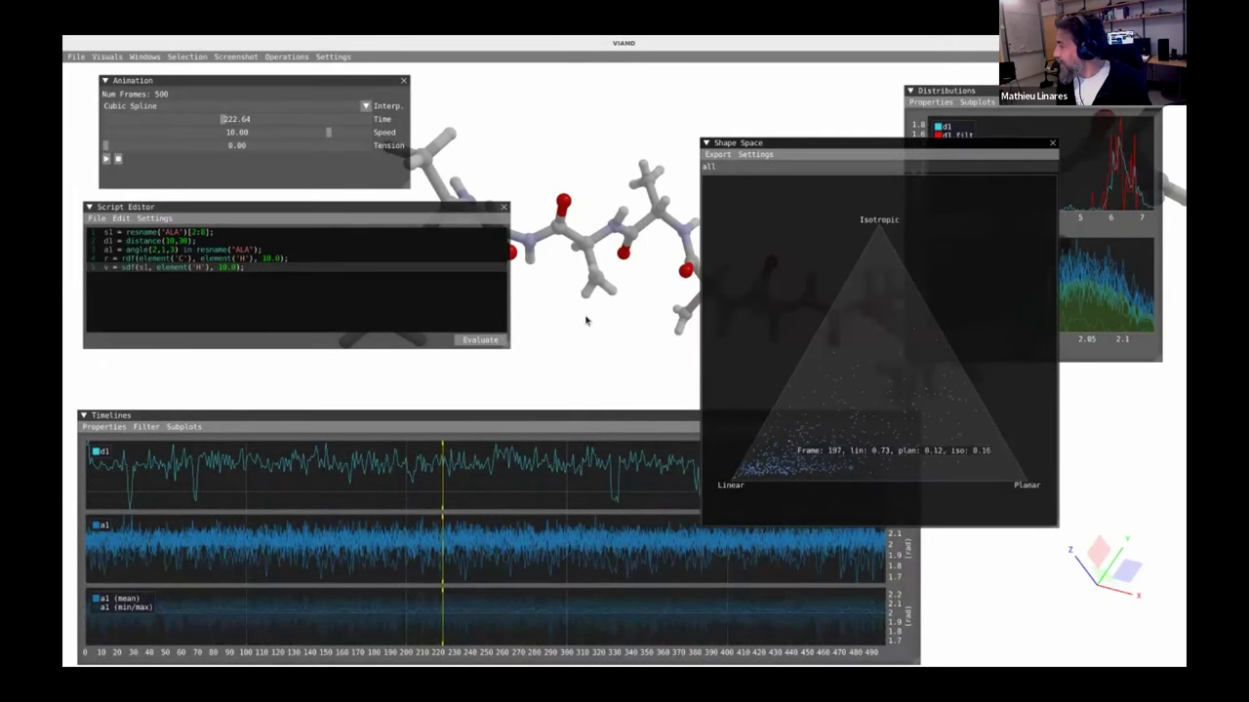
- Jump to a frame at the Linear corner of the Shape Space plot and orient the view to examine the whole chain's shape
drag(635, 300, 582, 357)
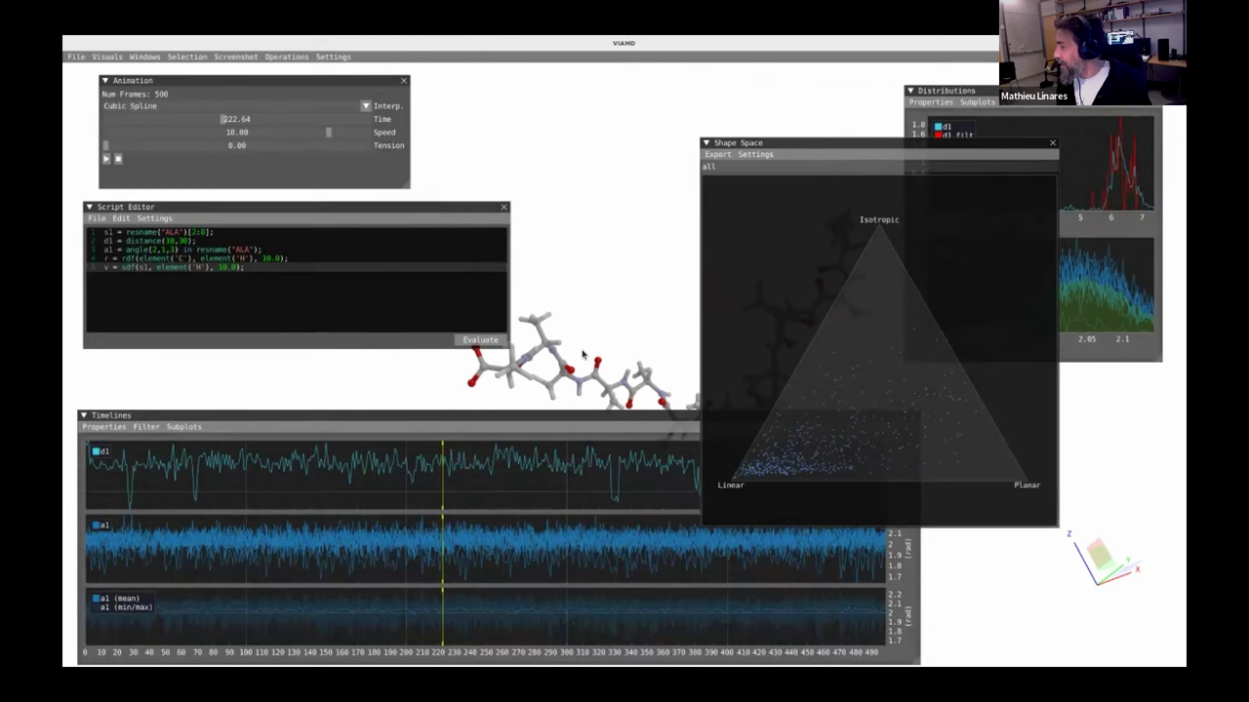
drag(632, 292, 751, 491)
scroll(579, 330, up, 3)
scroll(571, 372, down, 3)
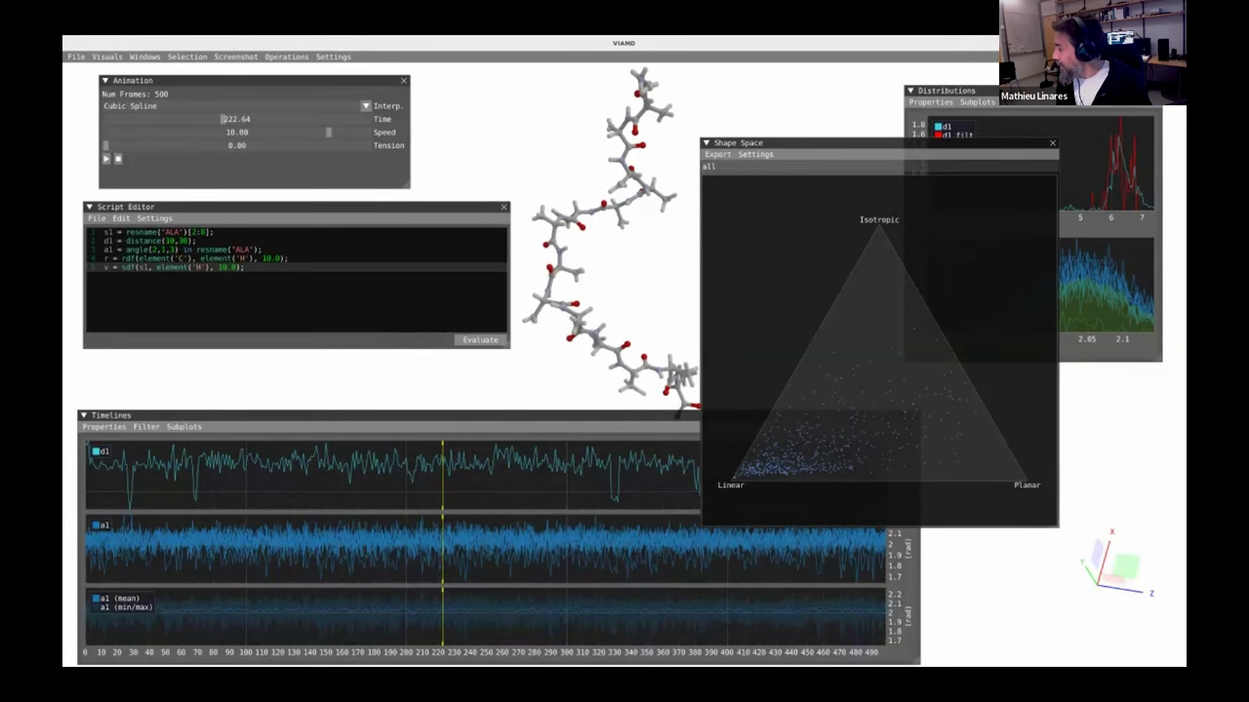
mouse_move(736, 485)
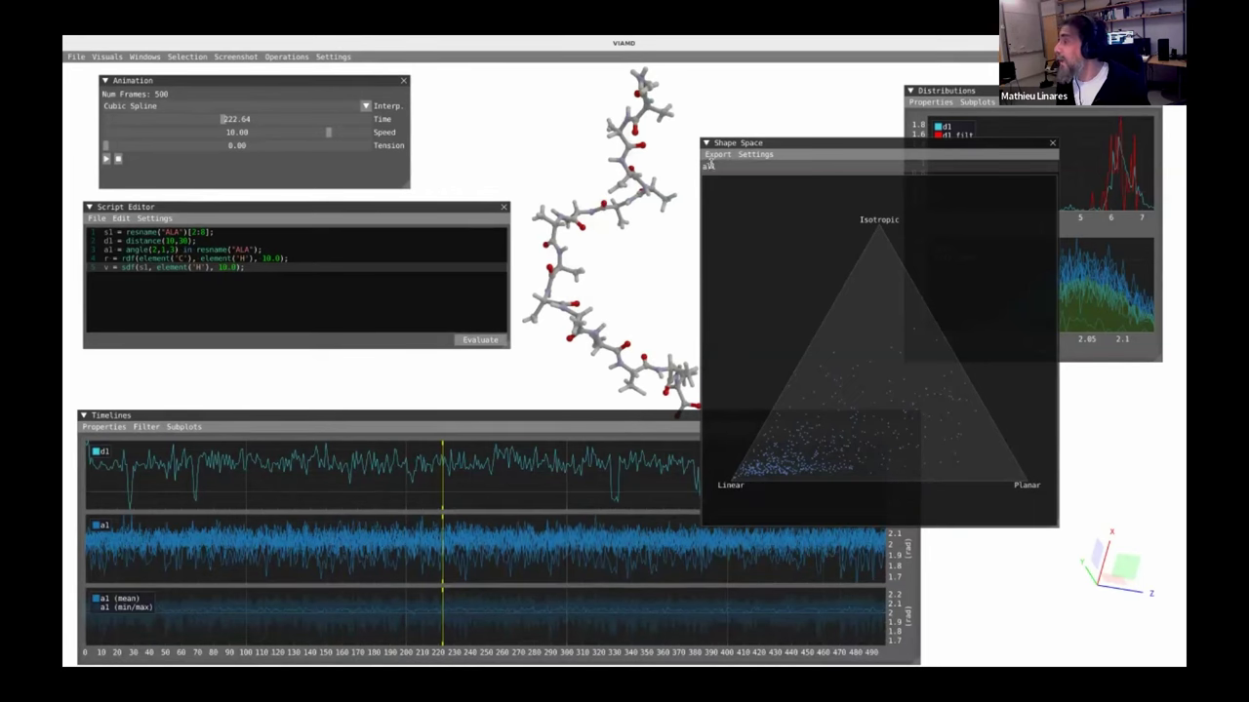
click(734, 485)
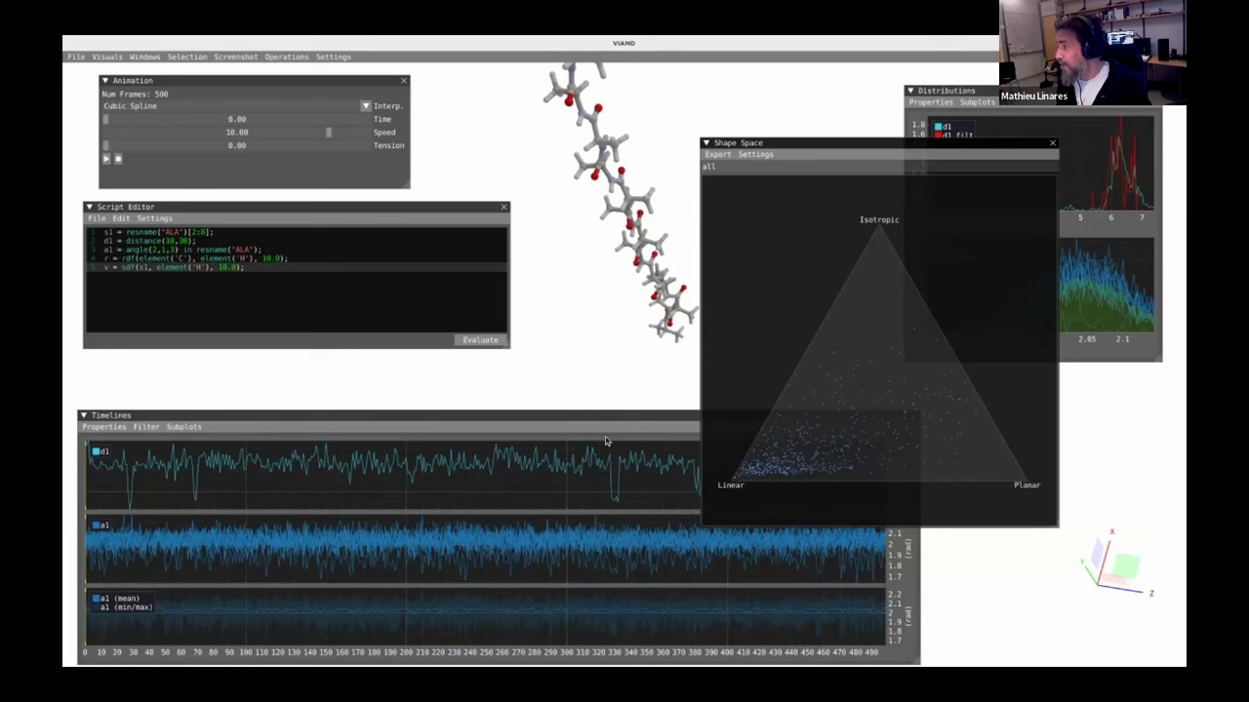
drag(606, 293, 499, 430)
scroll(647, 384, down, 3)
drag(641, 394, 644, 285)
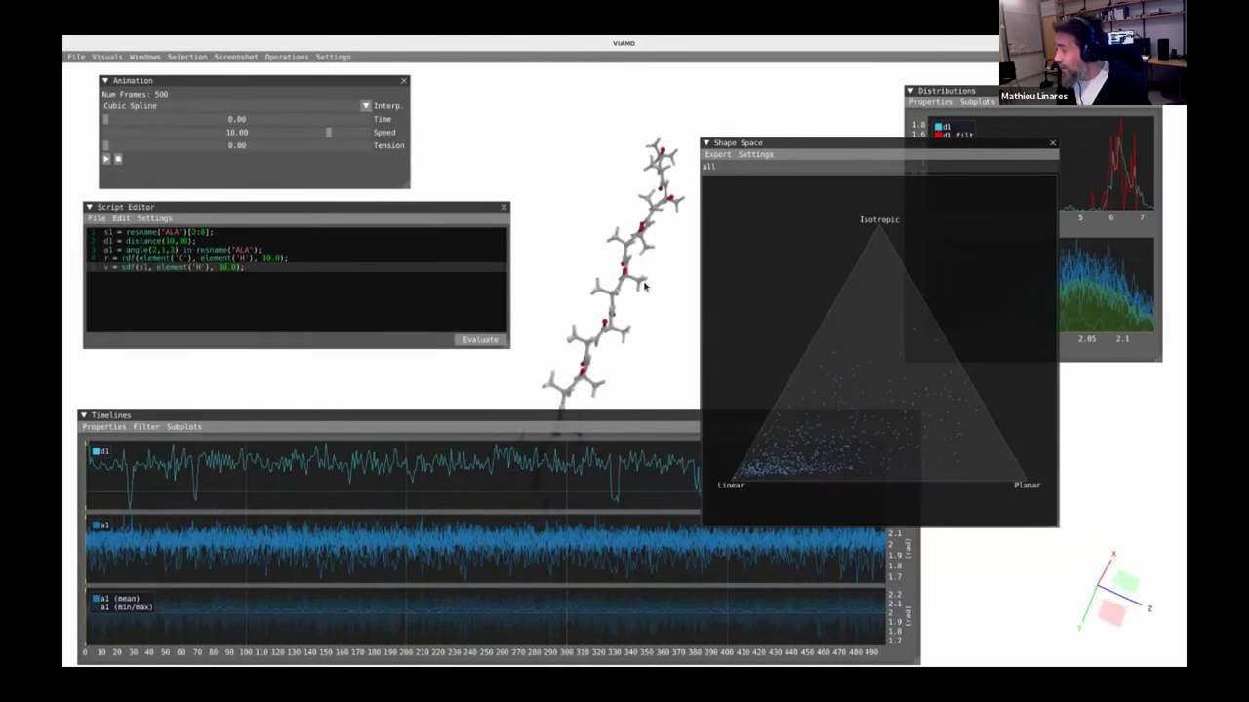
right_drag(644, 314, 641, 255)
- Jump to frame 50 near the Planar corner of the Shape Space plot, with the plot window moved aside to examine the chain's shape
mouse_move(957, 461)
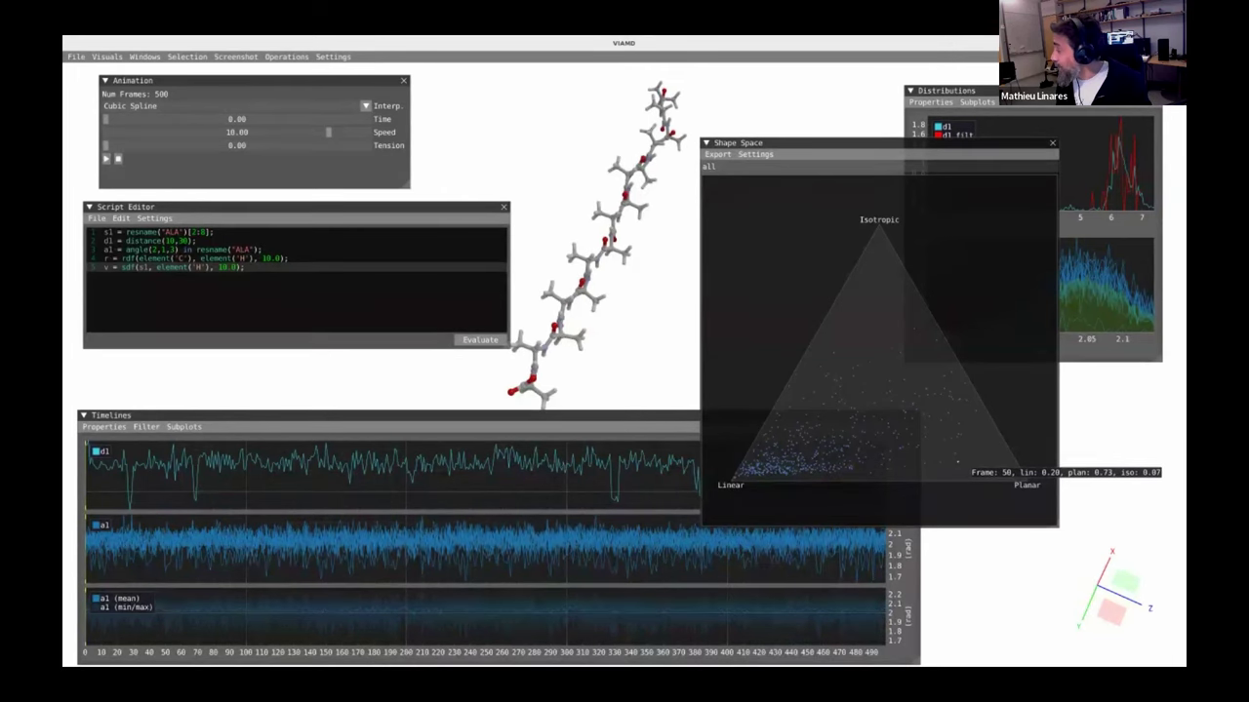
click(957, 461)
drag(596, 182, 964, 267)
drag(635, 158, 736, 205)
- Jump to frame 494 toward the Isotropic corner, examine the chain's shape, and move the Shape Space window back toward the Script Editor
mouse_move(1072, 449)
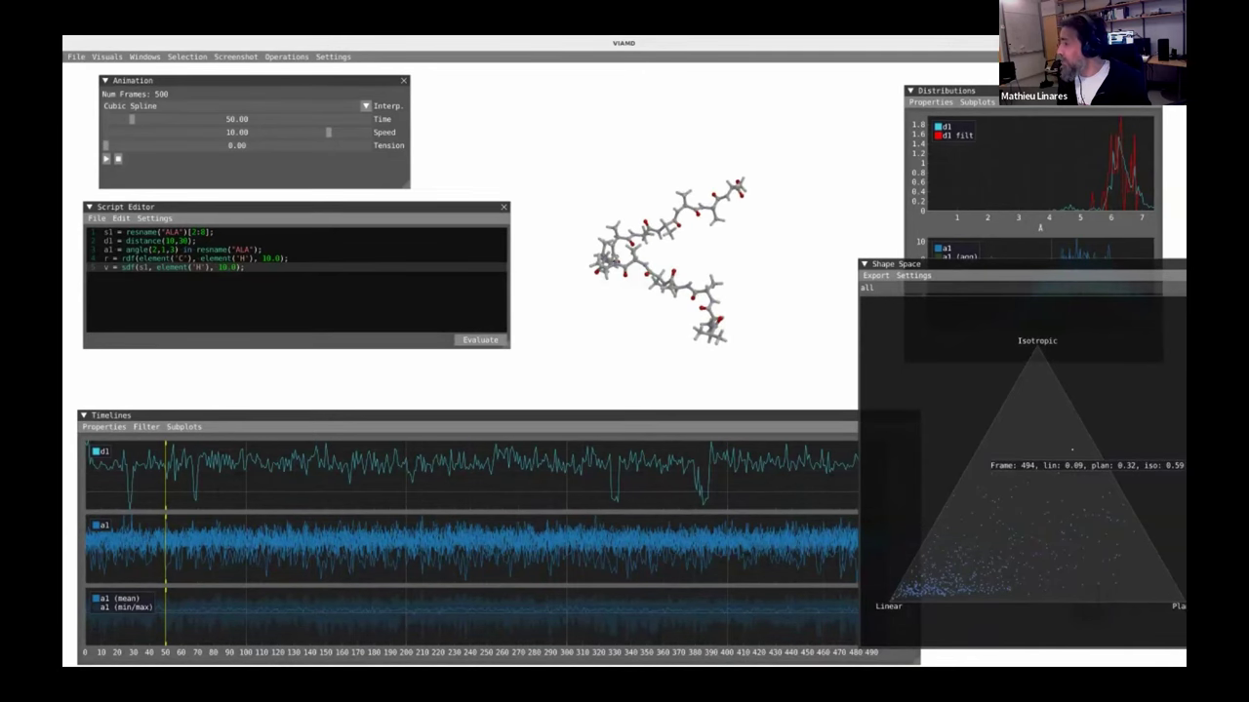
click(1072, 450)
drag(713, 354, 742, 268)
drag(1022, 264, 718, 252)
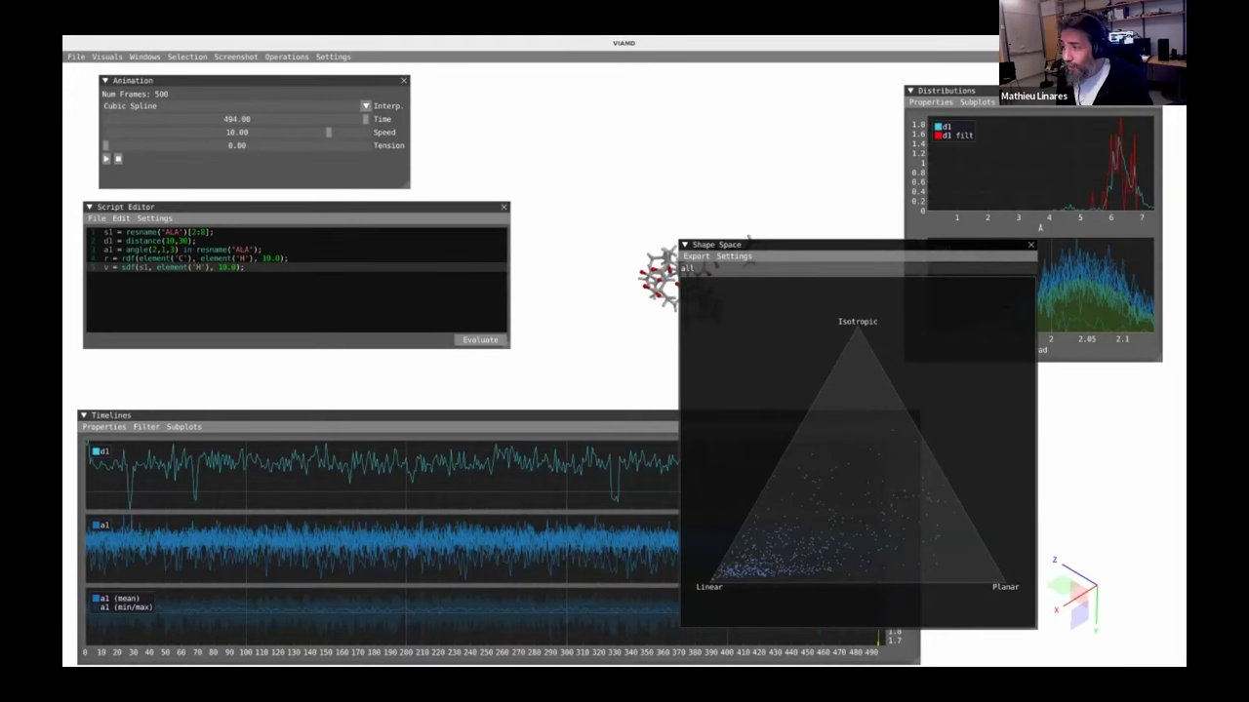
- Load 3j3q.cif from the cifs folder in the file manager into VIAMD
key(alt+Tab)
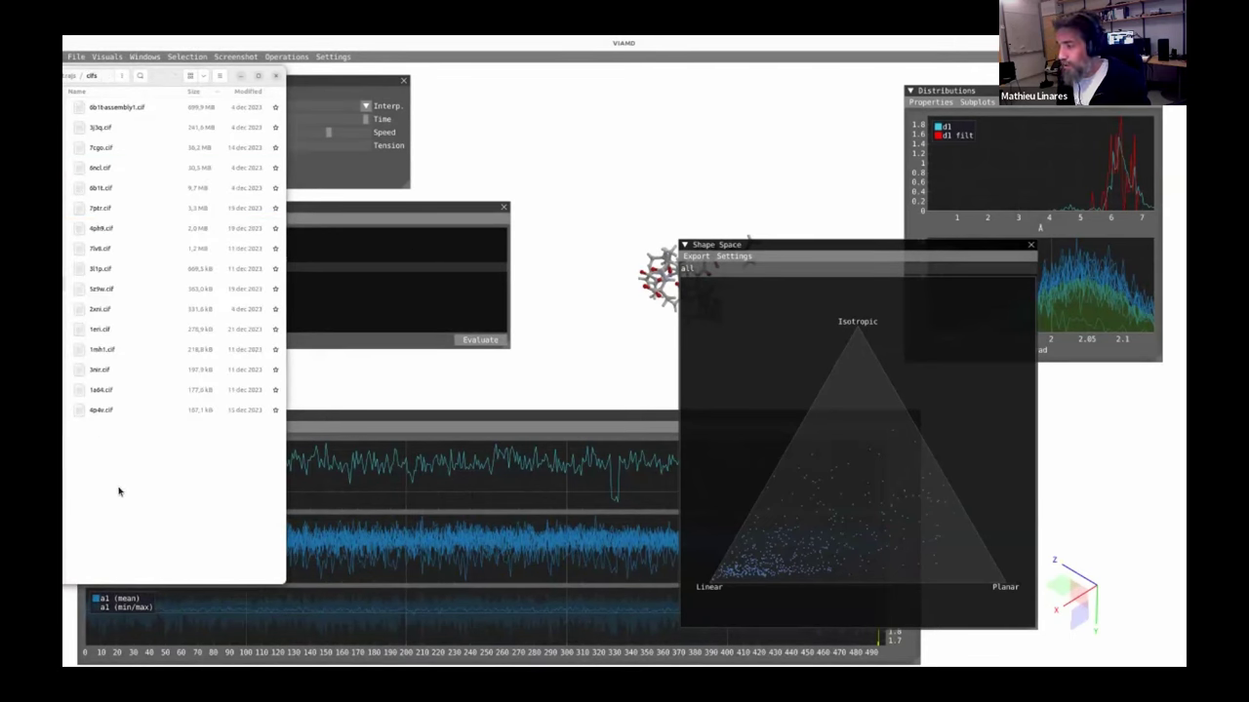
click(114, 140)
key(Up)
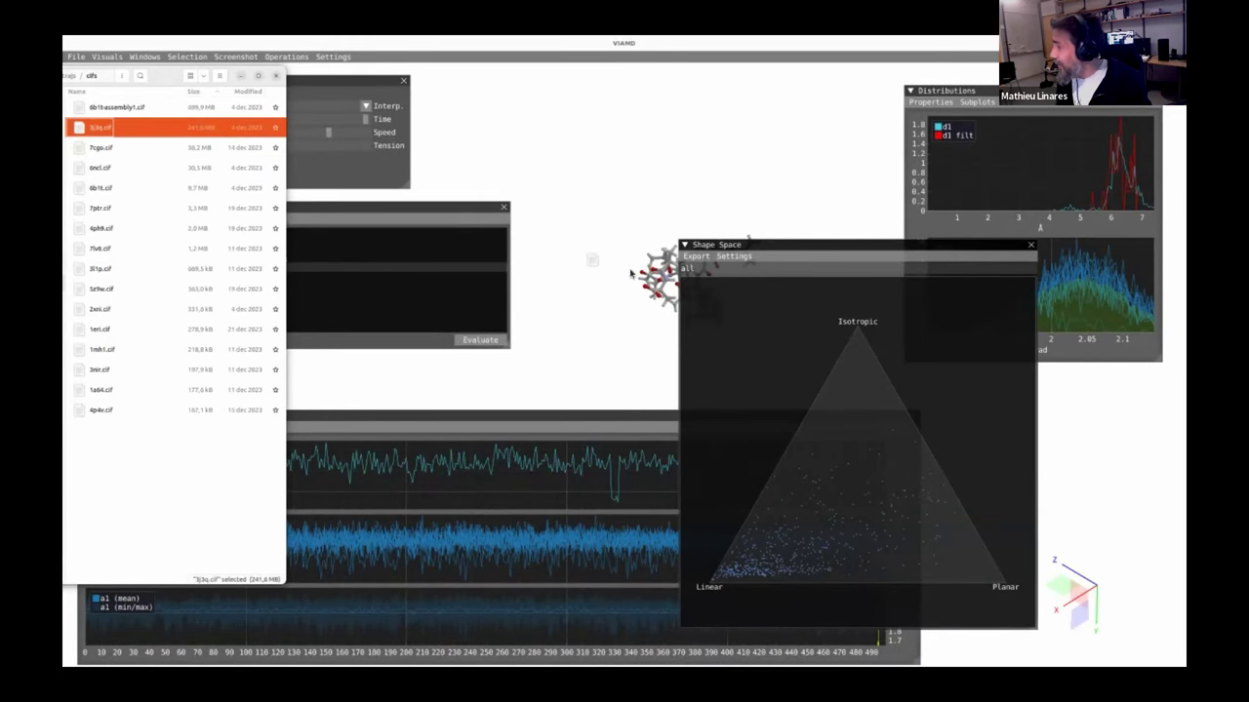
key(Return)
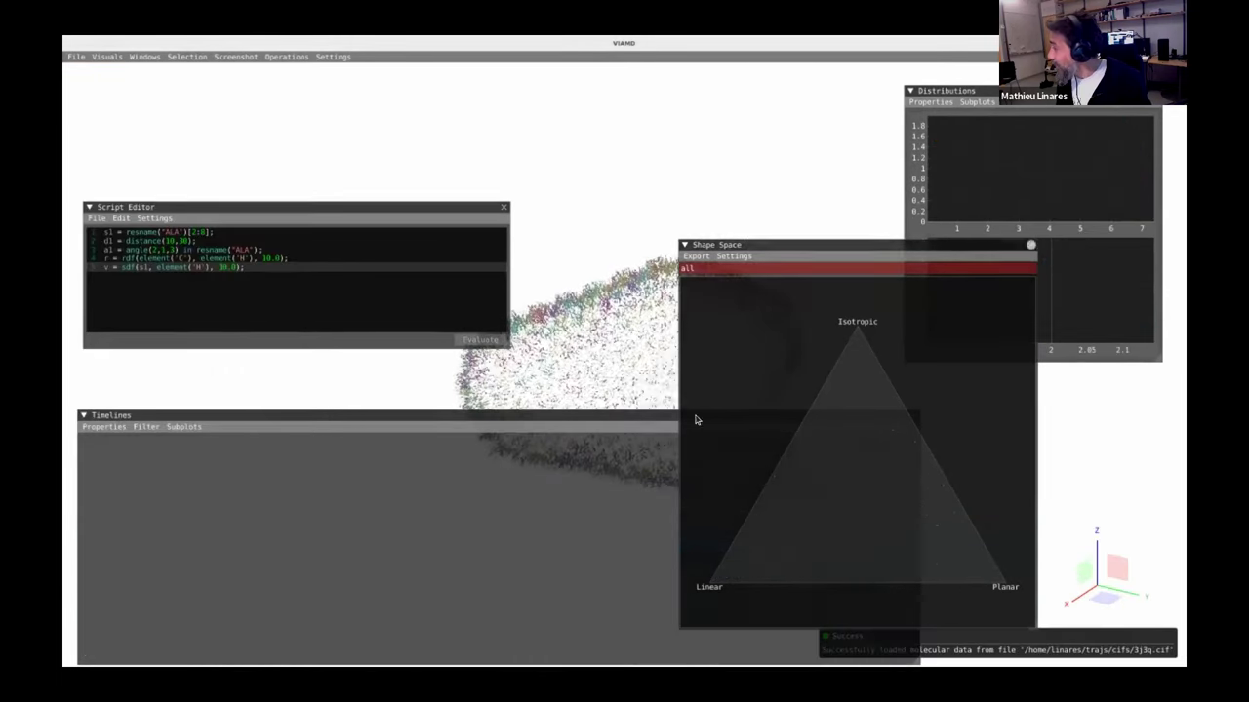
- Close the Shape Space window and examine the large loaded structure from different angles and distances
right_drag(704, 400, 700, 326)
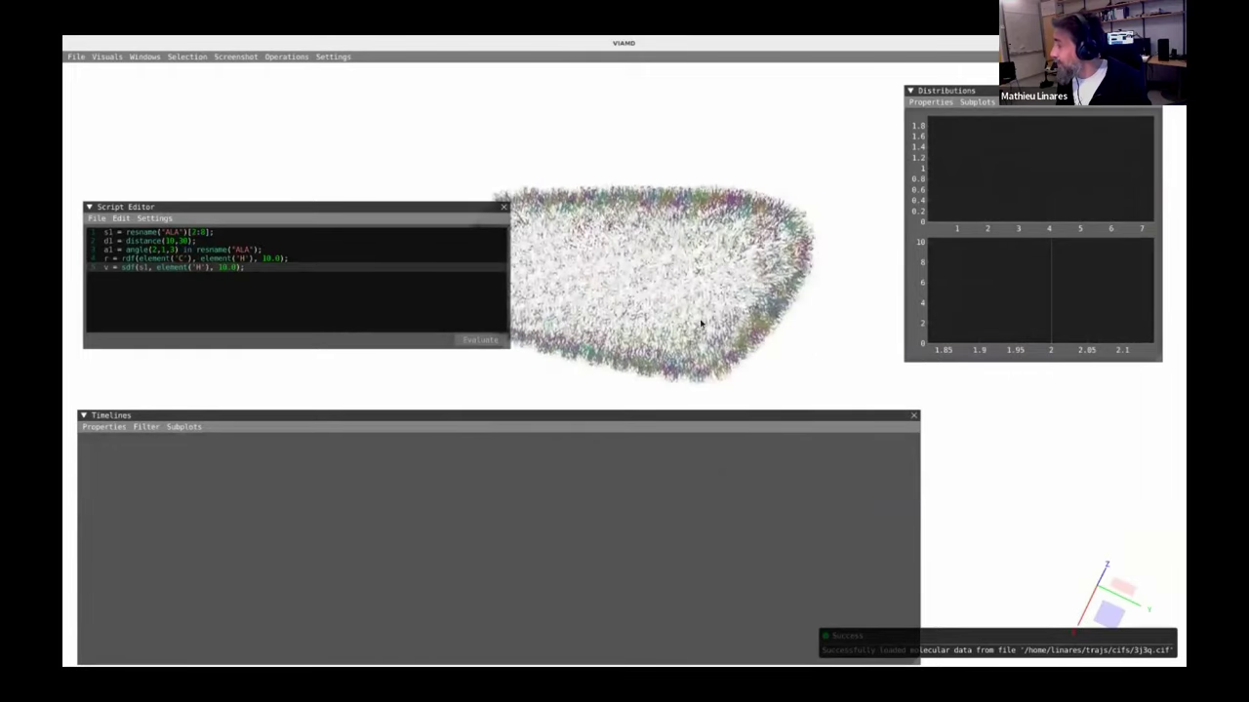
scroll(670, 226, up, 5)
scroll(669, 225, down, 4)
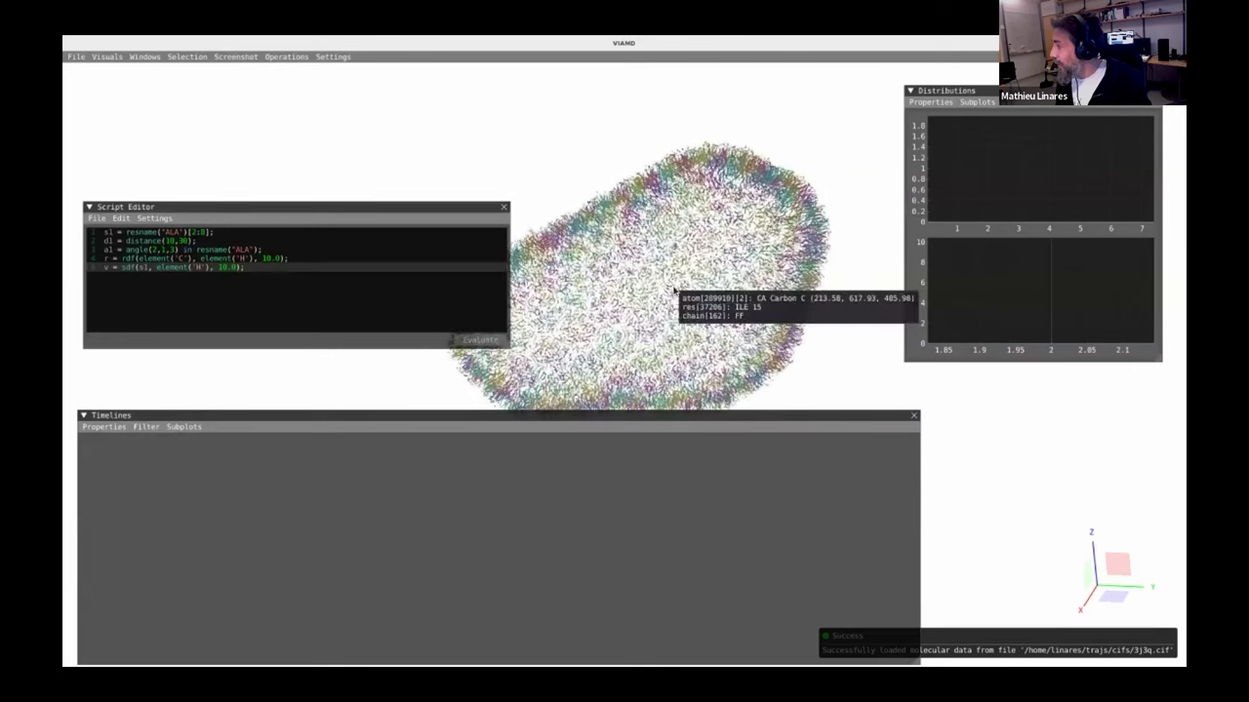
scroll(678, 287, up, 3)
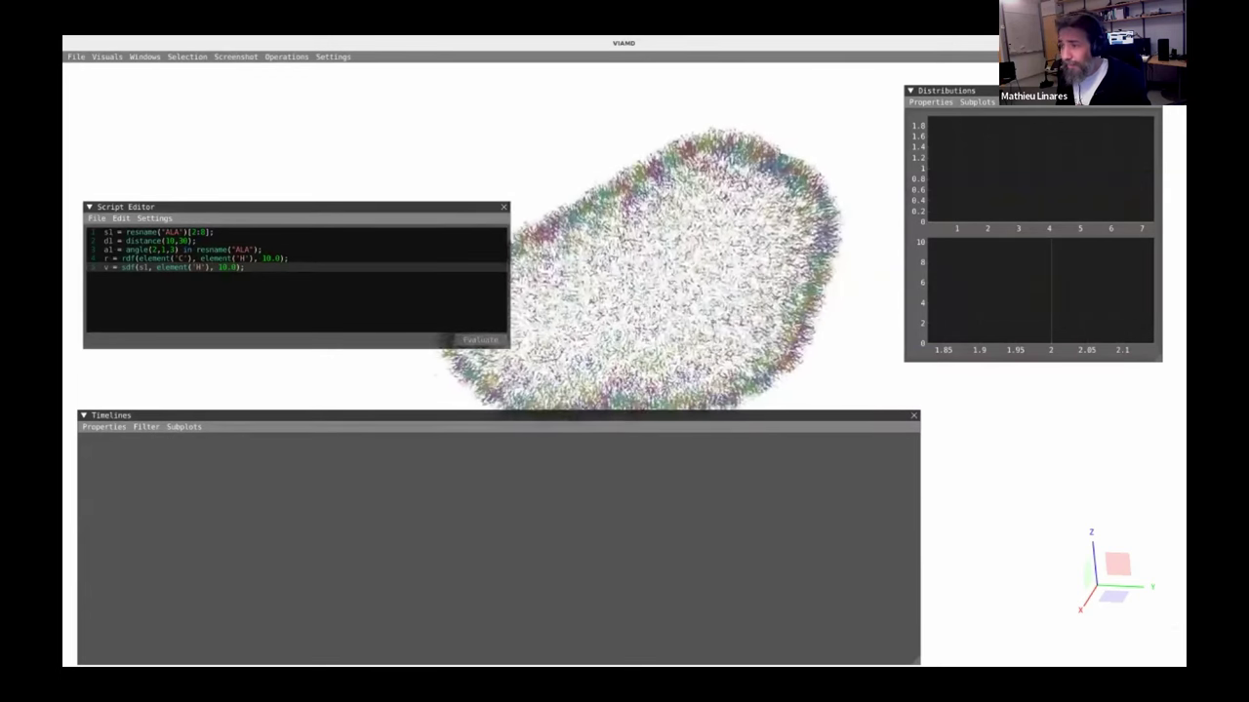
- Load aspirin-phospholipase.gro from the aspirin folder inside VIAMD tutorials and bring the whole protein into view
key(alt+Tab)
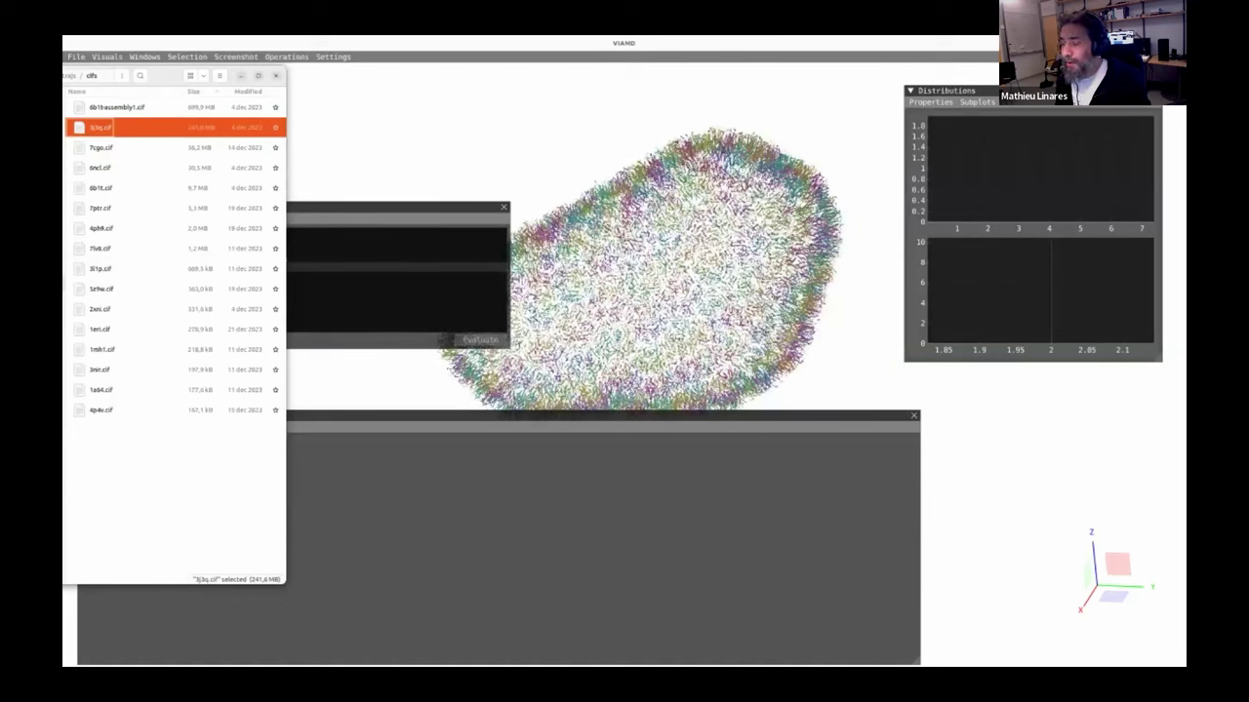
click(63, 269)
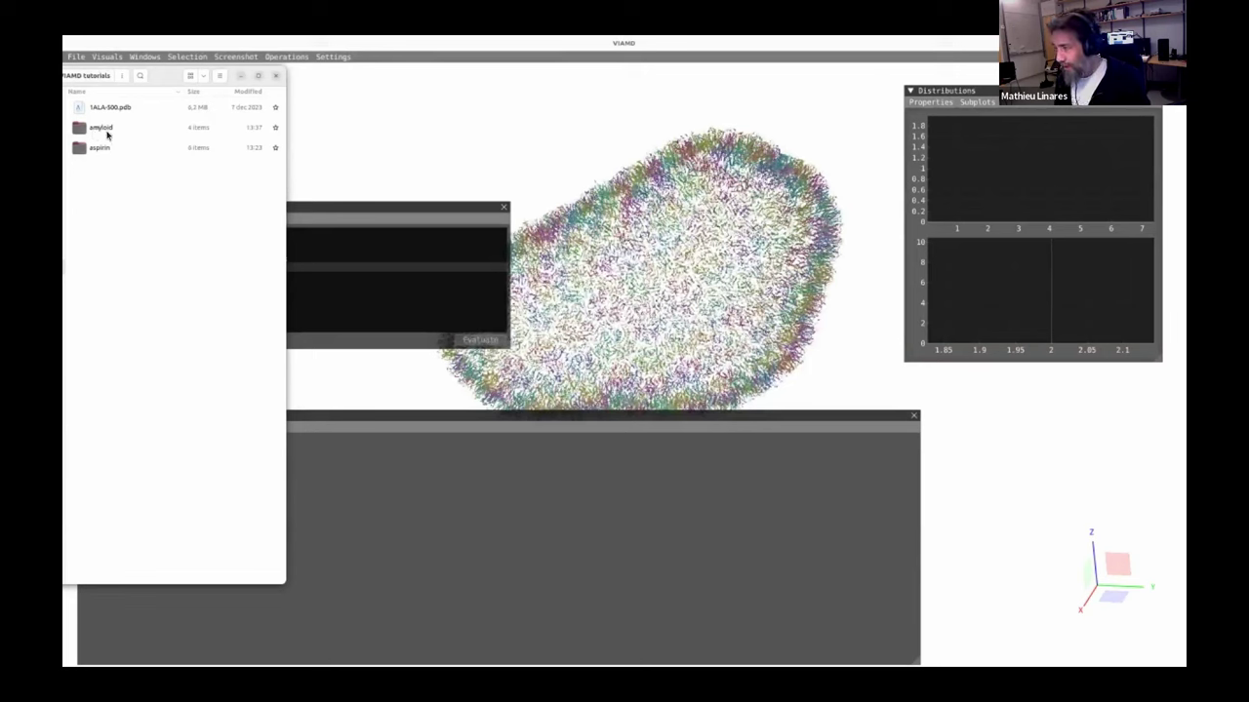
double_click(102, 148)
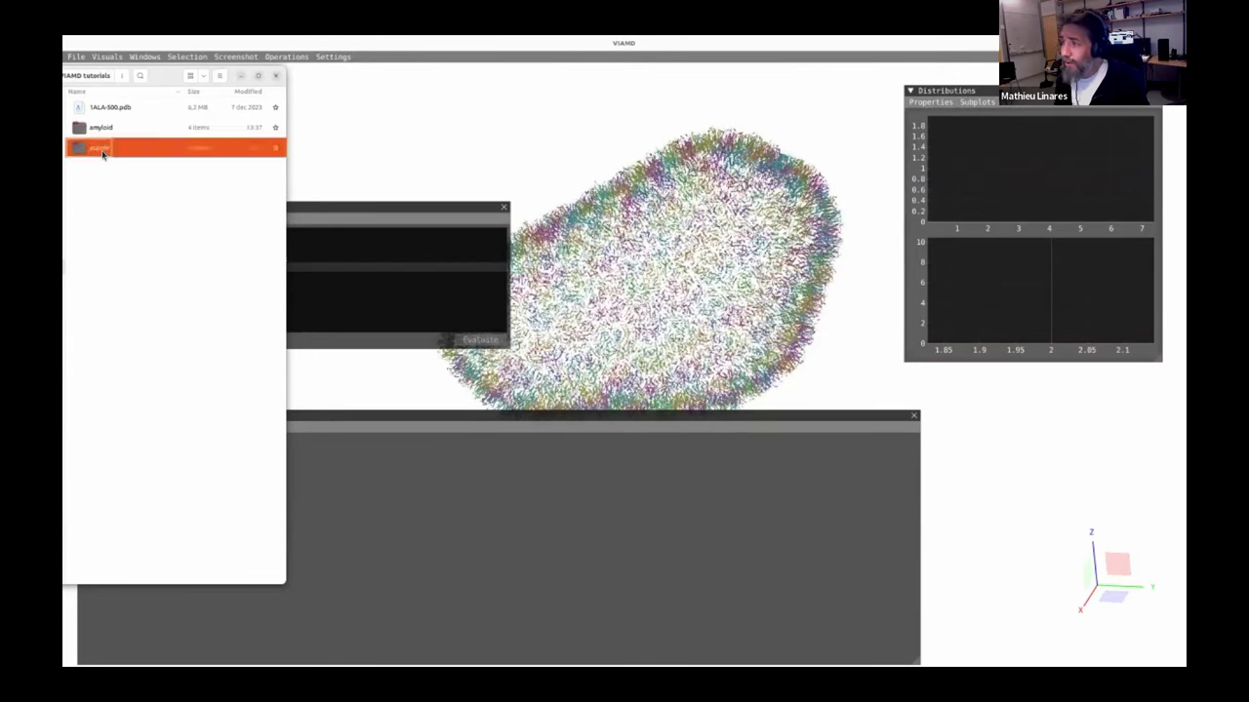
click(120, 150)
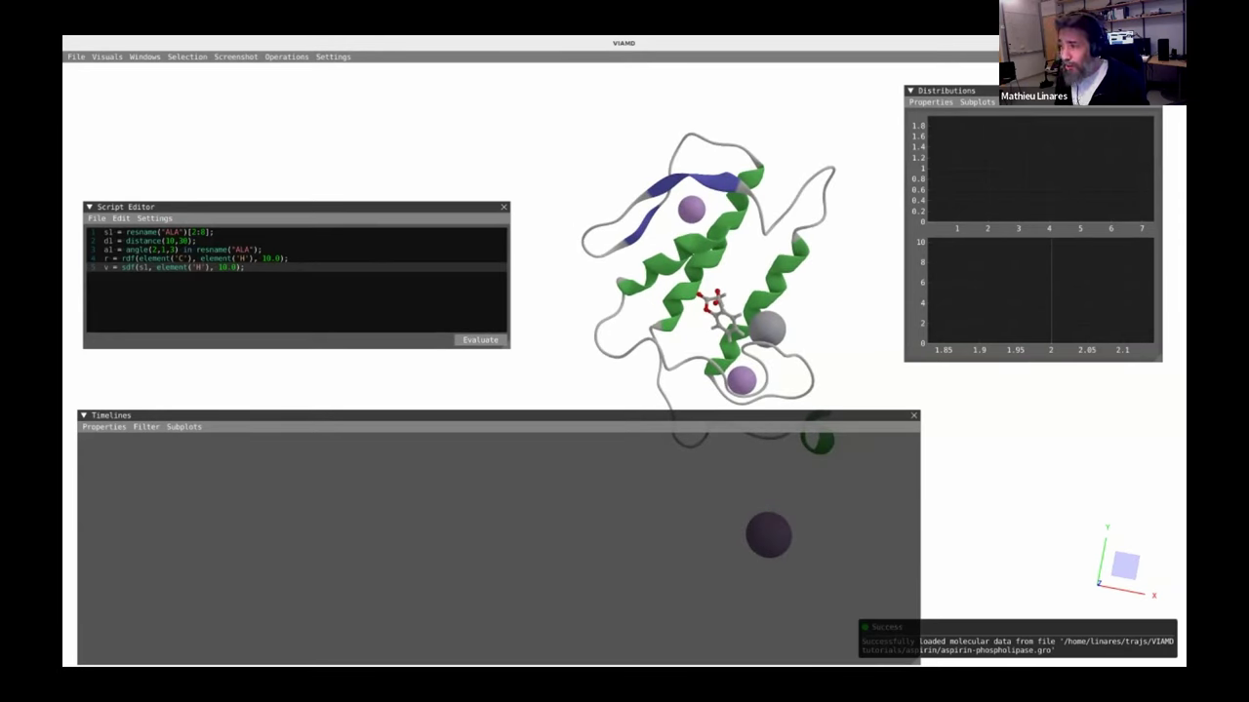
key(alt+Tab)
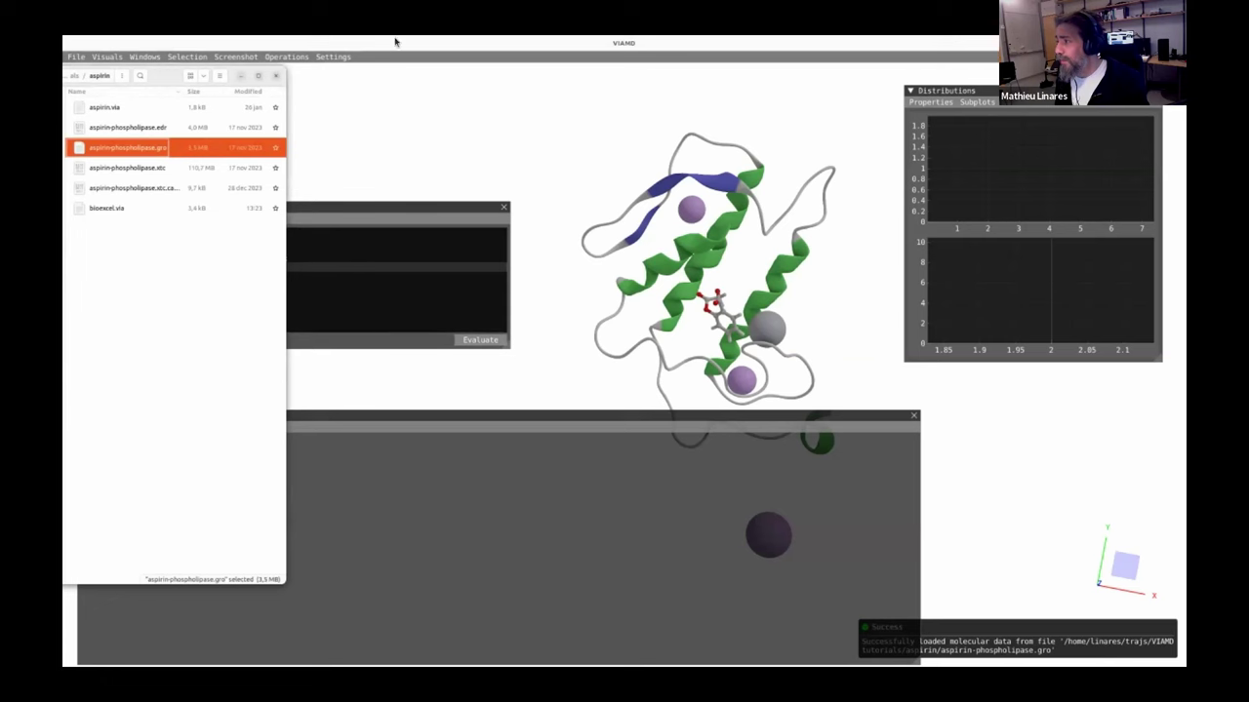
click(578, 191)
scroll(679, 201, up, 3)
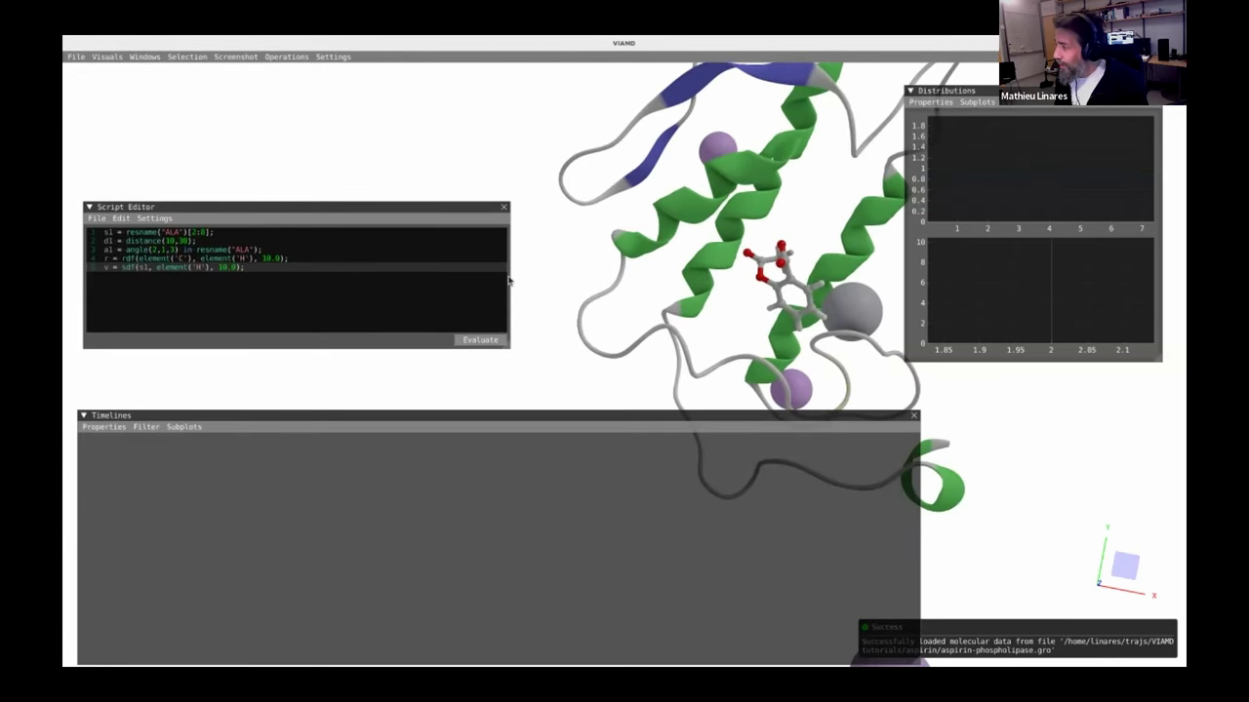
scroll(714, 314, down, 3)
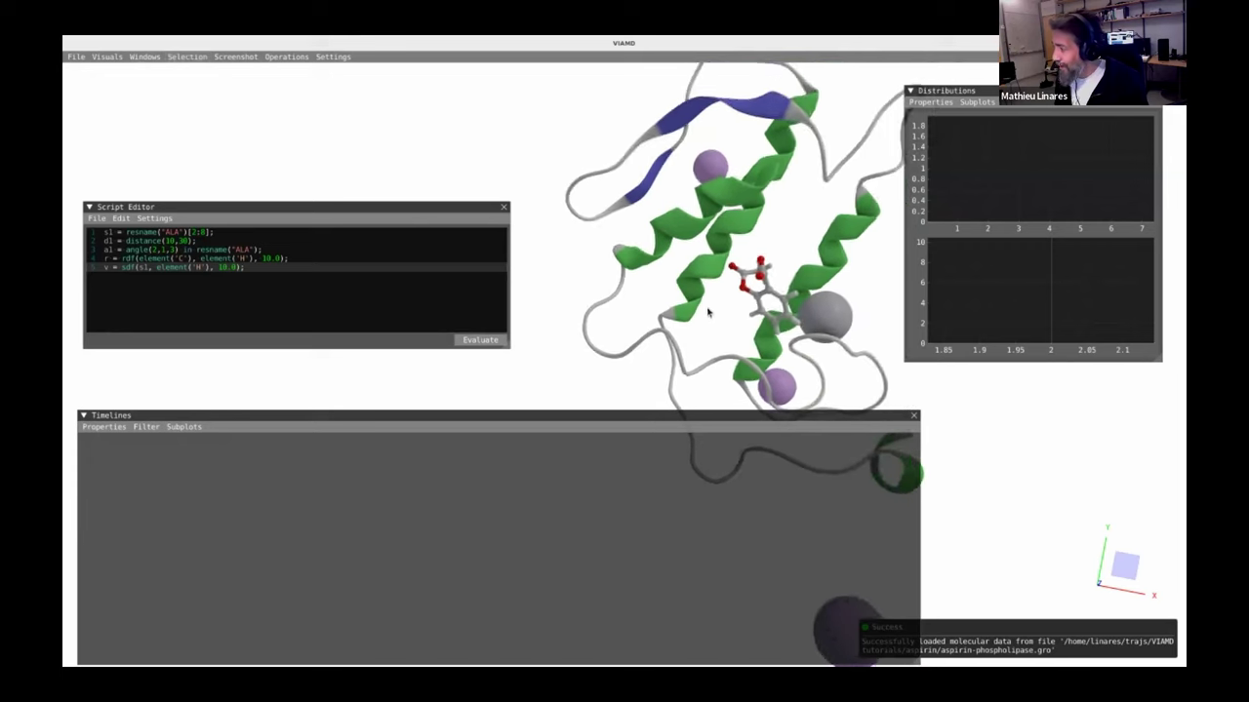
- Show the Representations window and expand the settings of the protein, ion and ligand representations
click(144, 57)
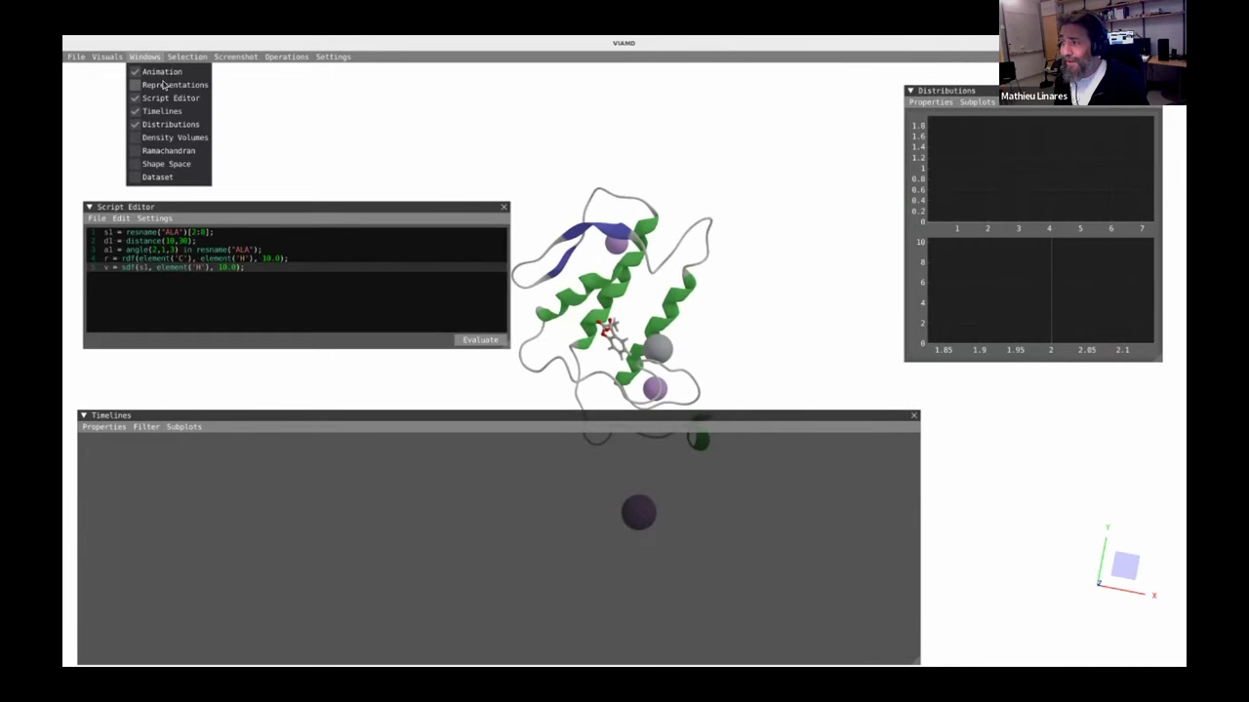
click(164, 85)
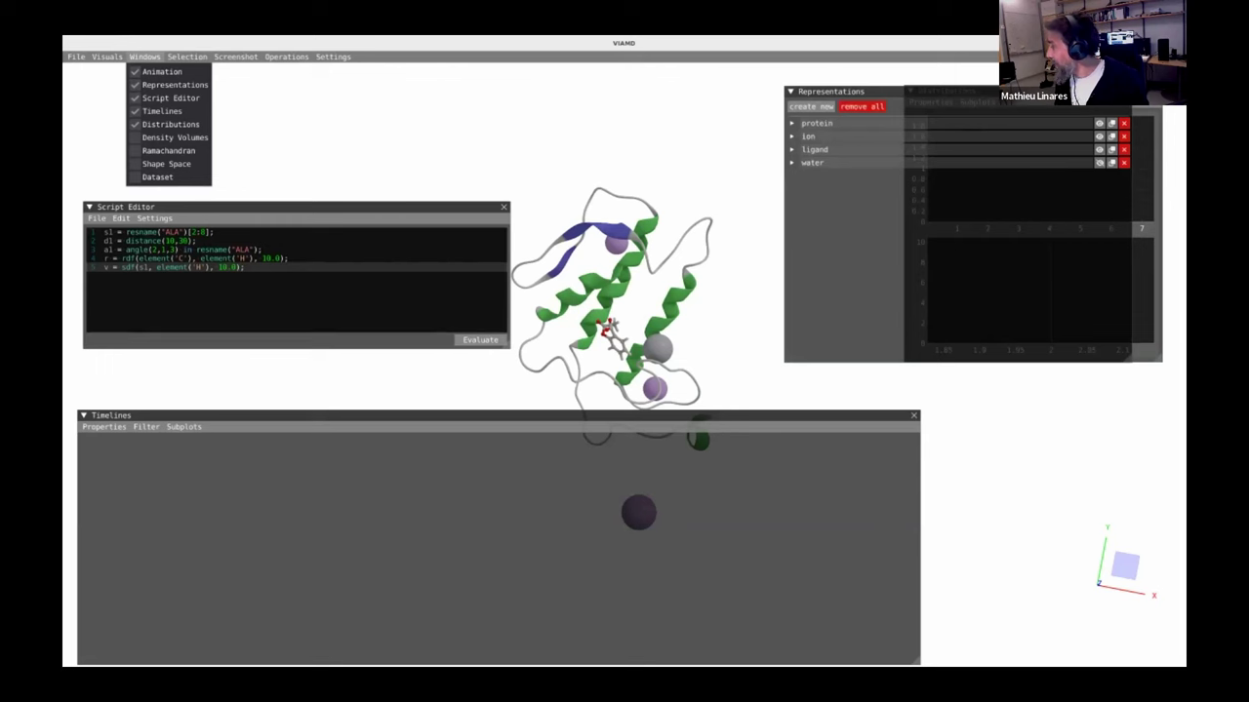
key(Escape)
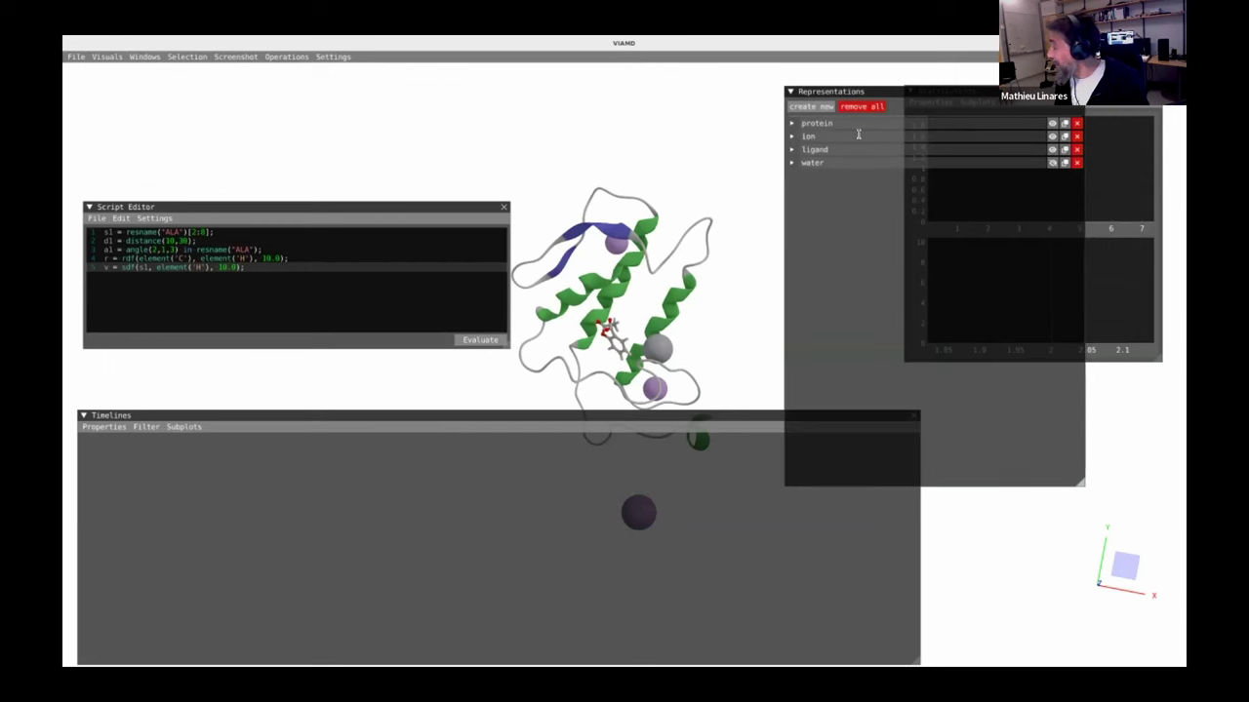
click(793, 123)
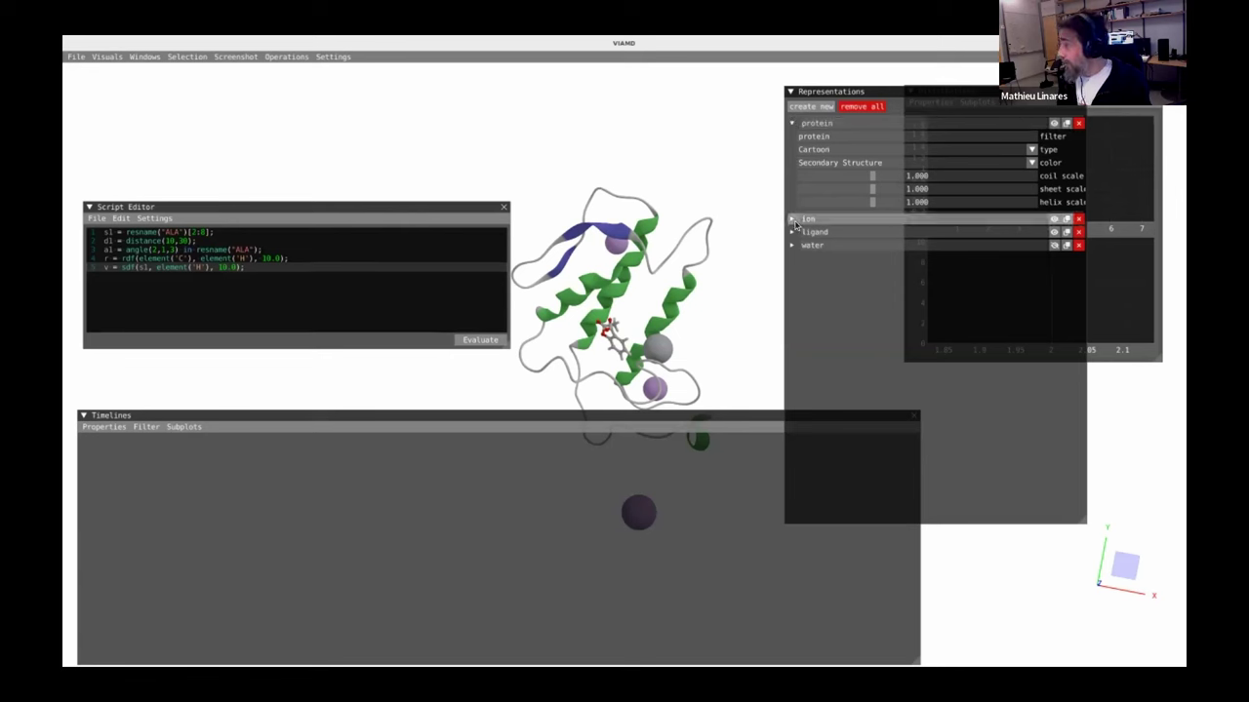
click(796, 219)
click(792, 289)
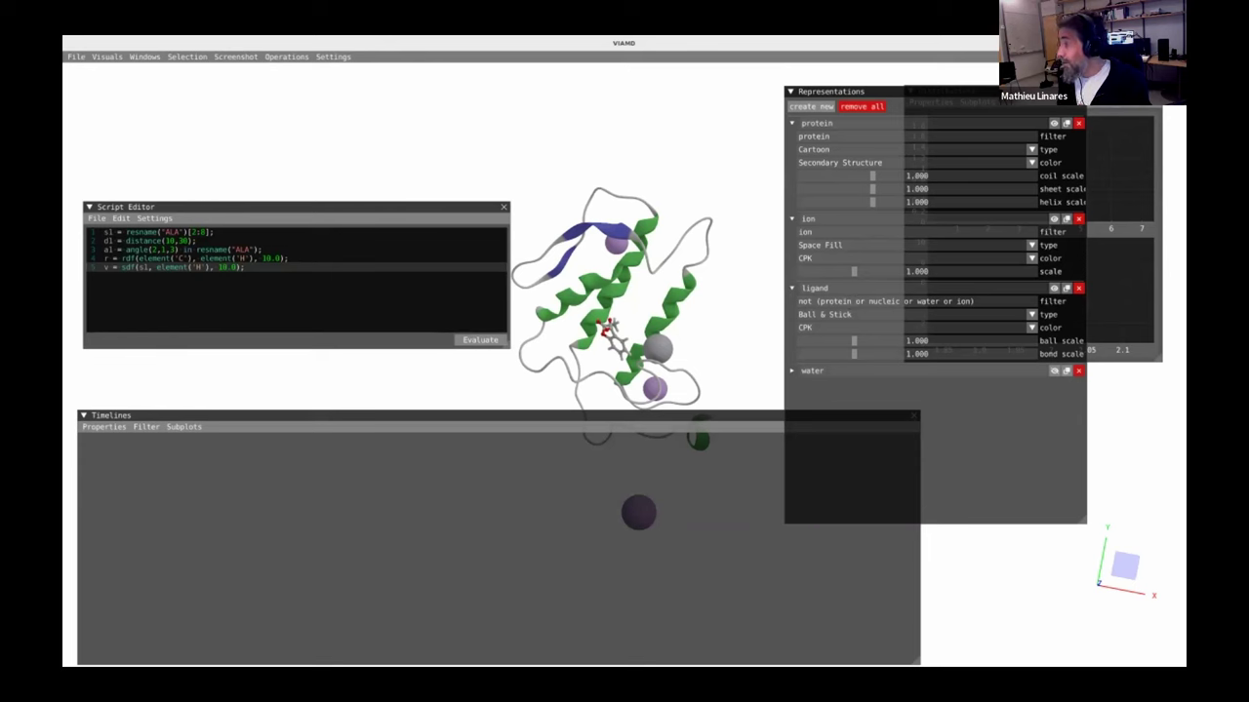
- Examine the ions and ligand in the structure, and collapse the ligand, ion and protein representation settings
click(794, 290)
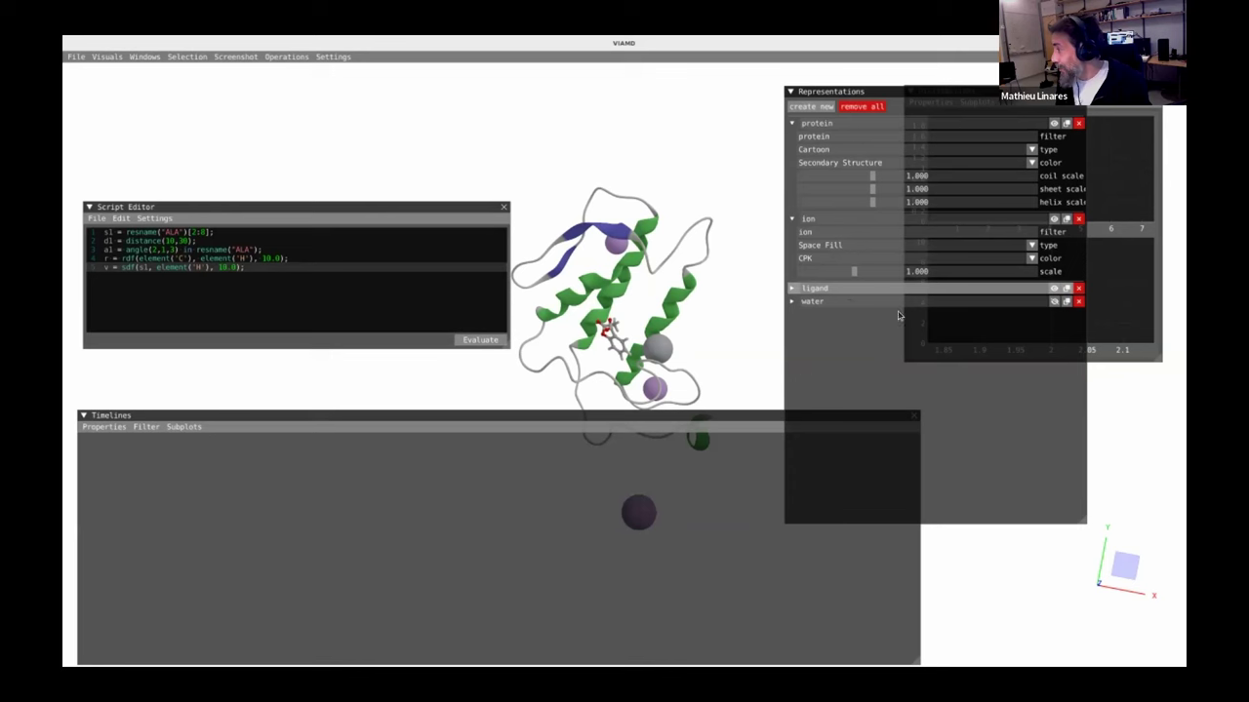
click(793, 289)
click(793, 291)
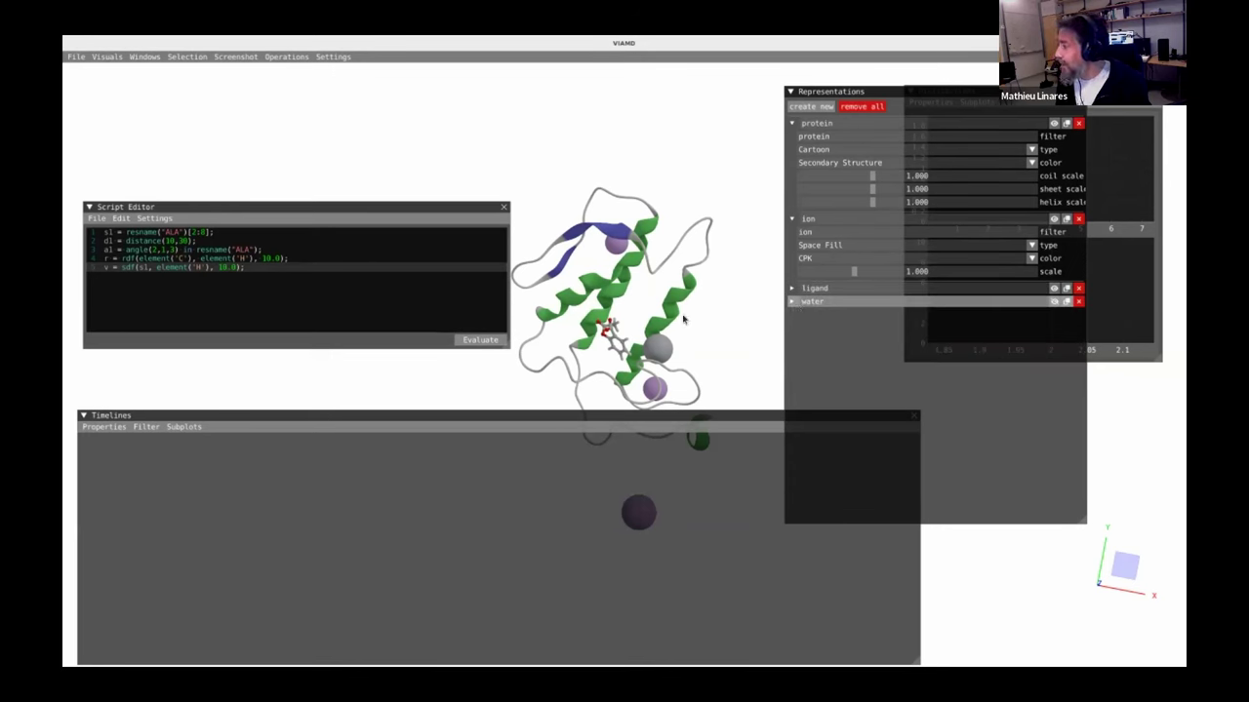
scroll(612, 364, up, 4)
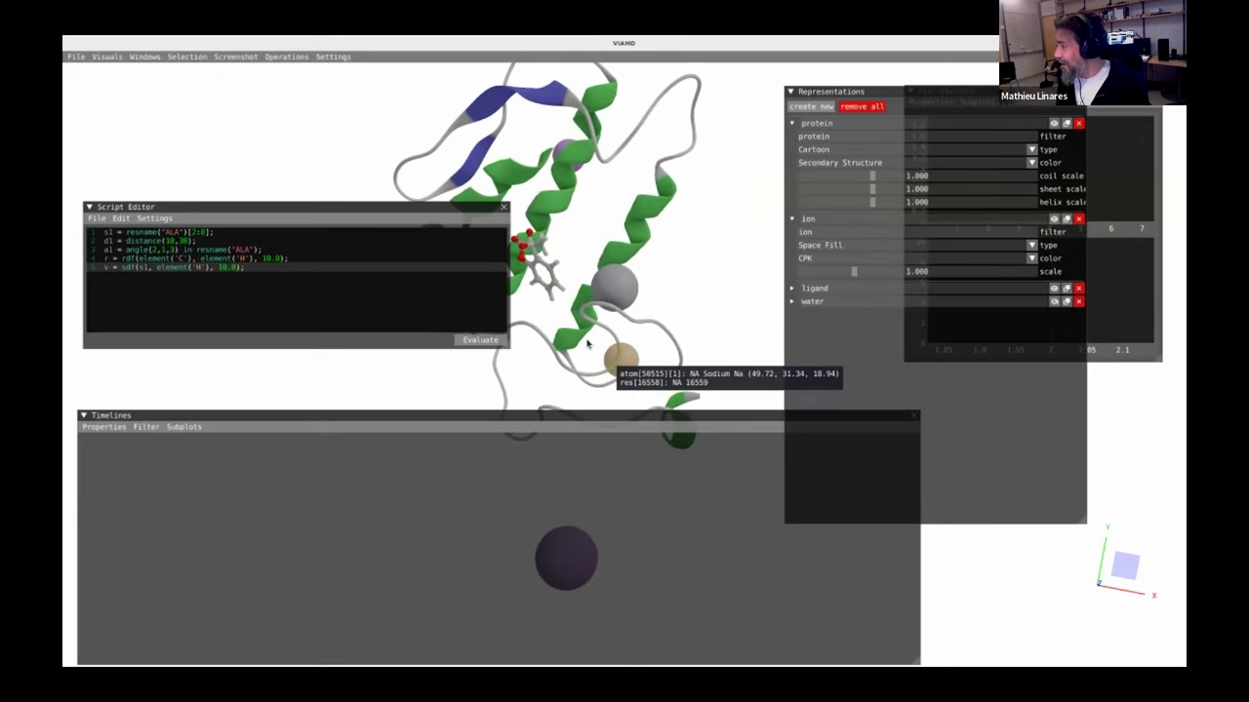
scroll(589, 343, down, 3)
drag(589, 343, 694, 343)
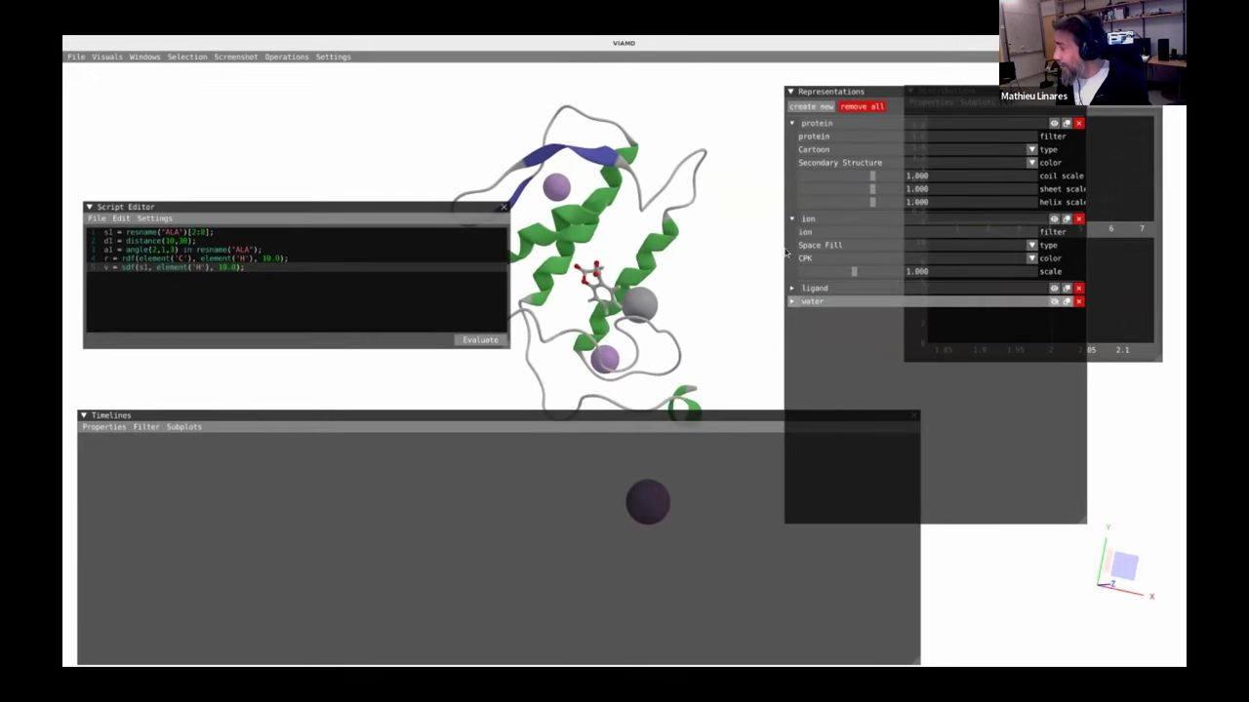
click(791, 218)
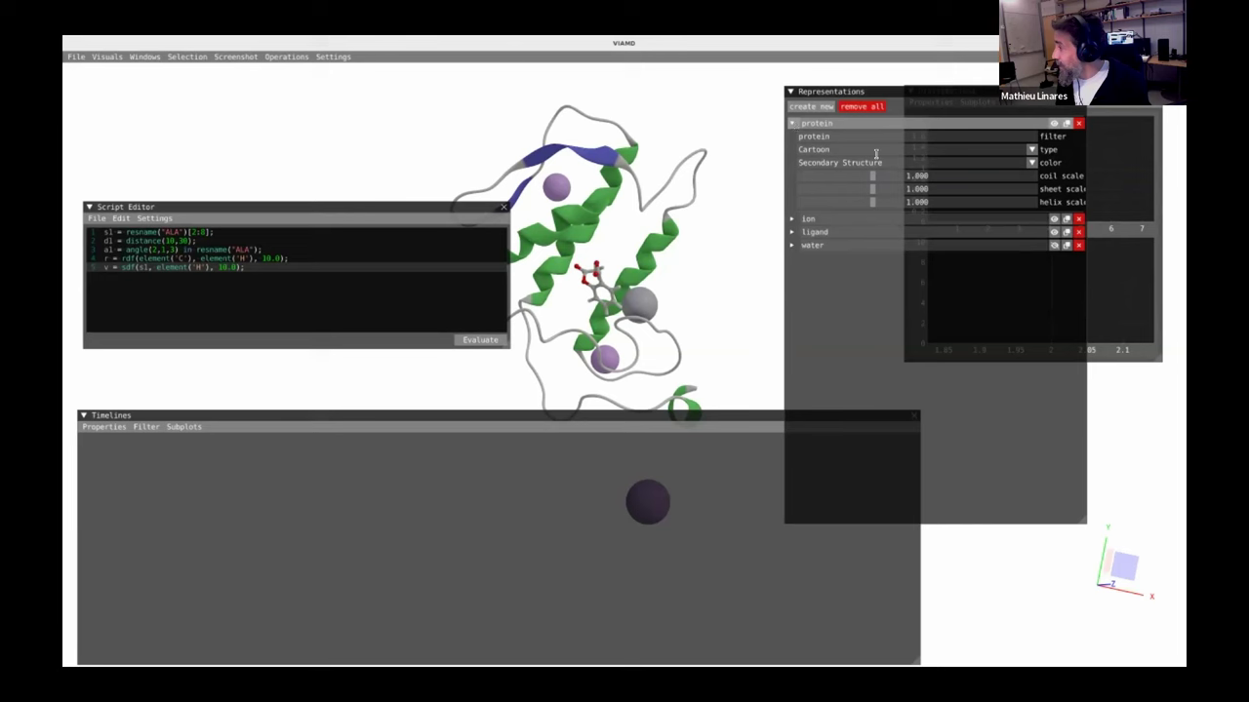
click(792, 123)
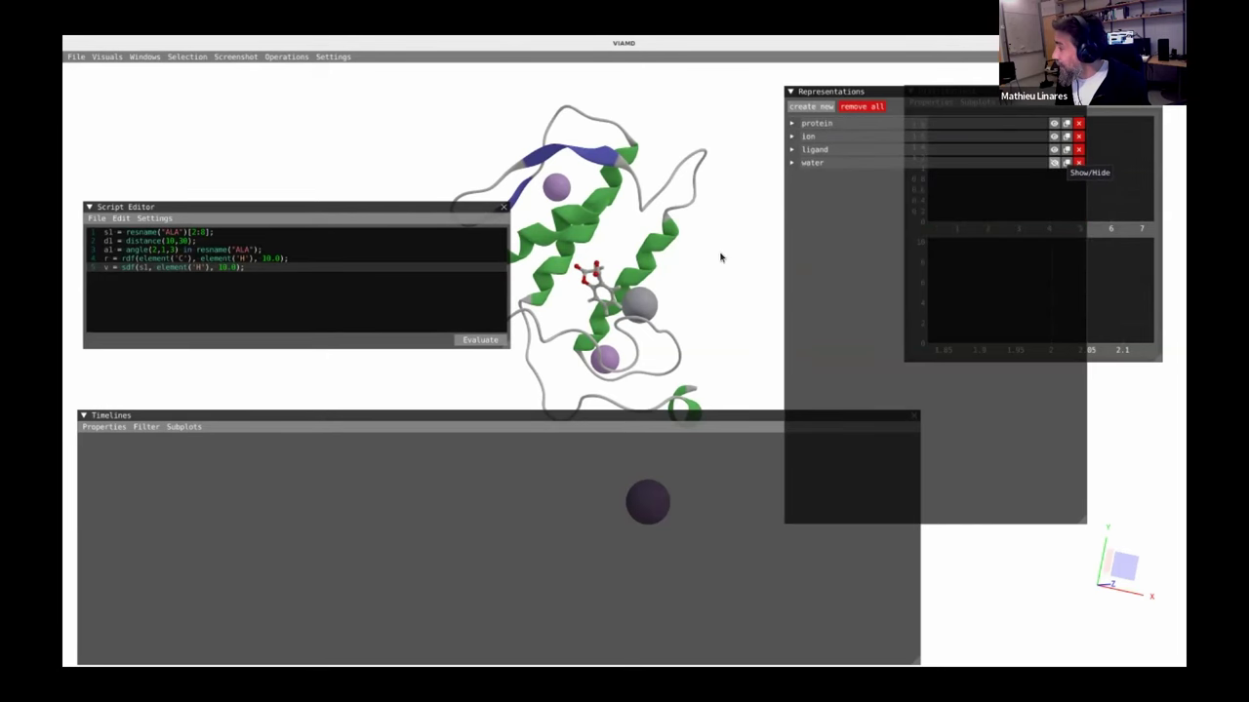
- Show the water representation around the protein, and hide it again
scroll(720, 257, down, 4)
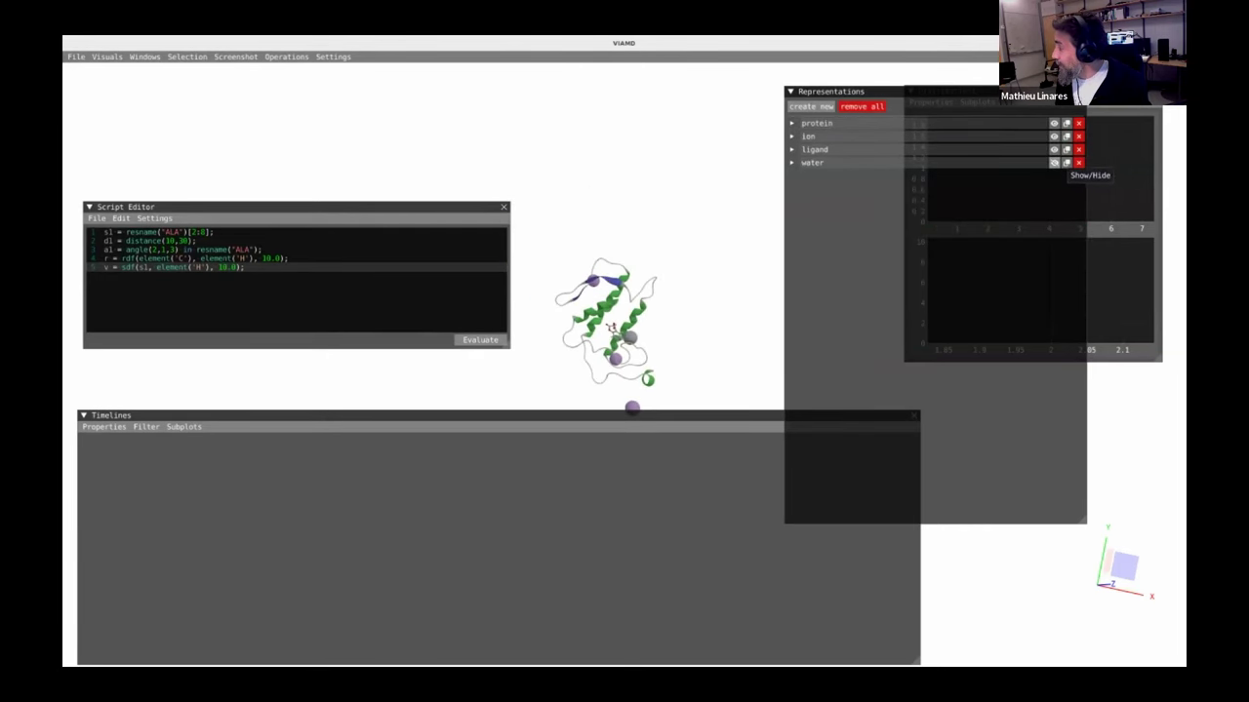
click(1053, 162)
click(1054, 162)
scroll(692, 306, up, 4)
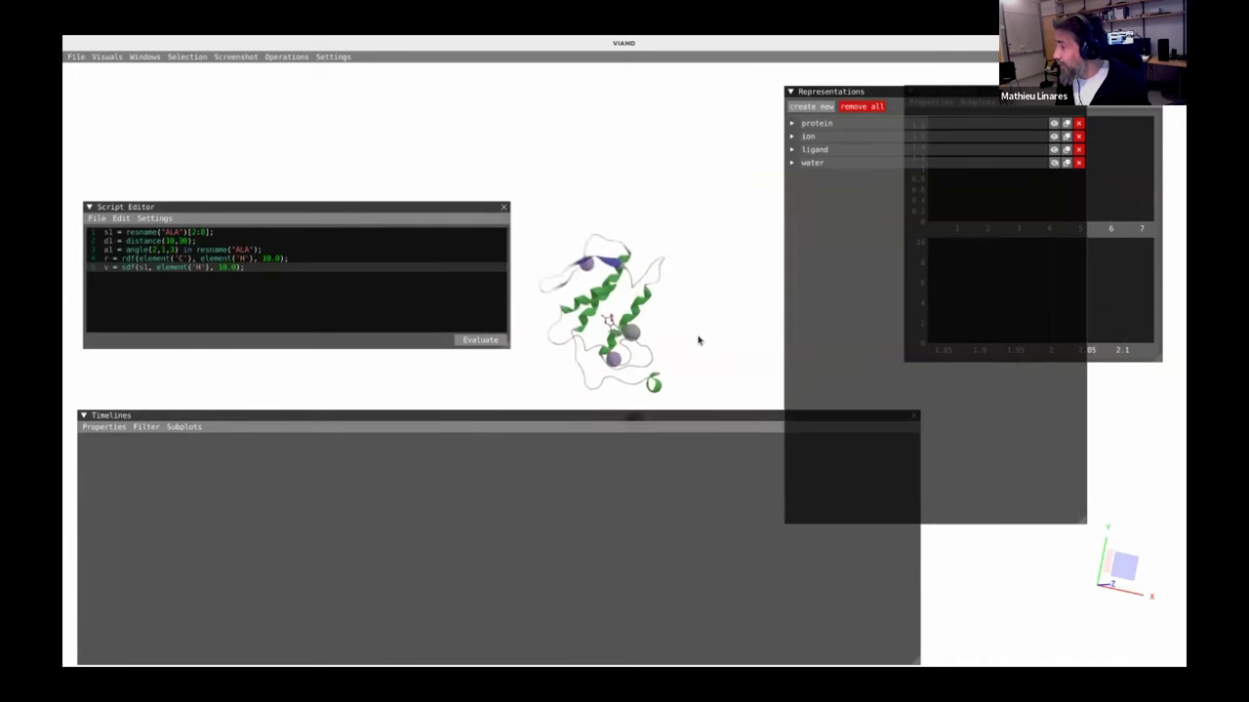
- Load the trajectory file aspirin-phospholipase.xtc from the aspirin folder onto the open structure
click(255, 274)
key(ctrl+a)
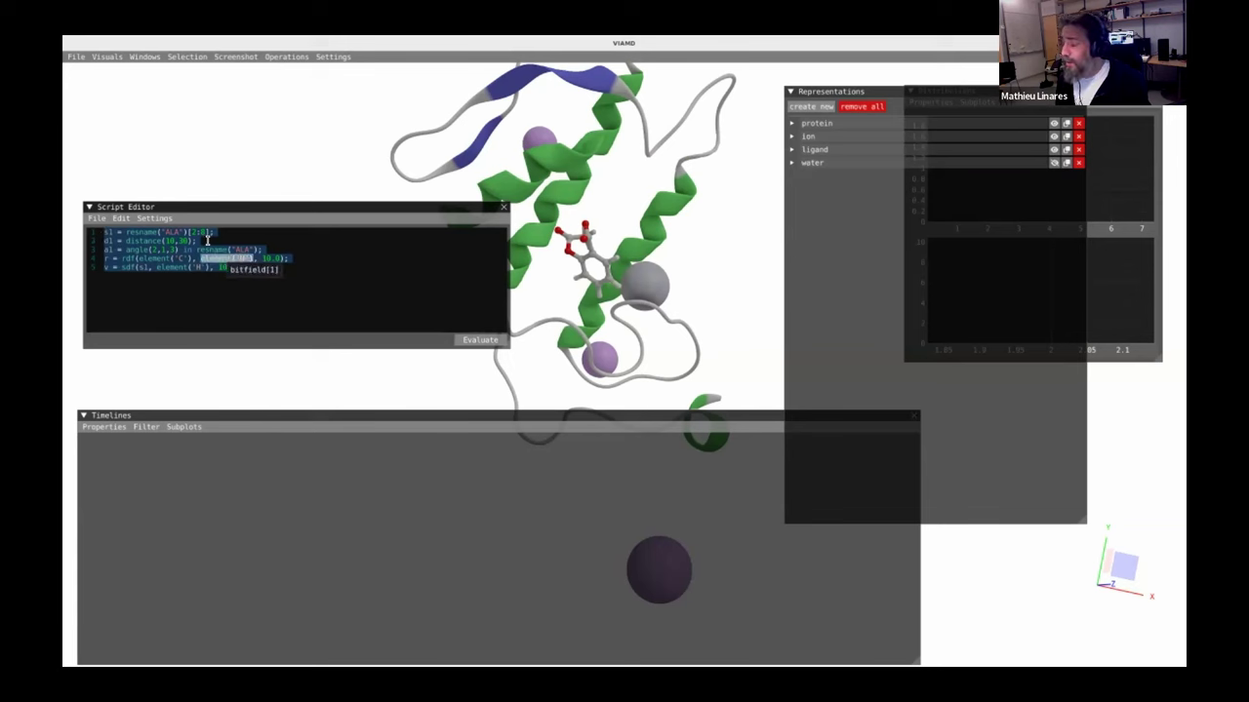
key(alt+Tab)
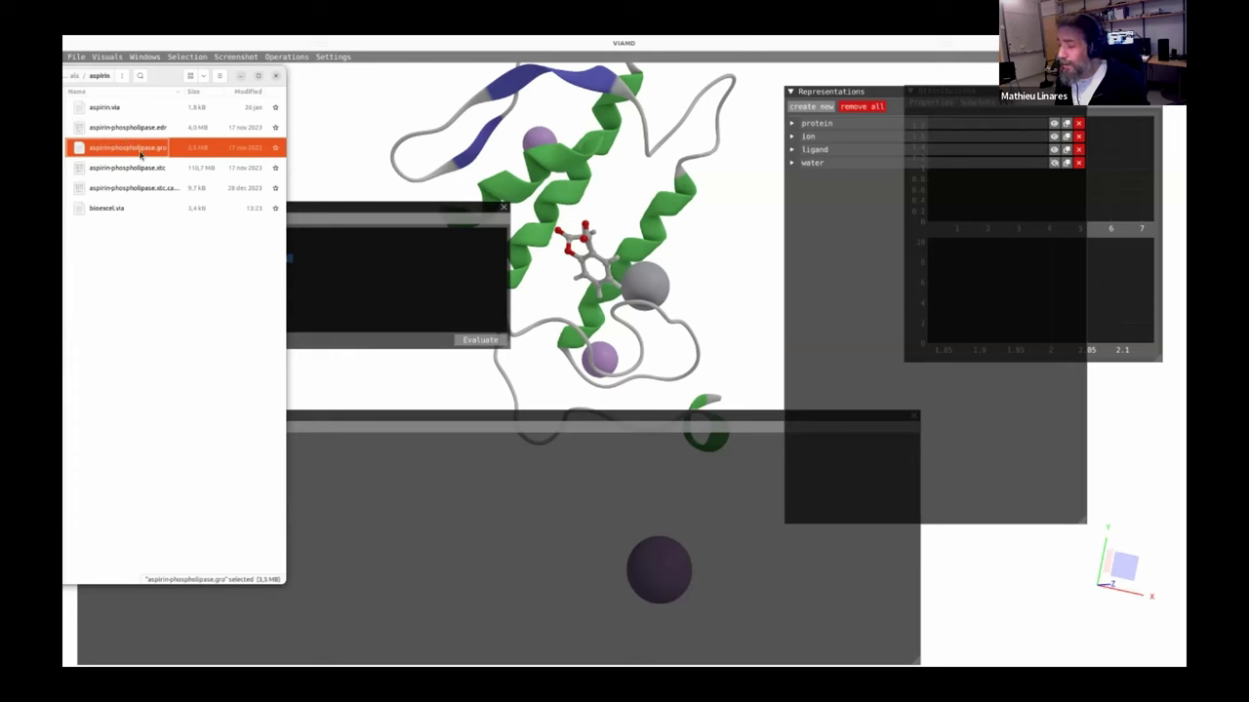
click(107, 173)
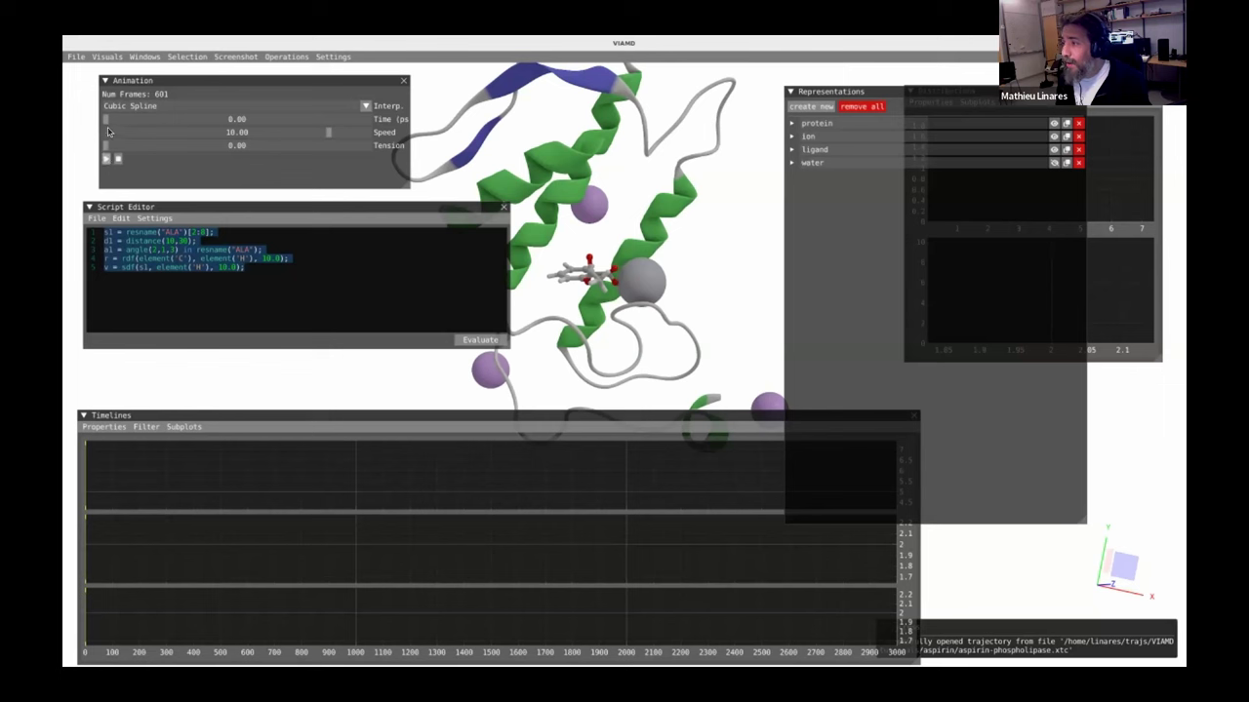
- Scrub the trajectory time to about 1555 and back to 0, moving the Representations window clear of the protein
drag(127, 118, 242, 119)
scroll(553, 314, down, 3)
drag(700, 361, 858, 302)
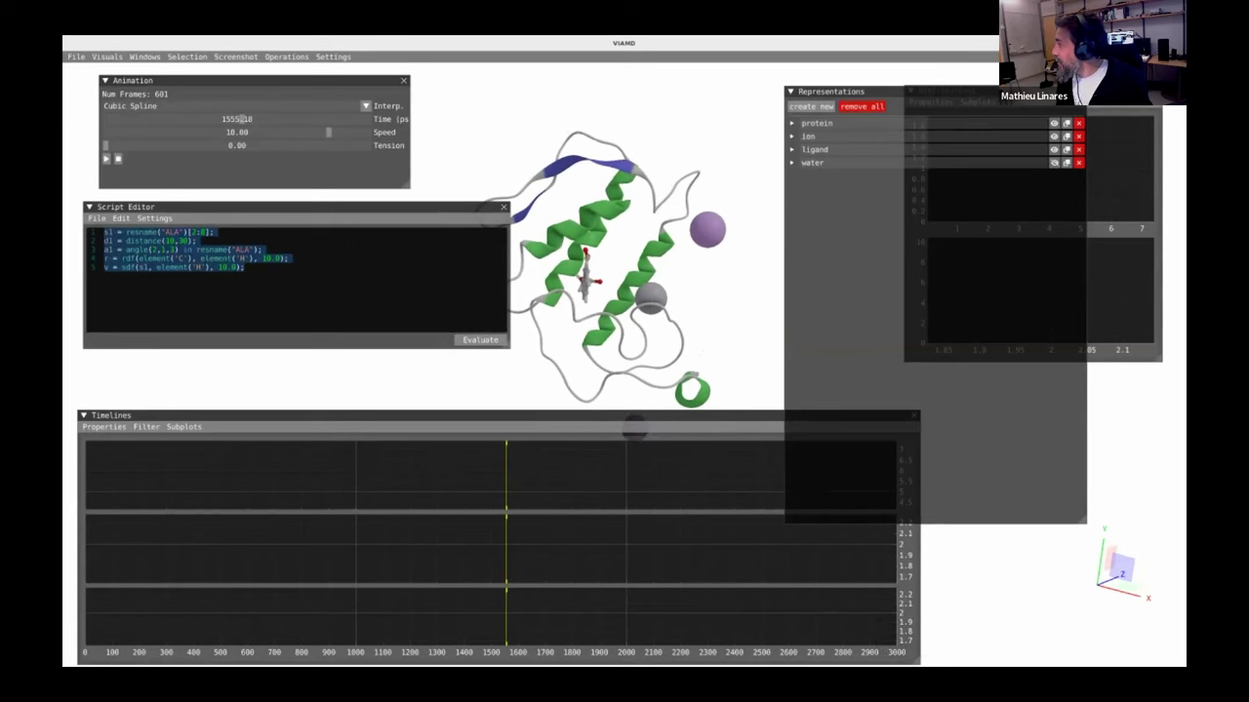
drag(937, 91, 1024, 83)
drag(761, 367, 878, 353)
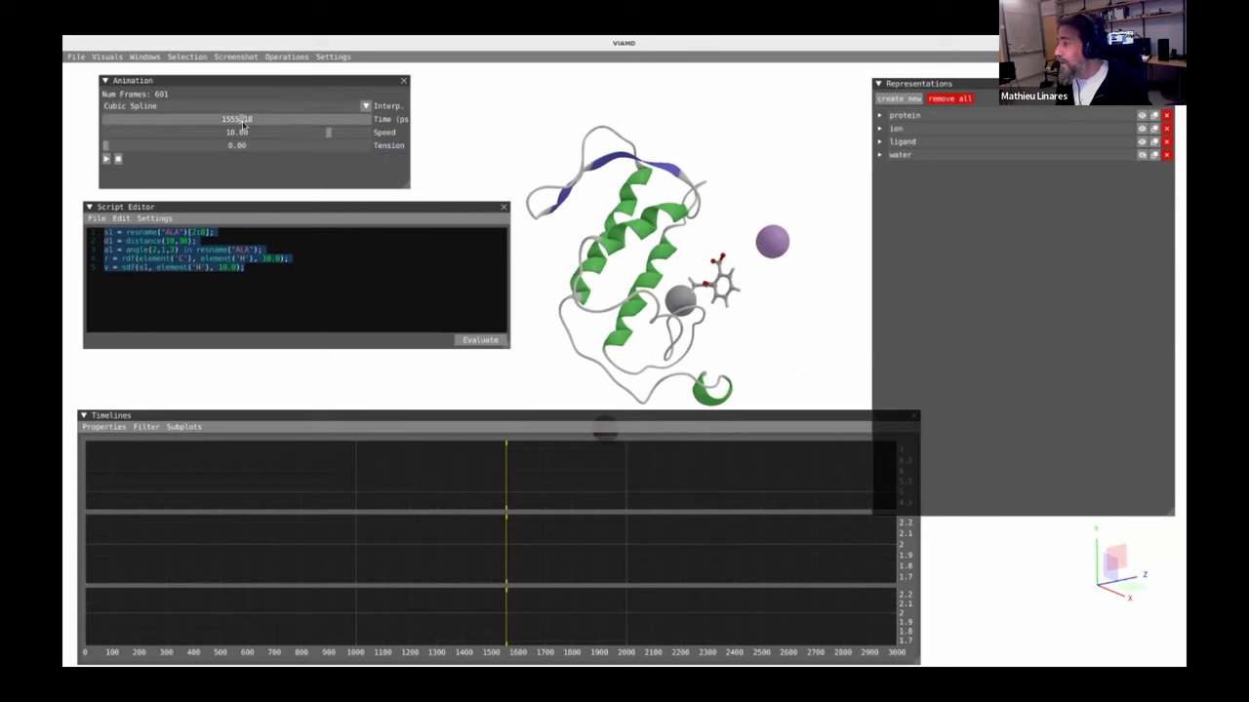
drag(266, 121, 104, 118)
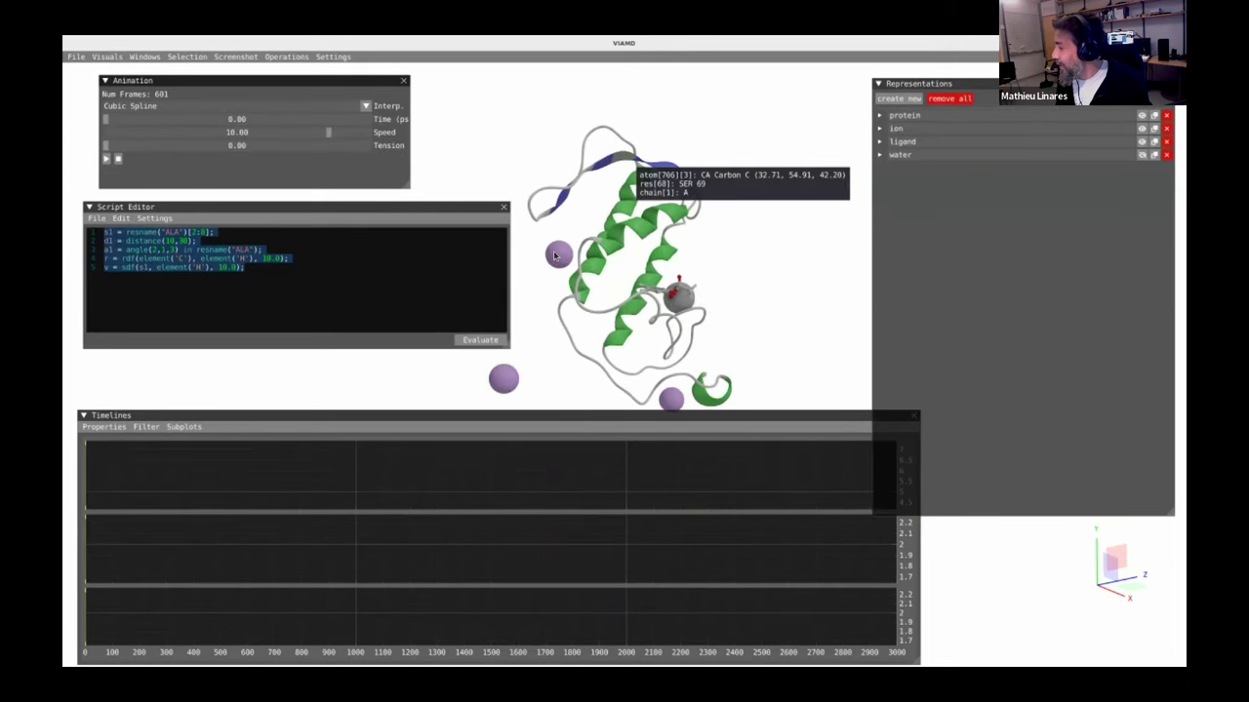
- Hide the ion representation and bring the aspirin ligand into close view
scroll(725, 298, up, 4)
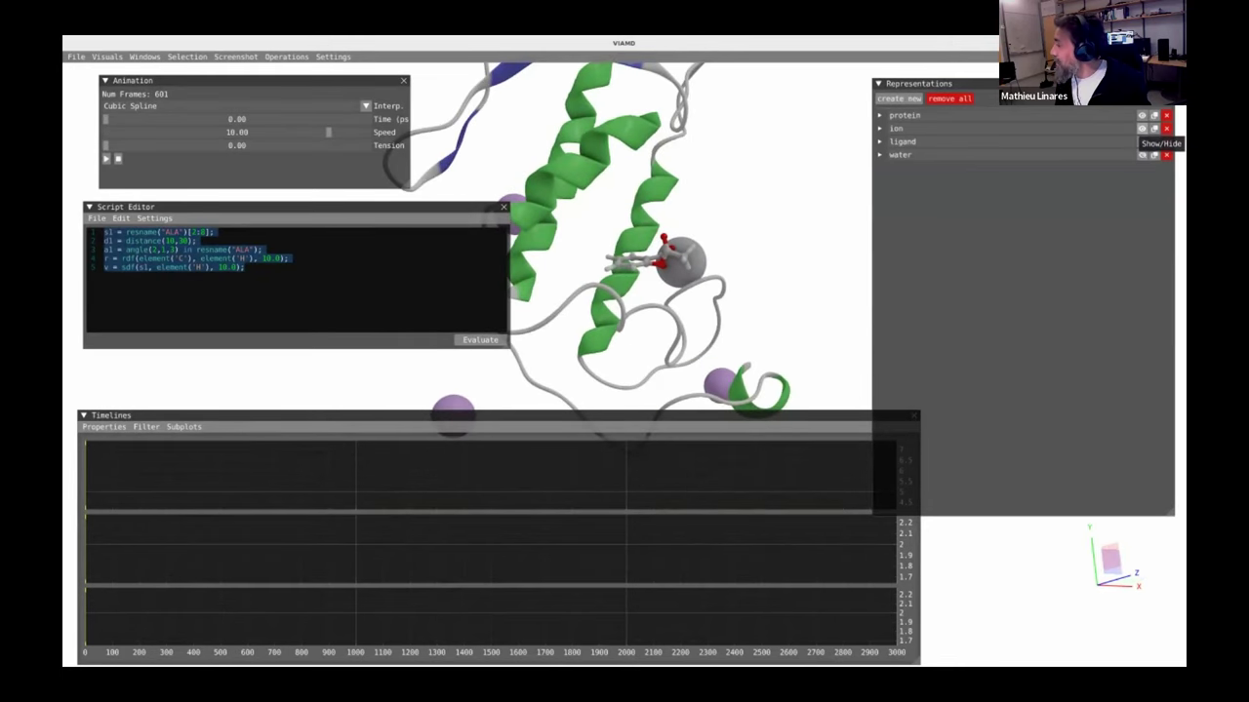
click(1141, 128)
mouse_move(601, 237)
mouse_down()
mouse_move(647, 284)
mouse_move(621, 289)
mouse_move(597, 257)
mouse_up()
scroll(680, 243, up, 3)
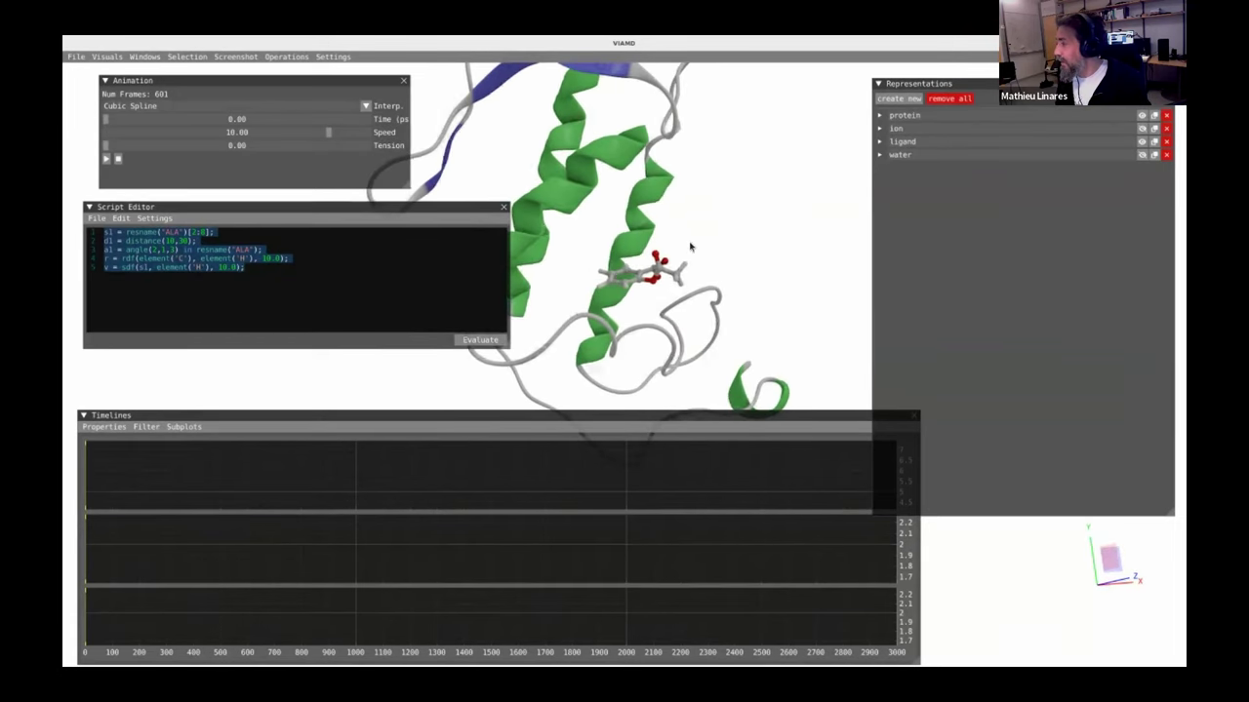
scroll(680, 244, up, 4)
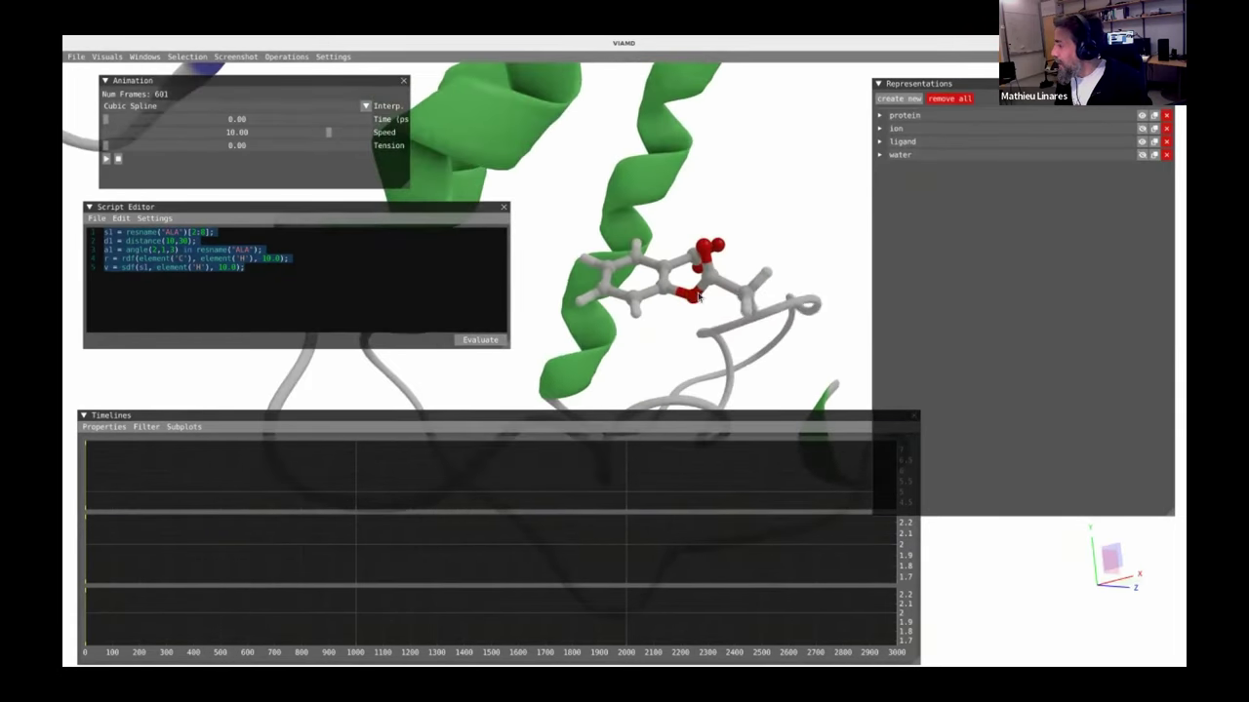
- Replace the old script with dist1 = distance(1205, 1206), generated from the ligand's C4 and H1 atoms, and evaluate it
drag(285, 281, 92, 230)
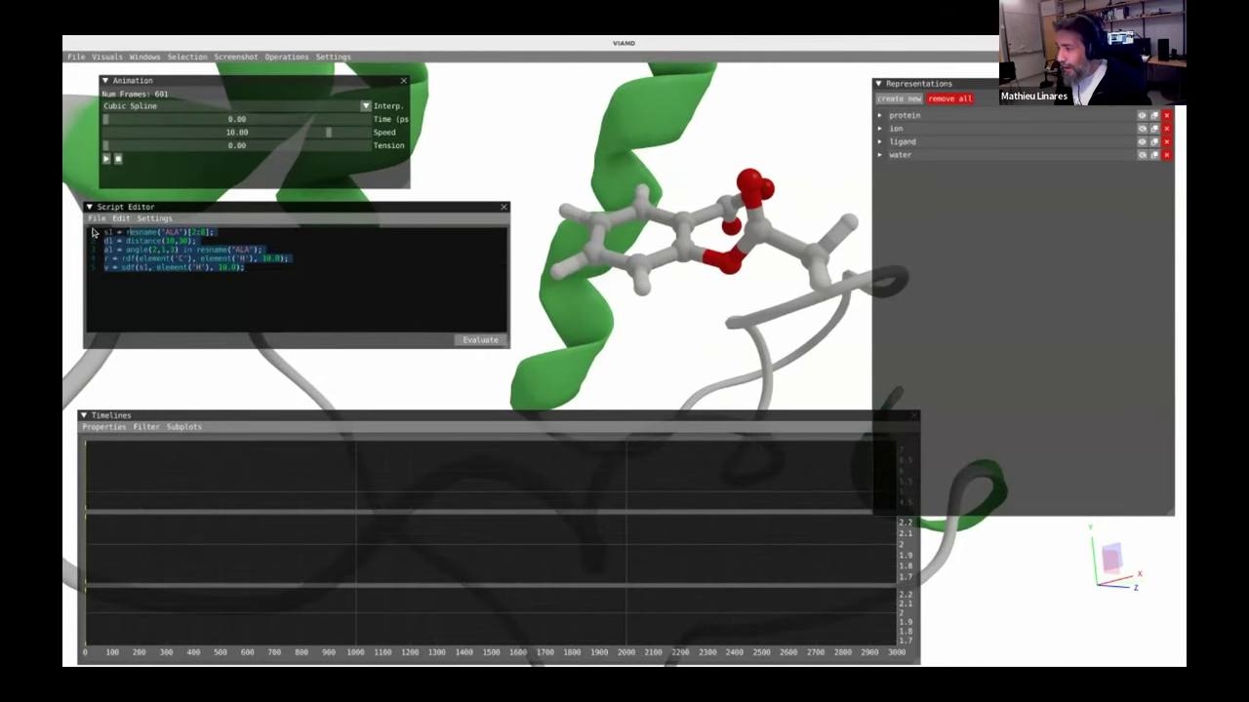
key(Delete)
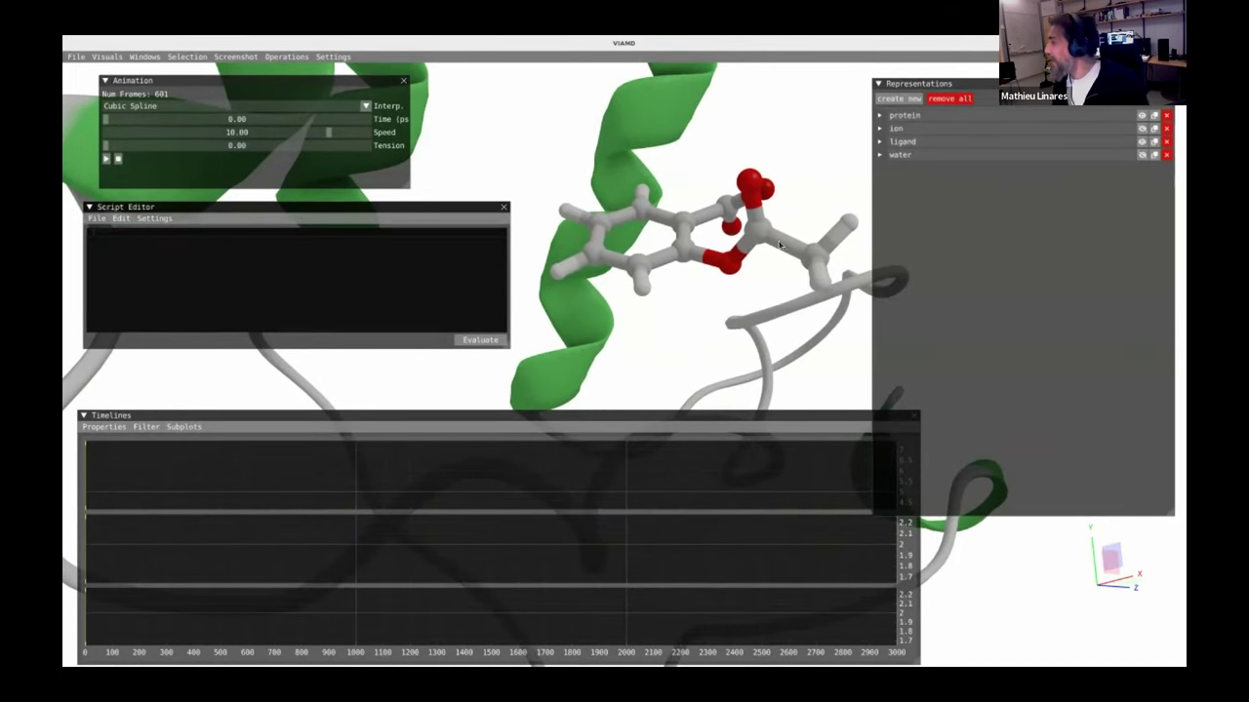
drag(727, 357, 648, 303)
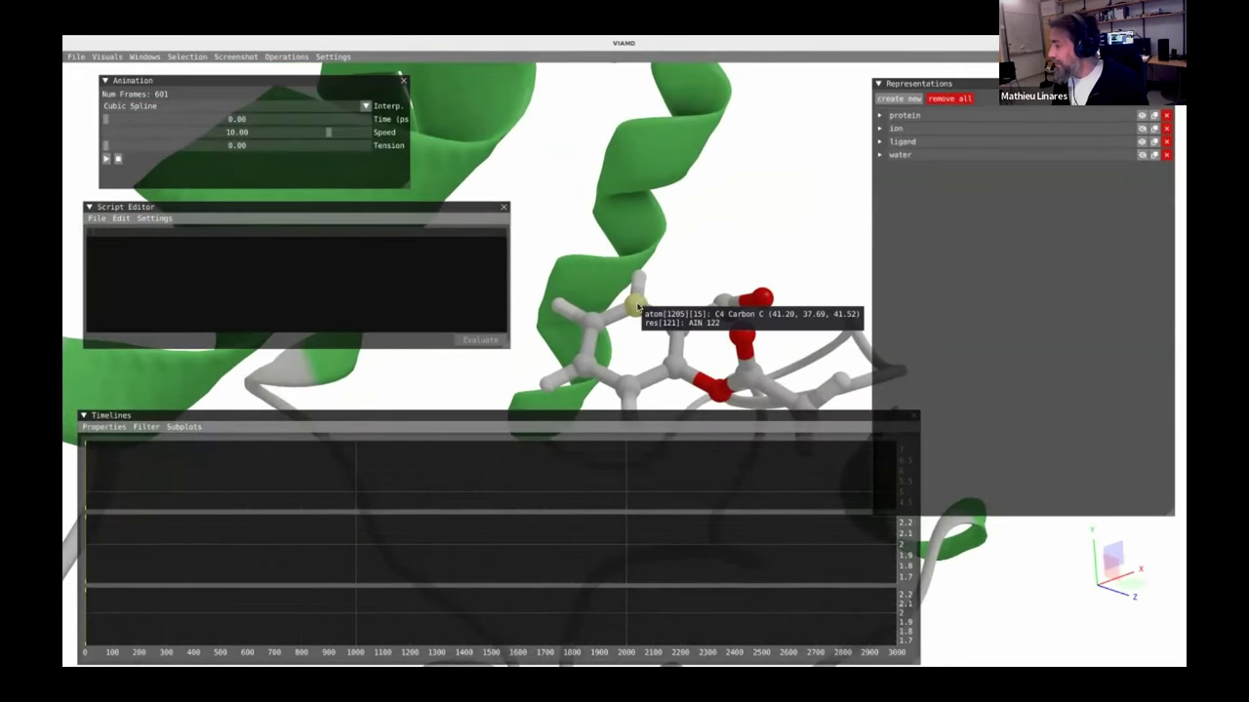
mouse_move(641, 280)
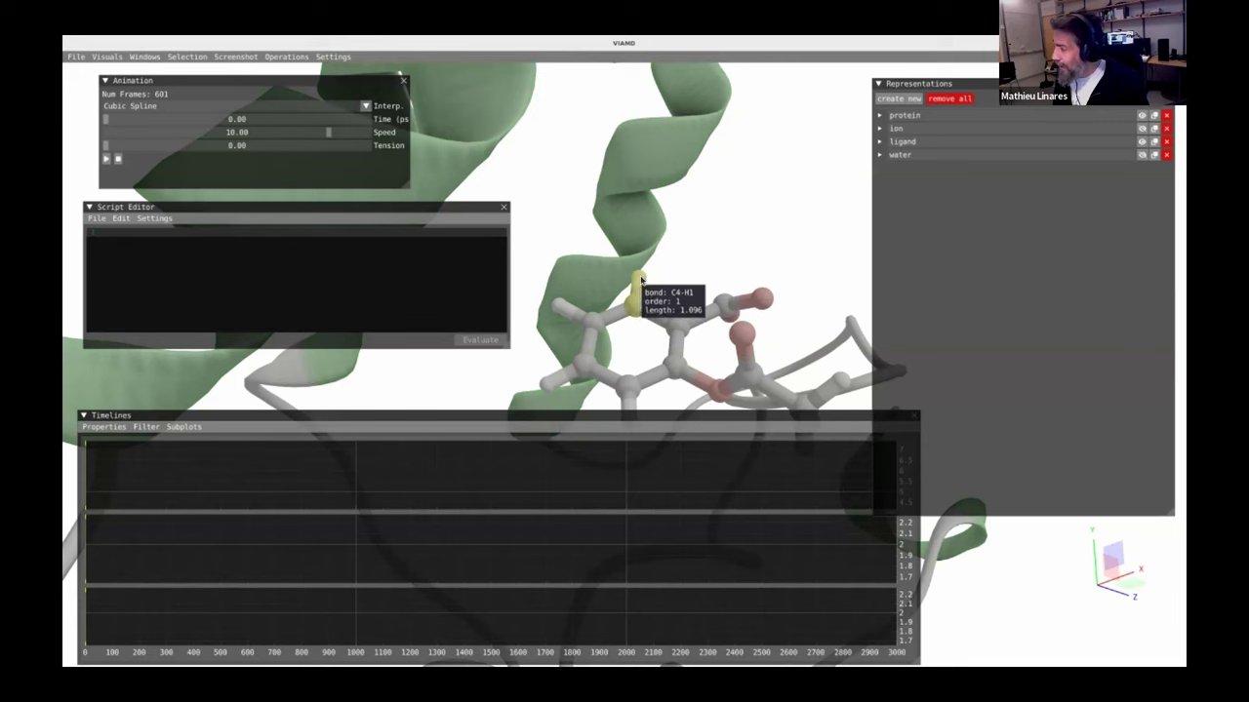
drag(648, 306, 696, 353)
right_click(699, 350)
mouse_move(720, 356)
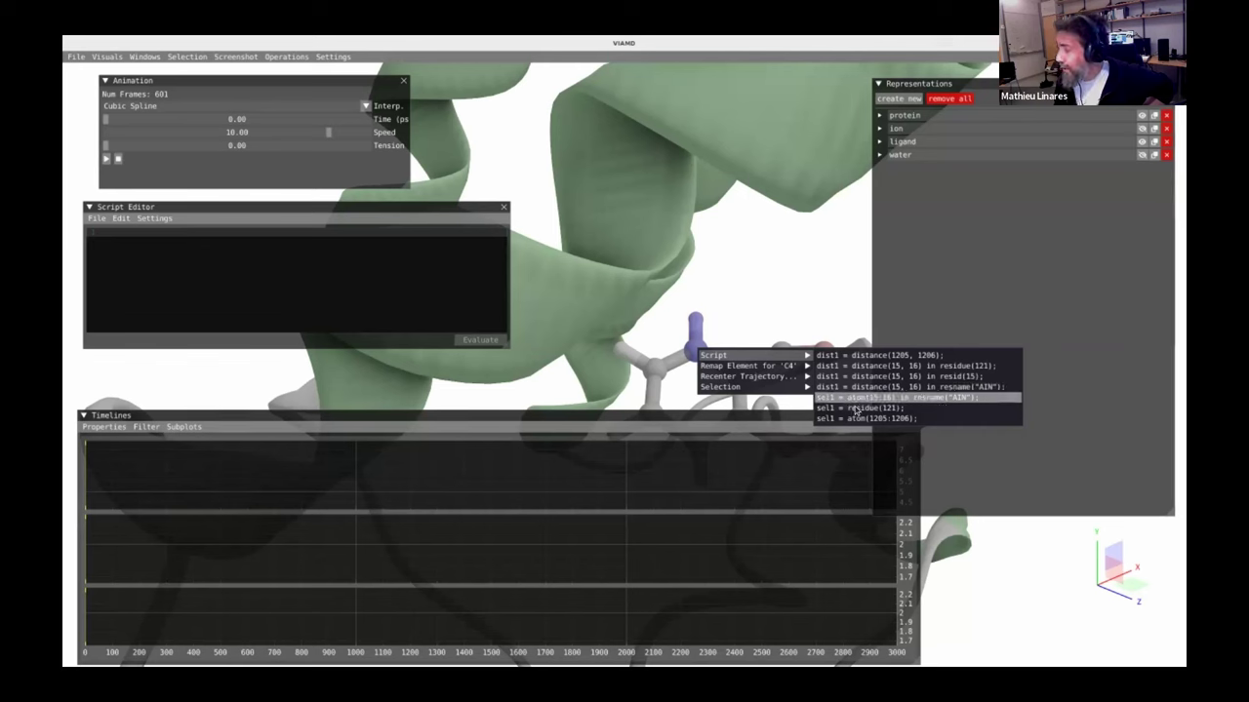
click(853, 357)
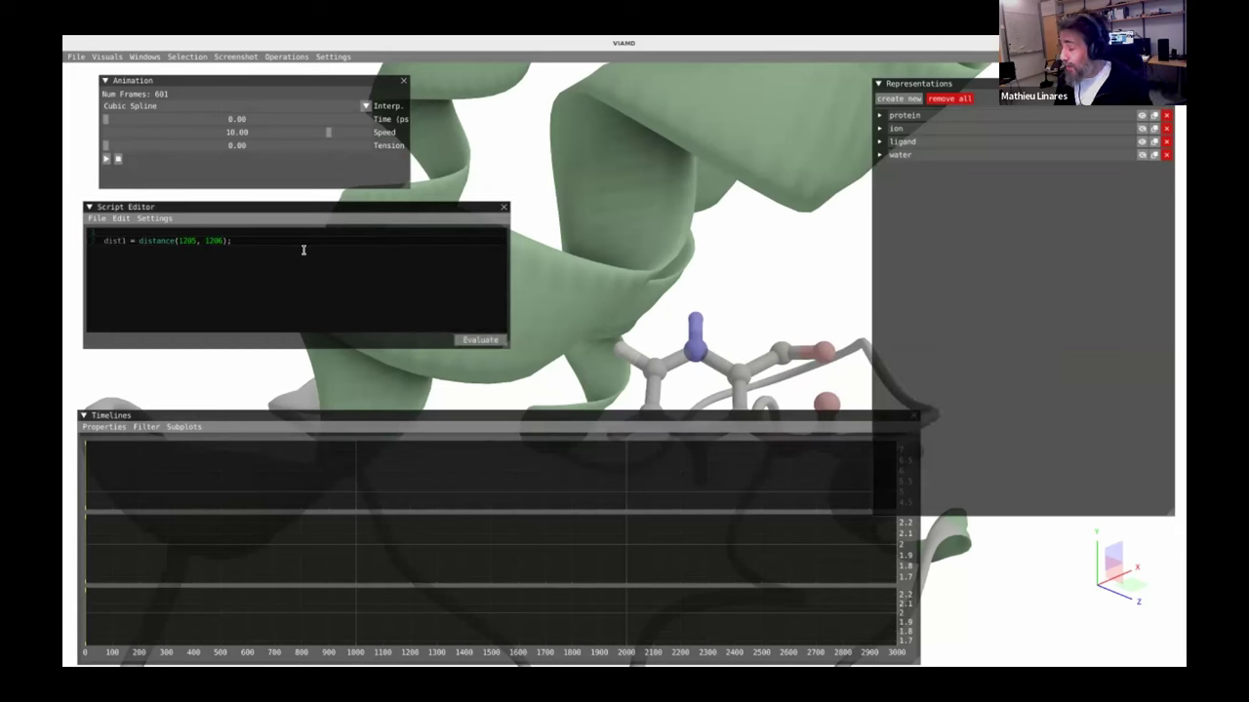
click(489, 342)
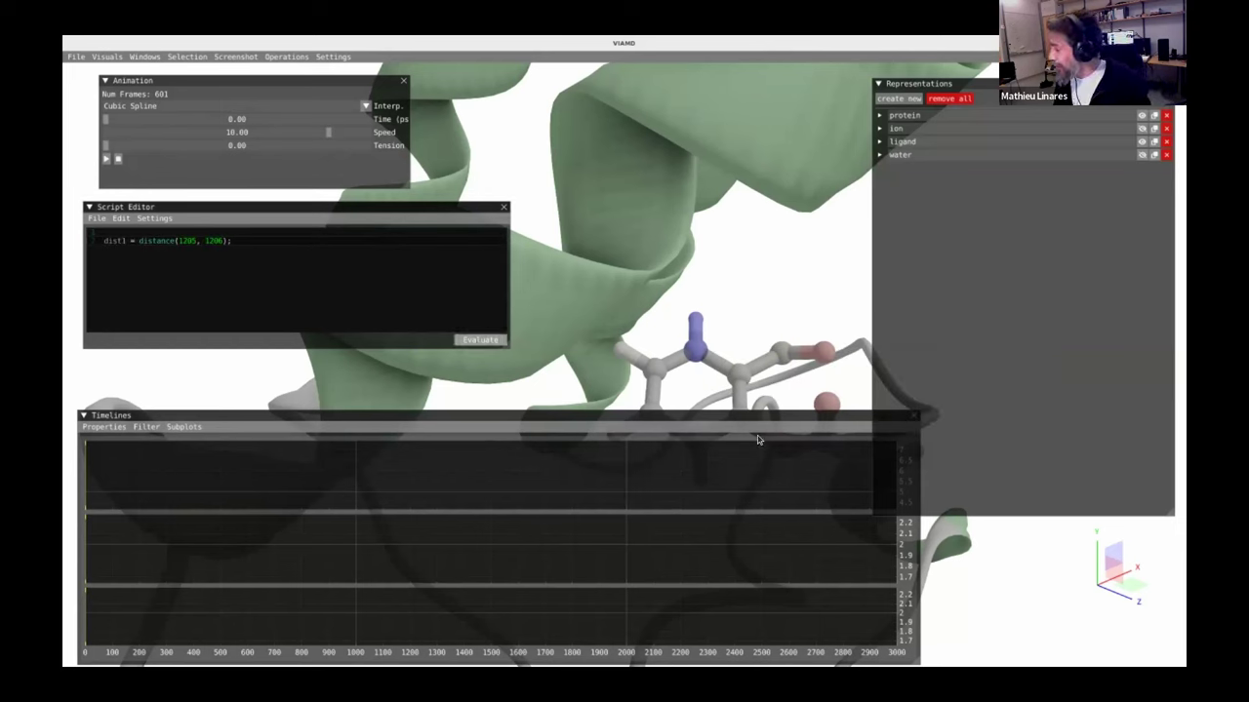
- Collapse the Timelines window, move it below the ligand, and clear the atom selection
click(84, 415)
drag(496, 416, 513, 597)
drag(741, 367, 736, 377)
click(712, 331)
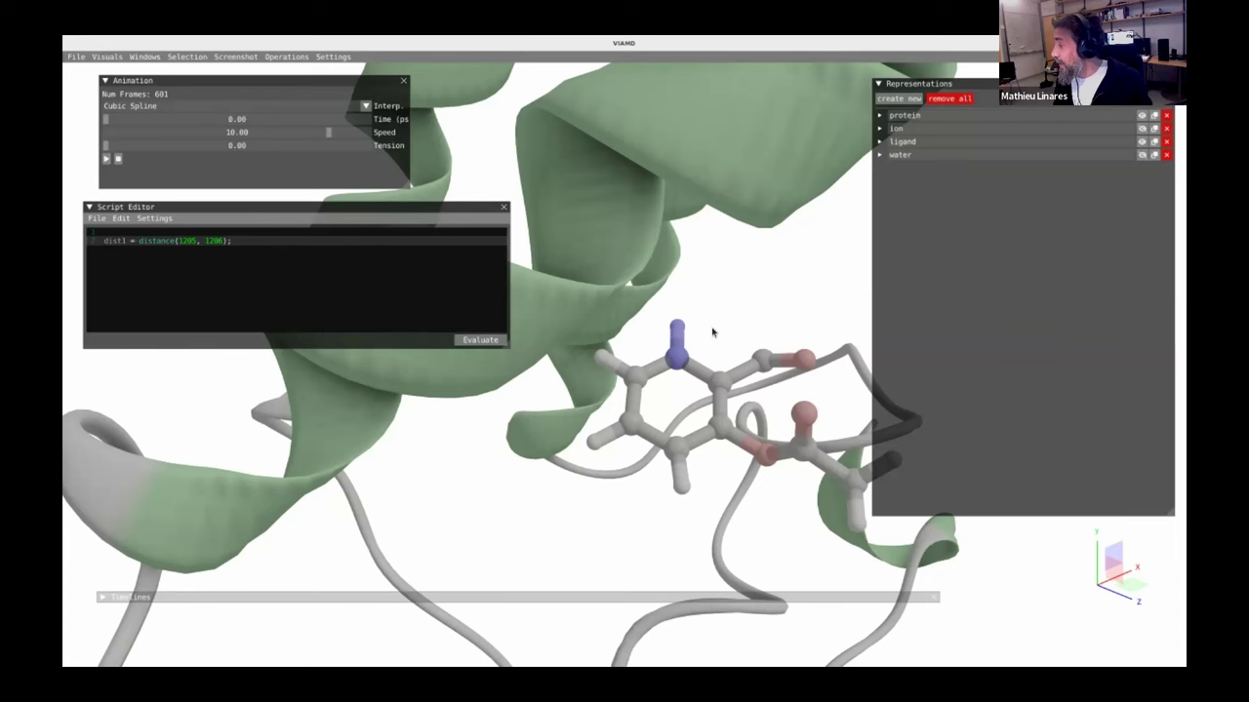
shift+right_click(704, 380)
shift+click(677, 359)
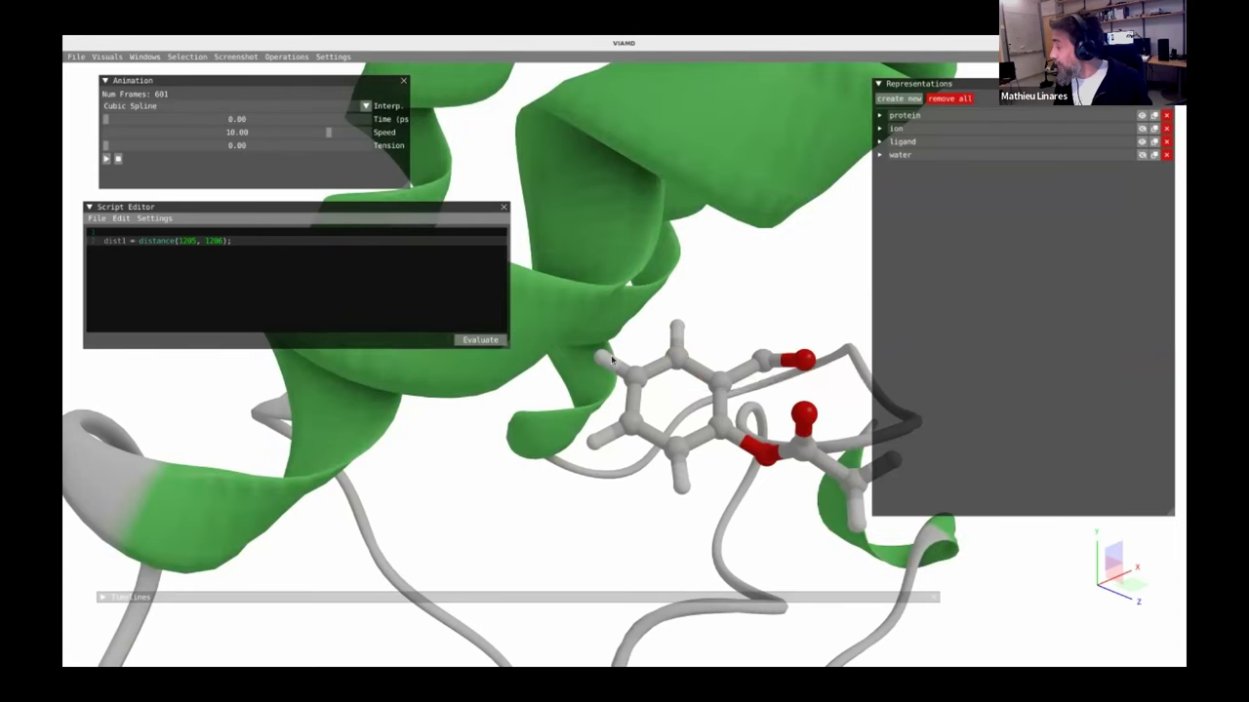
shift+click(621, 369)
right_click(641, 382)
mouse_move(688, 394)
click(643, 344)
shift+right_click(677, 345)
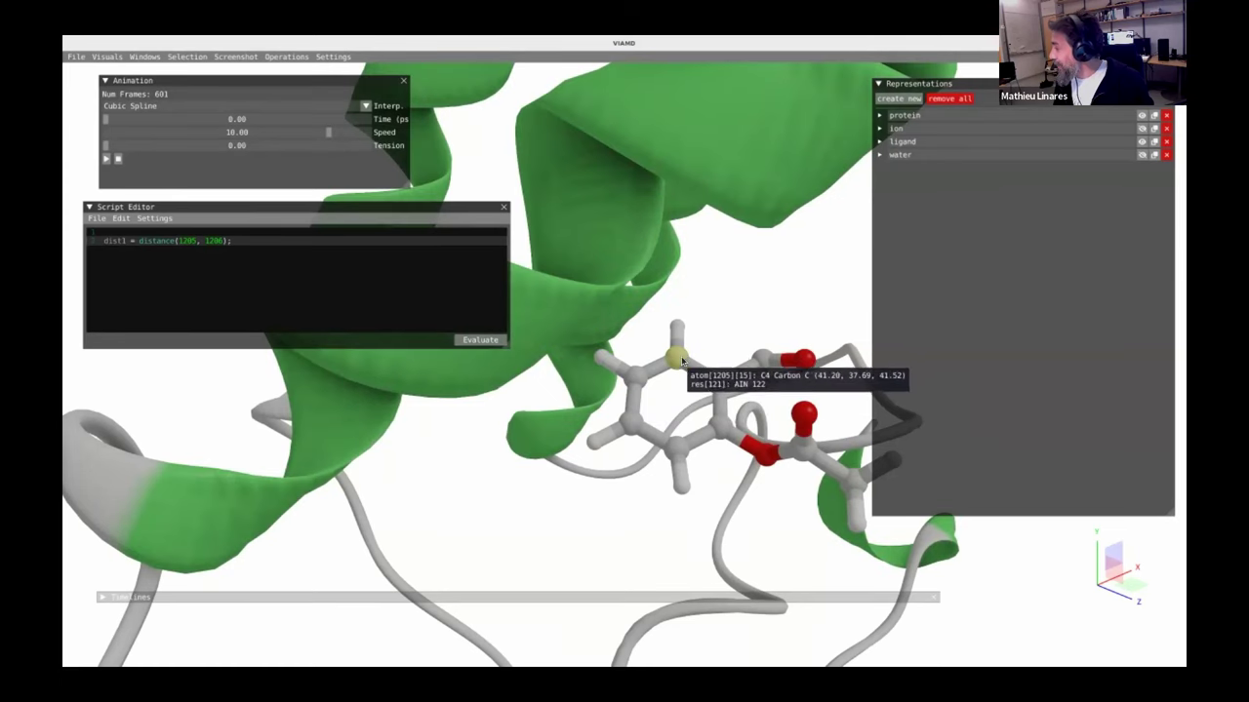
- Select ligand atoms 1205, 1207 and 1208 and add ang1 = angle(1205, 1207, 1208) to the script
click(725, 385)
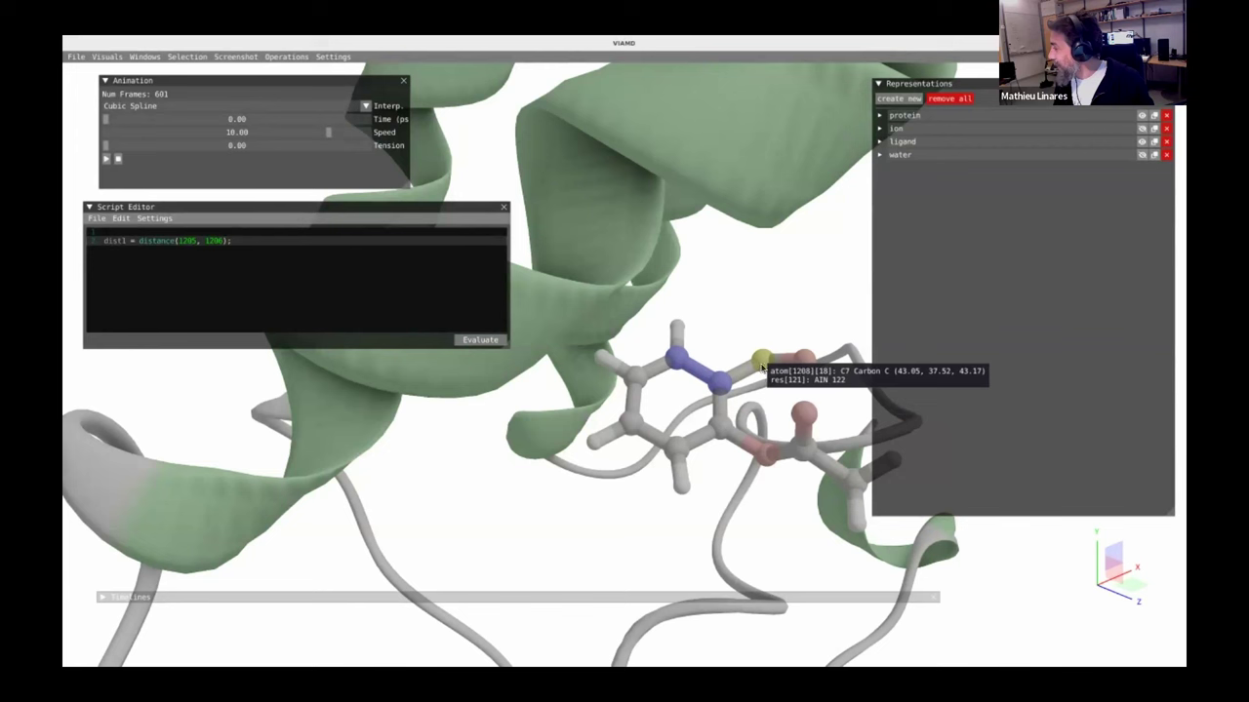
right_click(762, 364)
mouse_move(856, 373)
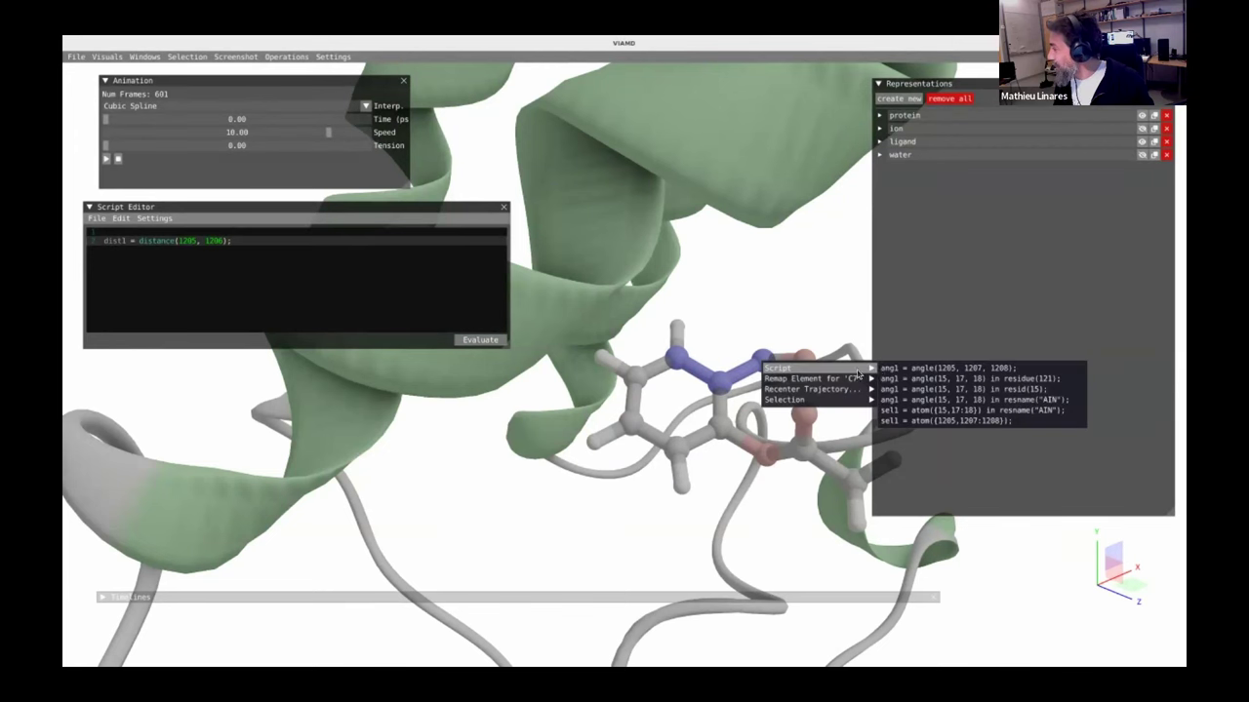
click(917, 368)
- Extend the selection to oxygen O2, add dih1 = dihedral(1205, 1207, 1208, 1209) to the script, and clear the selection
drag(711, 353, 638, 326)
mouse_move(711, 385)
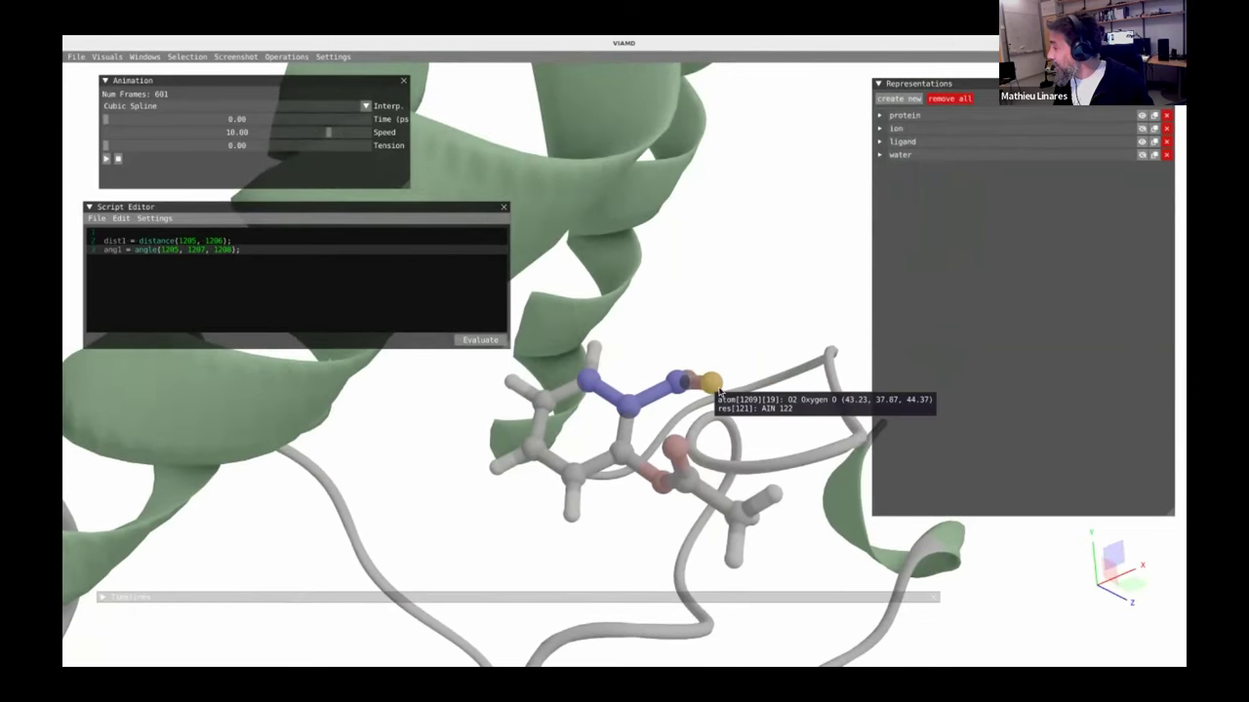
right_click(757, 400)
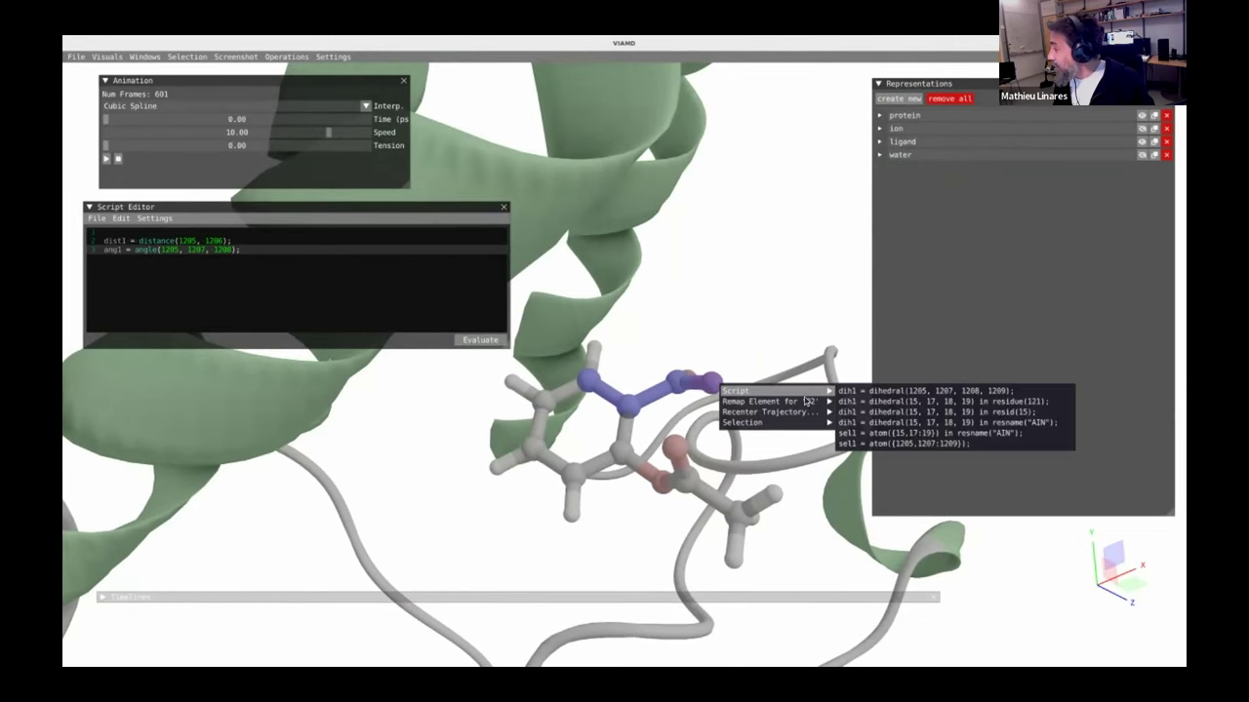
click(859, 392)
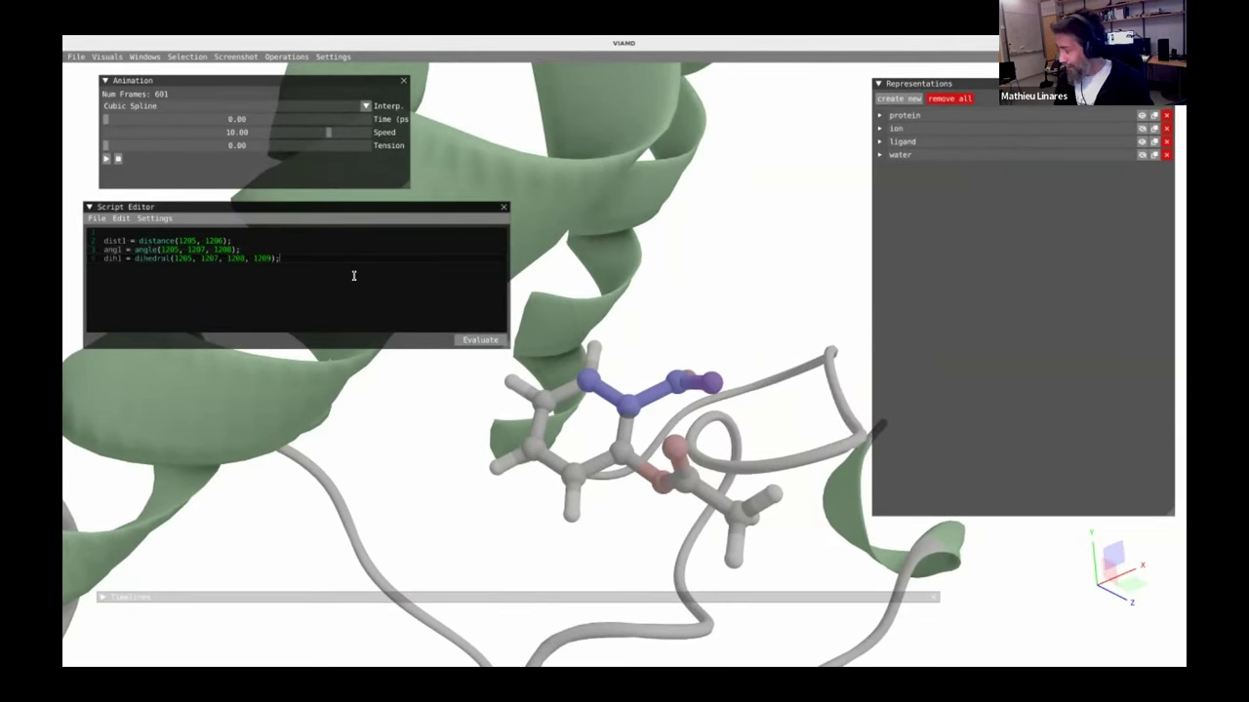
shift+right_click(462, 532)
- Set the selection granularity to Residue and select the whole aspirin ligand (AIN)
scroll(463, 533, down, 3)
drag(573, 254, 583, 370)
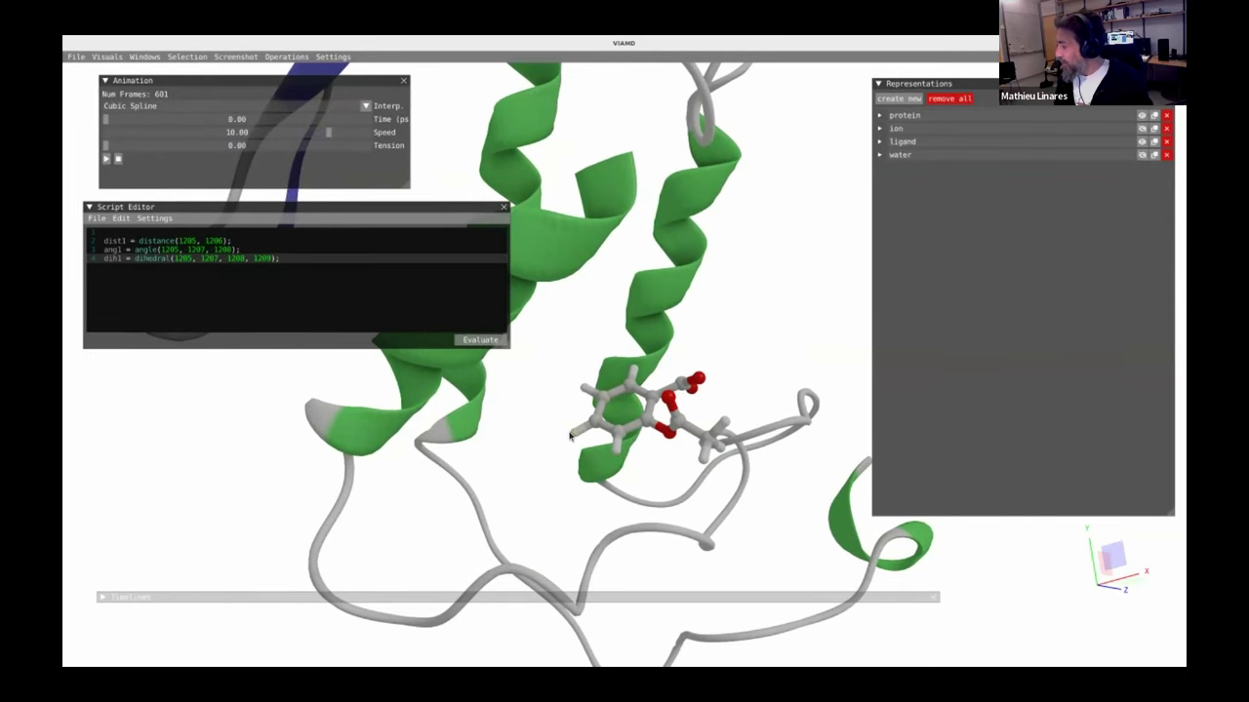
scroll(571, 436, down, 3)
drag(605, 416, 655, 388)
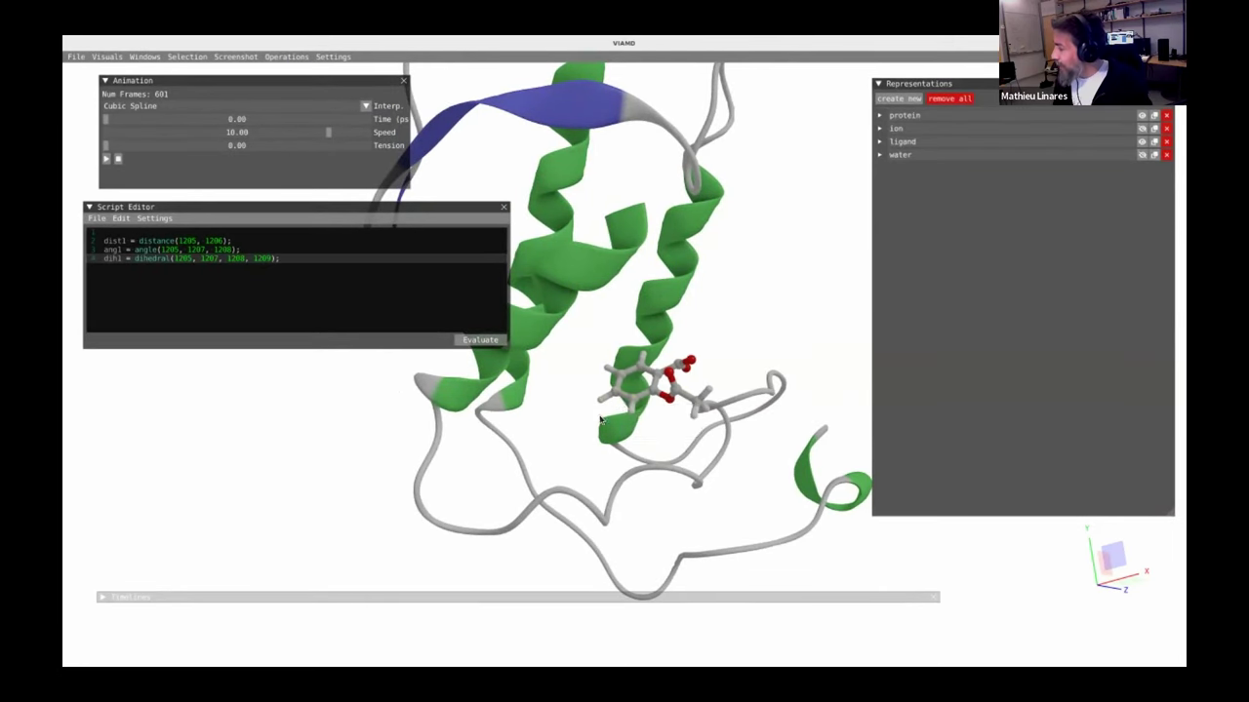
scroll(629, 400, up, 3)
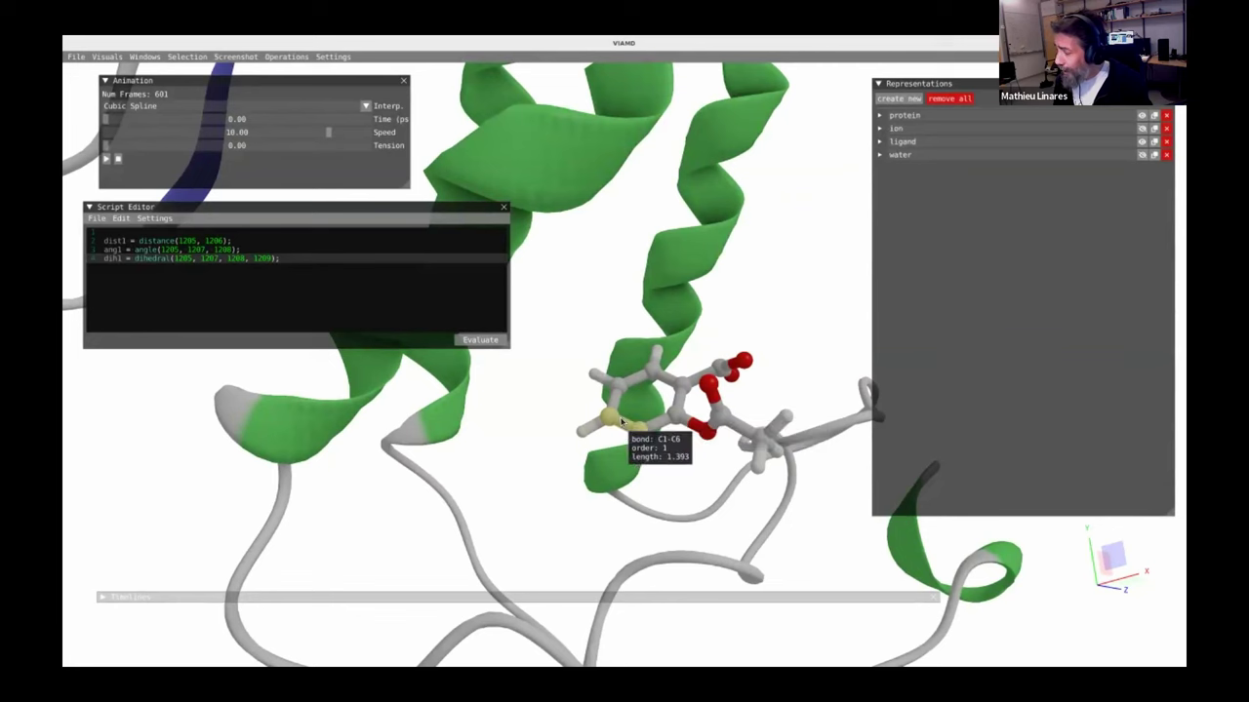
click(188, 57)
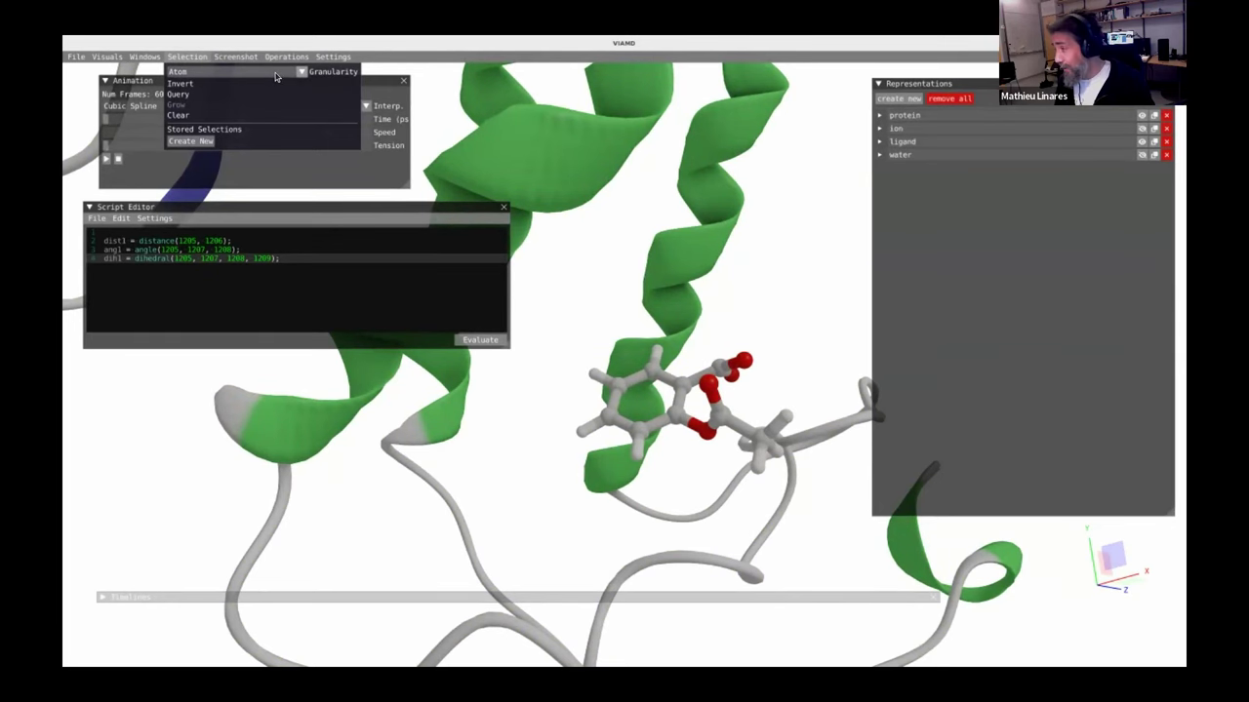
click(276, 76)
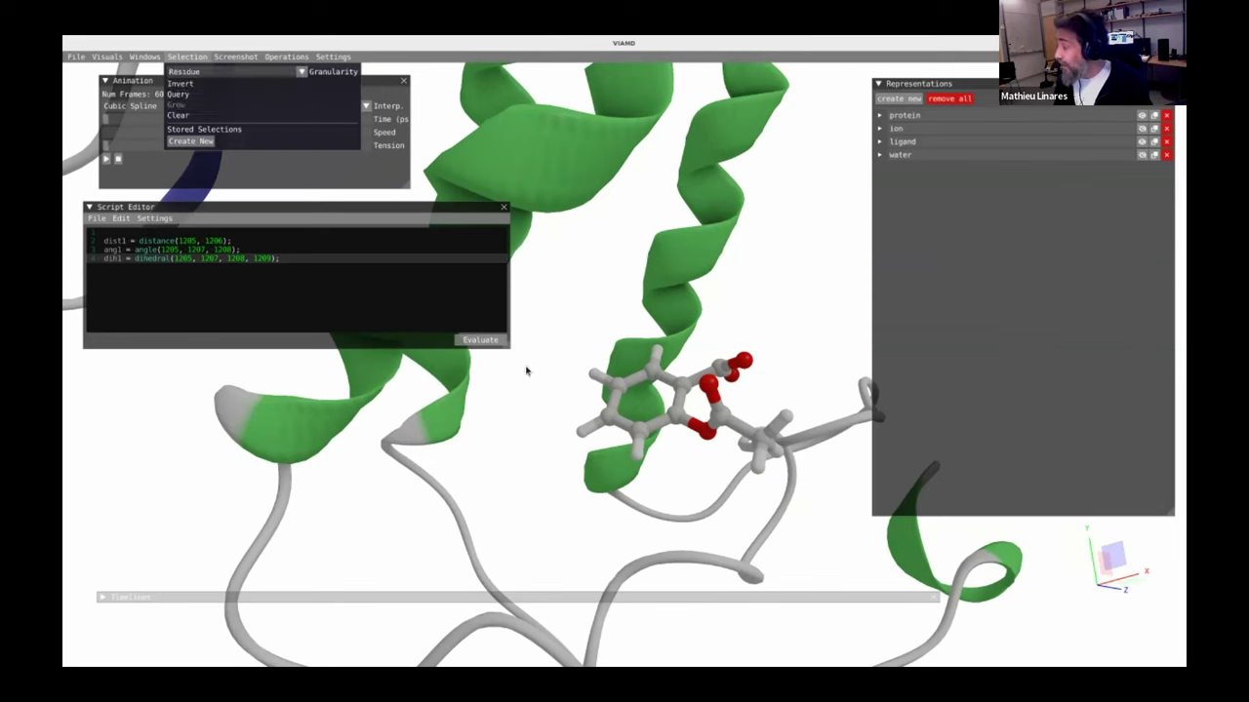
click(527, 439)
mouse_move(722, 425)
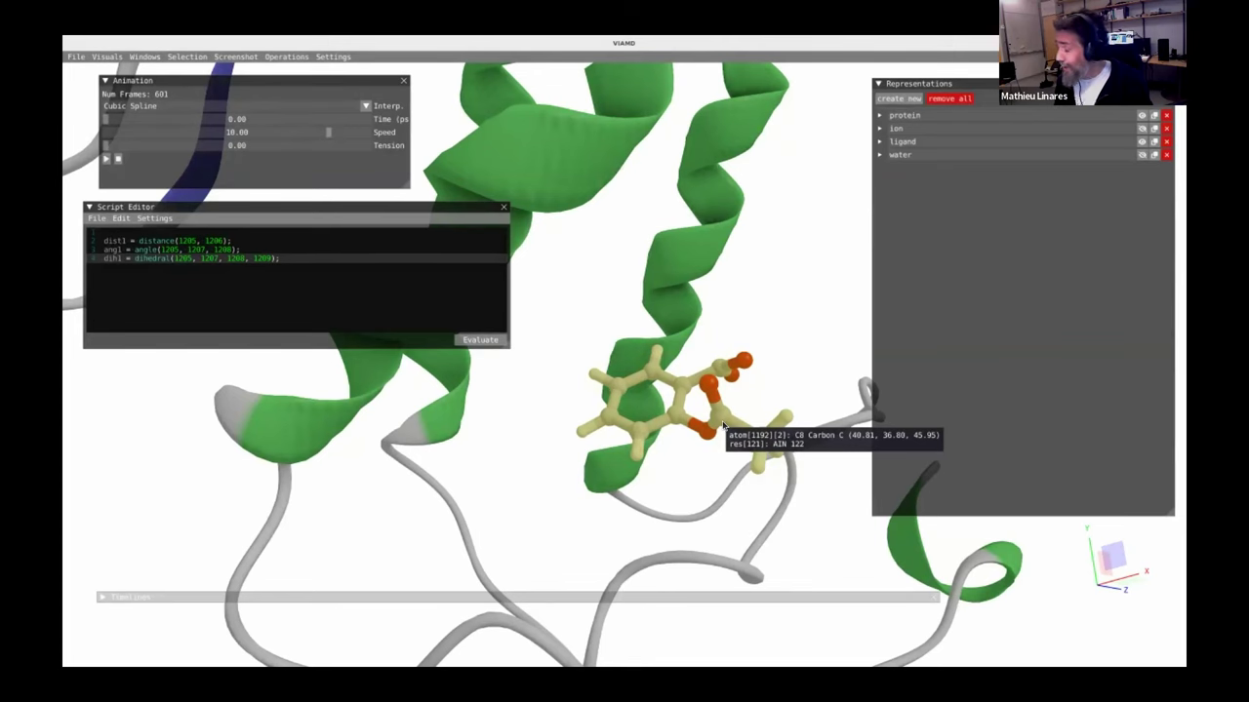
shift+click(723, 423)
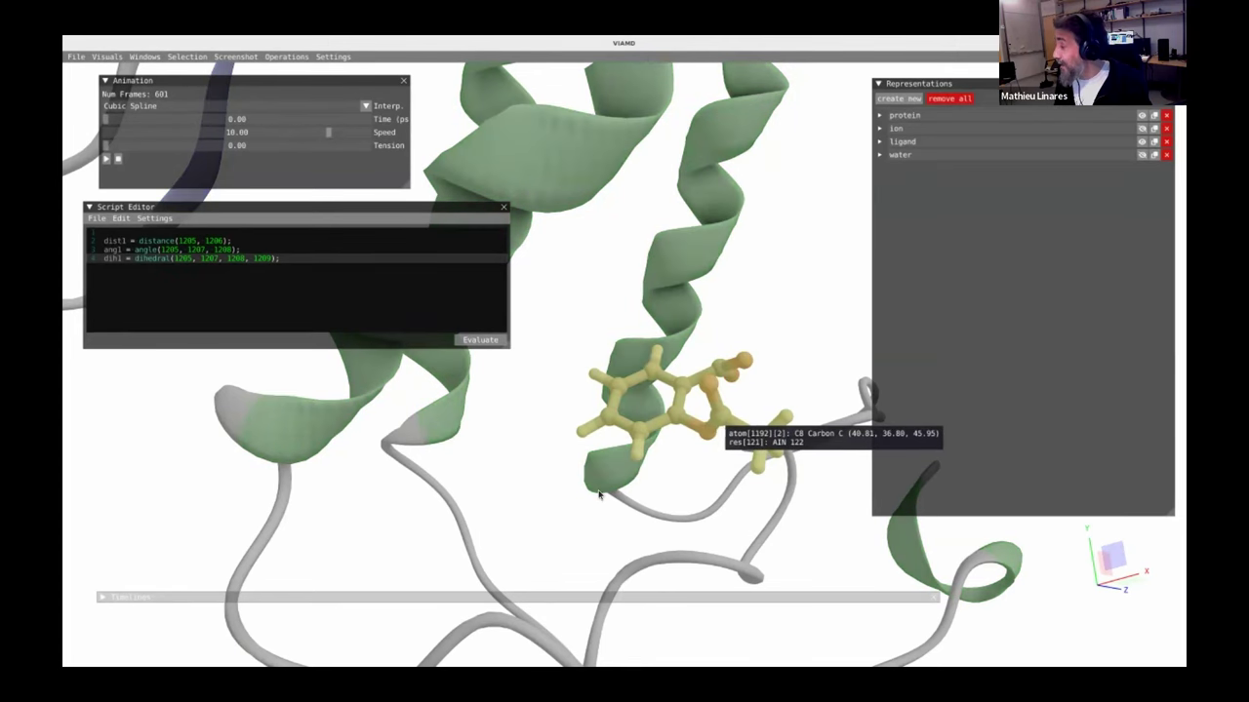
- Examine the selected aspirin ligand's position among the protein helices and loops from several angles
scroll(610, 492, down, 3)
scroll(610, 493, down, 3)
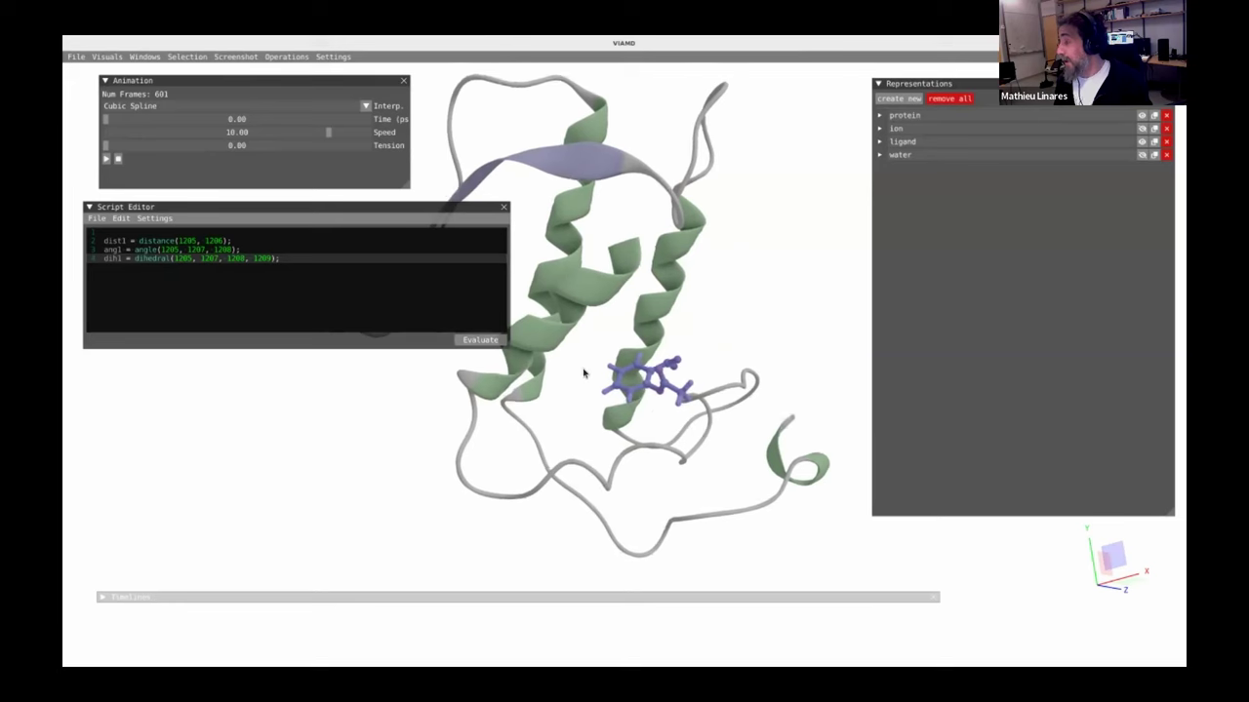
drag(584, 373, 547, 327)
drag(213, 123, 609, 439)
scroll(656, 429, up, 3)
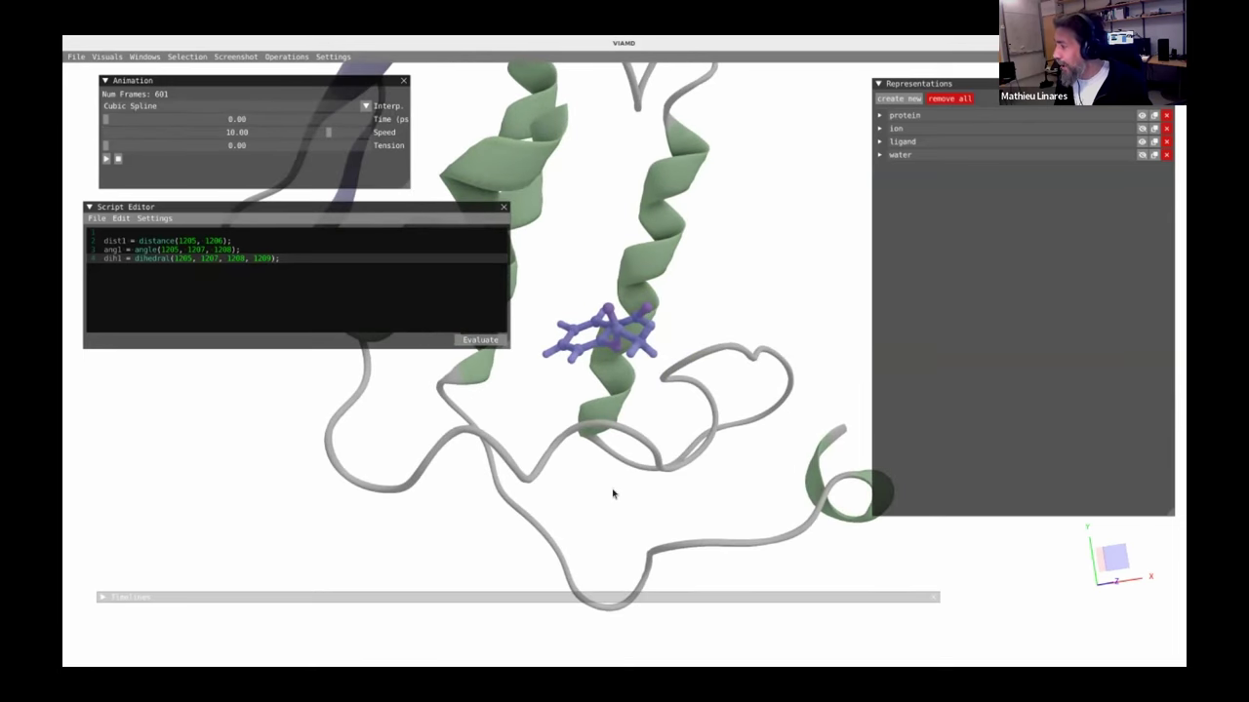
scroll(614, 459, up, 2)
drag(518, 325, 599, 322)
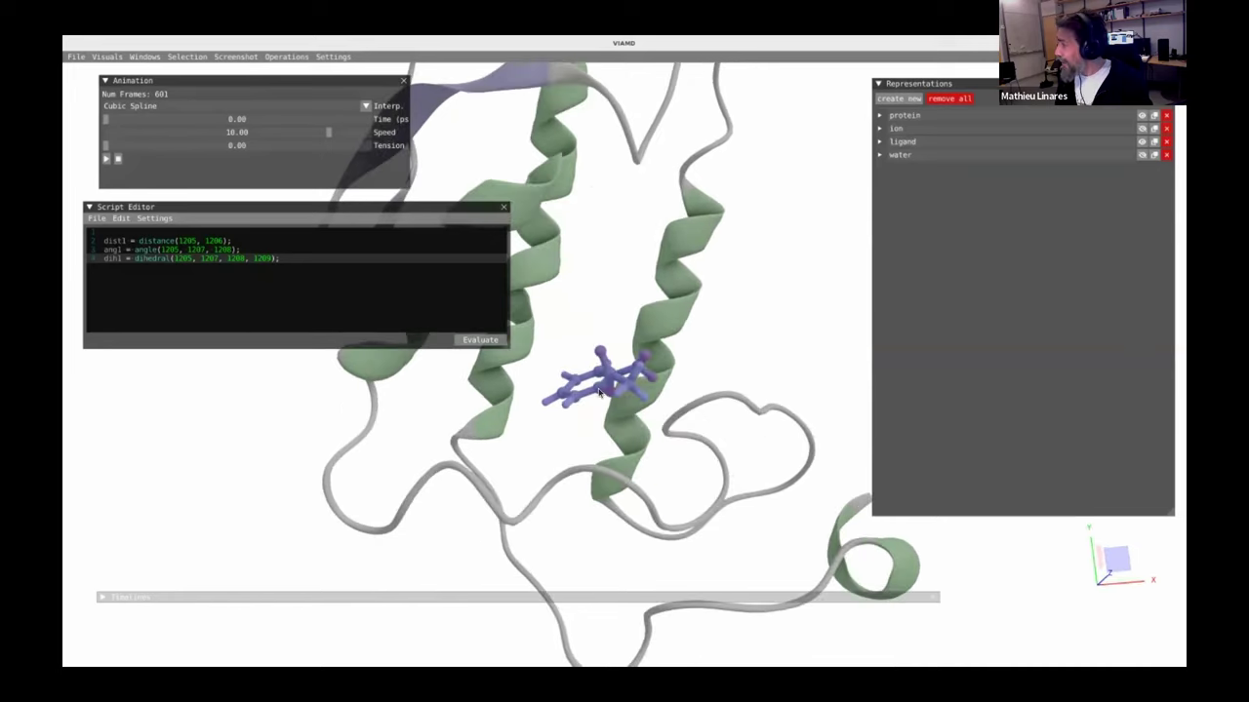
shift+click(604, 351)
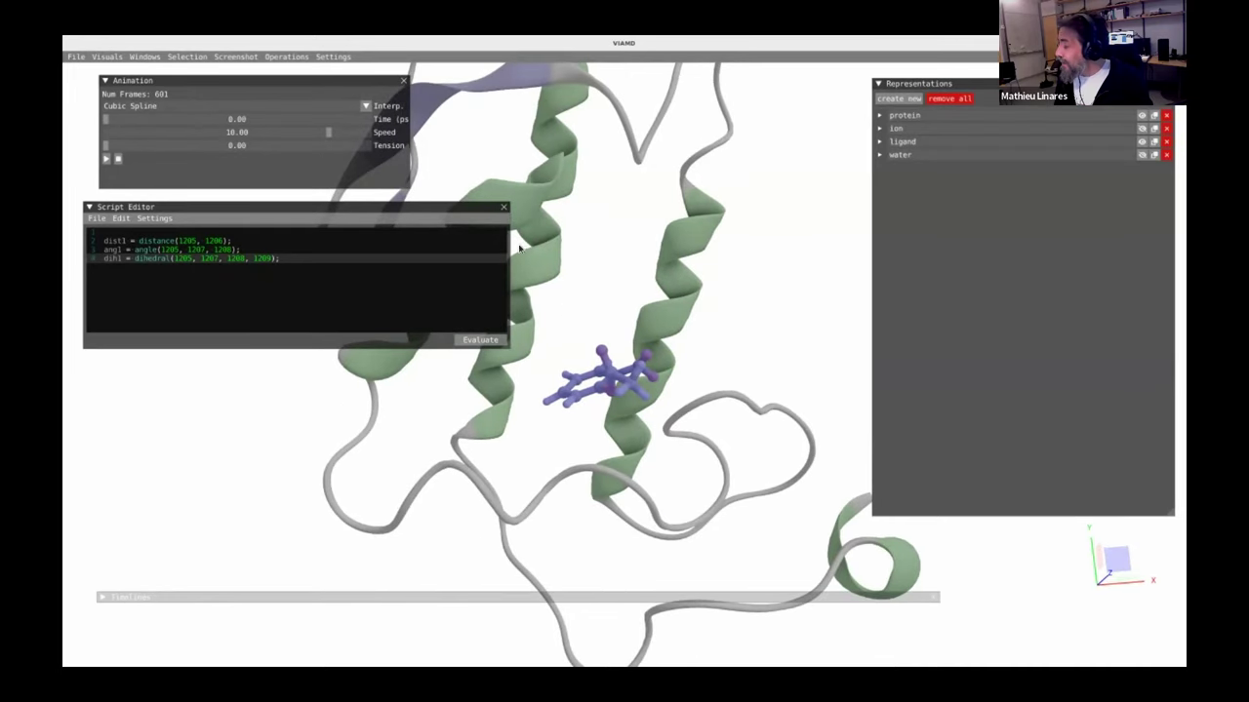
- Grow the aspirin ligand selection radially by 4.00 to include the surrounding protein residues
click(183, 56)
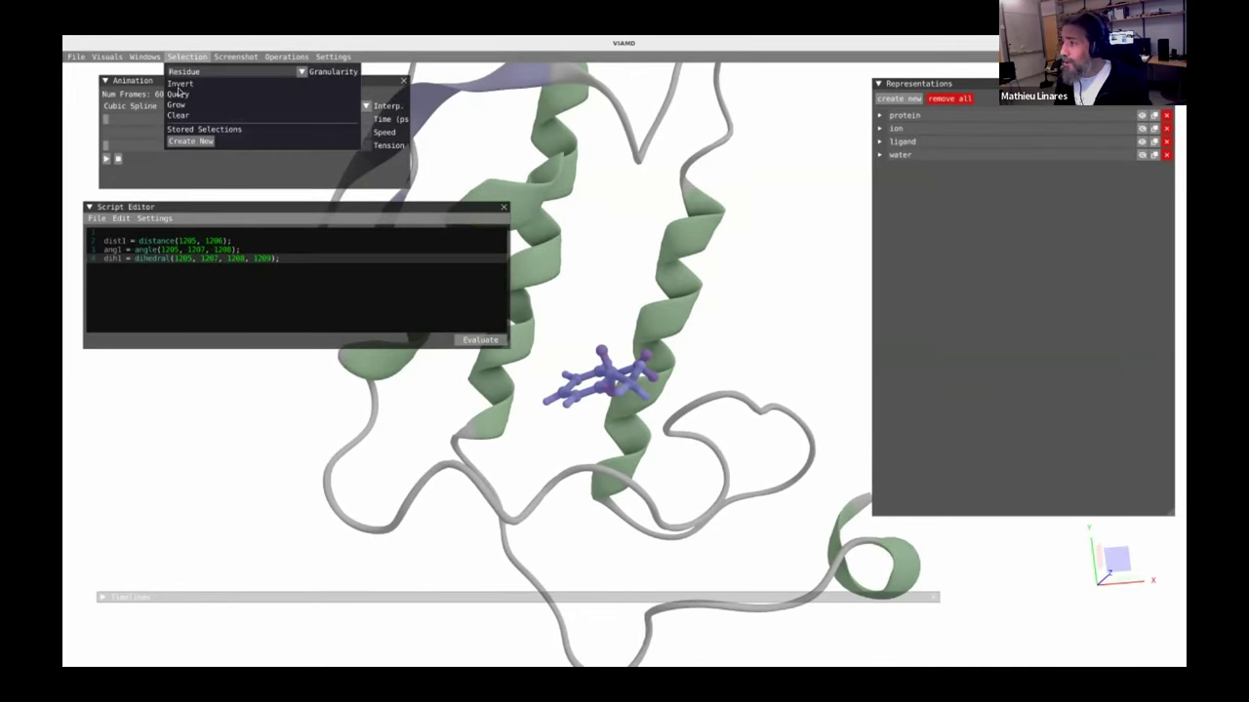
click(176, 105)
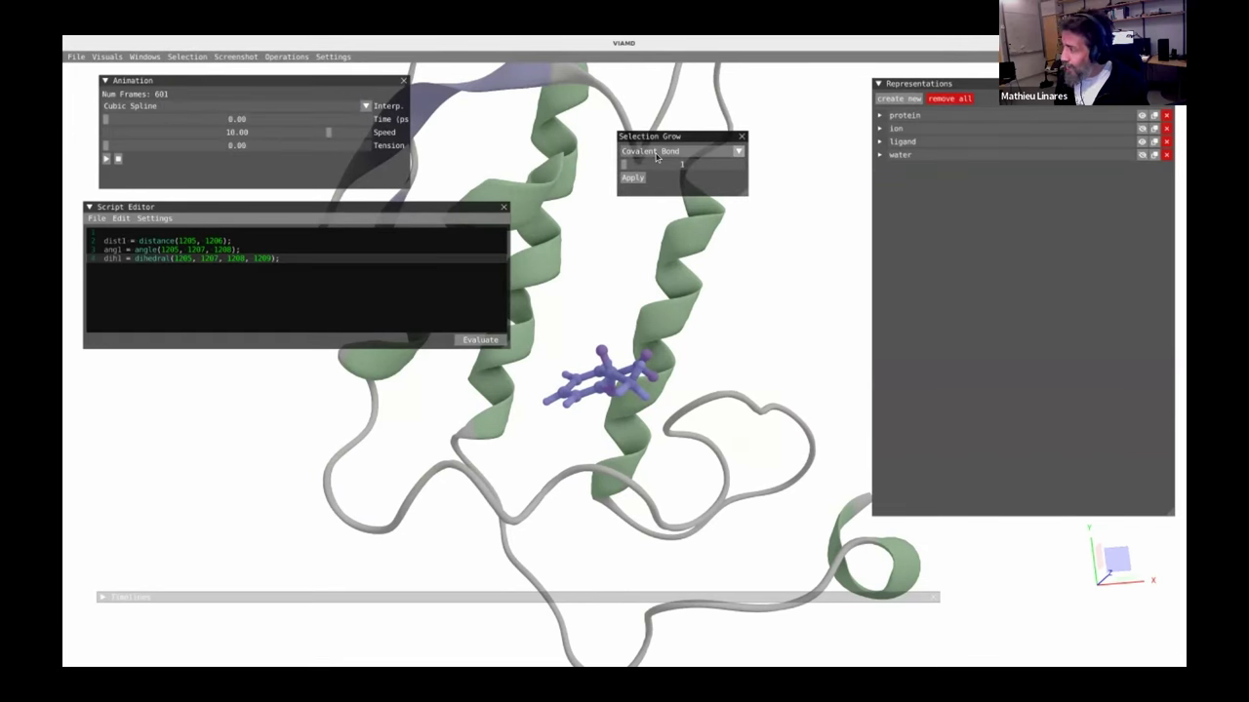
click(657, 153)
click(655, 176)
drag(640, 169, 640, 170)
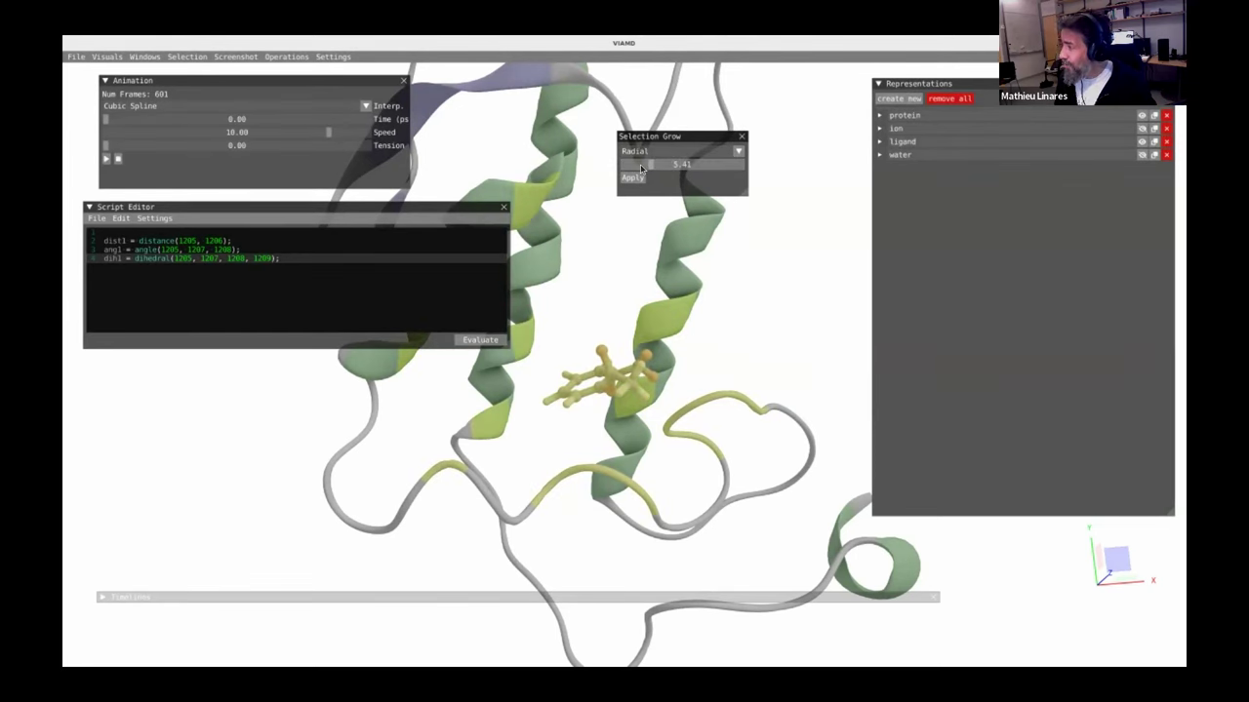
ctrl+click(647, 162)
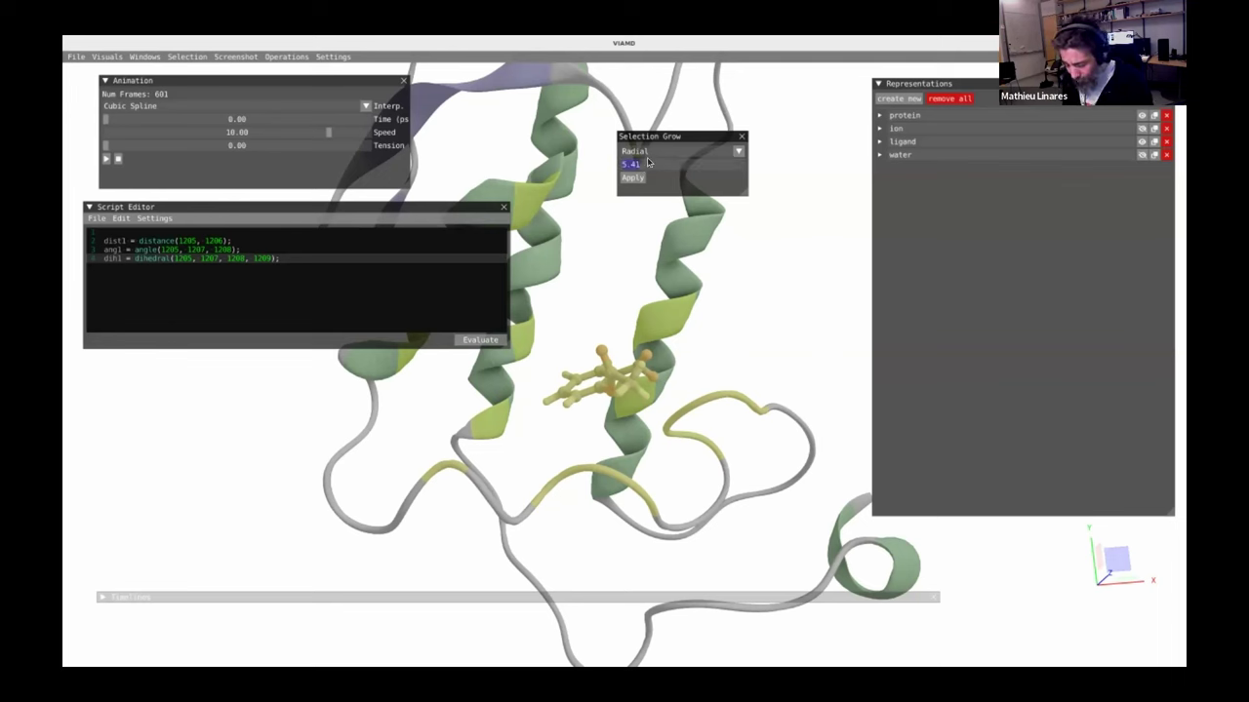
text(4)
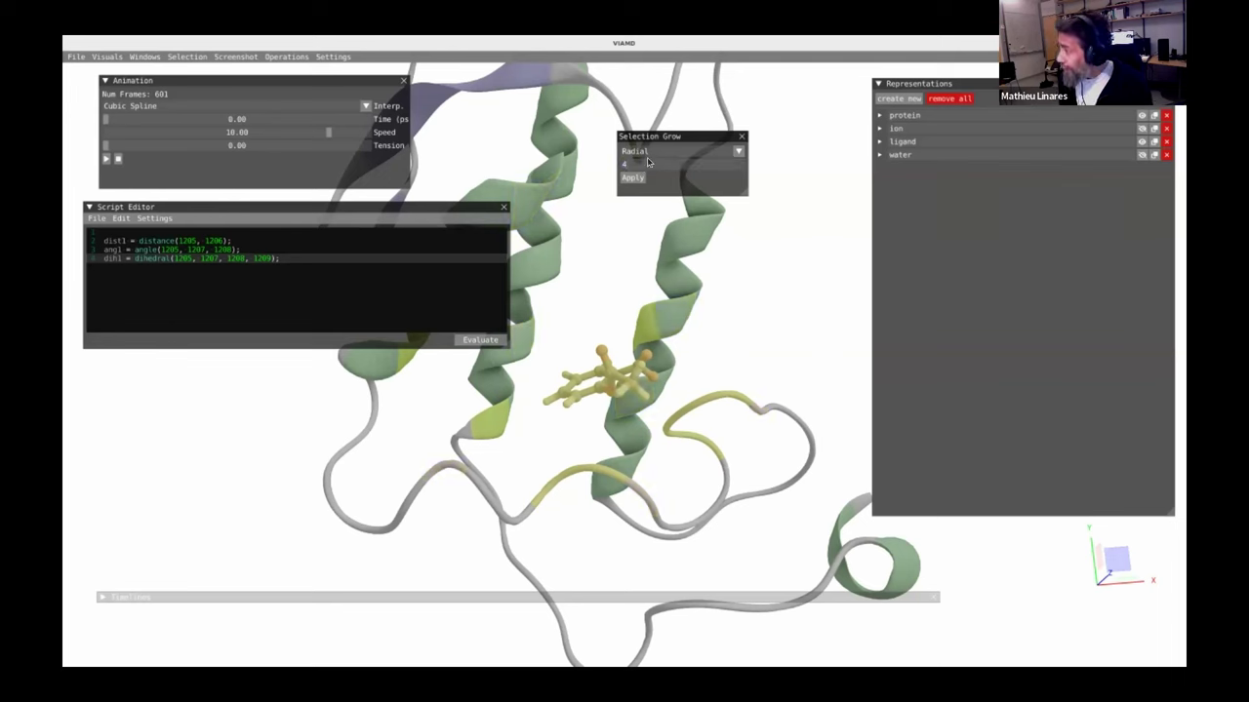
key(Return)
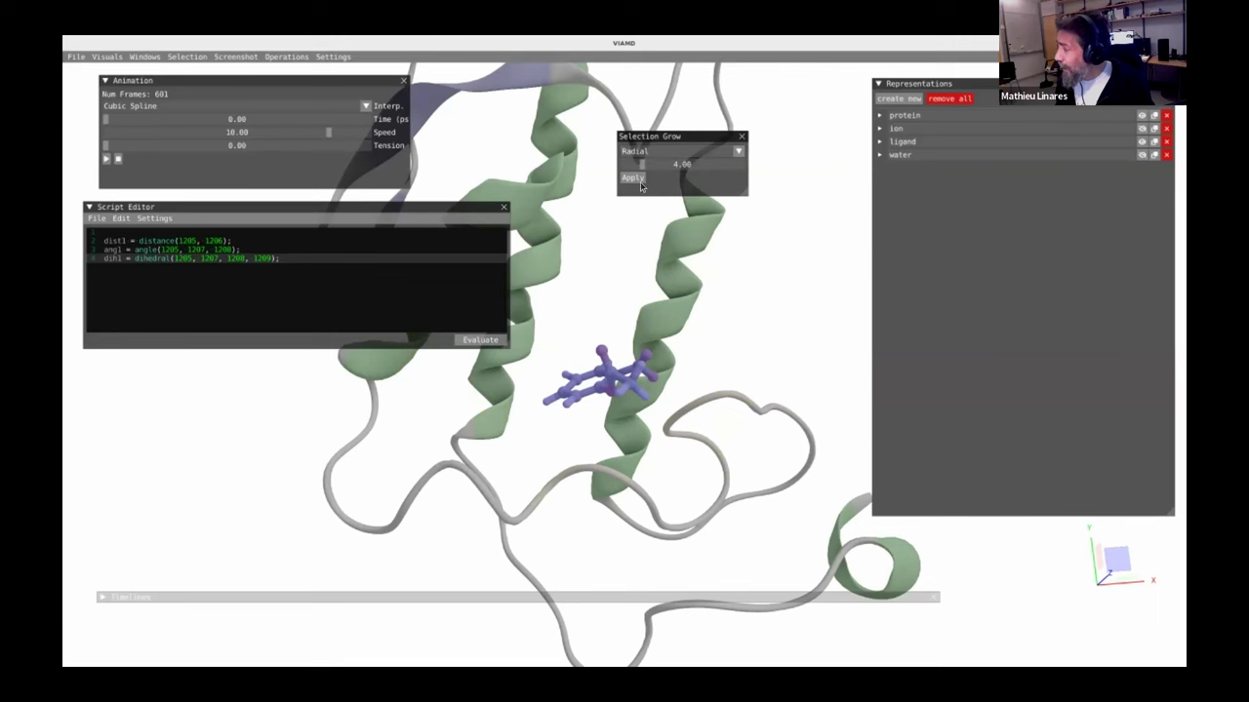
click(639, 184)
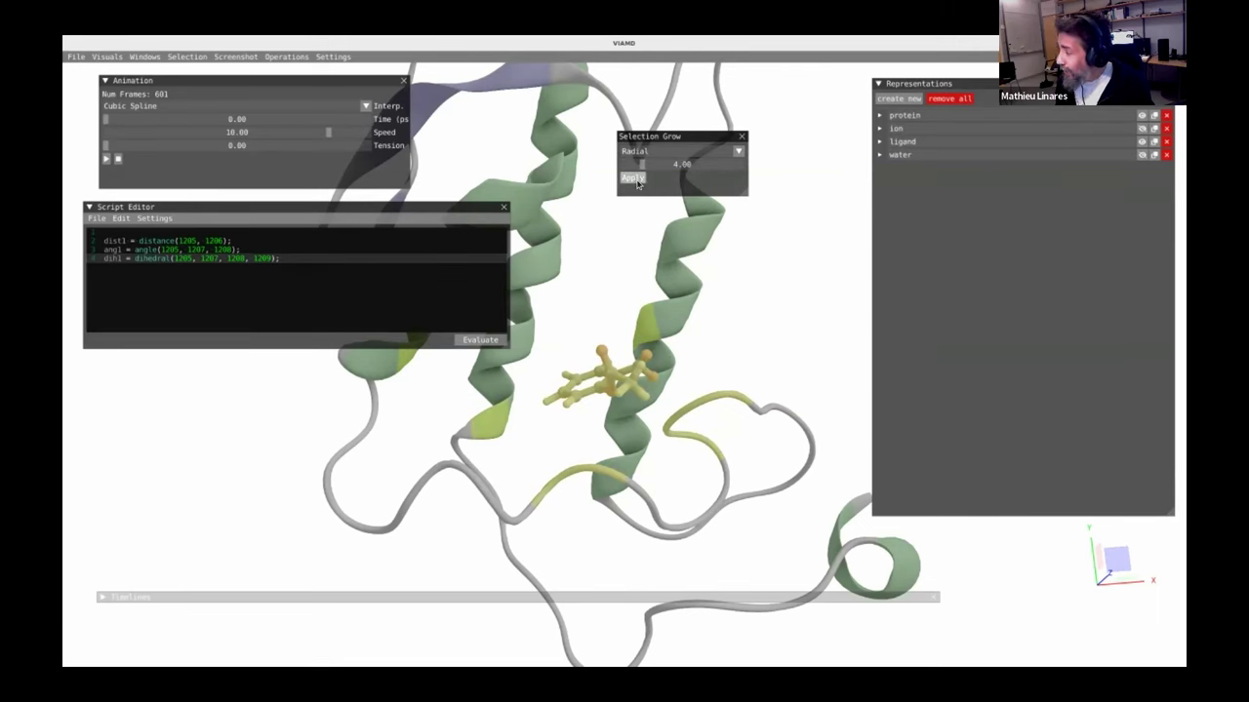
- Remove the aspirin ligand from the grown selection so that only the surrounding protein residues stay selected
right_drag(517, 457, 624, 465)
mouse_move(641, 399)
mouse_down()
mouse_move(758, 352)
mouse_move(628, 395)
mouse_up()
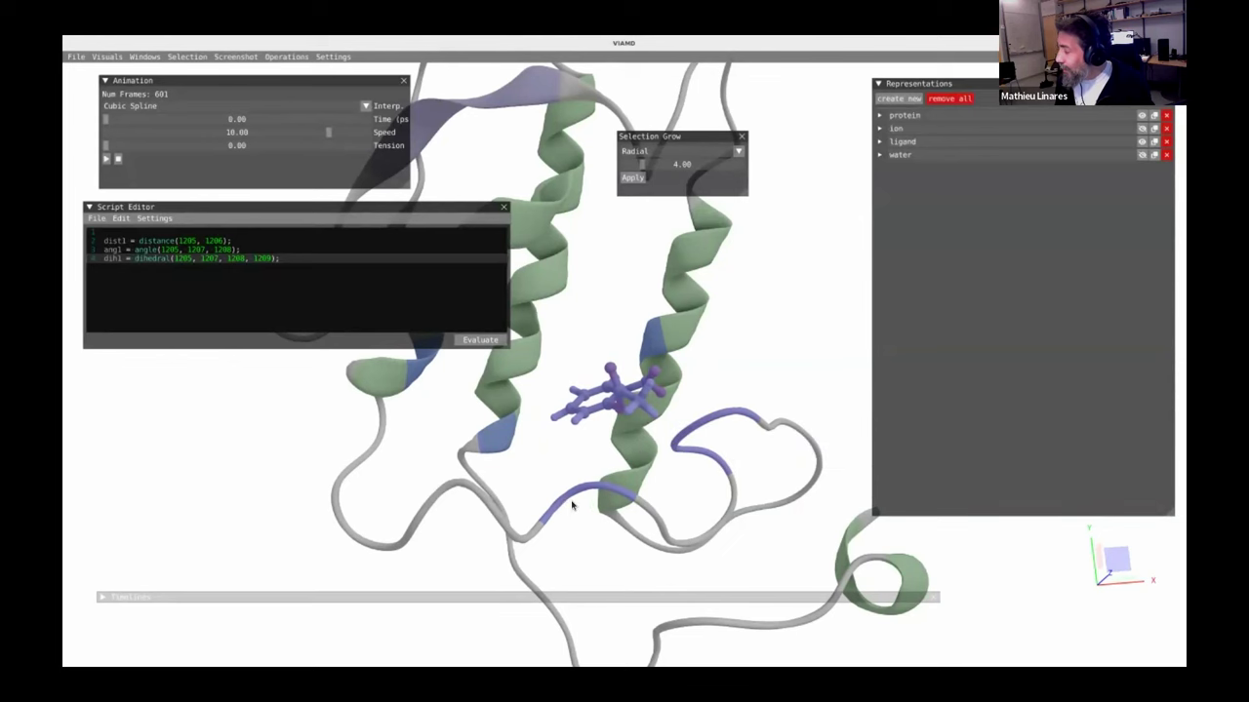
click(190, 56)
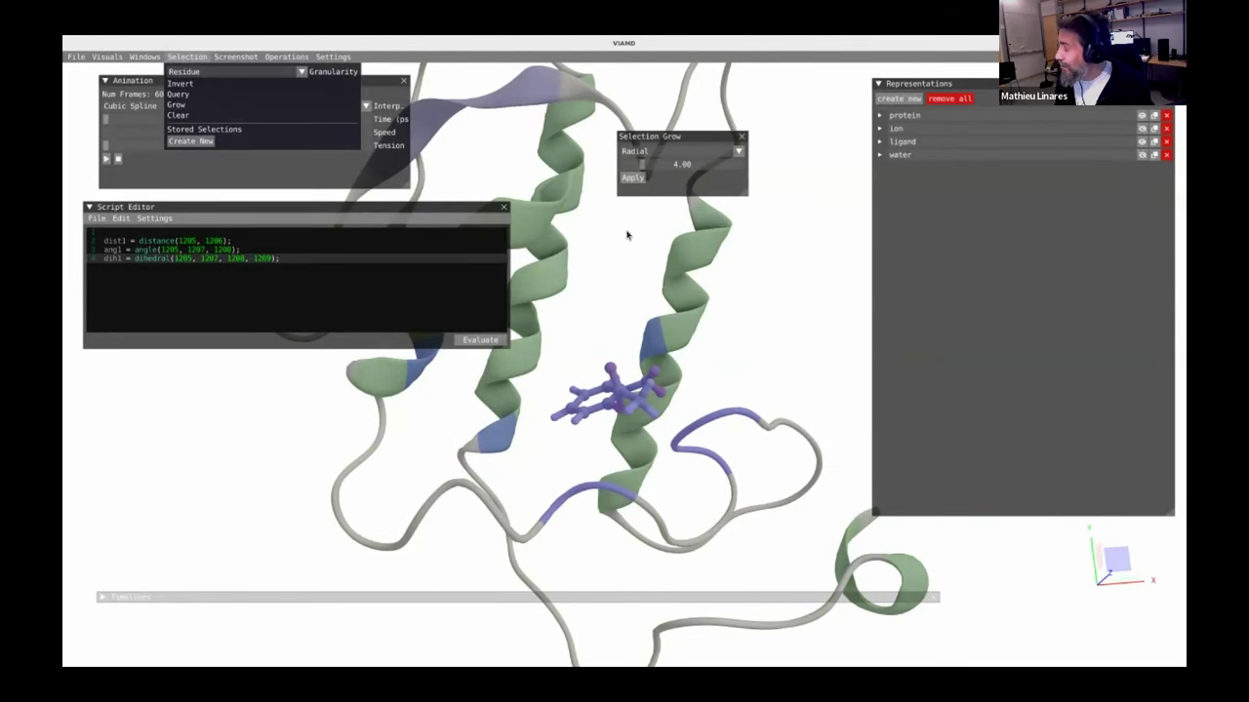
click(635, 352)
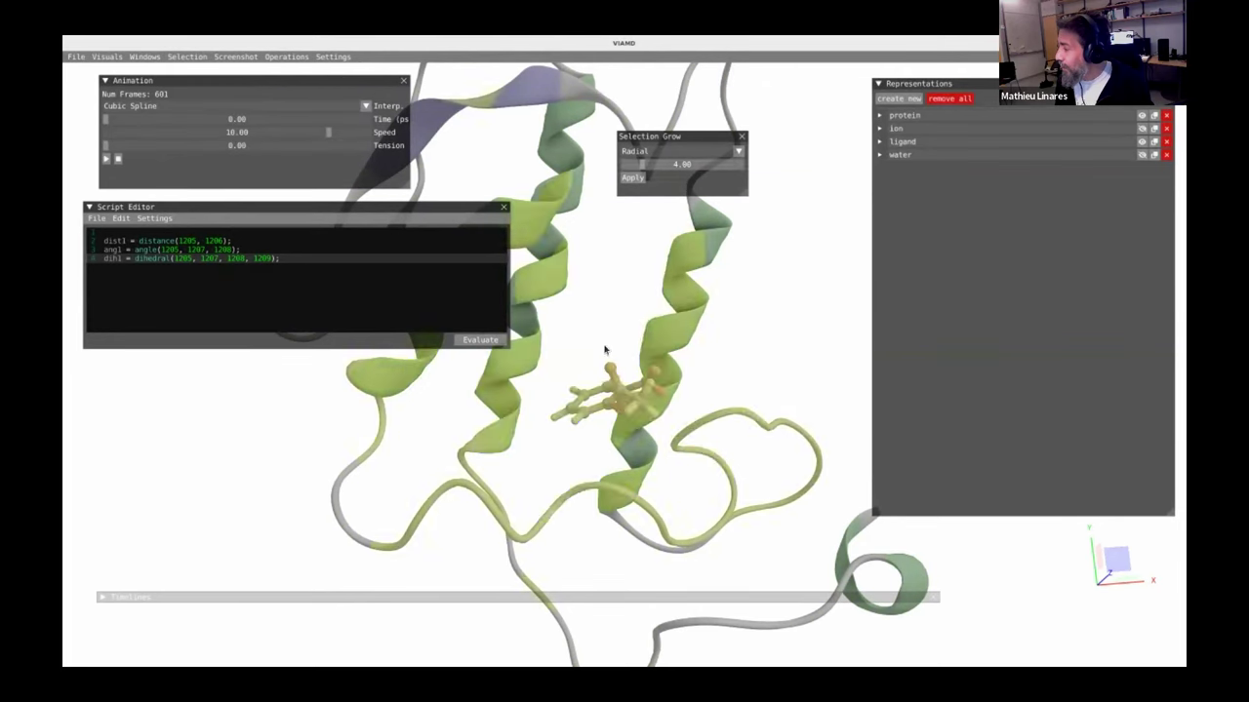
shift+click(613, 396)
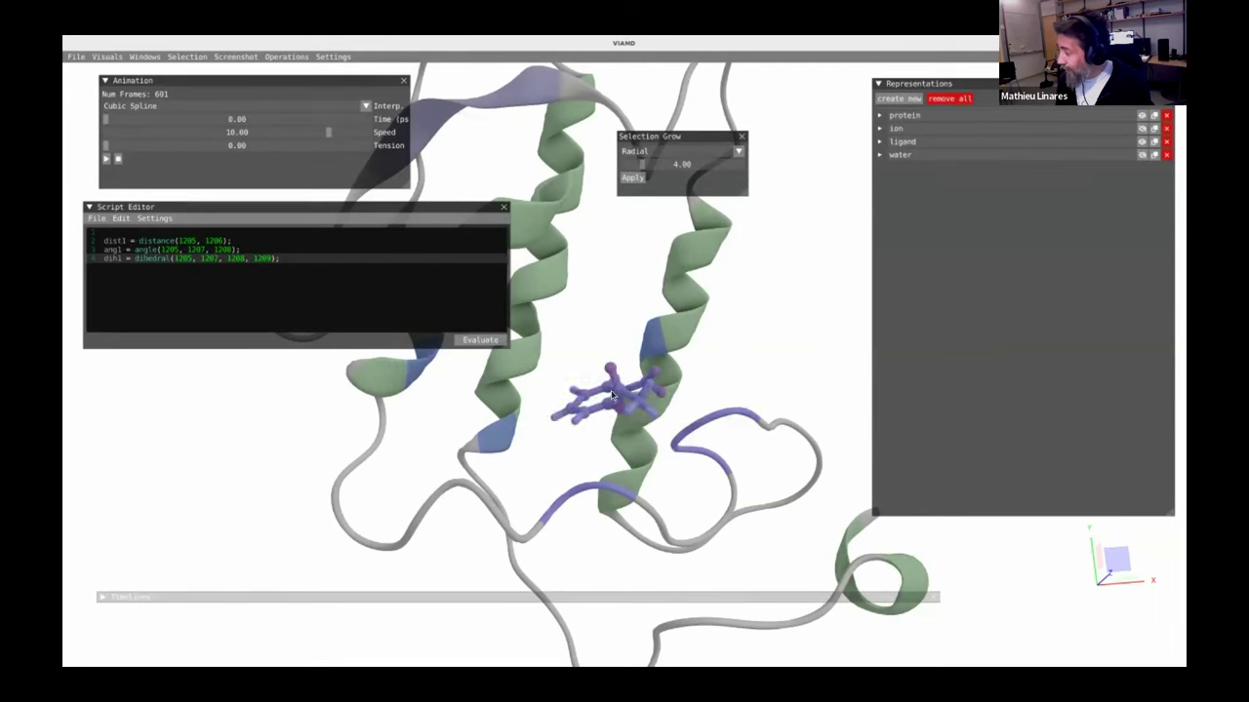
shift+right_click(612, 395)
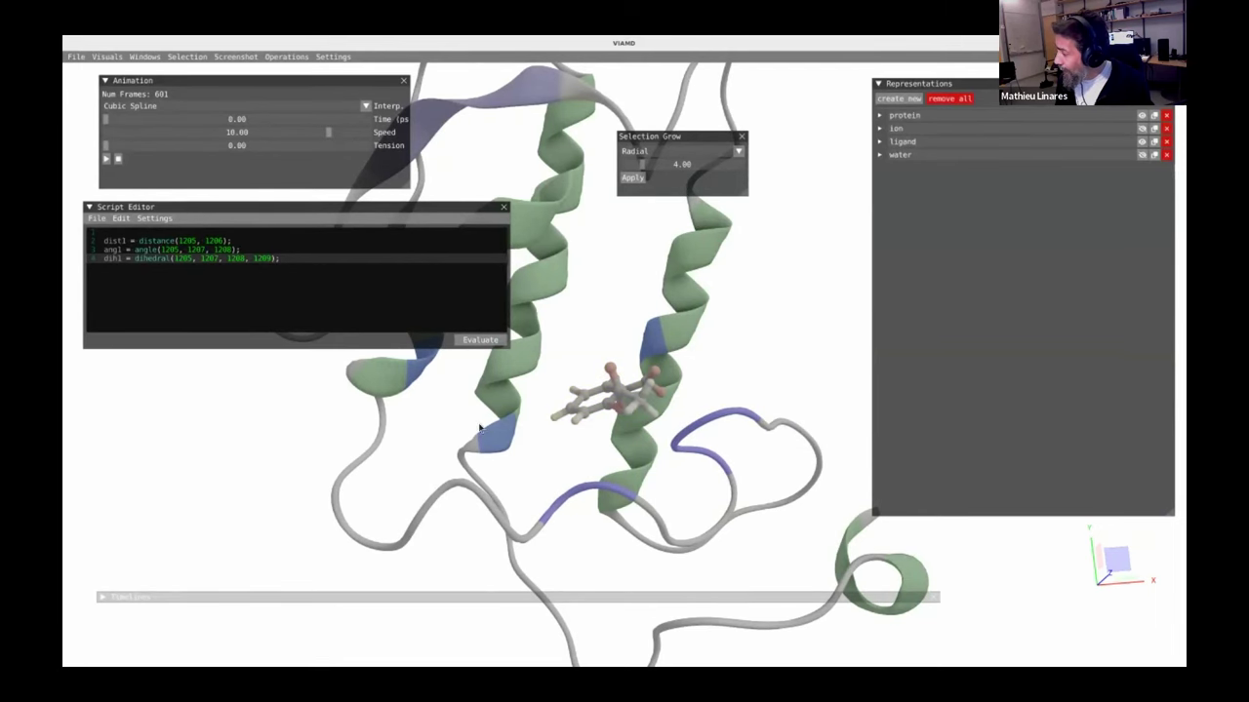
- Add the selected residues to the script as a residue expression and name the variable pocket
drag(551, 415, 732, 392)
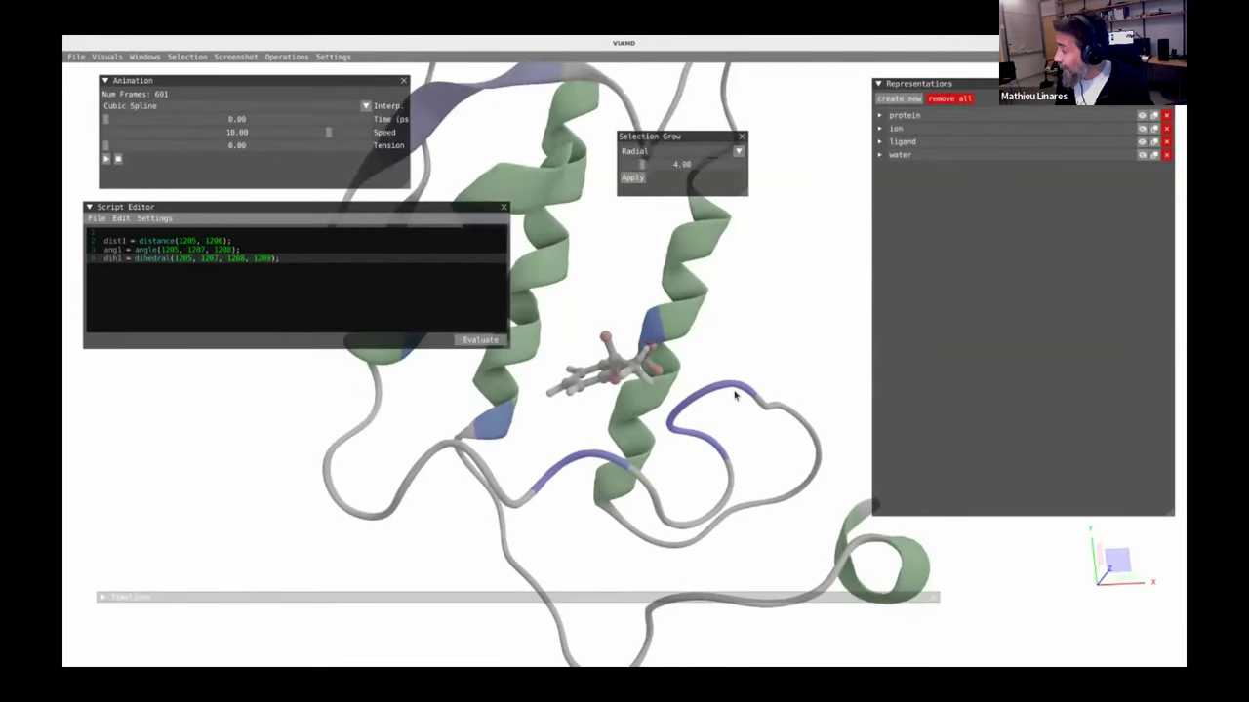
right_click(733, 392)
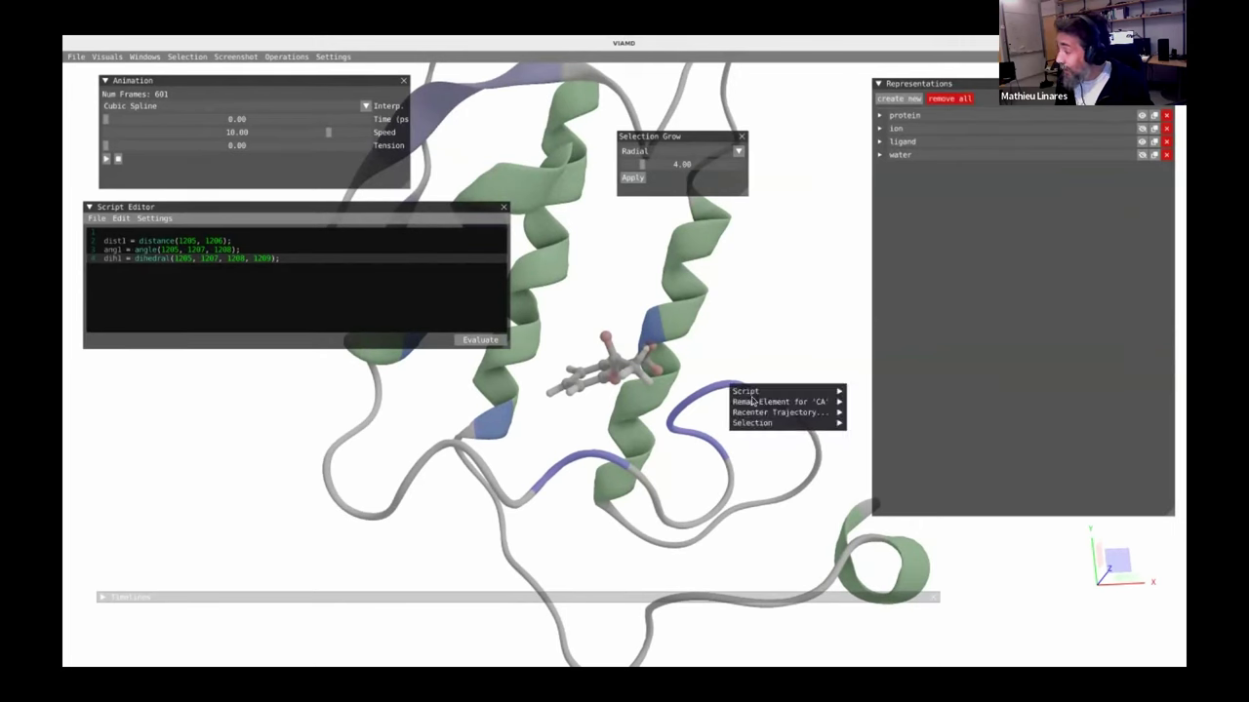
mouse_move(780, 391)
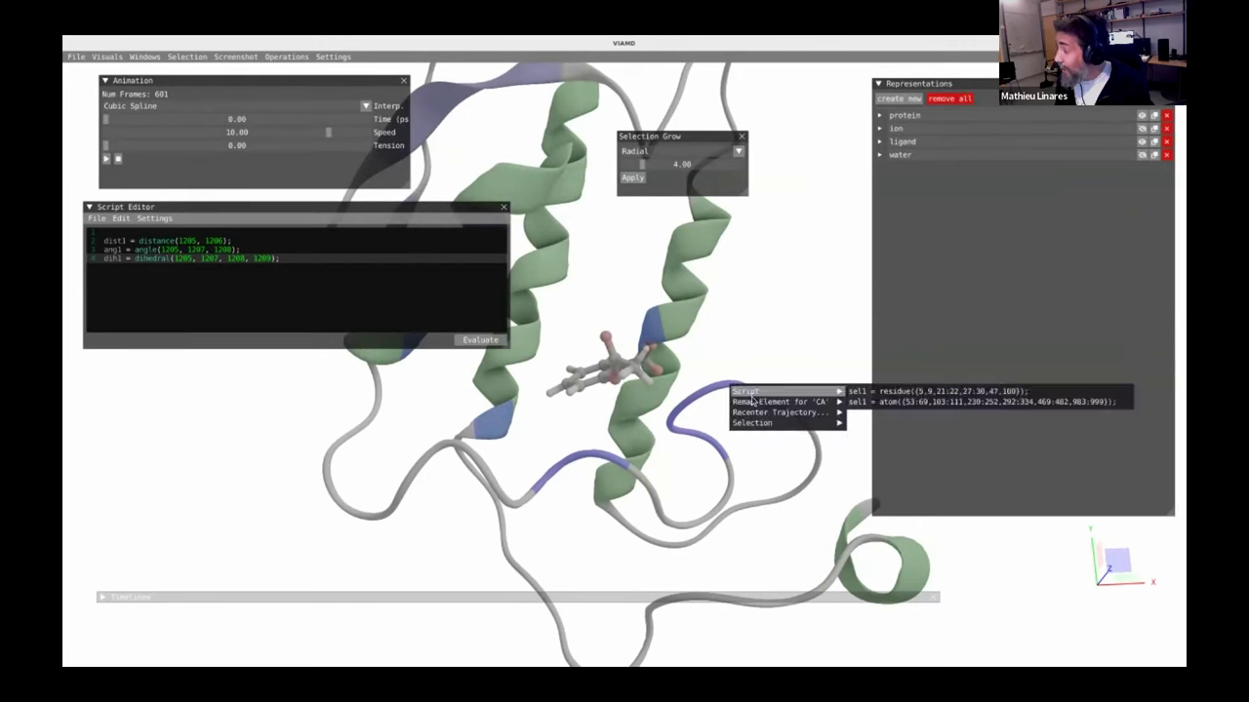
click(864, 392)
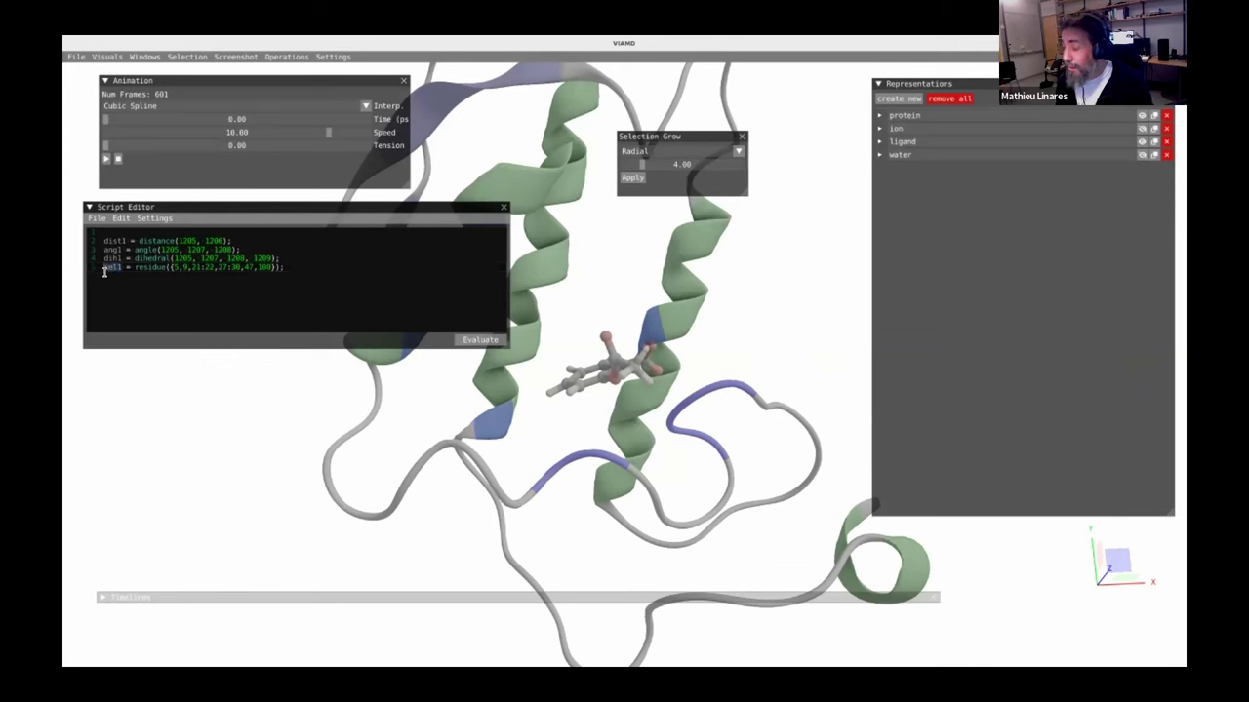
text(pocket)
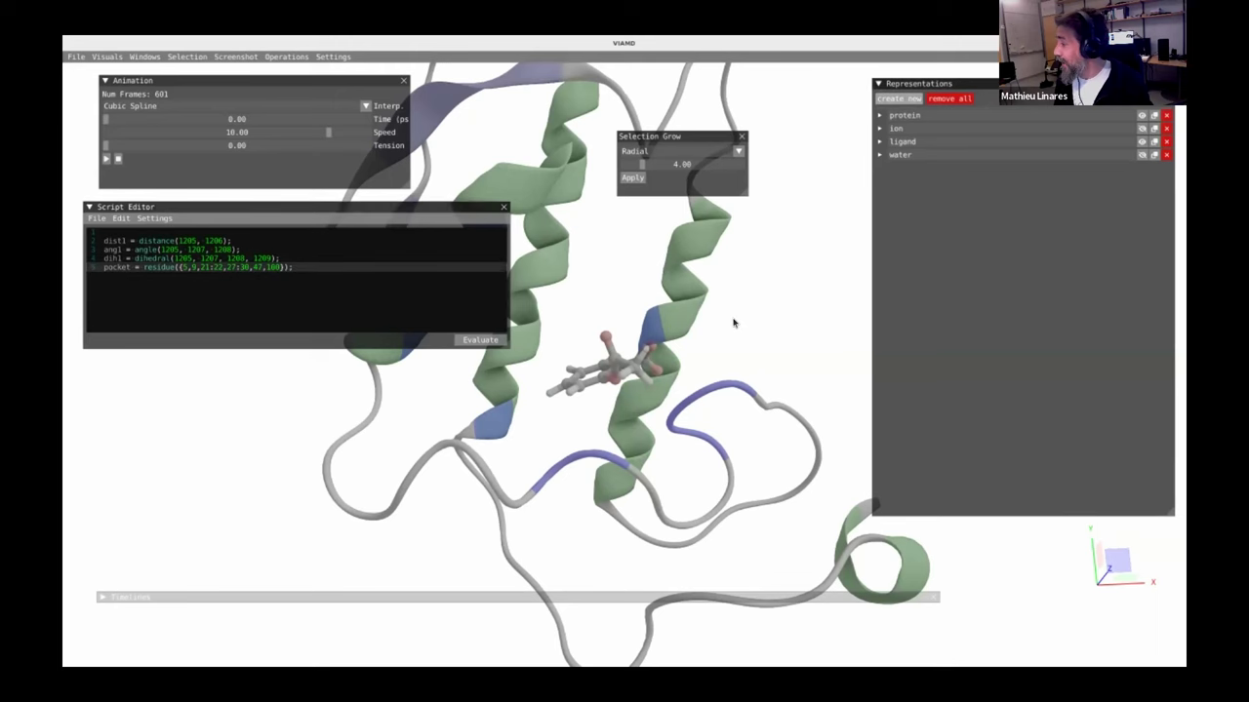
- Create a new representation and set its filter to pocket
click(892, 102)
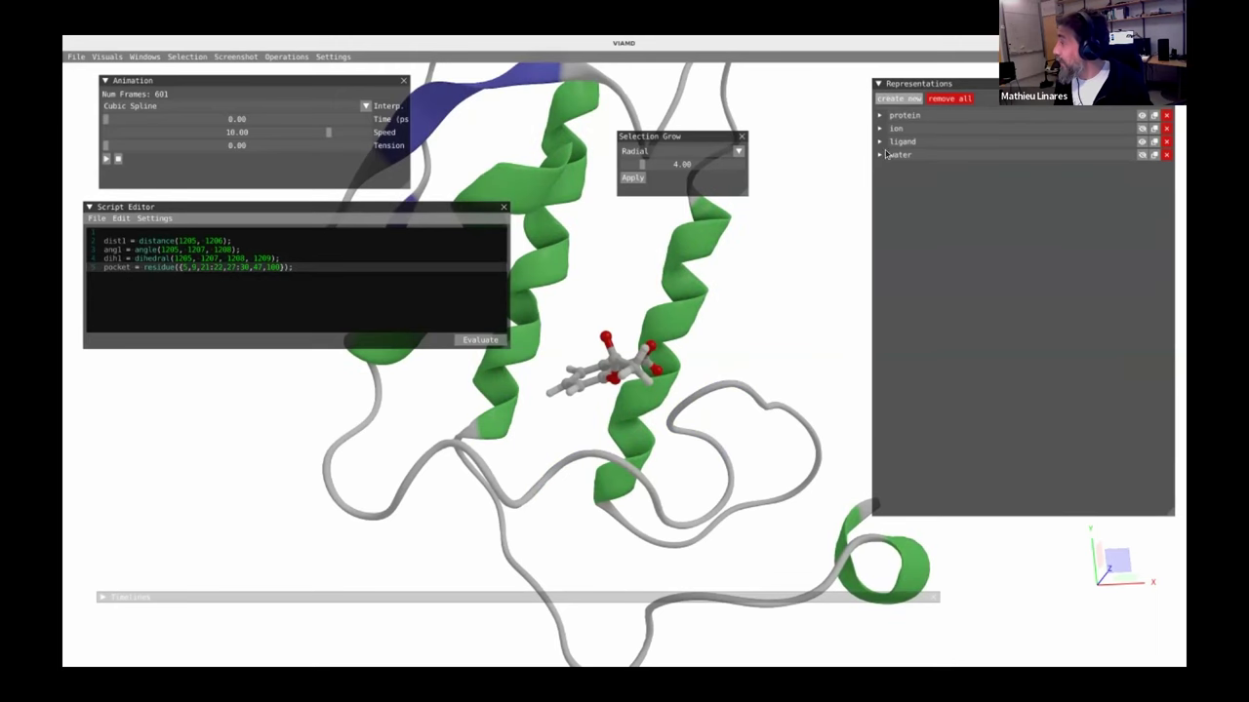
click(890, 167)
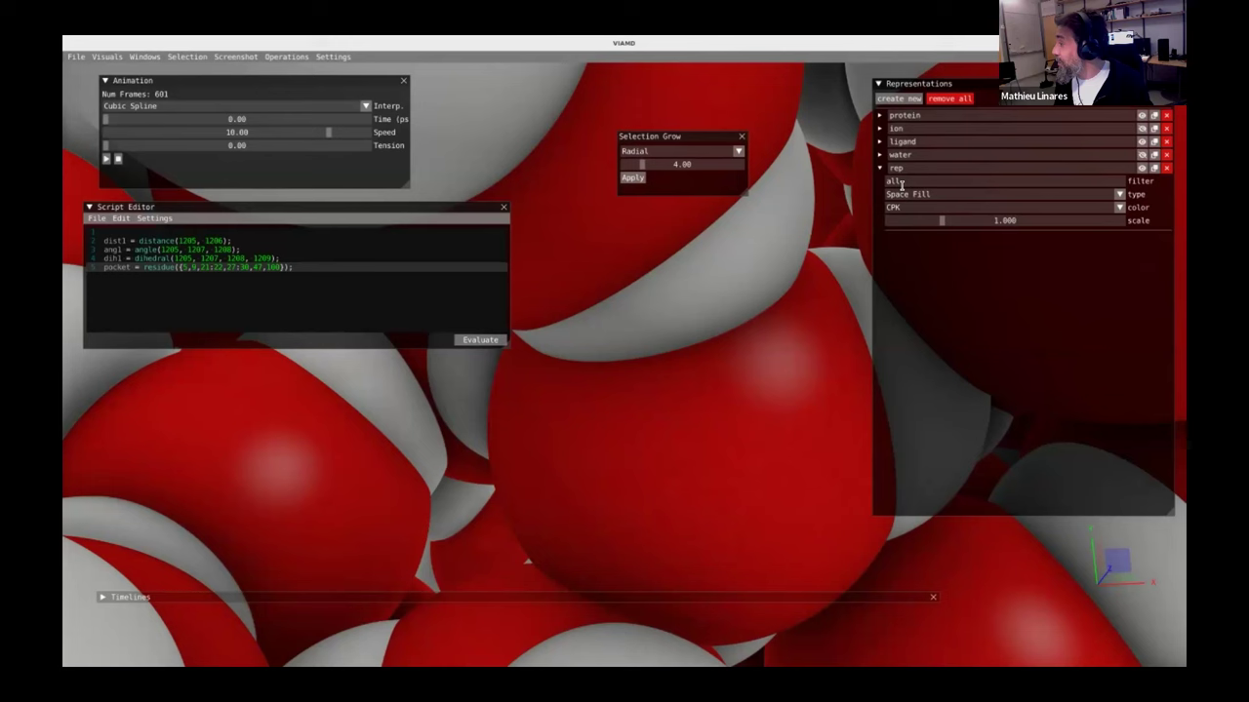
text(pocket)
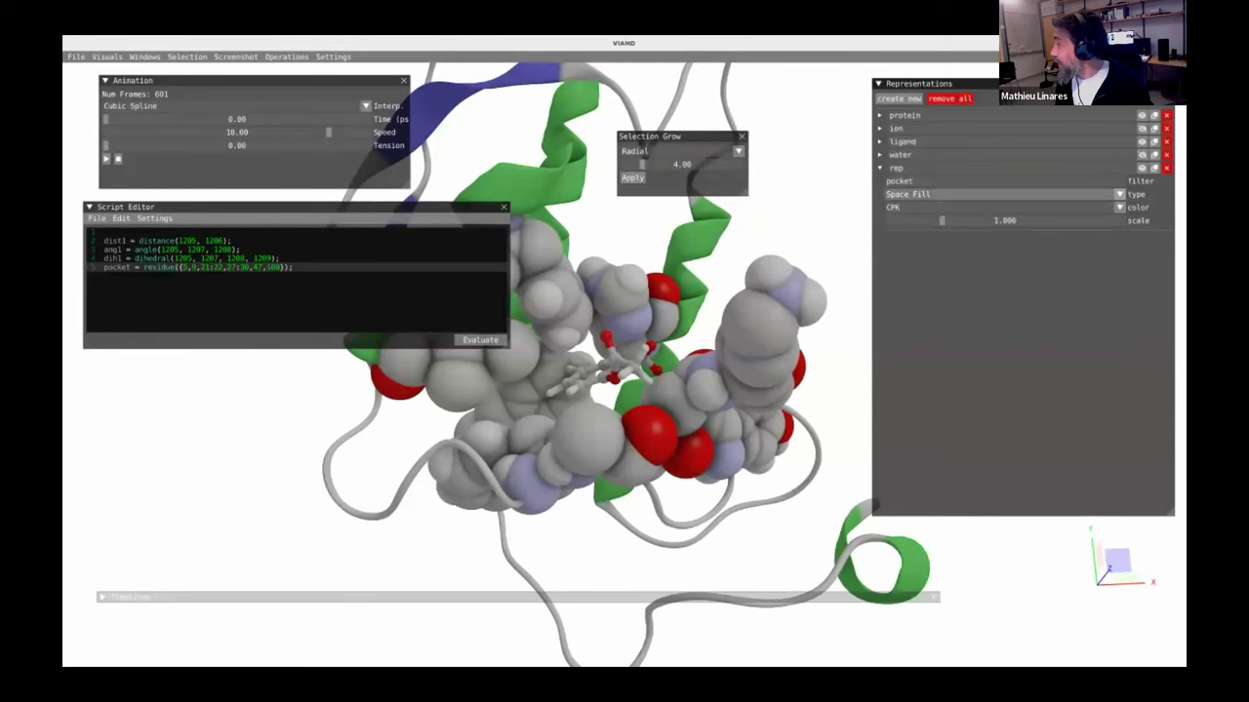
- Show the pocket representation as Licorice, coloured by Res Idx, with a radius of about 1.5
click(900, 194)
click(898, 219)
click(898, 208)
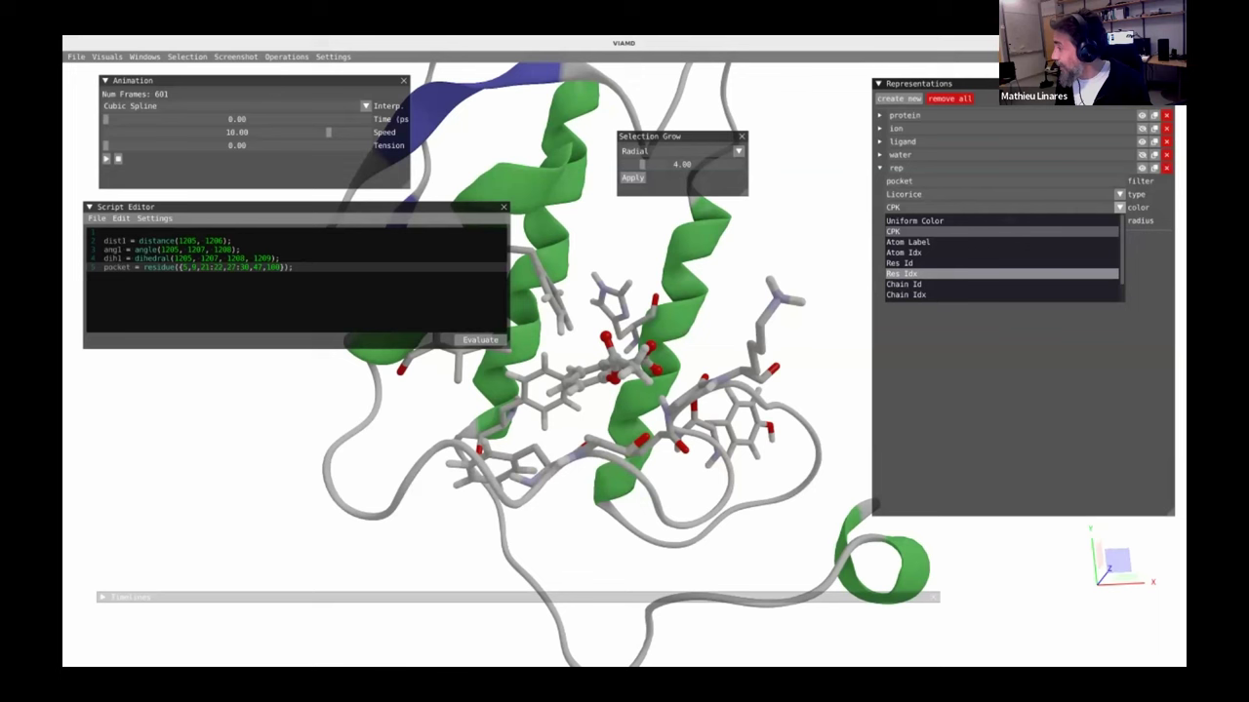
click(902, 273)
drag(941, 220, 971, 221)
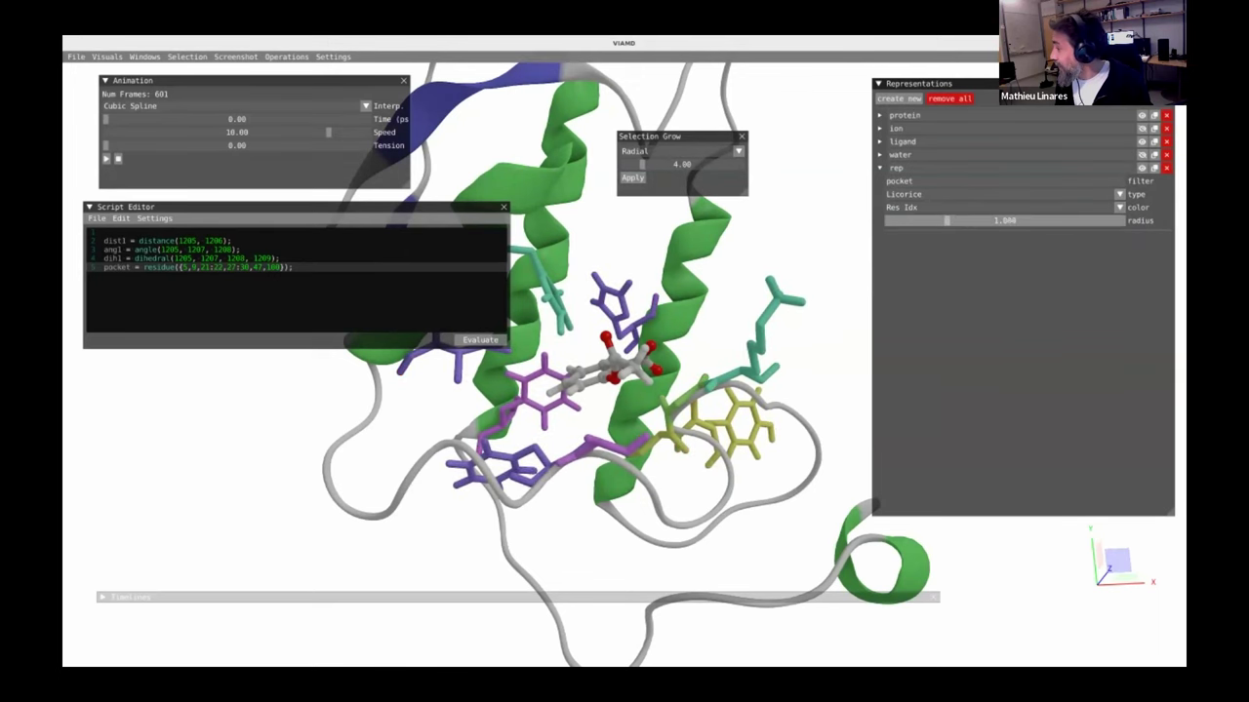
- Add the line d1 = distance(pocket,resname("AIN")); at the end of the script
scroll(685, 457, down, 3)
drag(686, 456, 727, 421)
scroll(732, 437, up, 3)
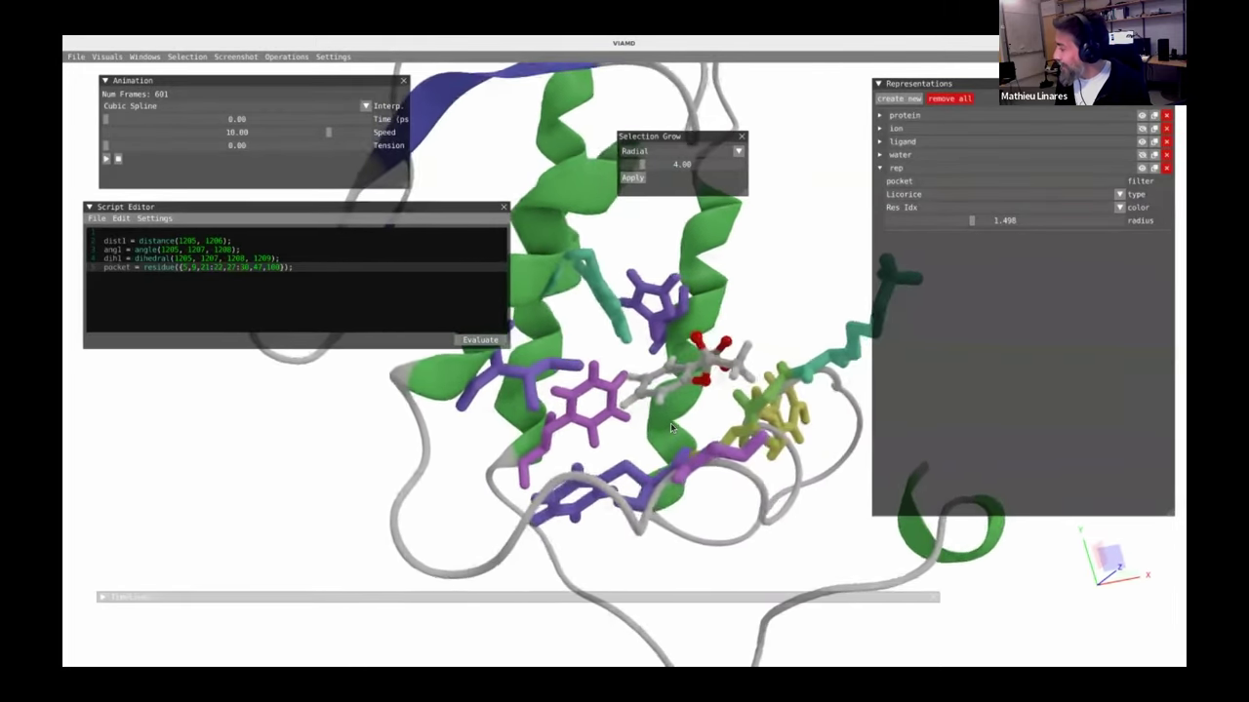
click(320, 254)
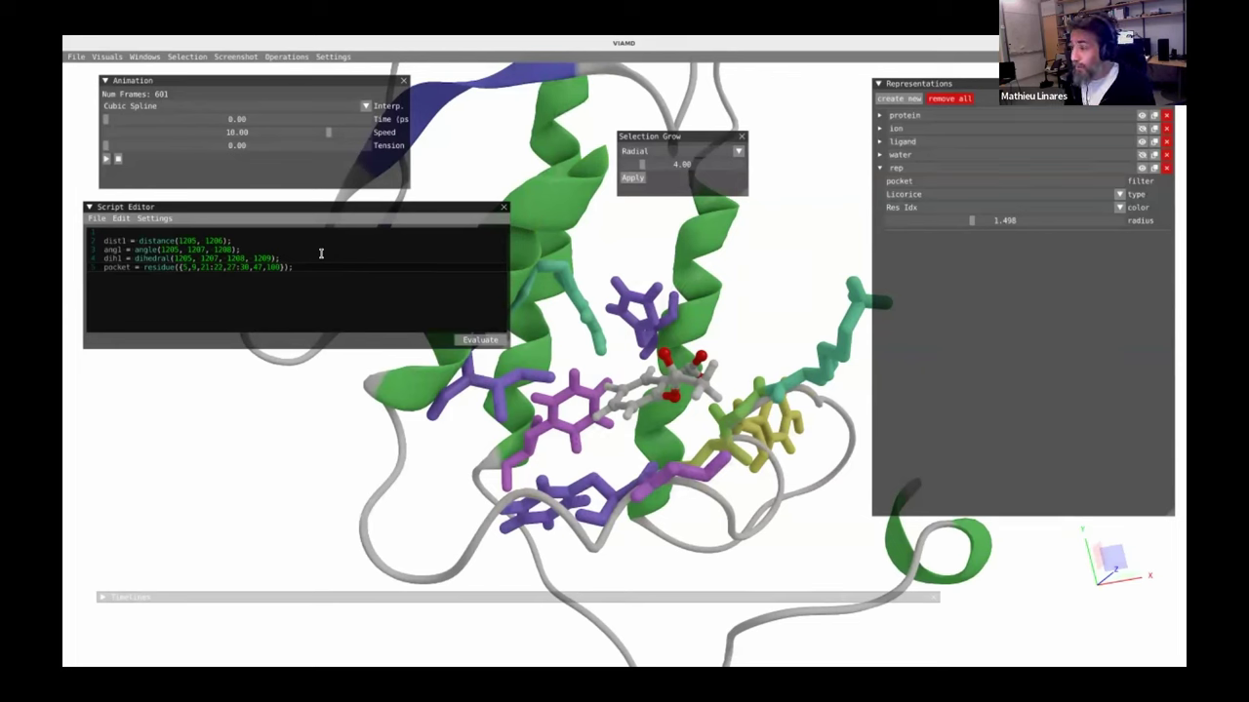
text(d1 =)
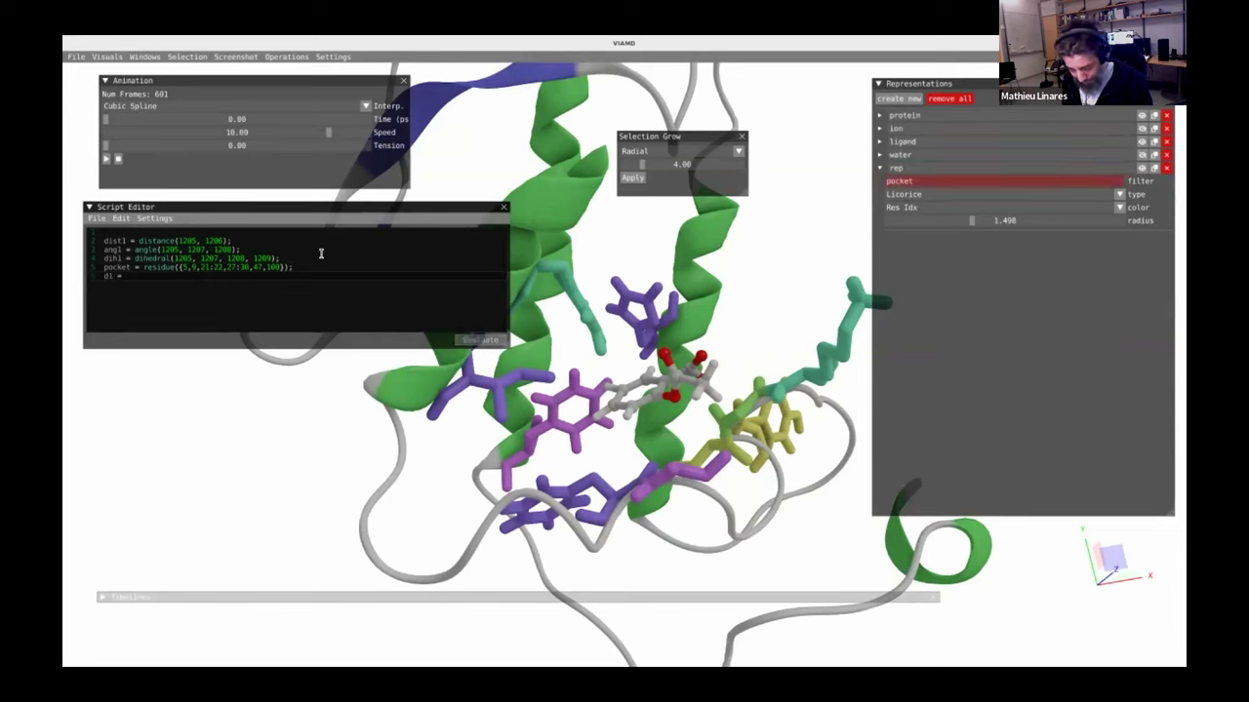
text( dis)
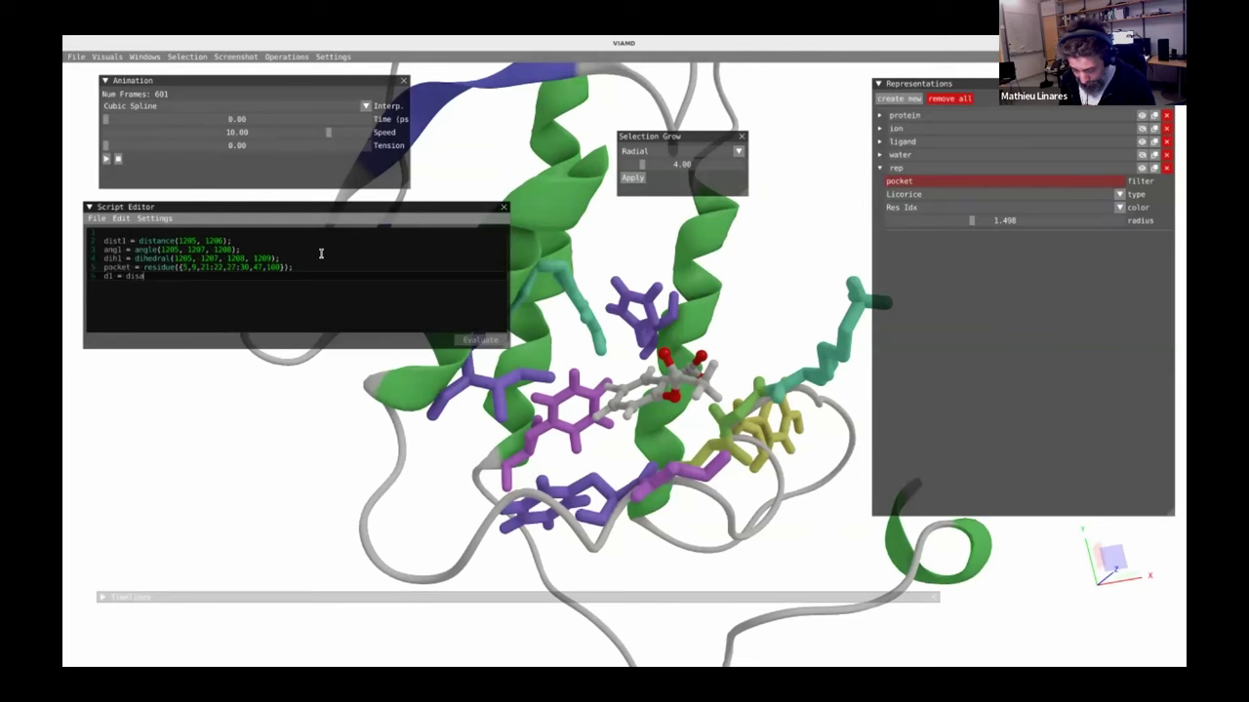
text(tance(pocket,resname("AIN"));)
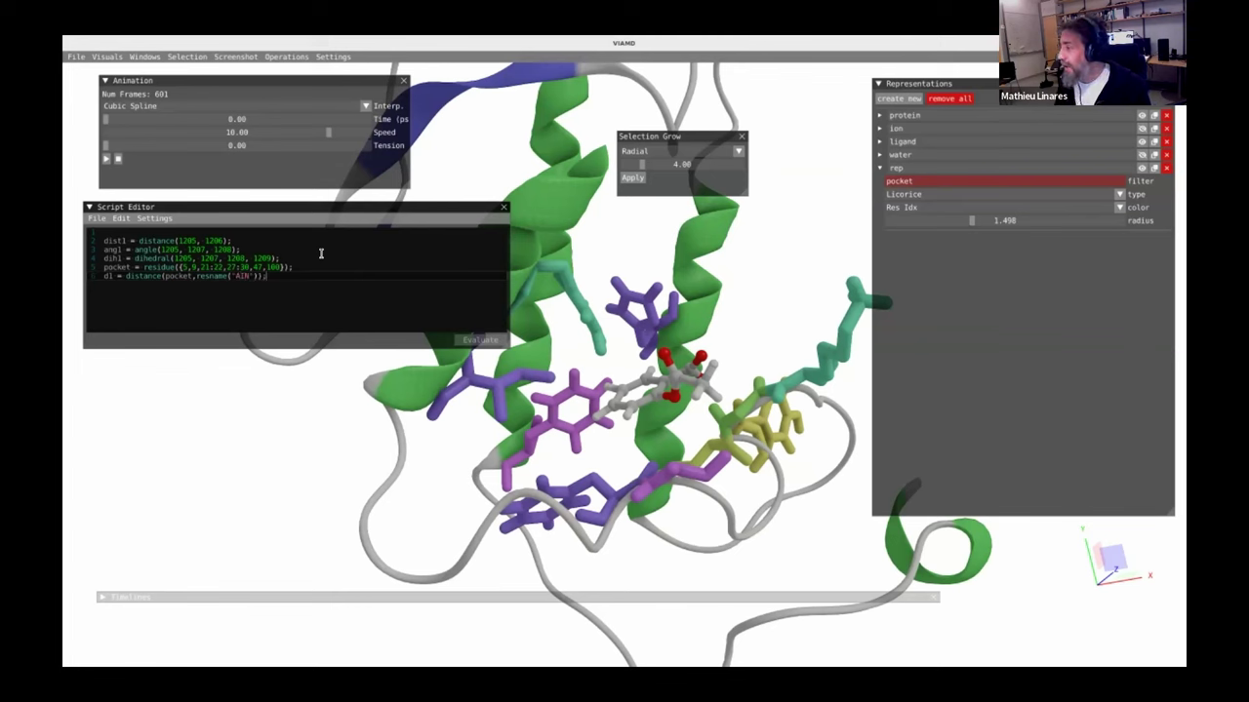
- Advance the trajectory to about 652 ps and view the ligand's position relative to the pocket residues
click(592, 435)
scroll(591, 435, down, 3)
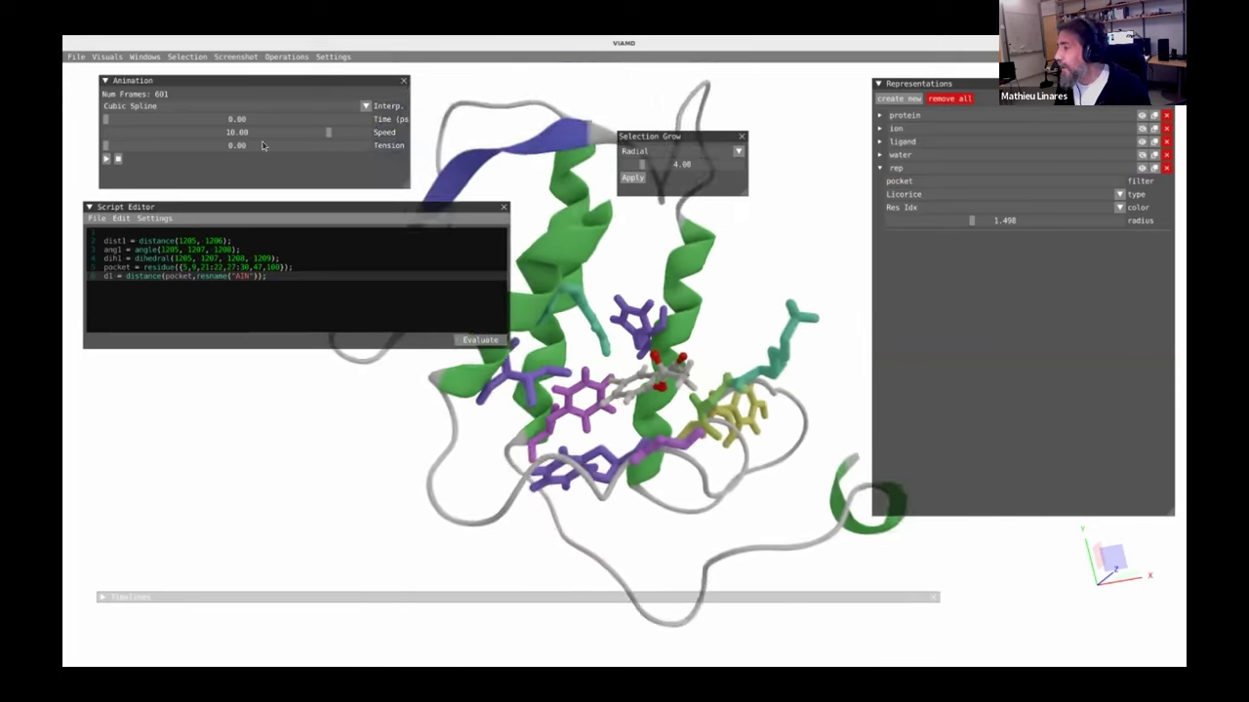
drag(126, 118, 162, 126)
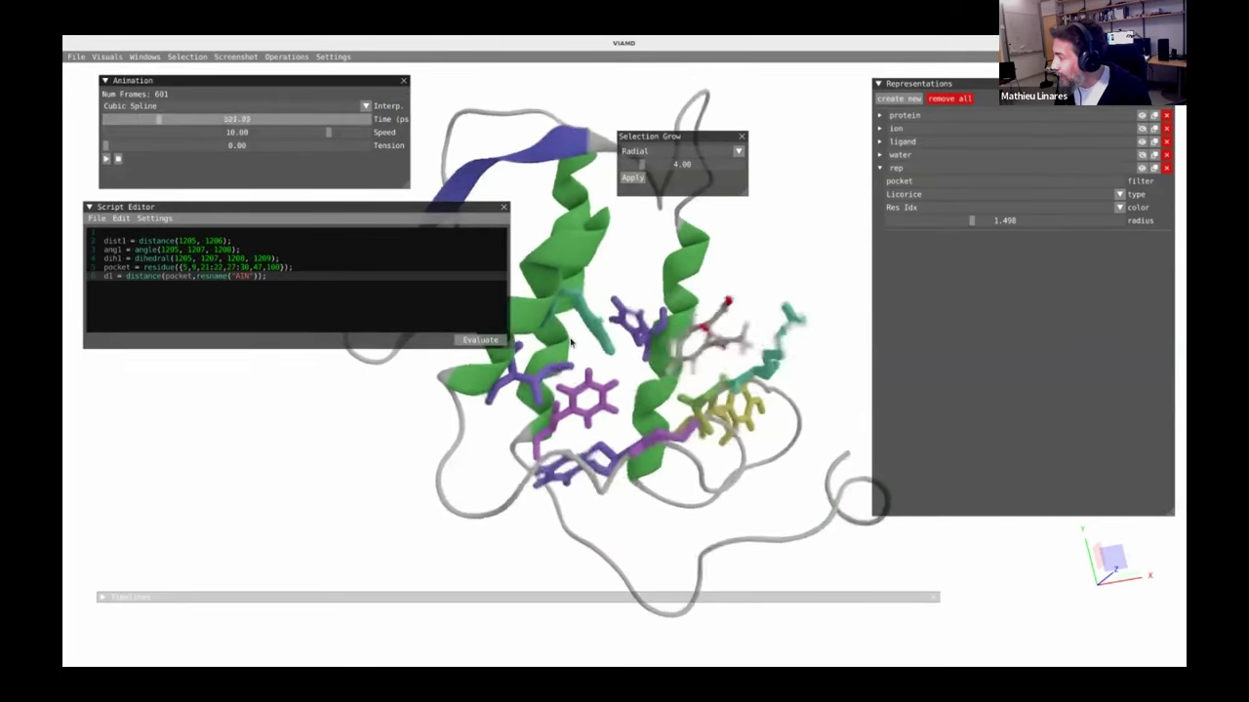
scroll(646, 450, down, 2)
drag(646, 447, 759, 422)
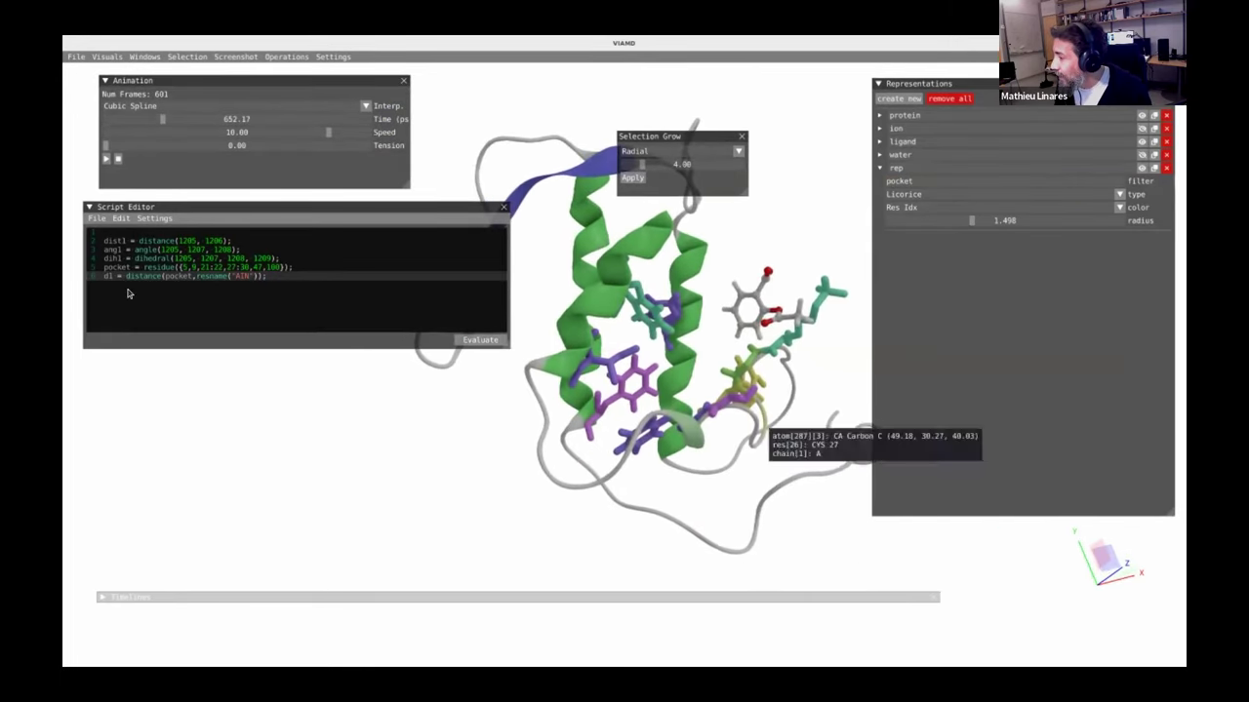
- Add the line d2 = distance_pair(pocket,resname("AIN")); below the d1 definition in the script
mouse_move(113, 279)
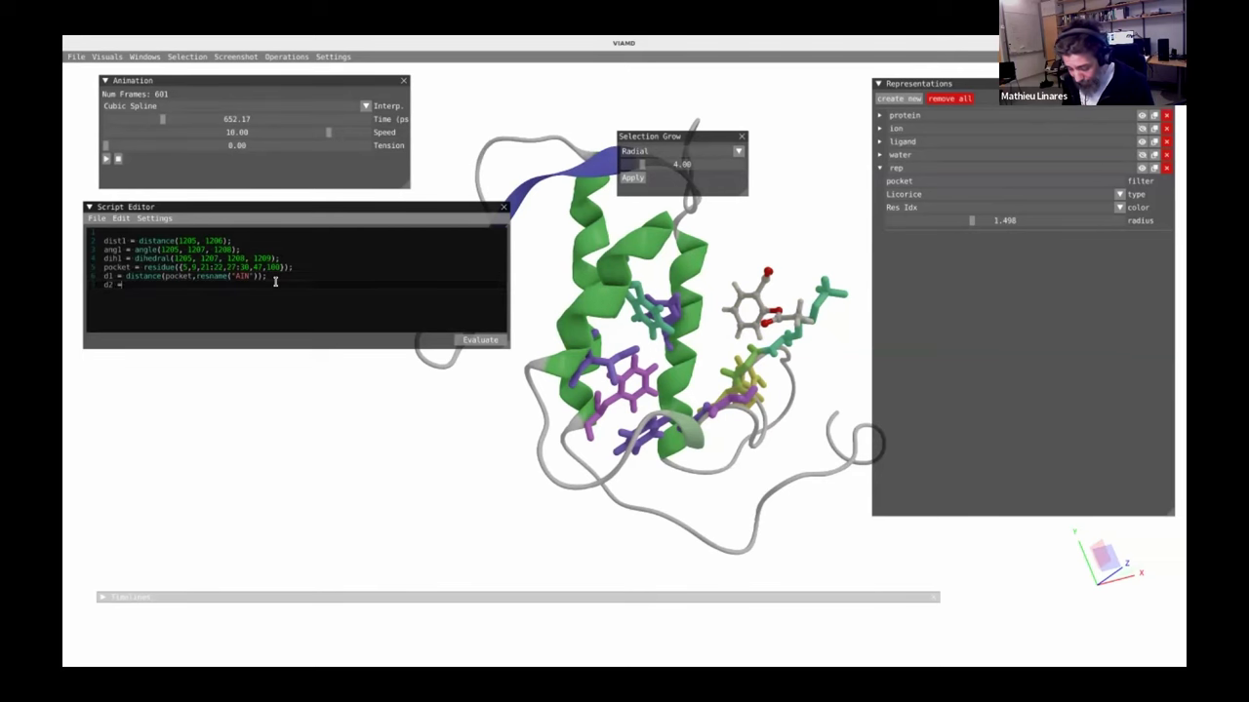
text(distance(p)
text(ar)
text(ir(pocket,)
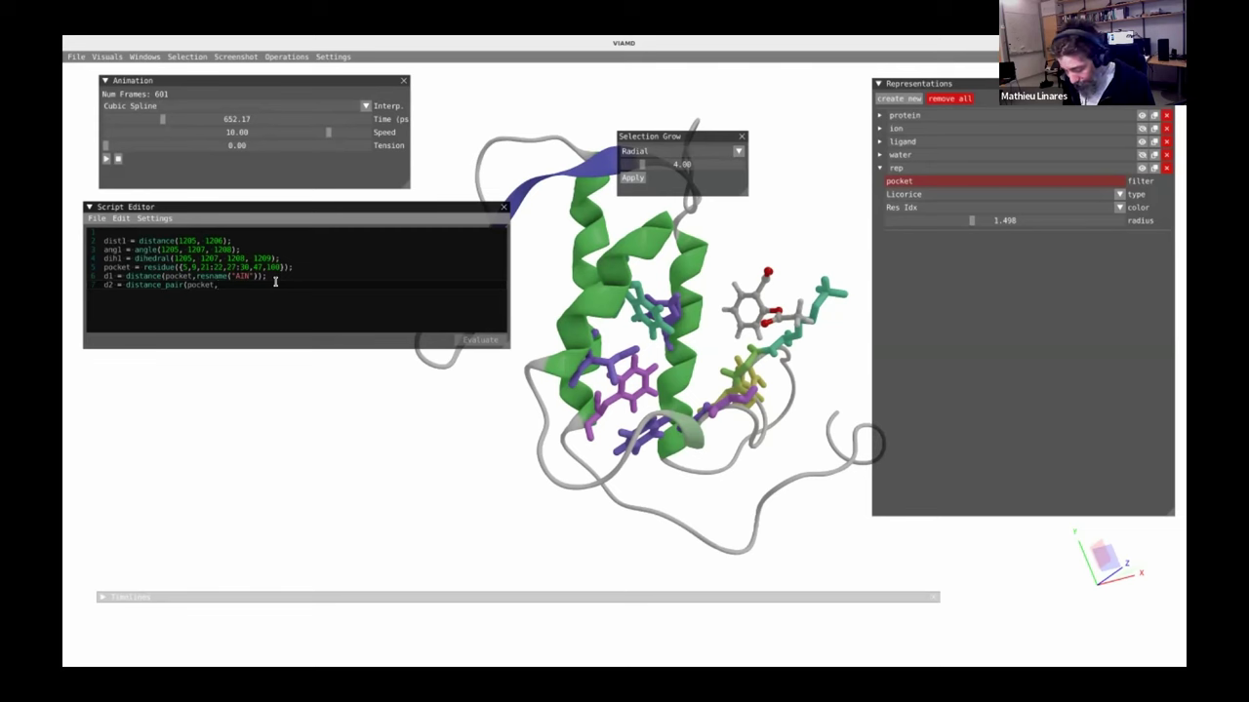
text(resname)
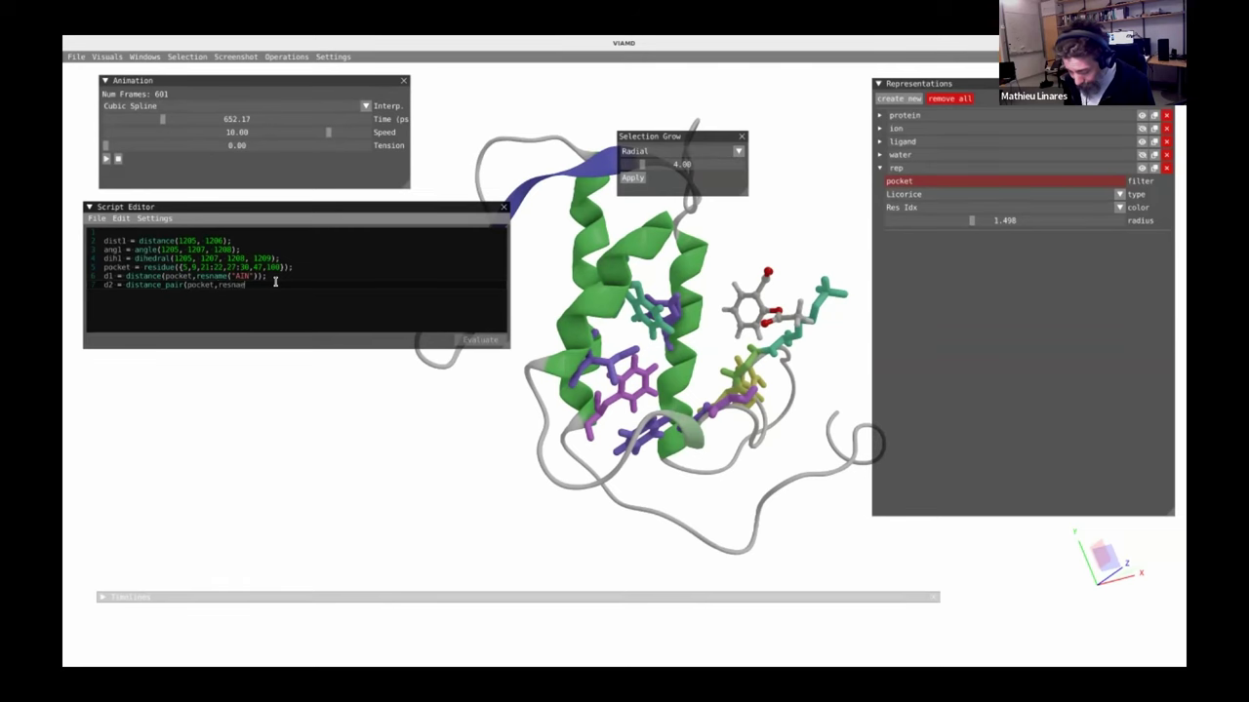
text(("AIN)
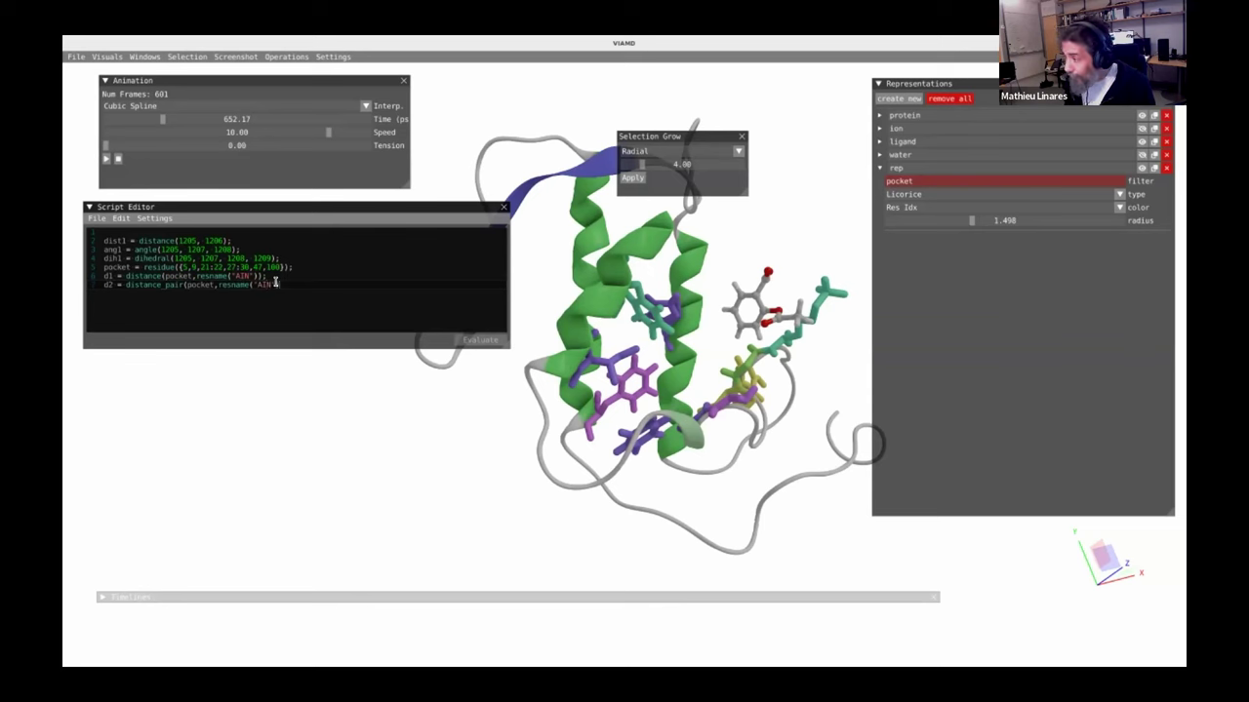
text("));)
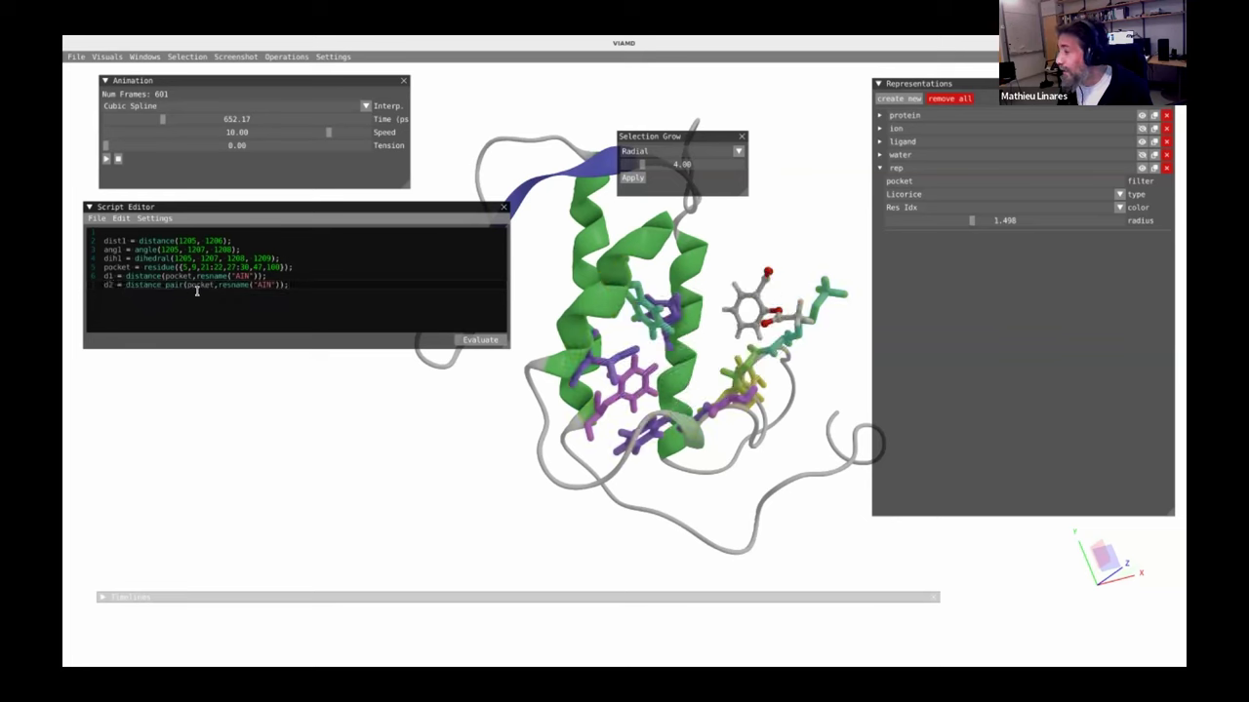
- Add the line d3 = distance_pair(pocket,com(resname("AIN"))); below the d2 definition in the script
mouse_move(197, 284)
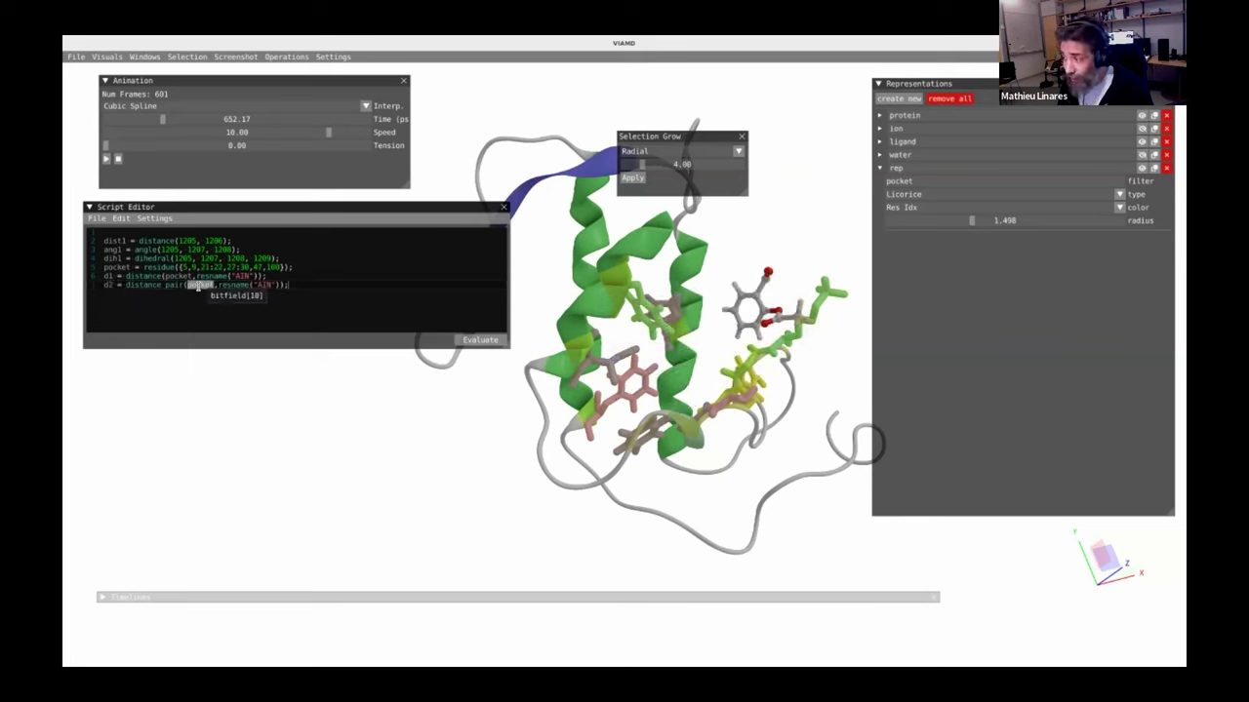
mouse_move(237, 290)
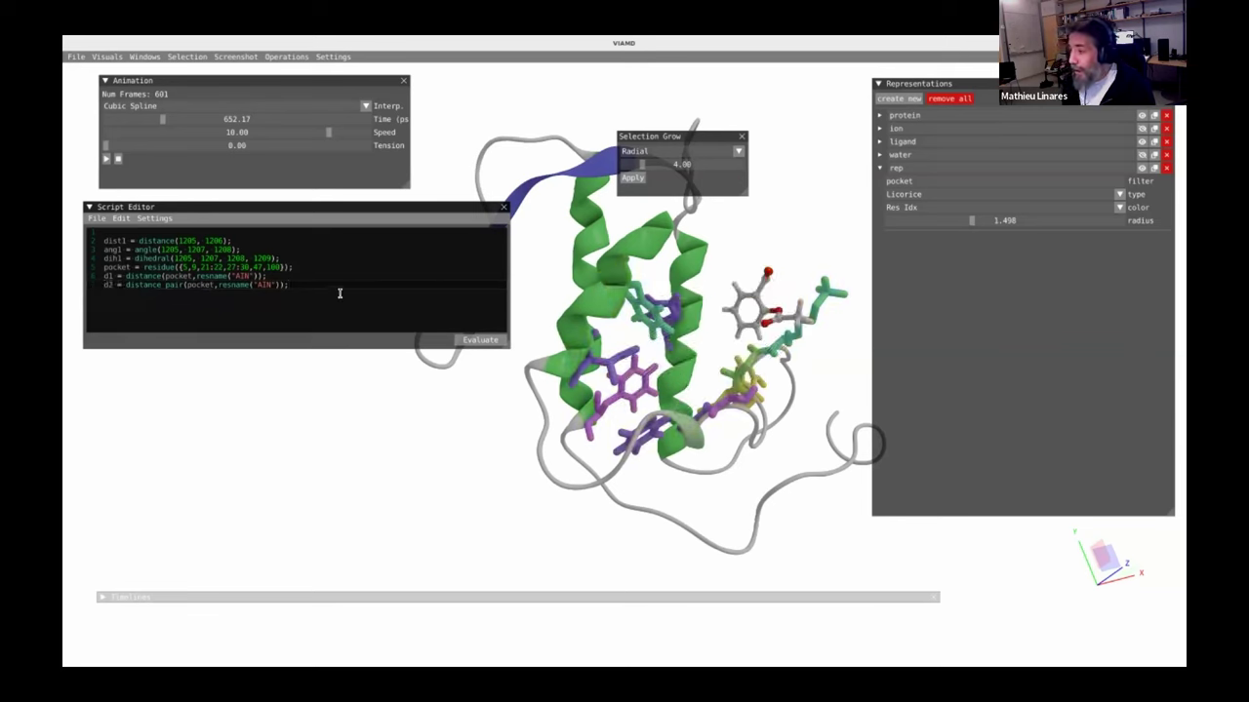
key(Return)
key(Return)
text(d3 = )
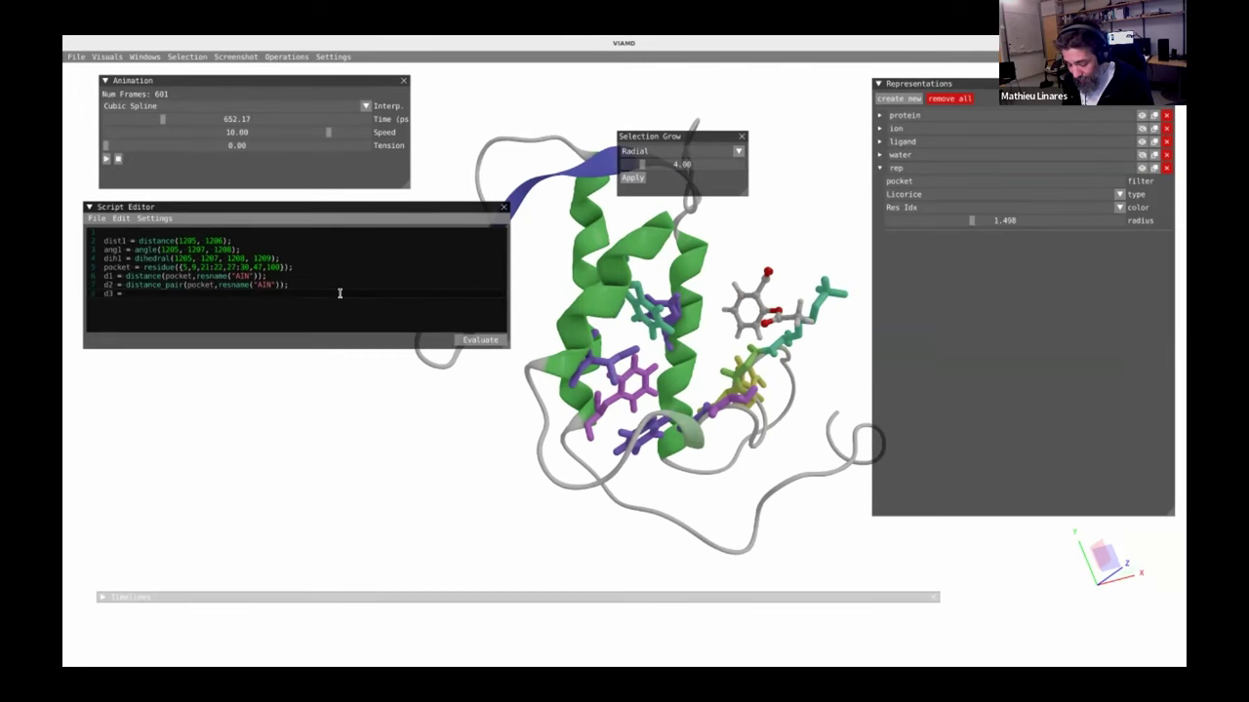
text(distance)
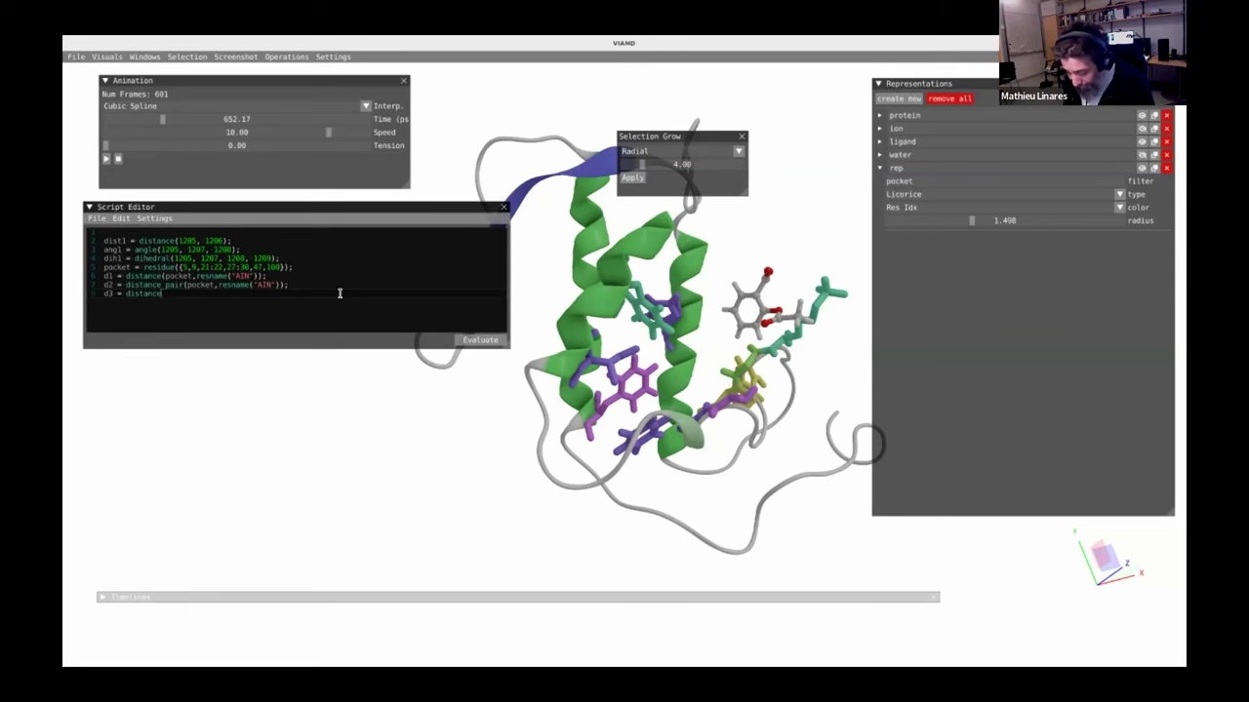
text(_pair(pocket,com(resname("AIN)
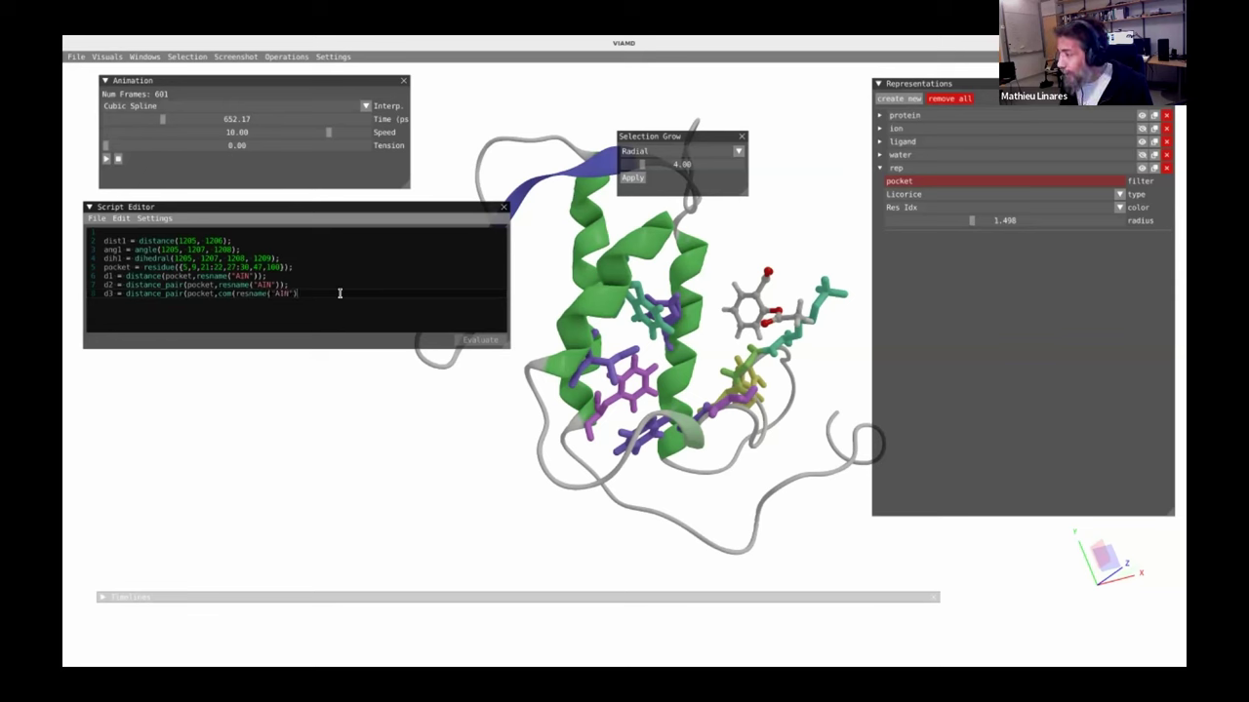
text();)
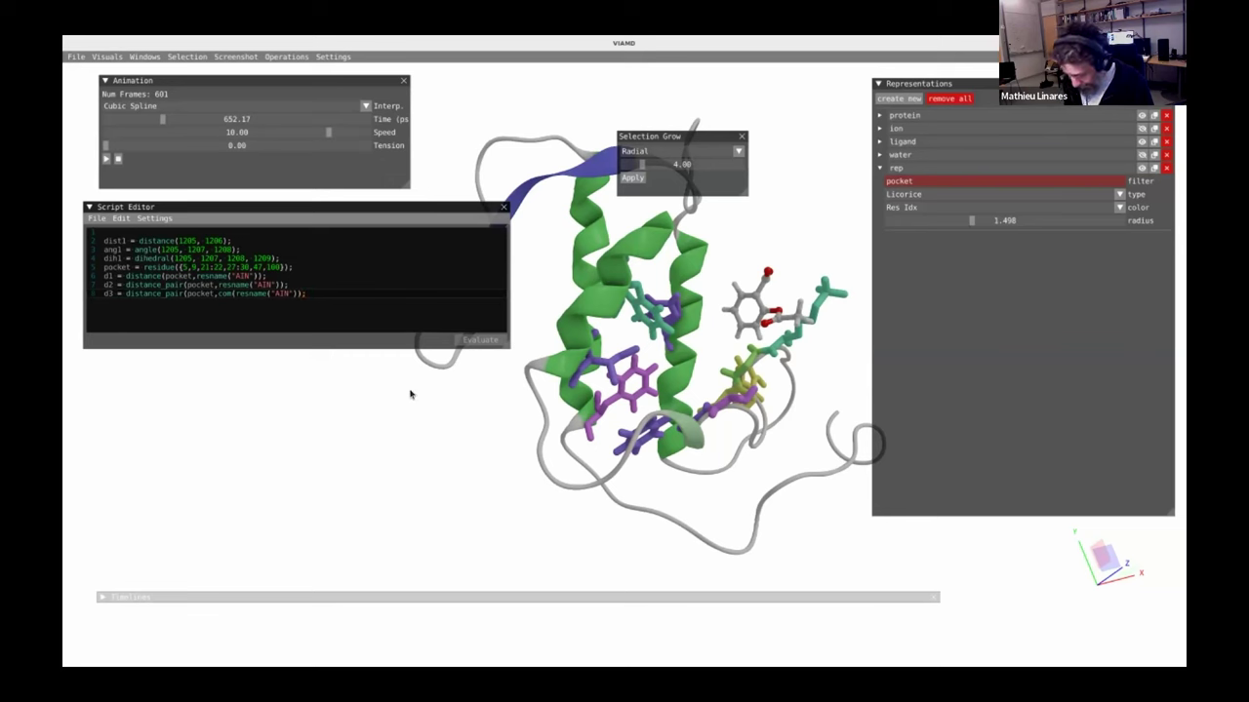
click(118, 308)
text())
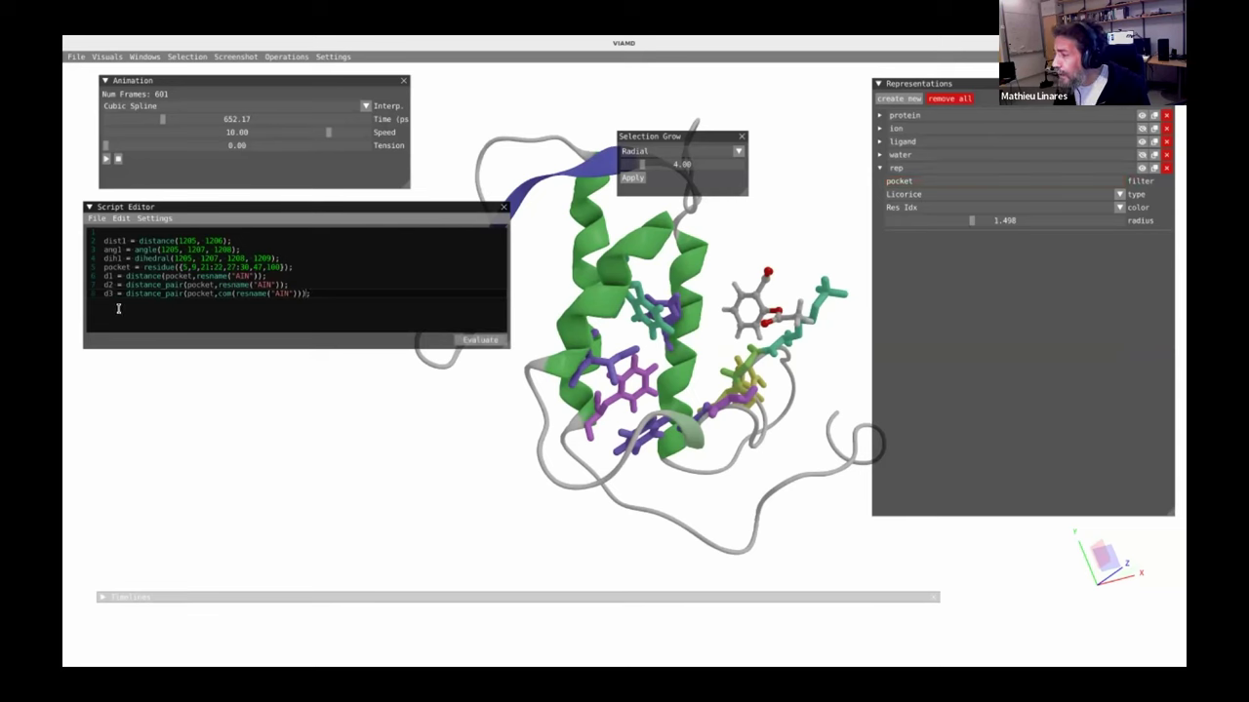
- Add the line d4 = distance_pair(flatten(pocket),com(resname("AIN"))); below the d3 definition and evaluate the script
mouse_move(115, 298)
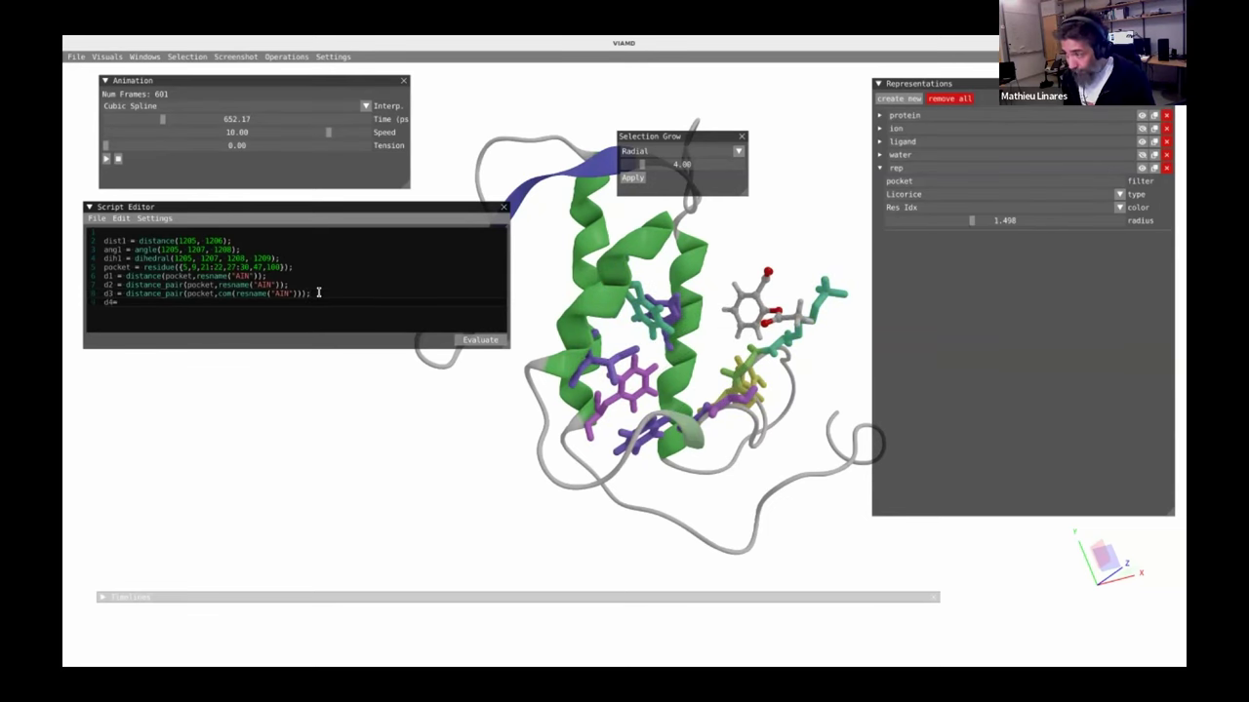
text(= d)
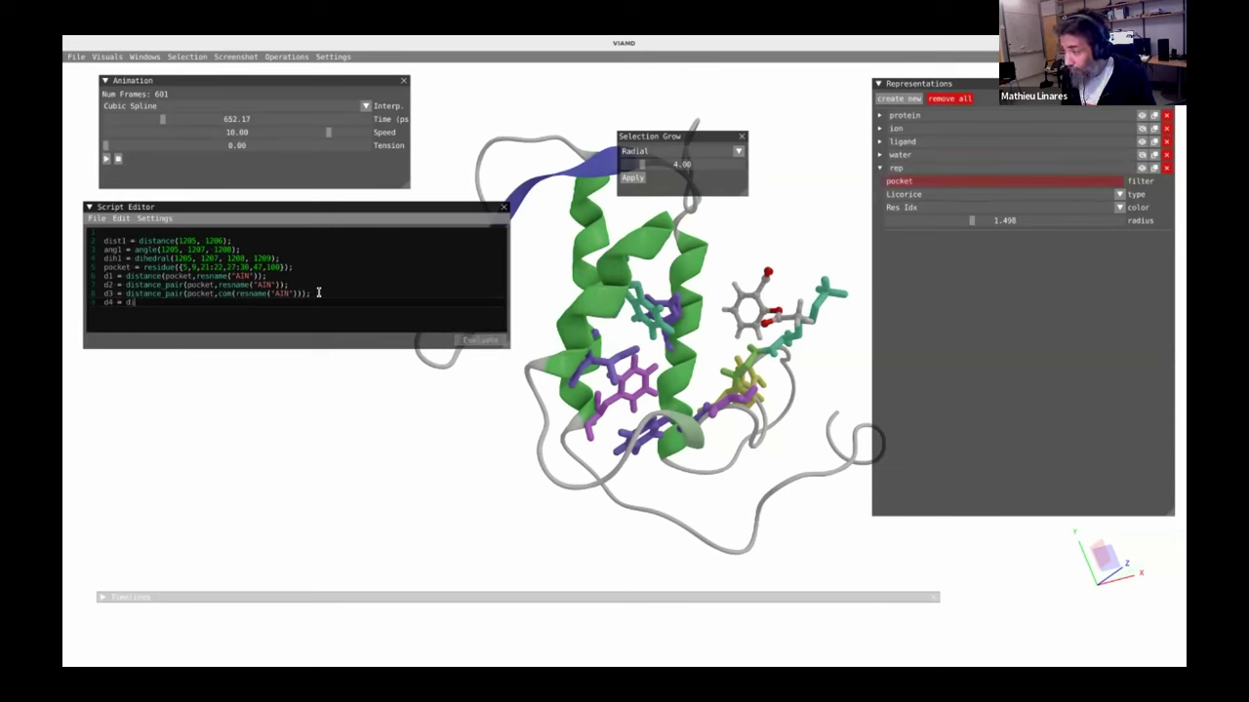
text(istance(_pair(fla)
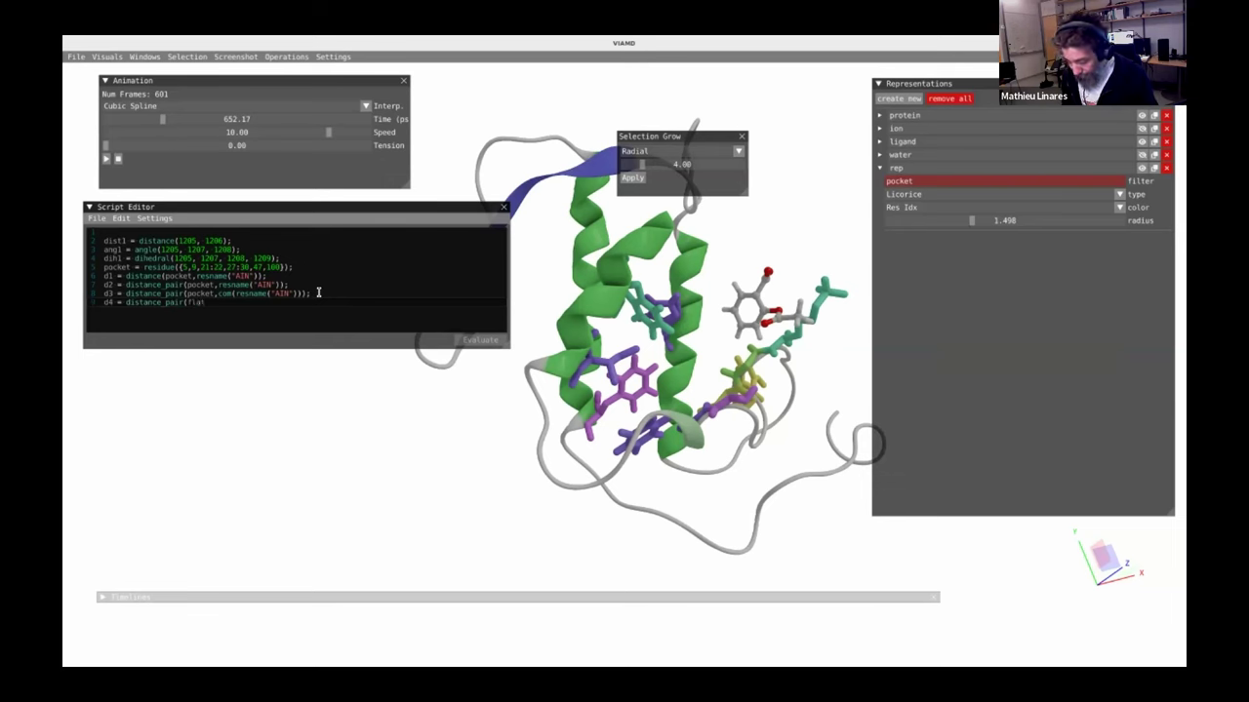
text(tten(pocket),com(resname("AIN)
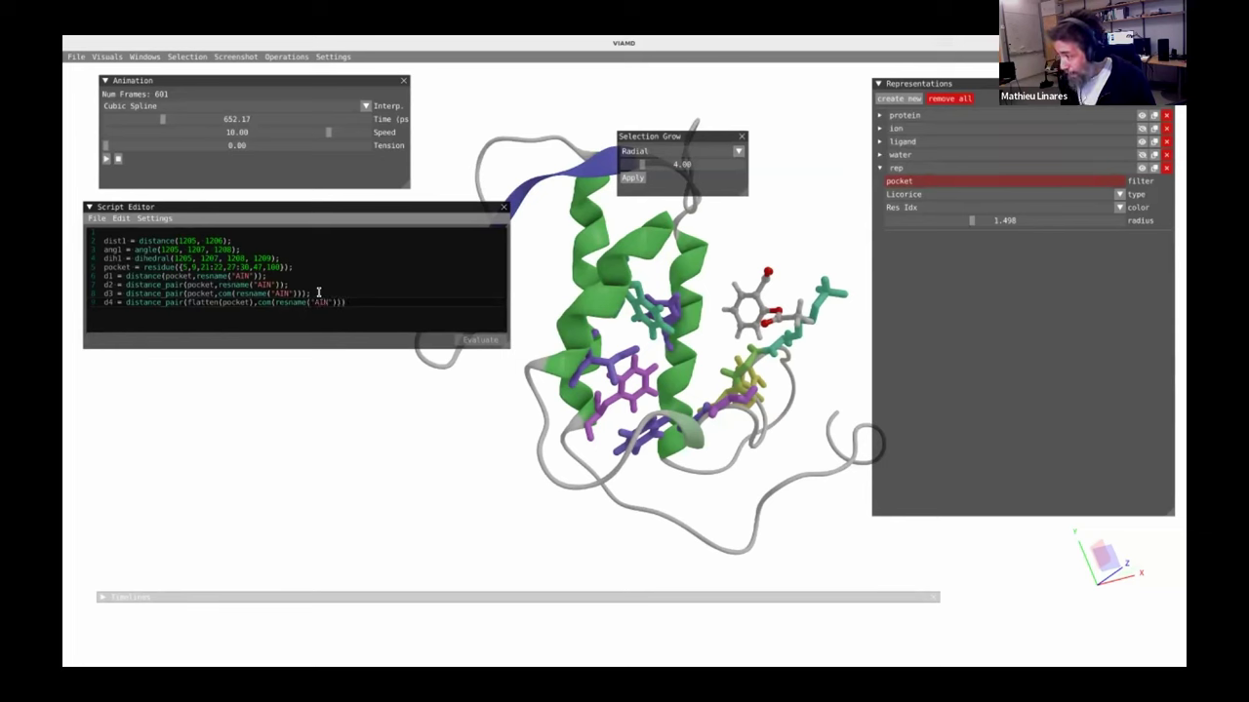
text(;)
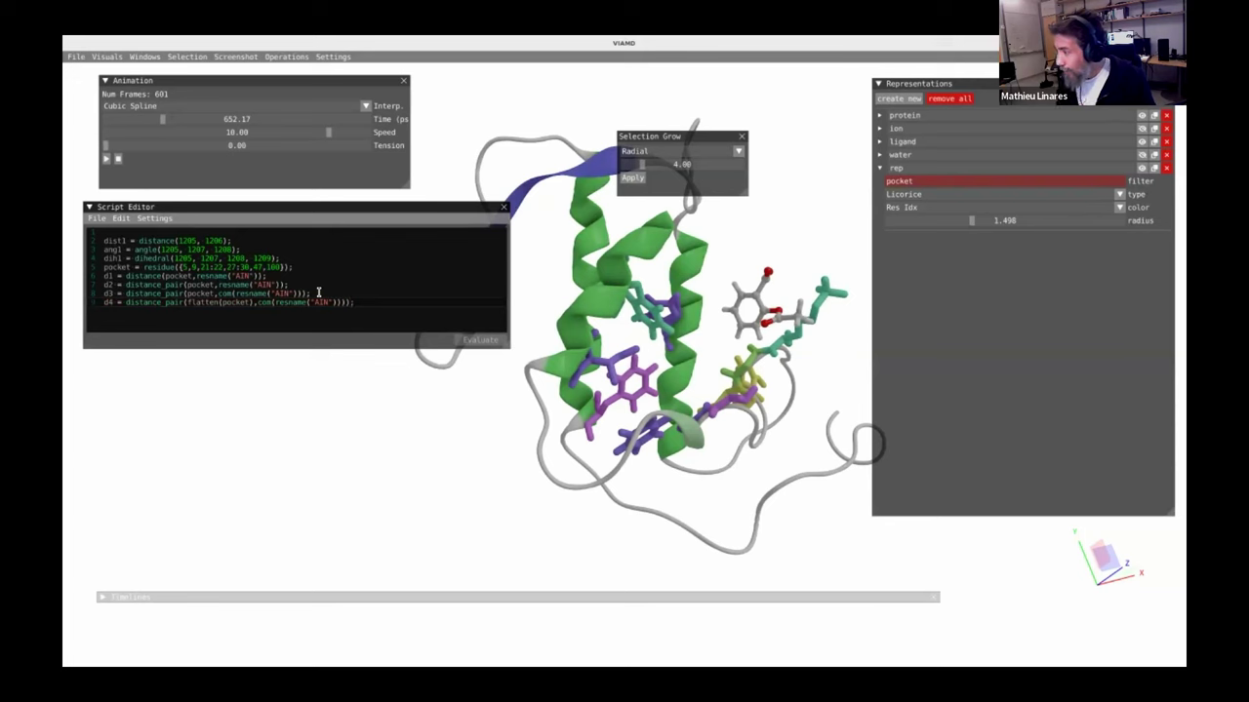
mouse_move(235, 302)
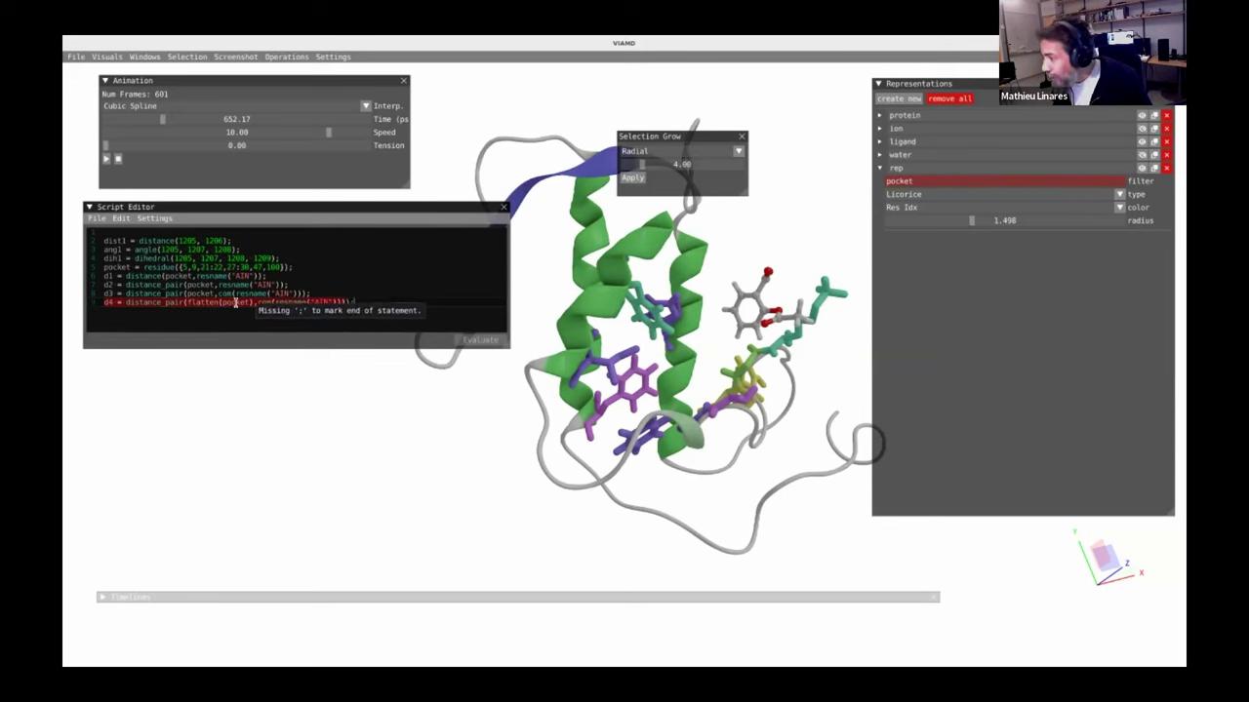
click(345, 304)
key(BackSpace)
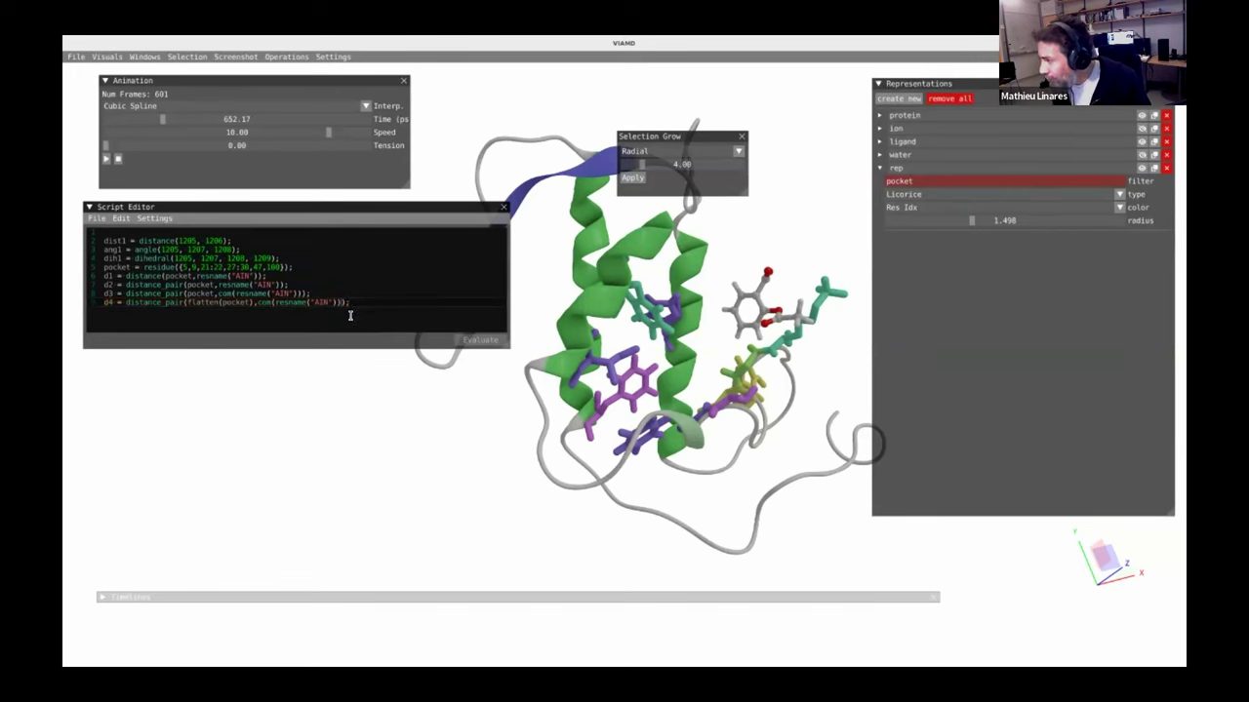
click(478, 342)
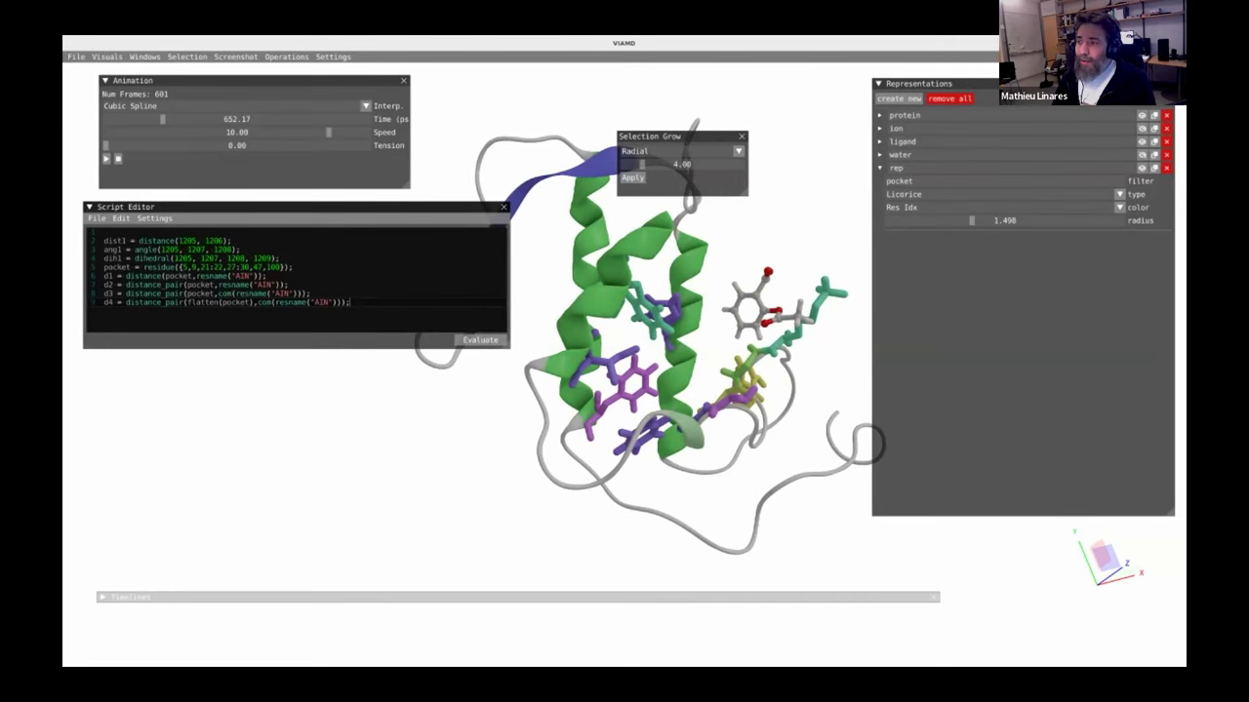
- Bring the energy file aspirin-phospholipase.edr from the file manager's aspirin folder into VIAMD as a table import in the script
key(alt+Tab)
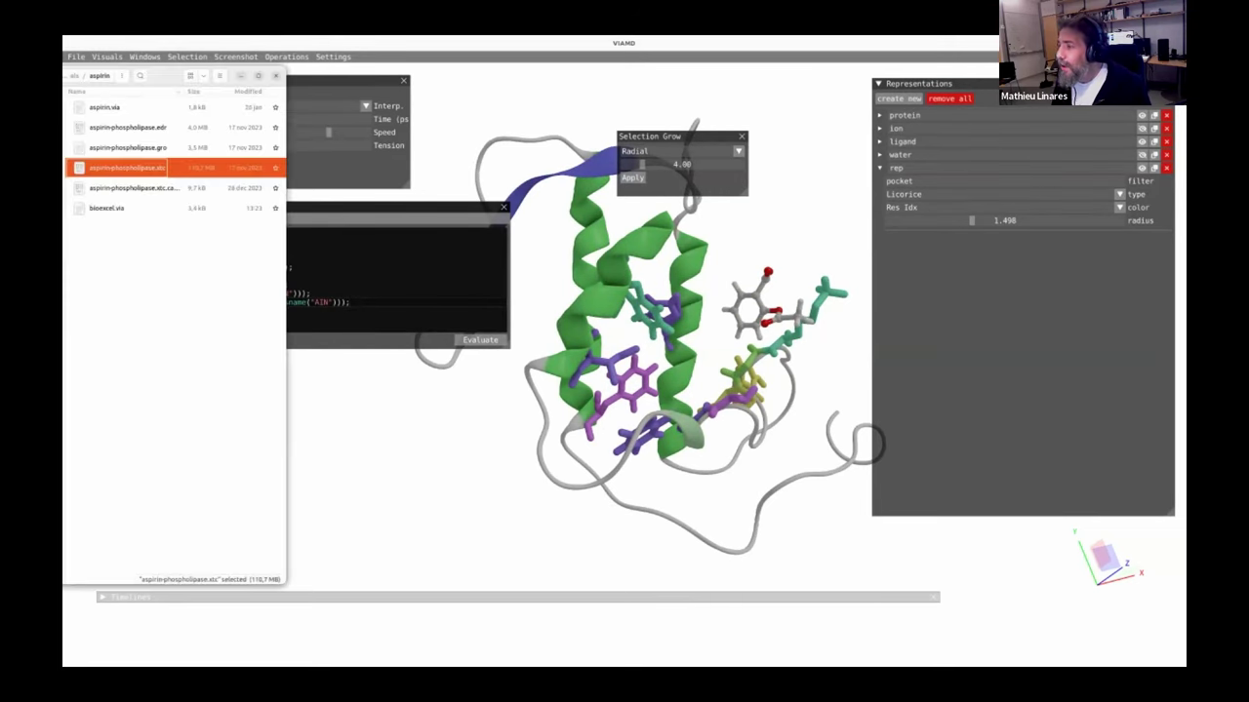
drag(166, 78, 169, 98)
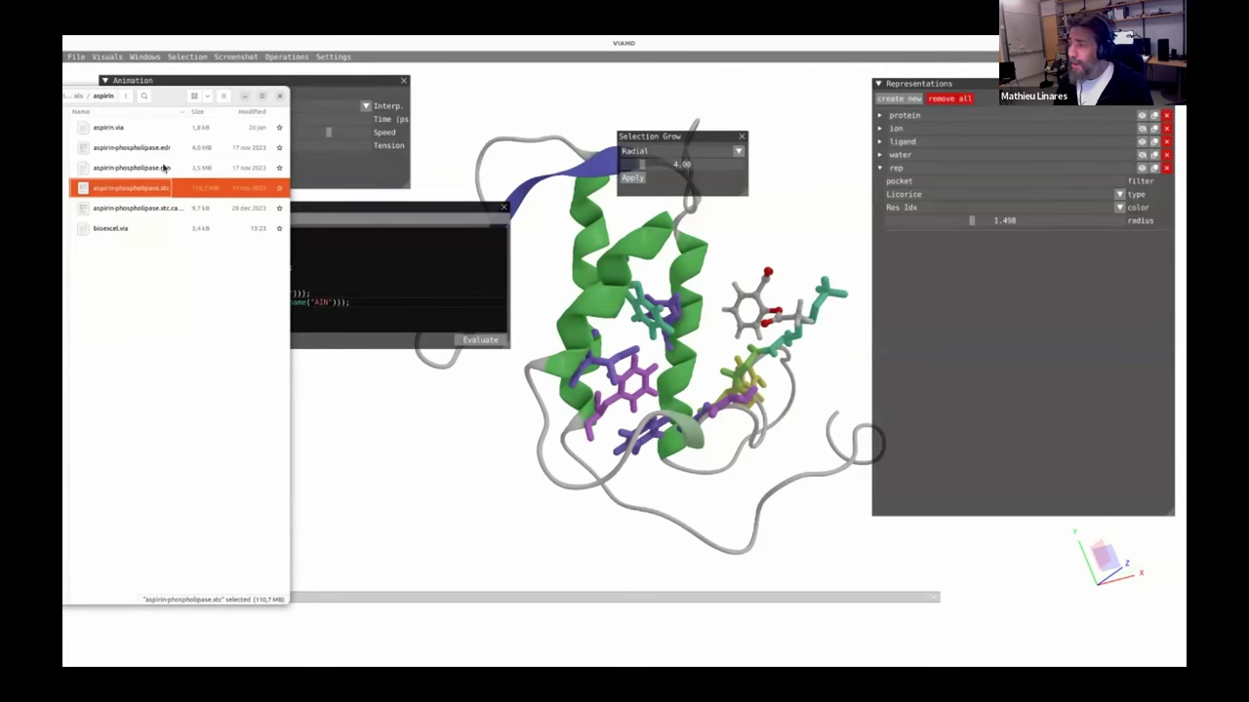
click(113, 149)
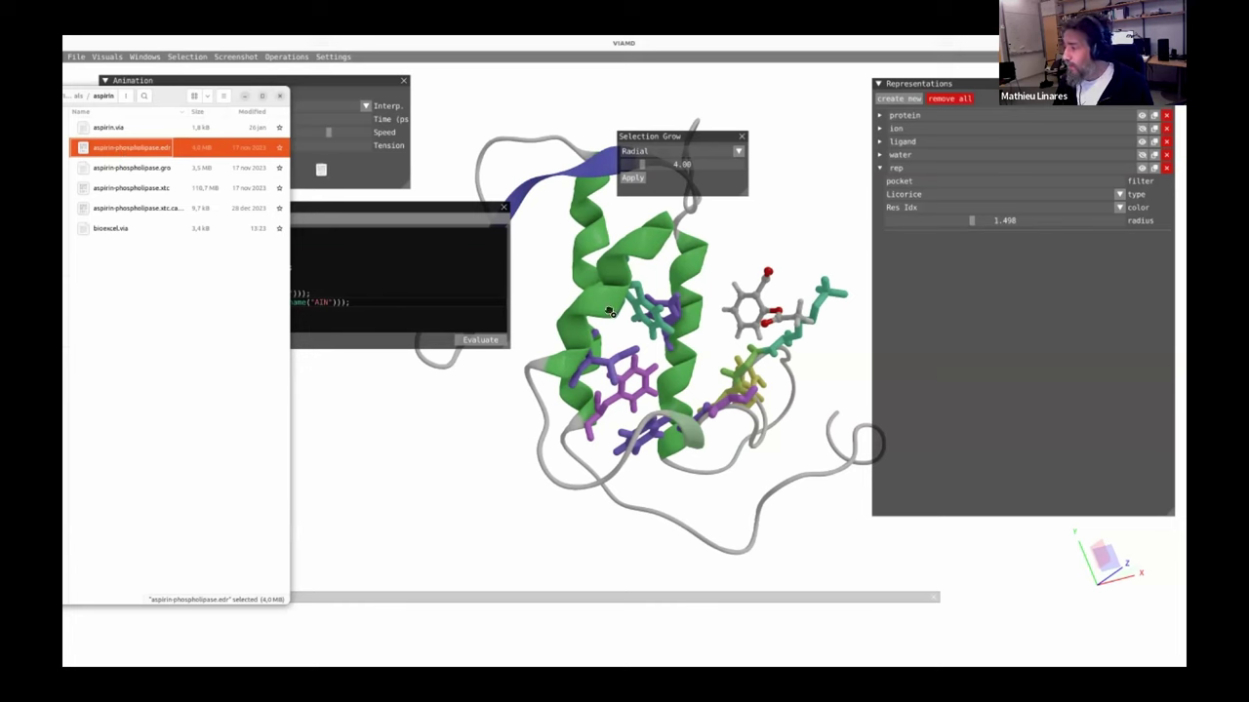
drag(610, 312, 384, 281)
click(376, 317)
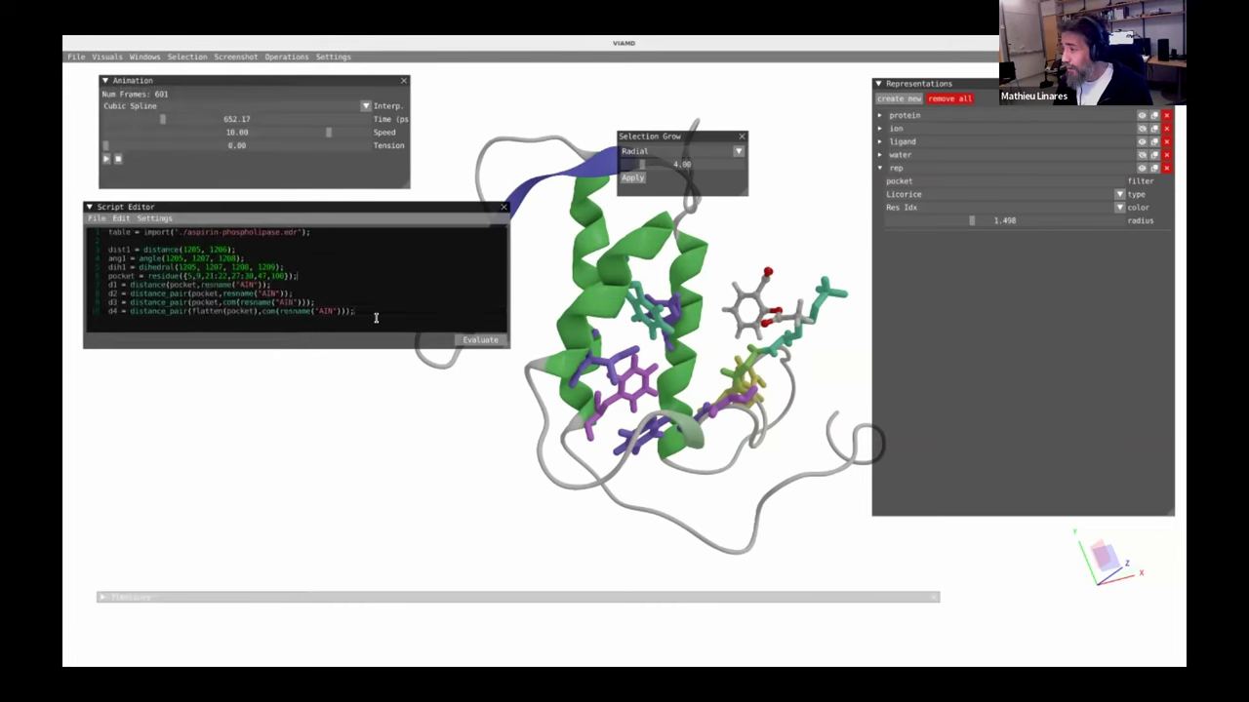
mouse_move(153, 249)
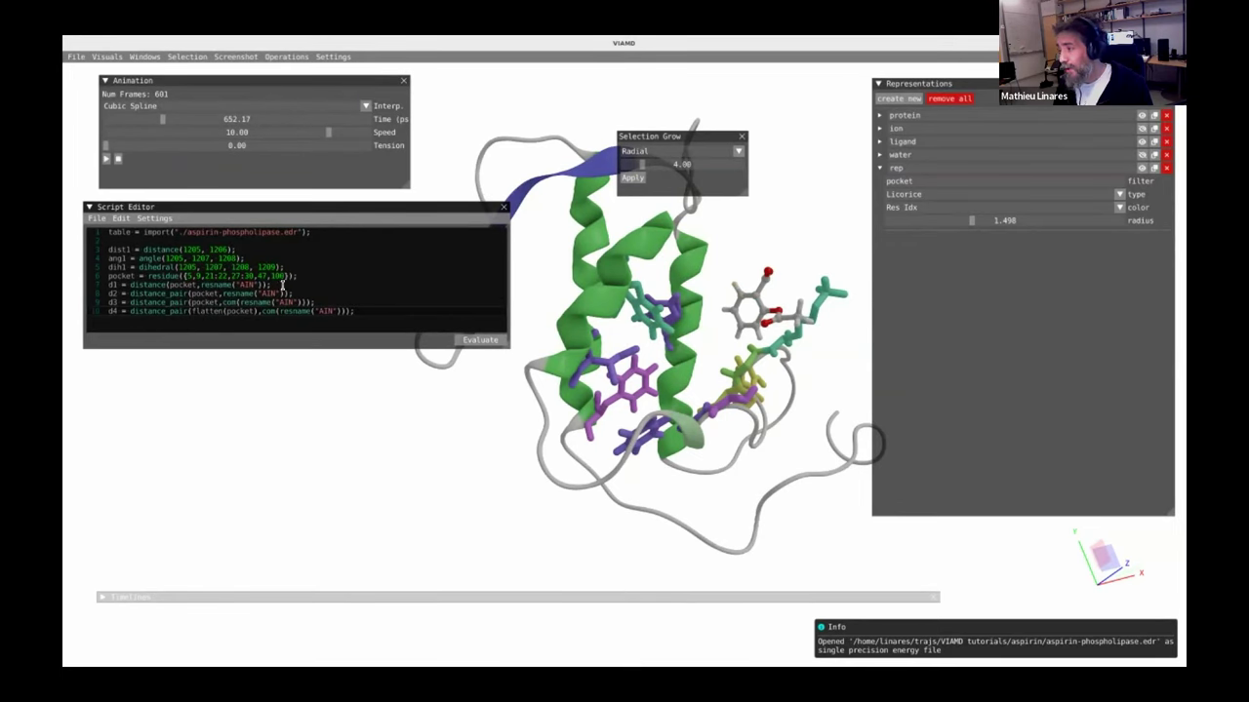
- Add the line Coul = import("./aspirin-phospholipase.edr", 68); at the end of the script and check which energy term it imports
click(365, 319)
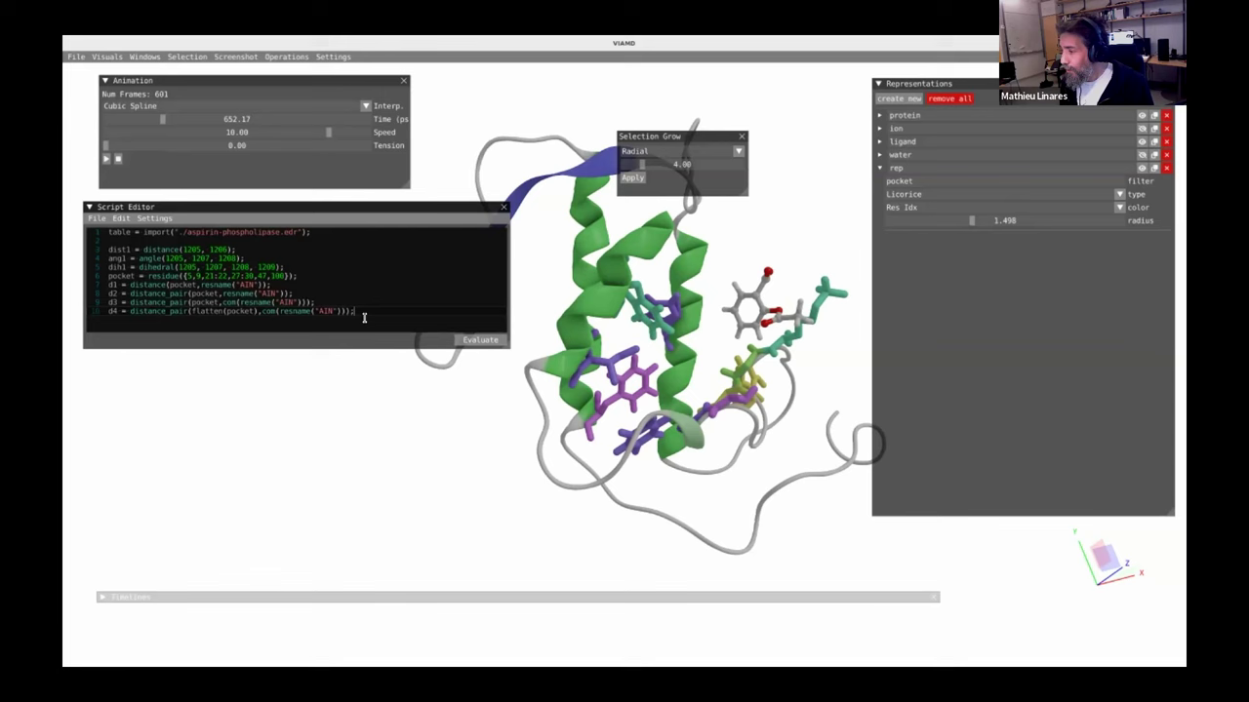
key(Return)
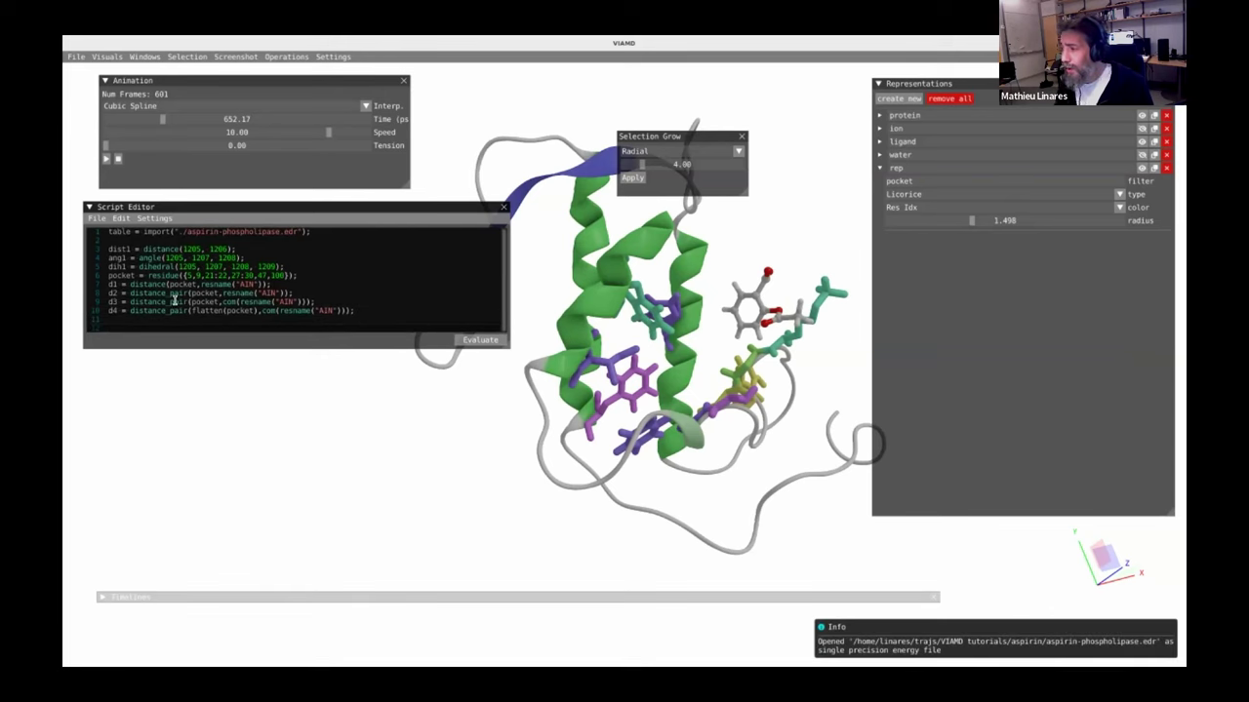
mouse_move(160, 233)
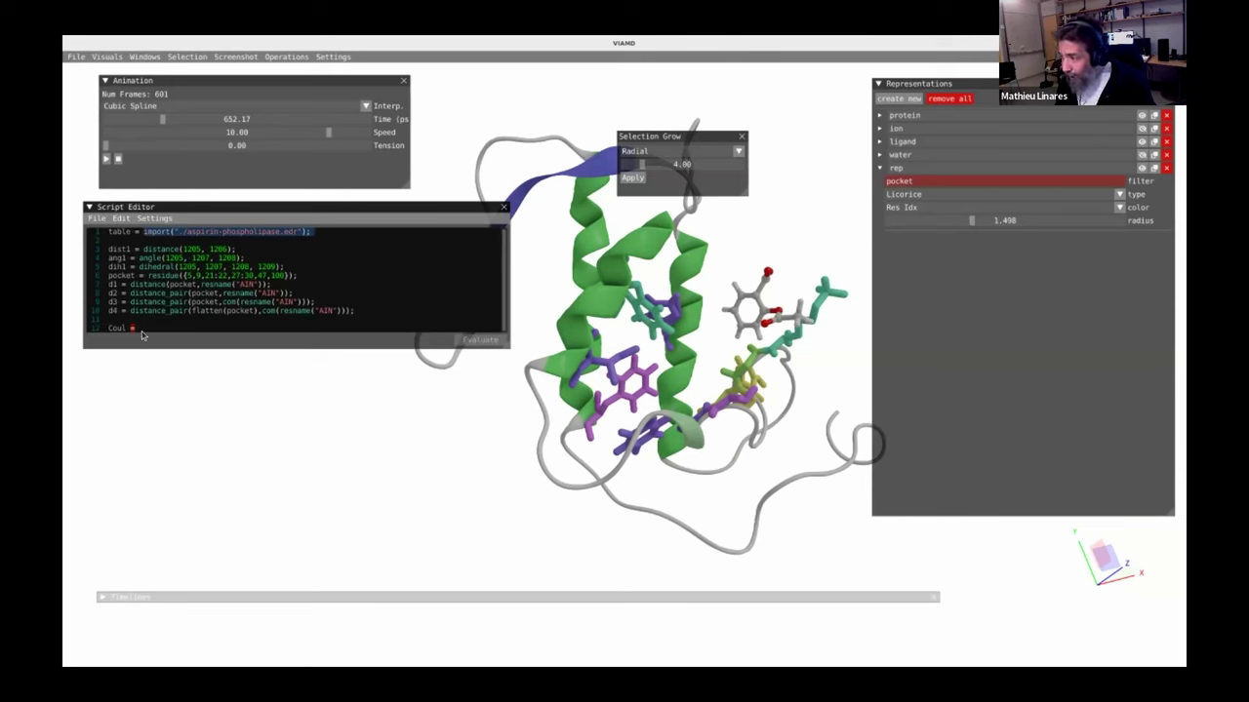
text(import("./aspirin-phospholipase.edr");)
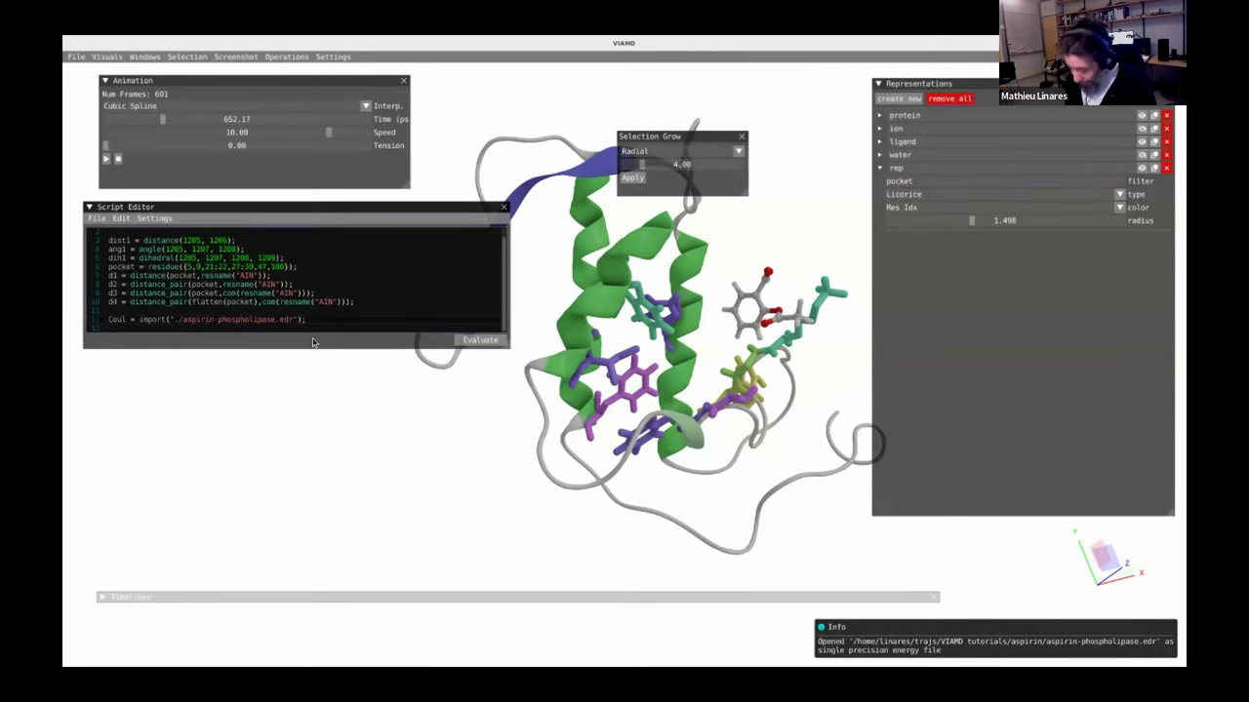
text(, 6)
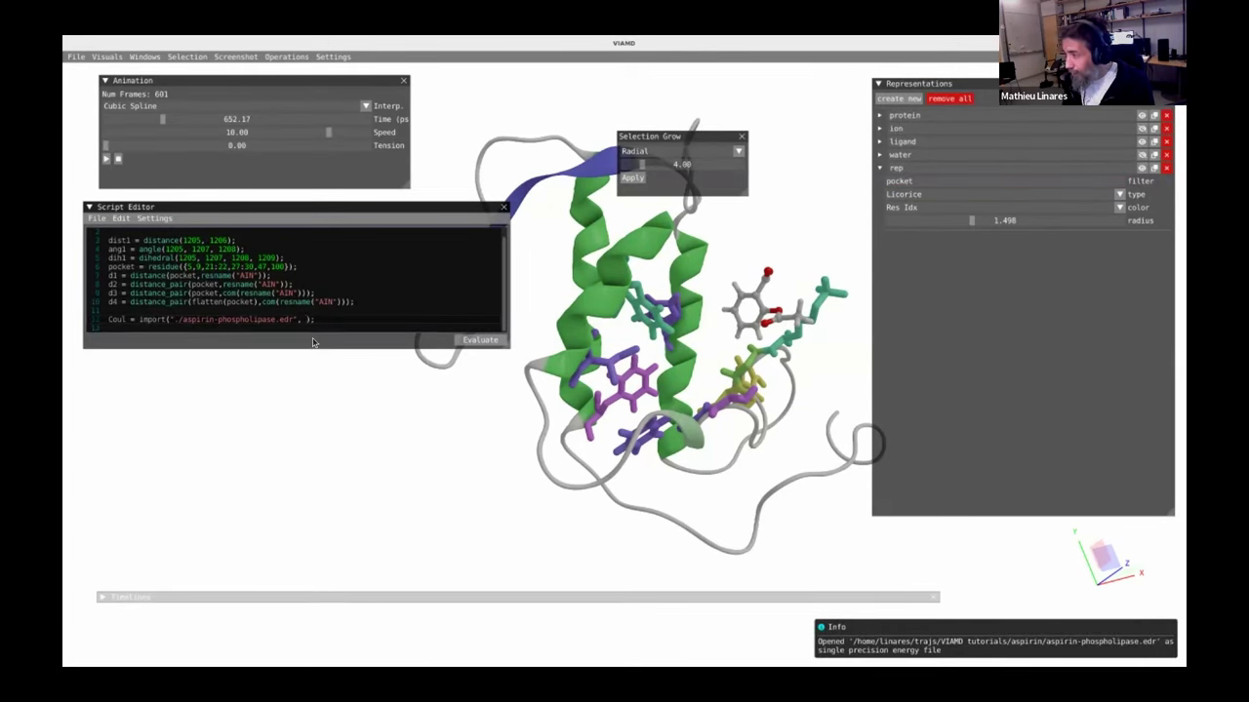
text(8)
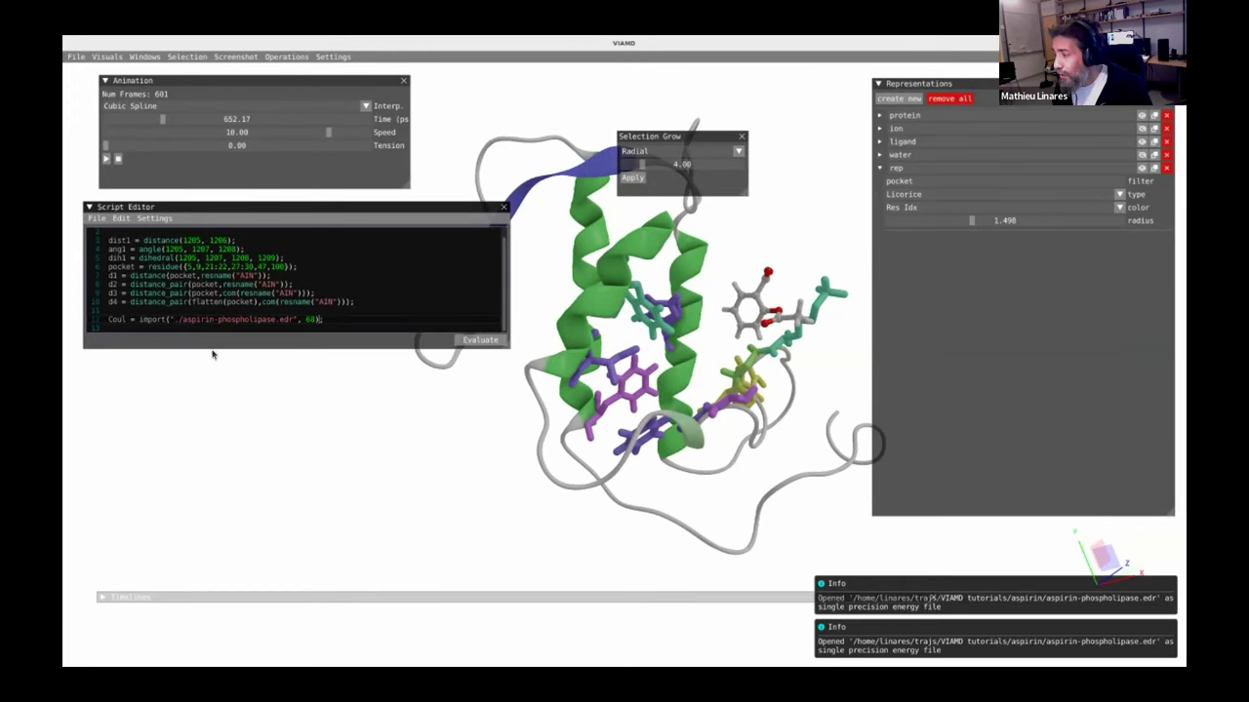
mouse_move(153, 325)
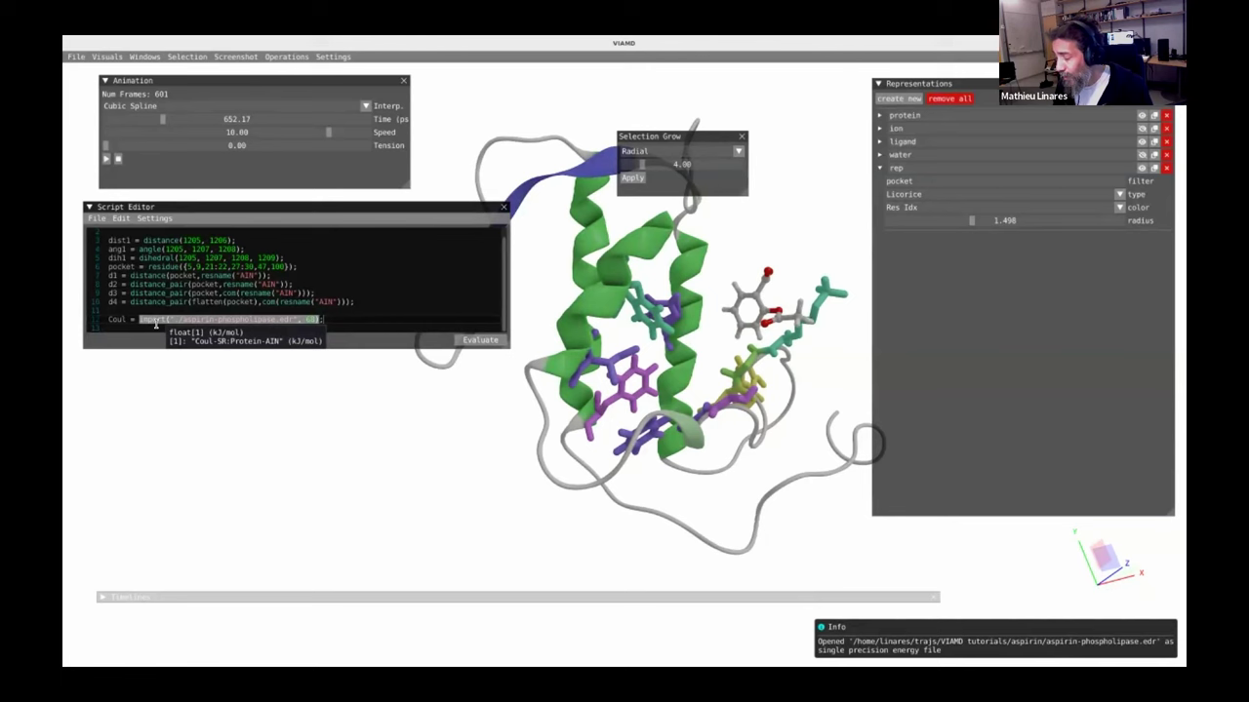
- Duplicate the Coul import line below itself, name the copy LJ, and enlarge the Script Editor to show the whole script
drag(343, 320, 131, 325)
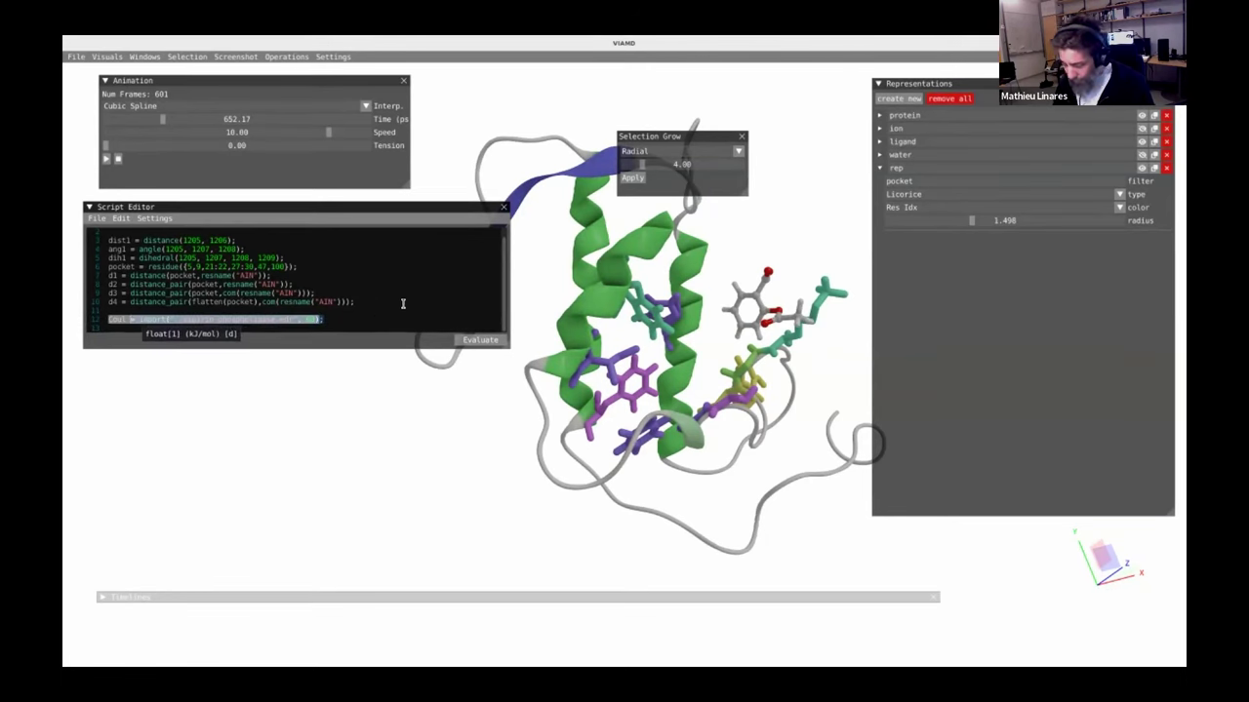
key(ctrl+c)
click(336, 322)
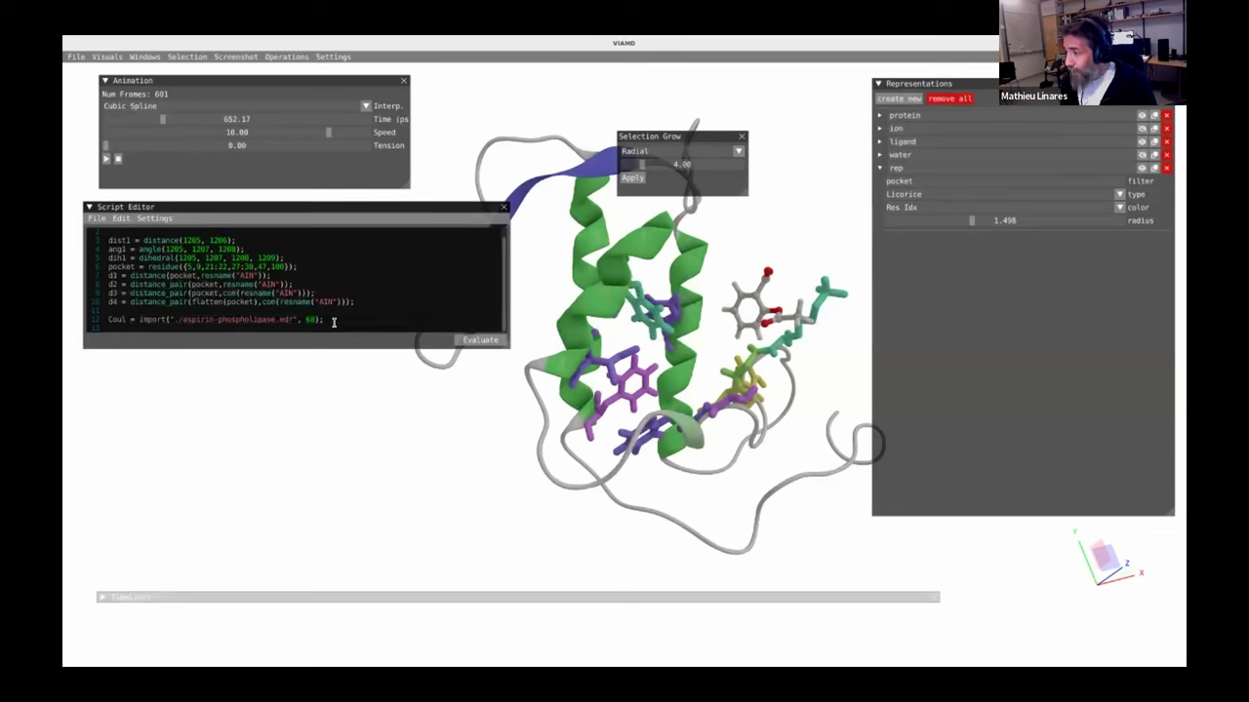
key(Return)
key(ctrl+v)
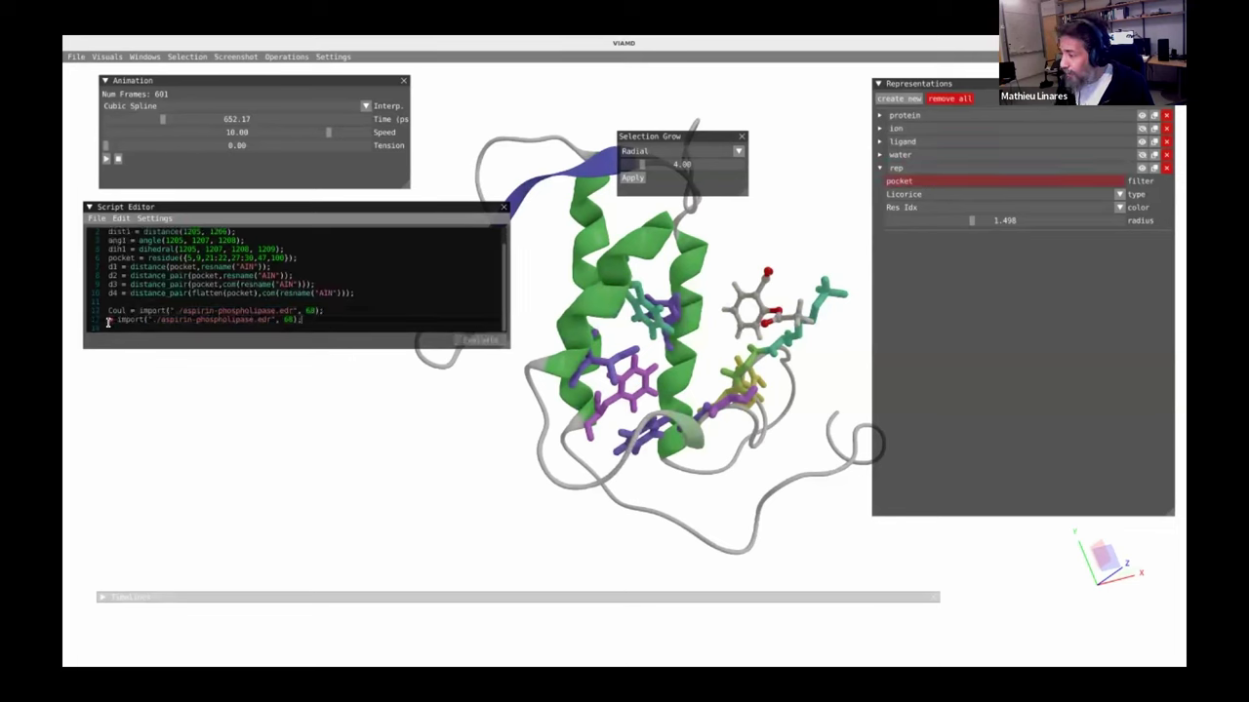
text(LJ)
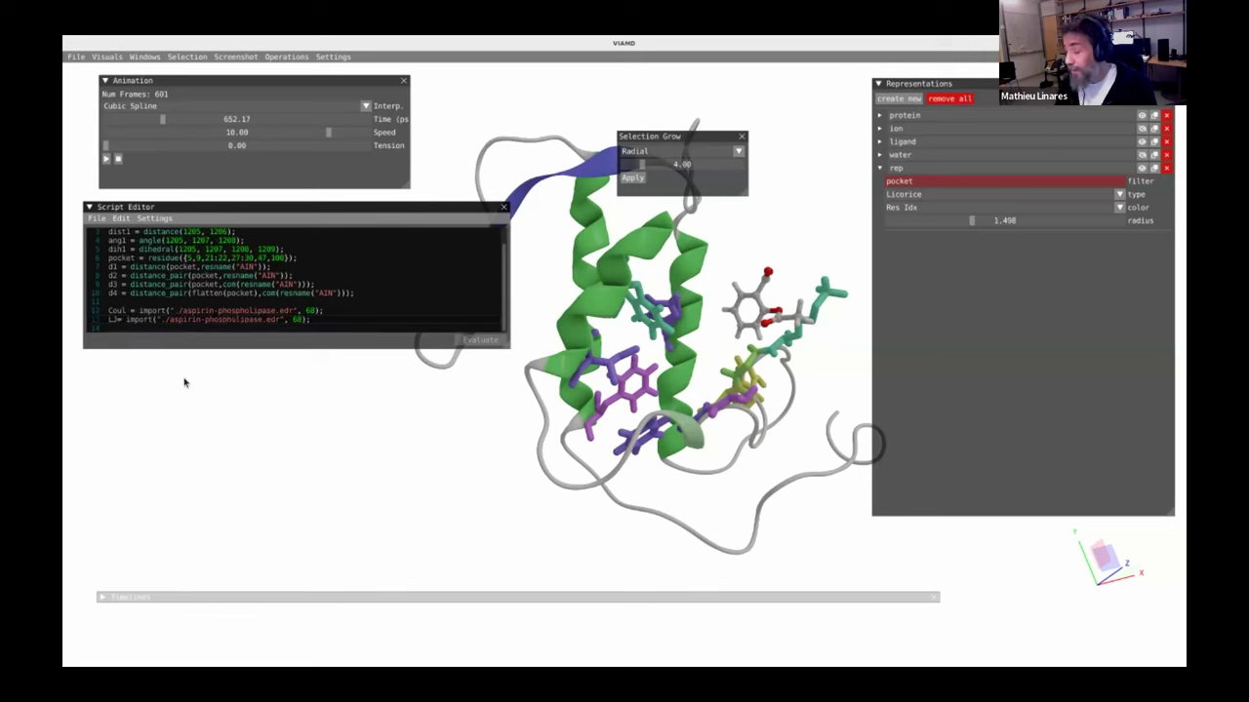
drag(507, 347, 513, 423)
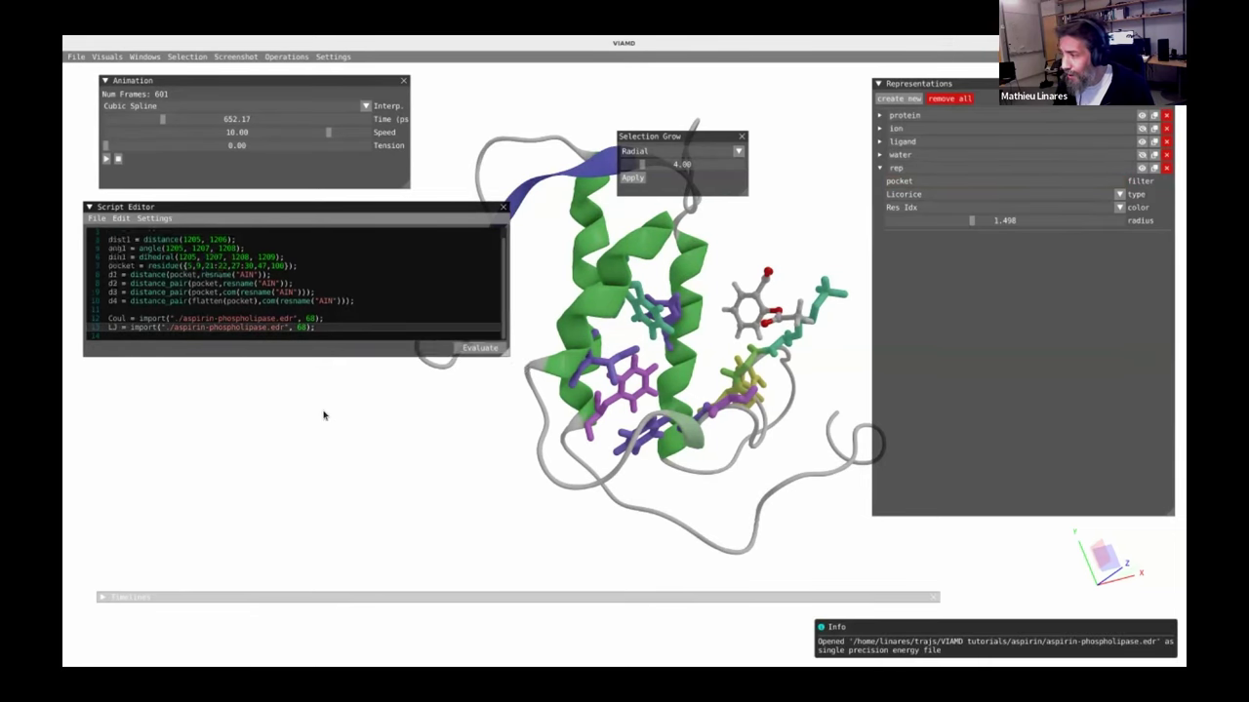
click(128, 349)
mouse_move(120, 340)
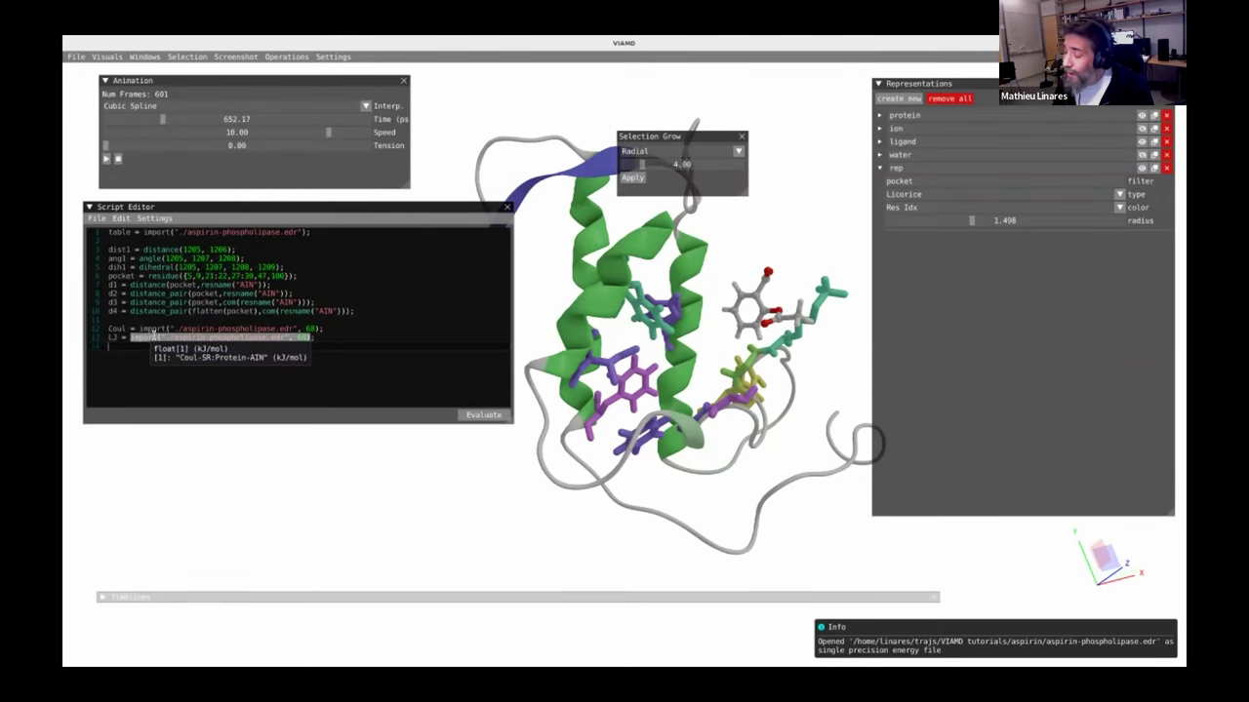
- Add the line TOT = Coul + LJ; at the end of the script and evaluate it
click(345, 344)
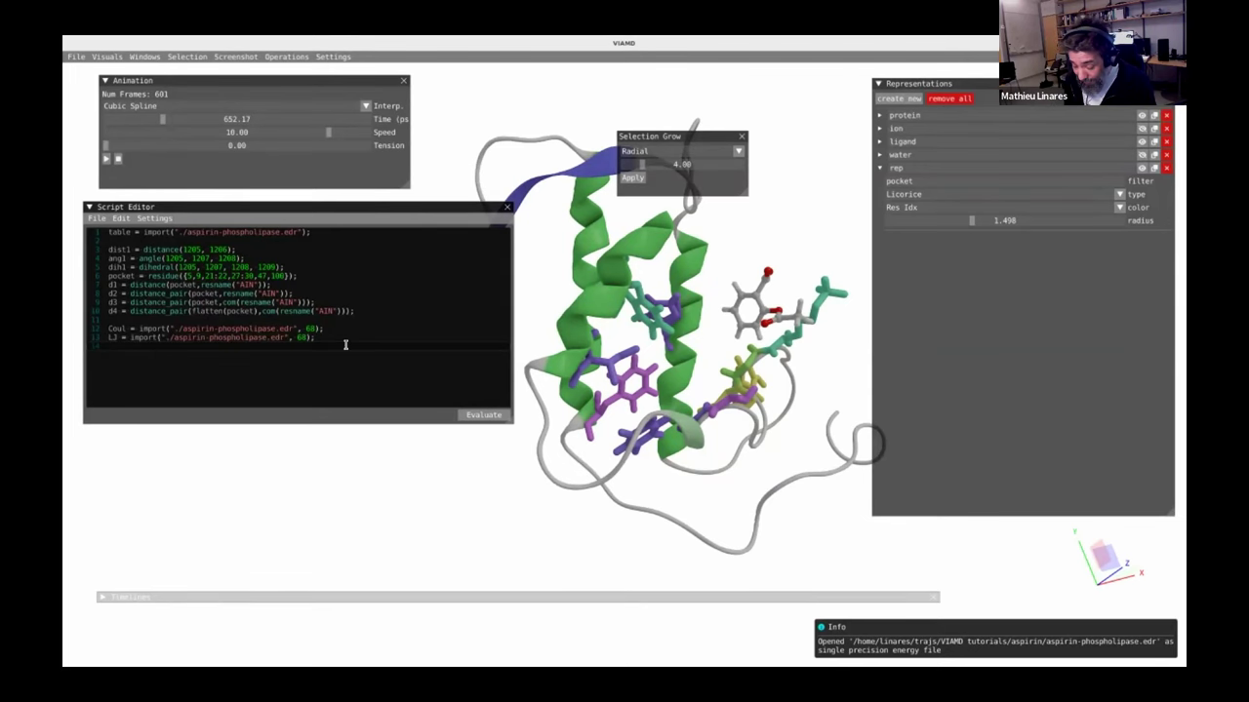
text(TOT = )
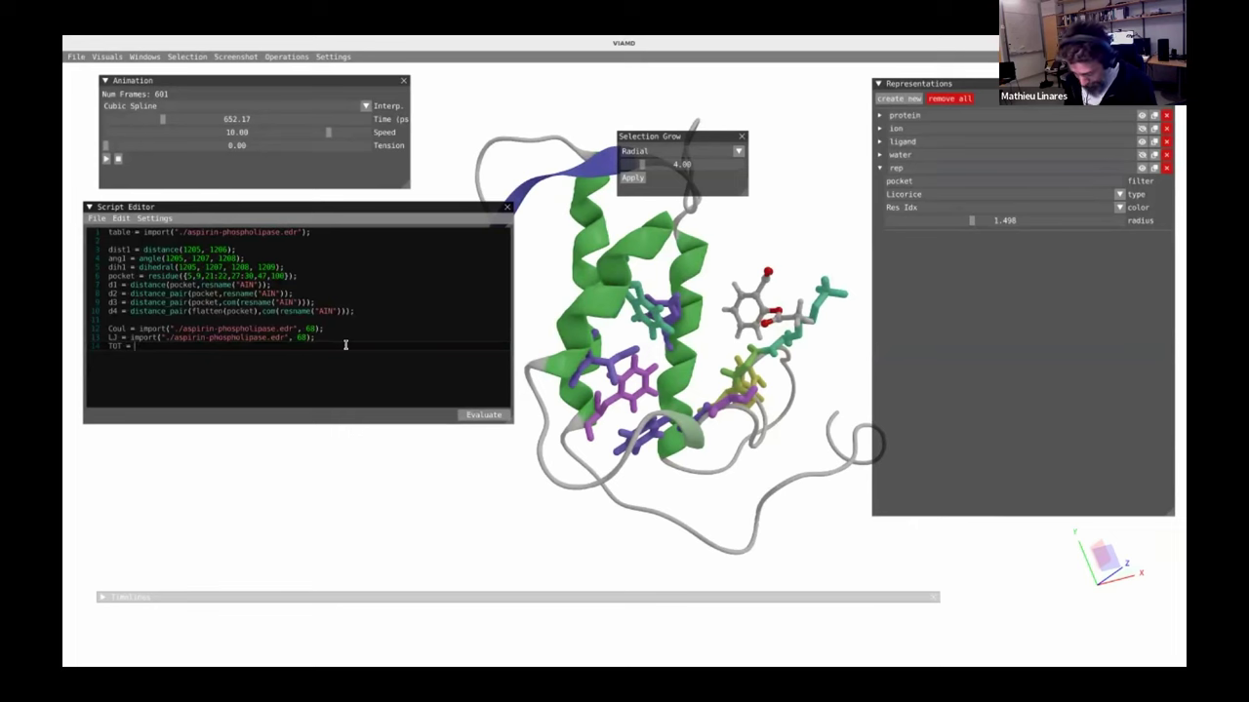
text(coul + LJ;)
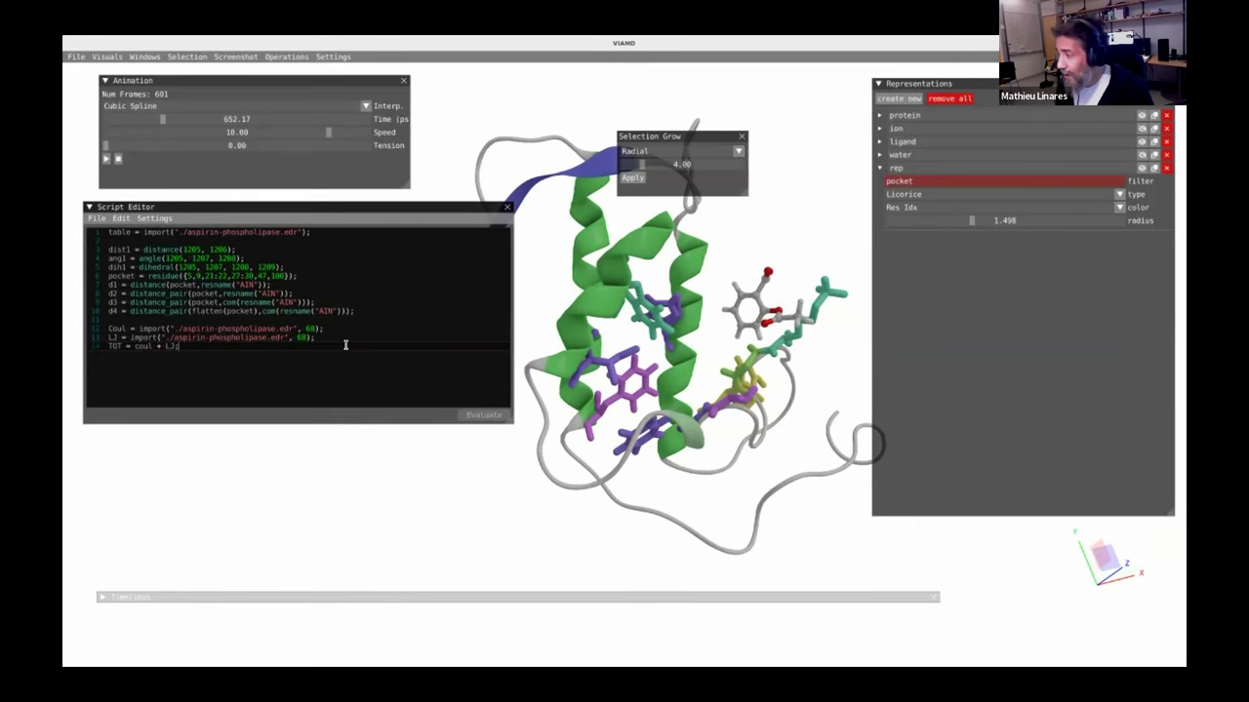
mouse_move(145, 349)
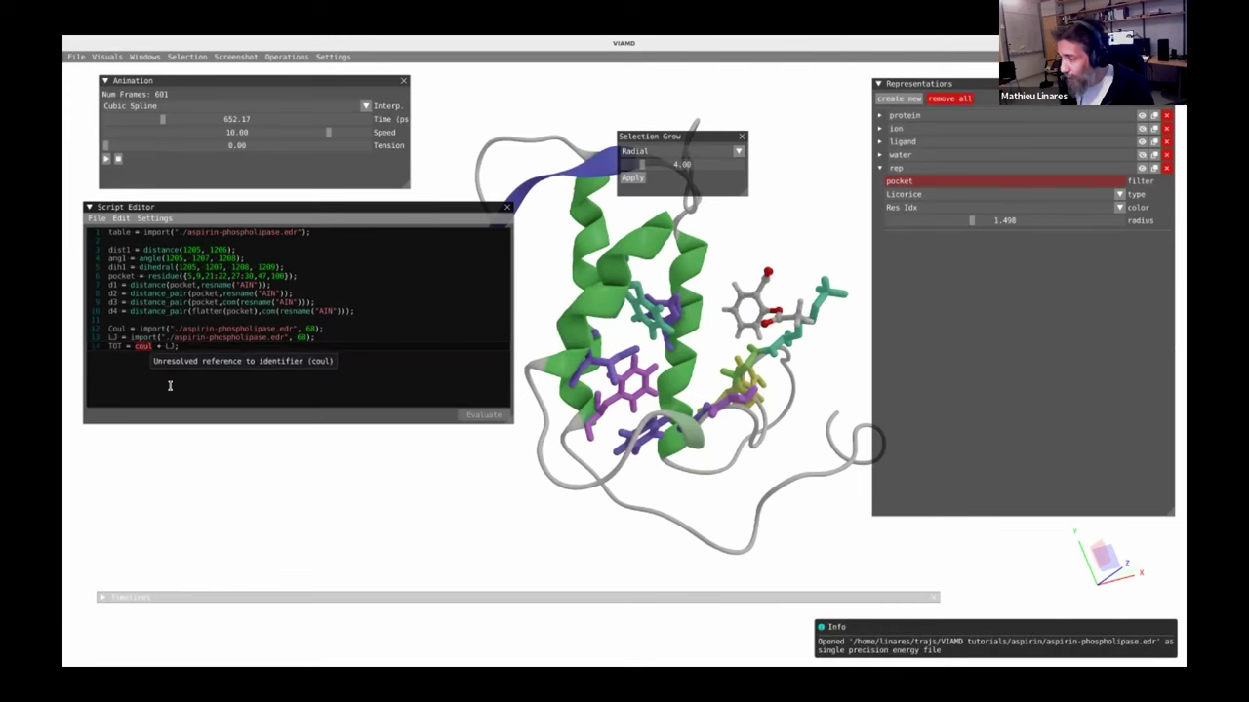
key(BackSpace)
text(C)
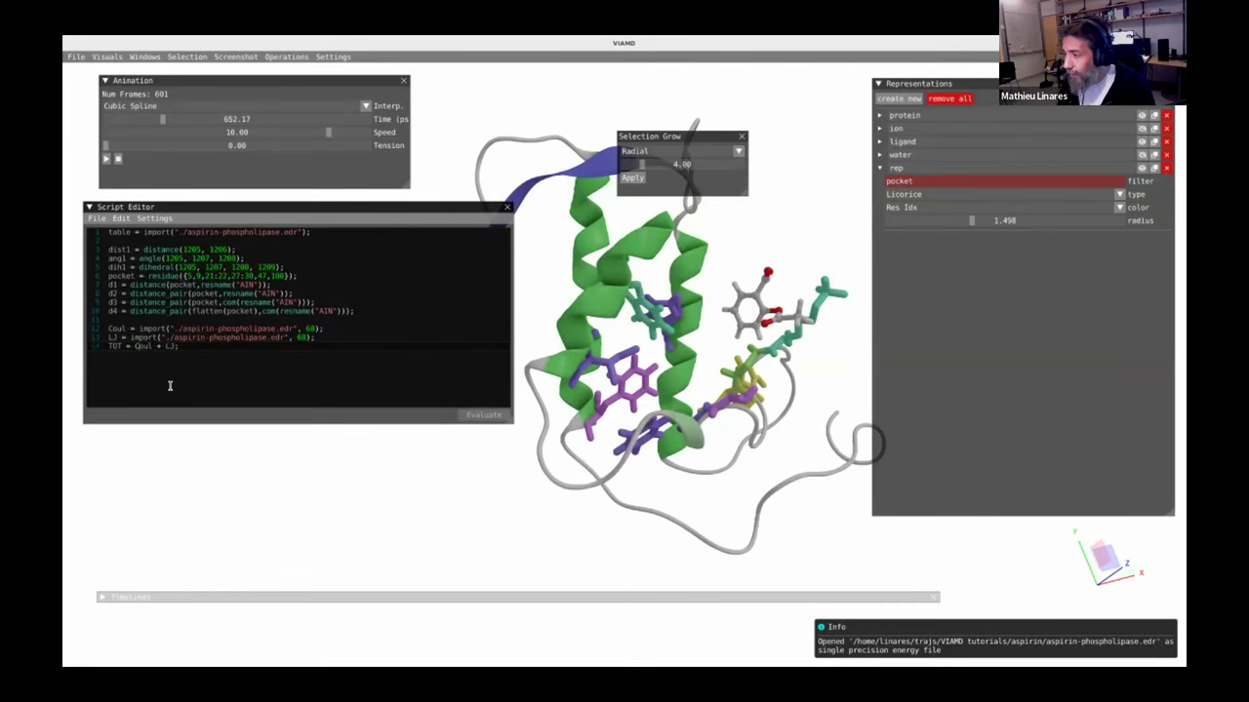
click(484, 414)
- Expand the Timelines window and plot d3 (mean) in the first subplot and TOT in the second
drag(145, 596, 131, 455)
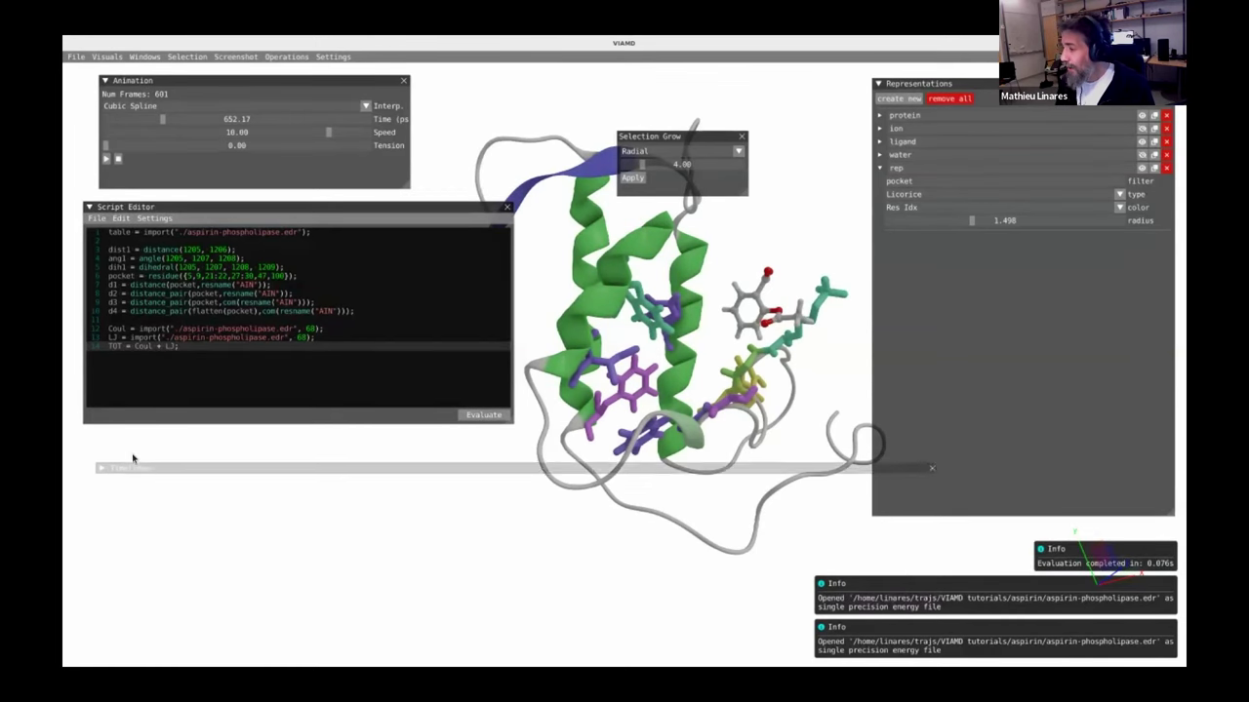
click(94, 457)
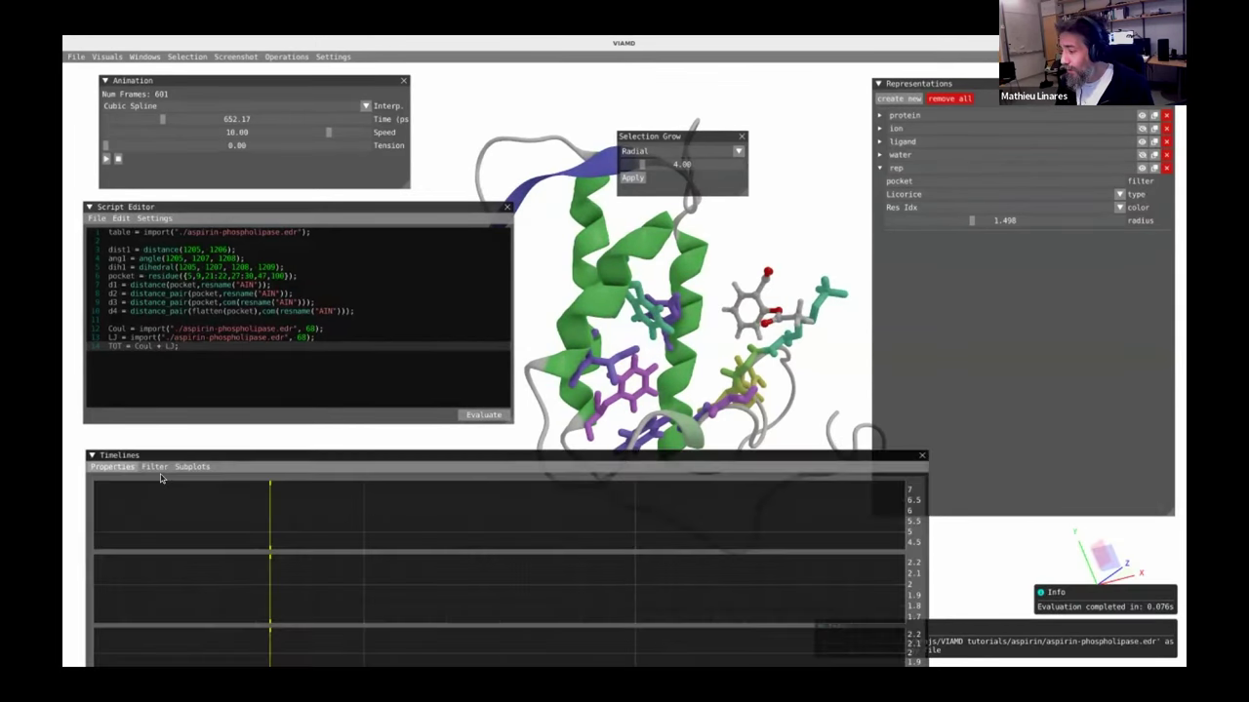
click(115, 467)
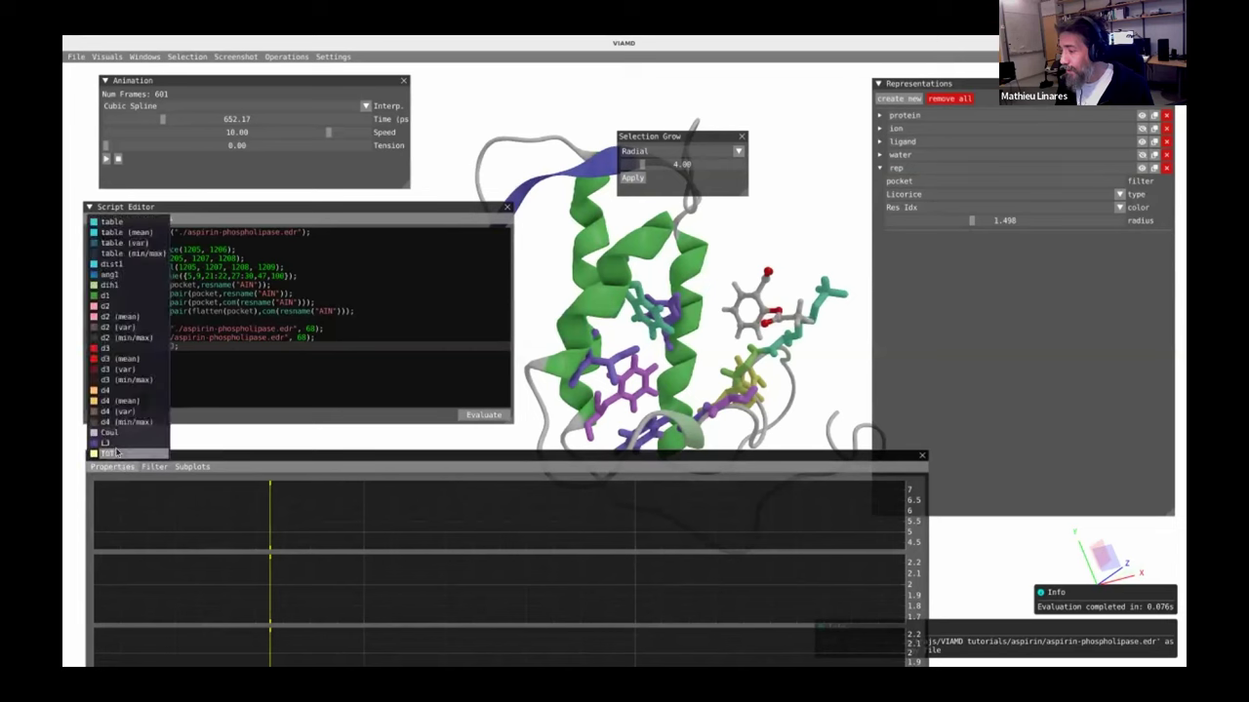
click(115, 307)
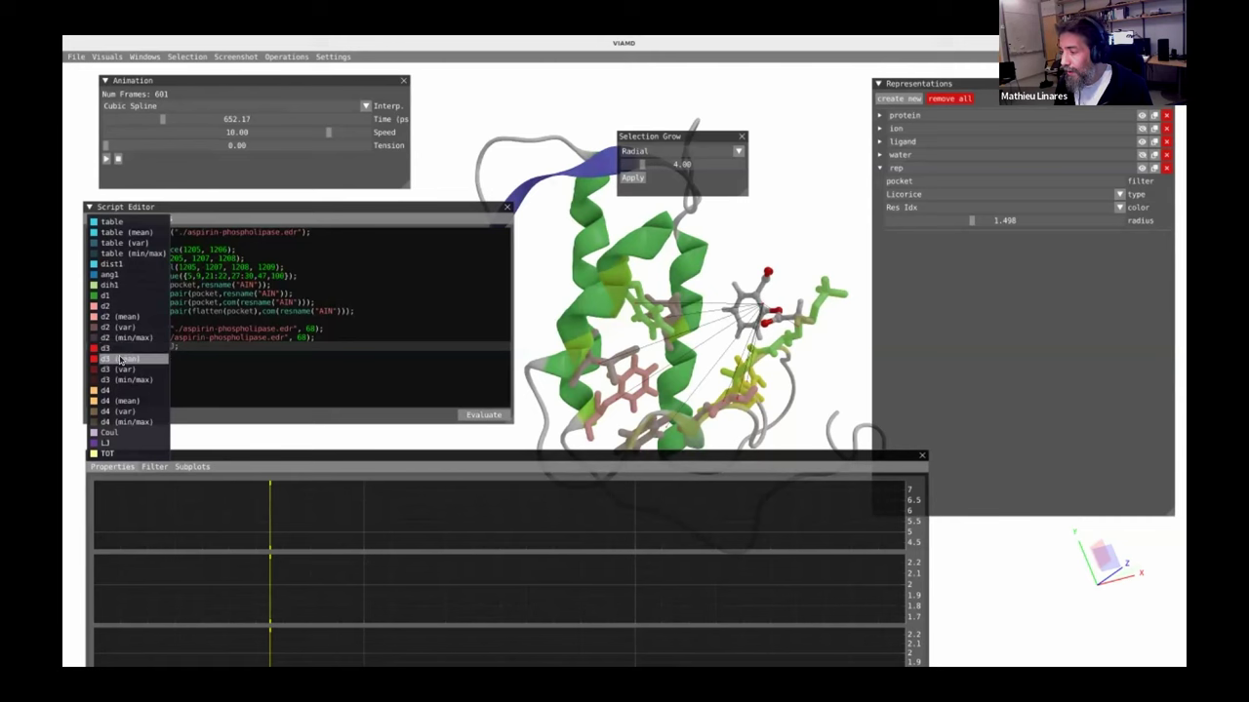
drag(223, 539, 227, 549)
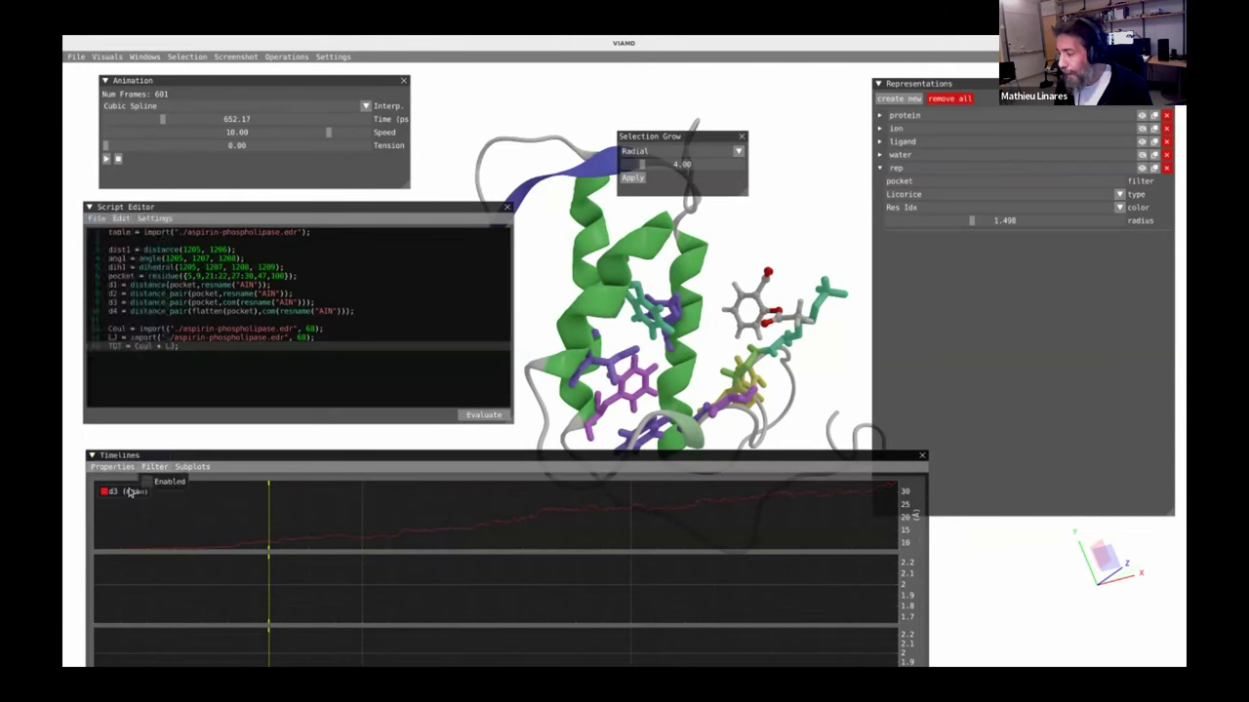
drag(162, 458, 143, 547)
click(81, 426)
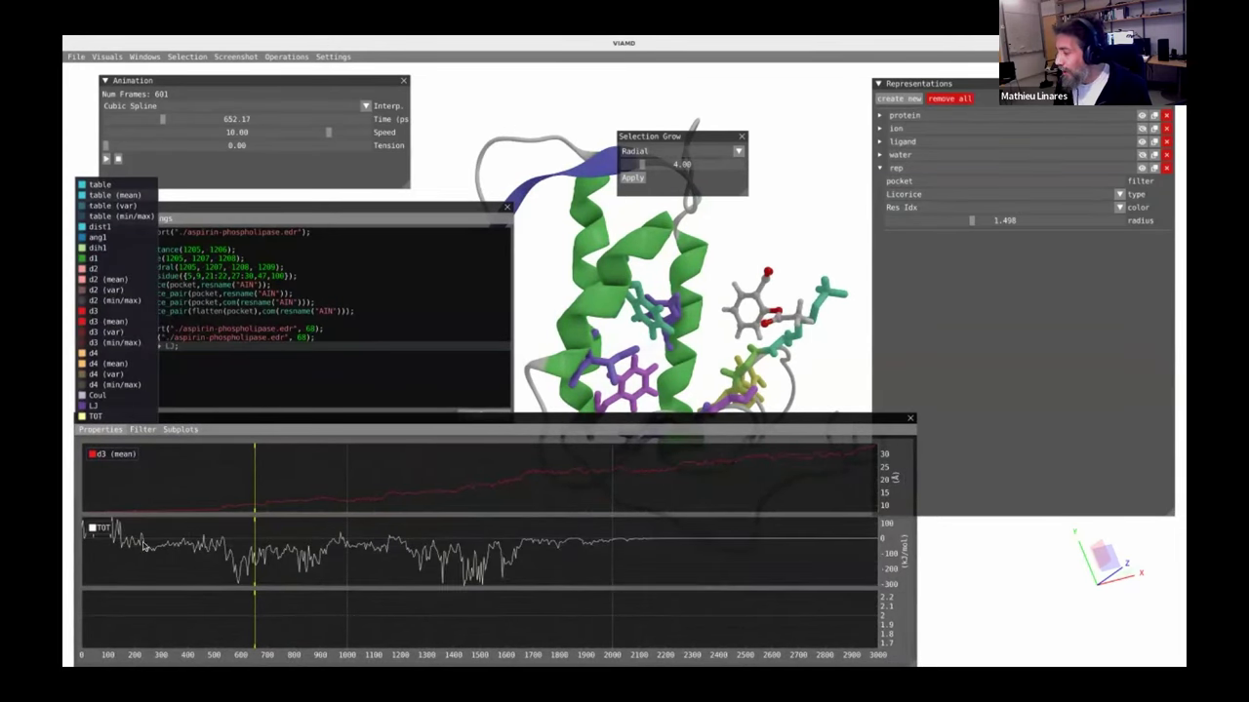
click(267, 372)
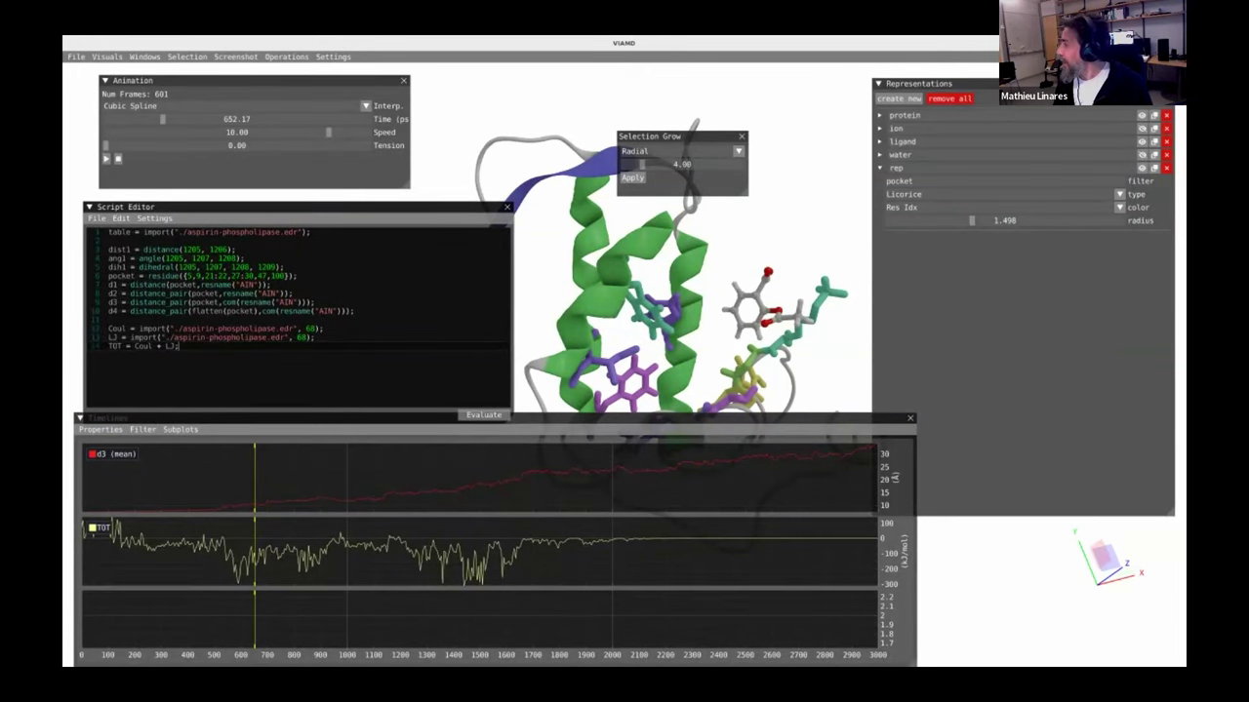
- Rename the existing rep as pocket and create a representation named dynamic selec with the filter resname("SOL") and within(5.0,resname("AIN"))
click(885, 170)
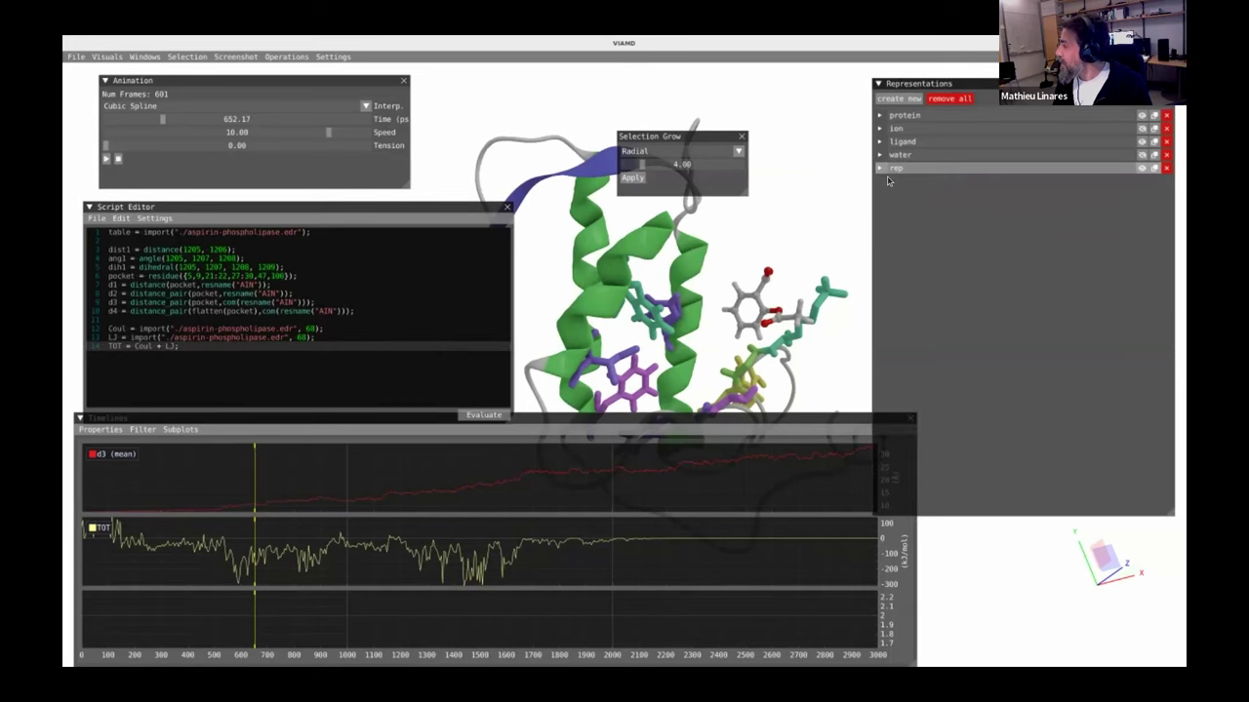
click(896, 100)
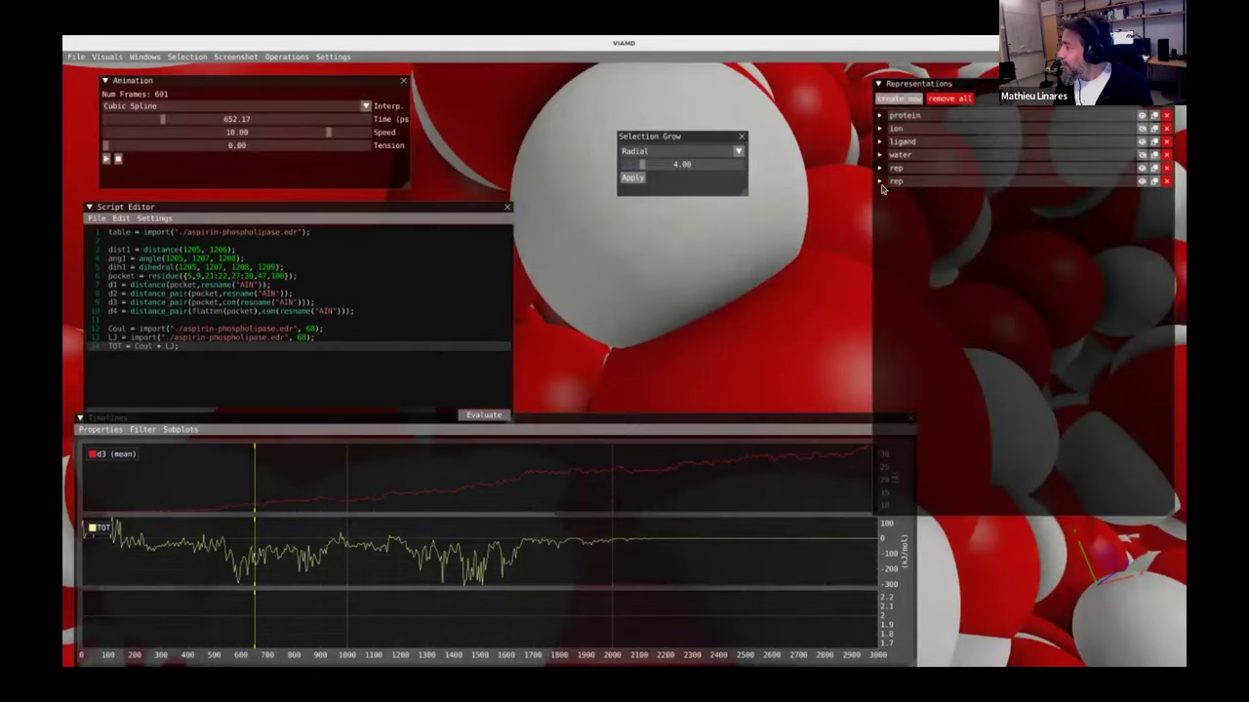
click(882, 183)
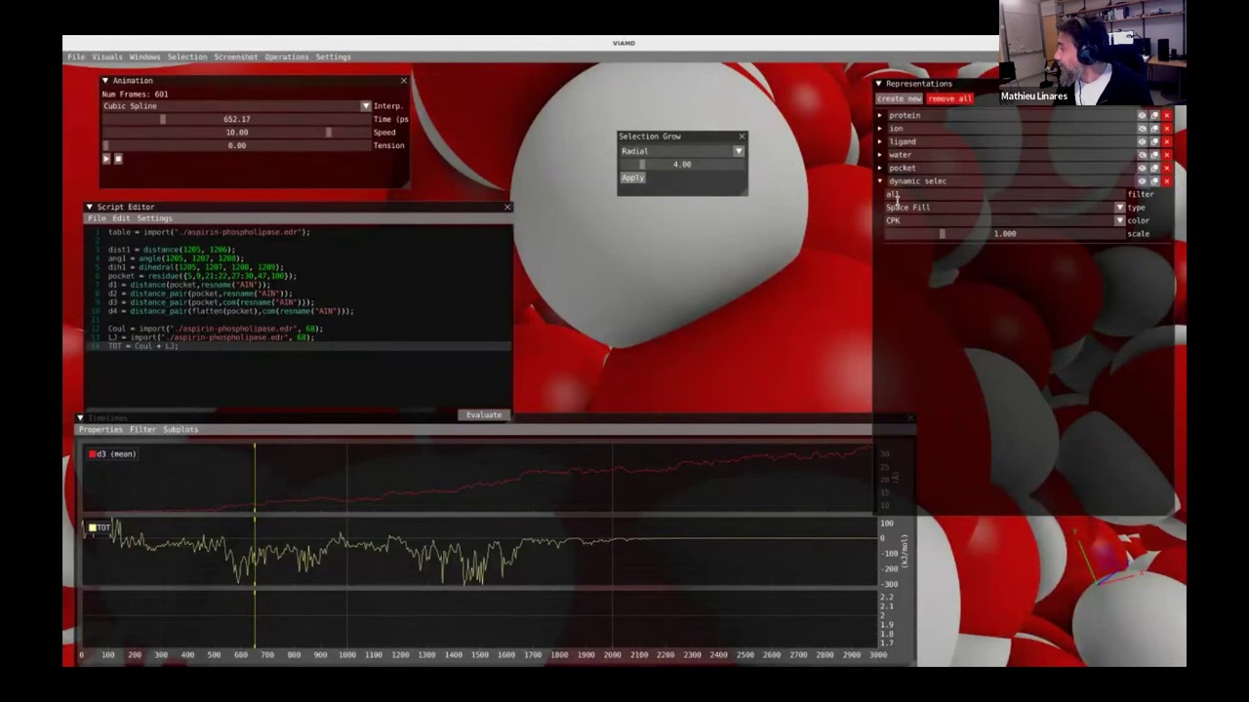
double_click(886, 193)
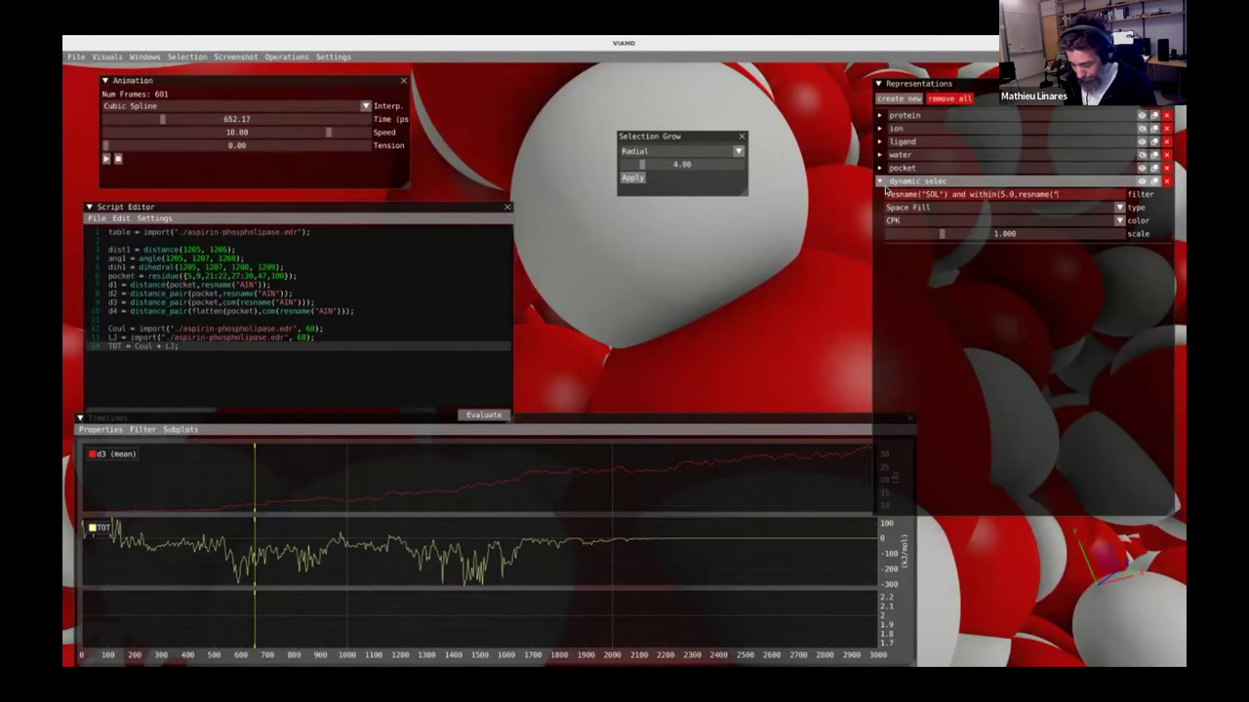
text())
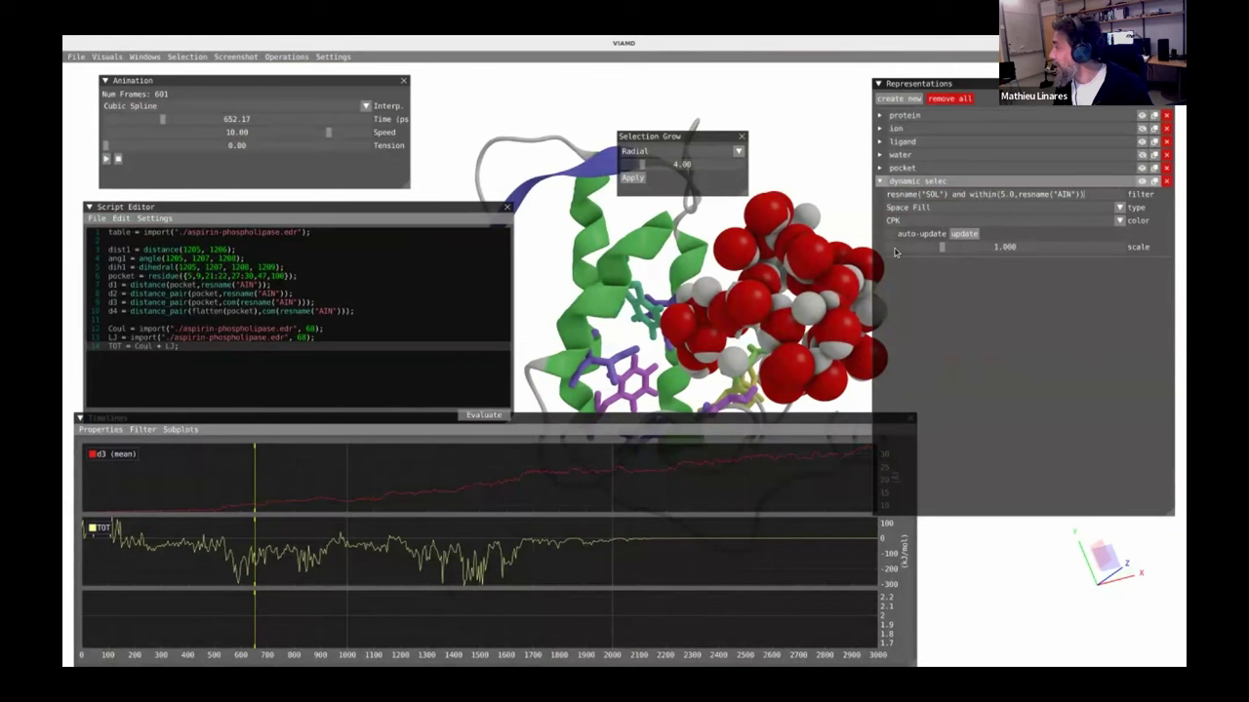
- Display dynamic selec as Licorice and uncover the 3D view by lowering the Timelines window and closing Selection Grow
click(899, 207)
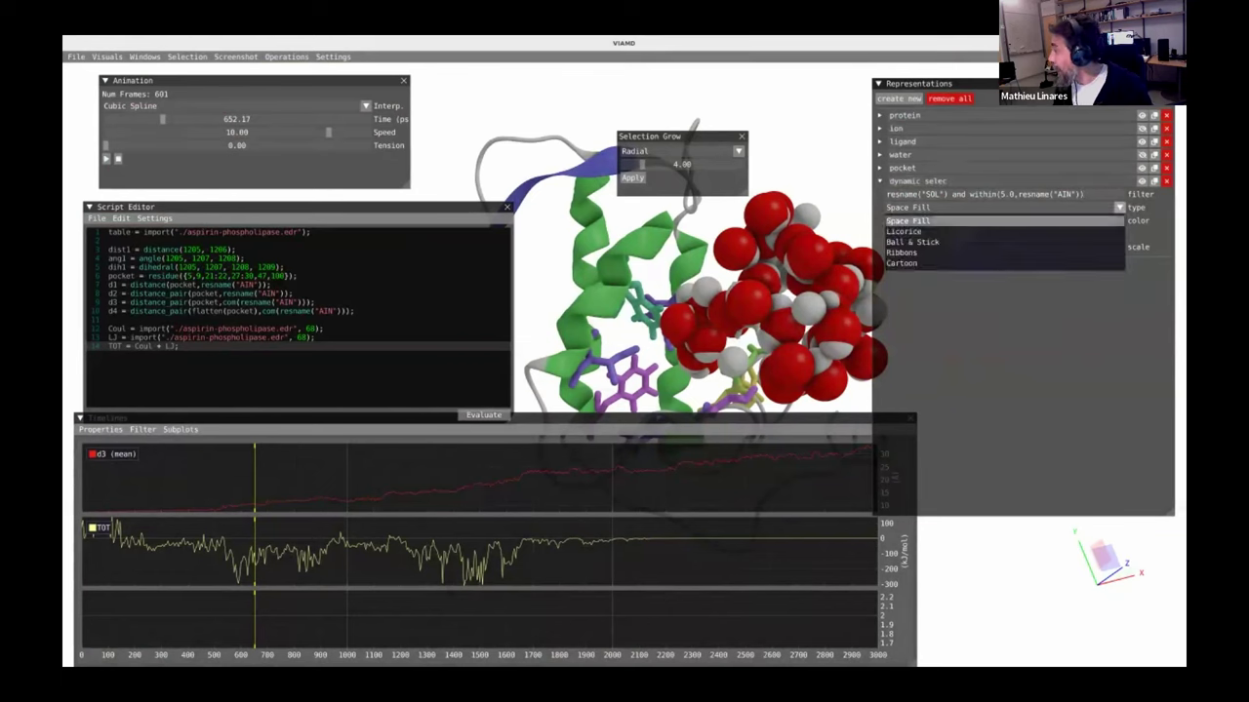
click(900, 227)
double_click(738, 342)
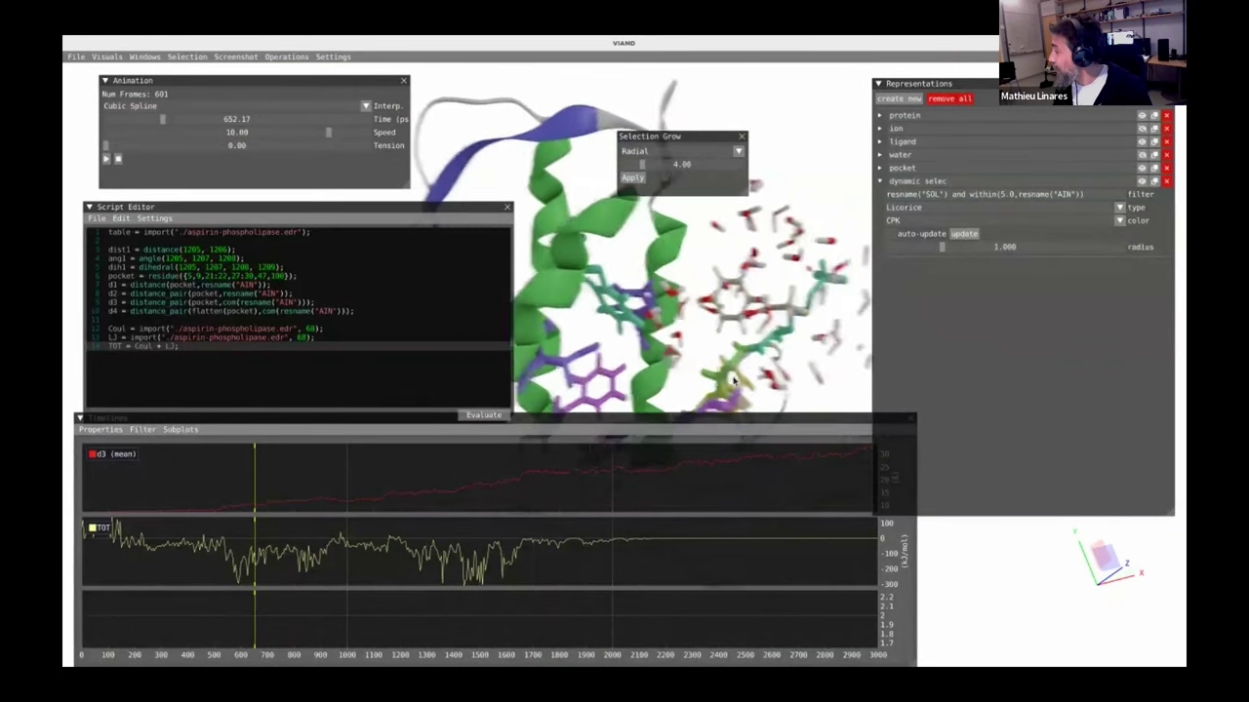
drag(751, 419, 775, 505)
click(741, 137)
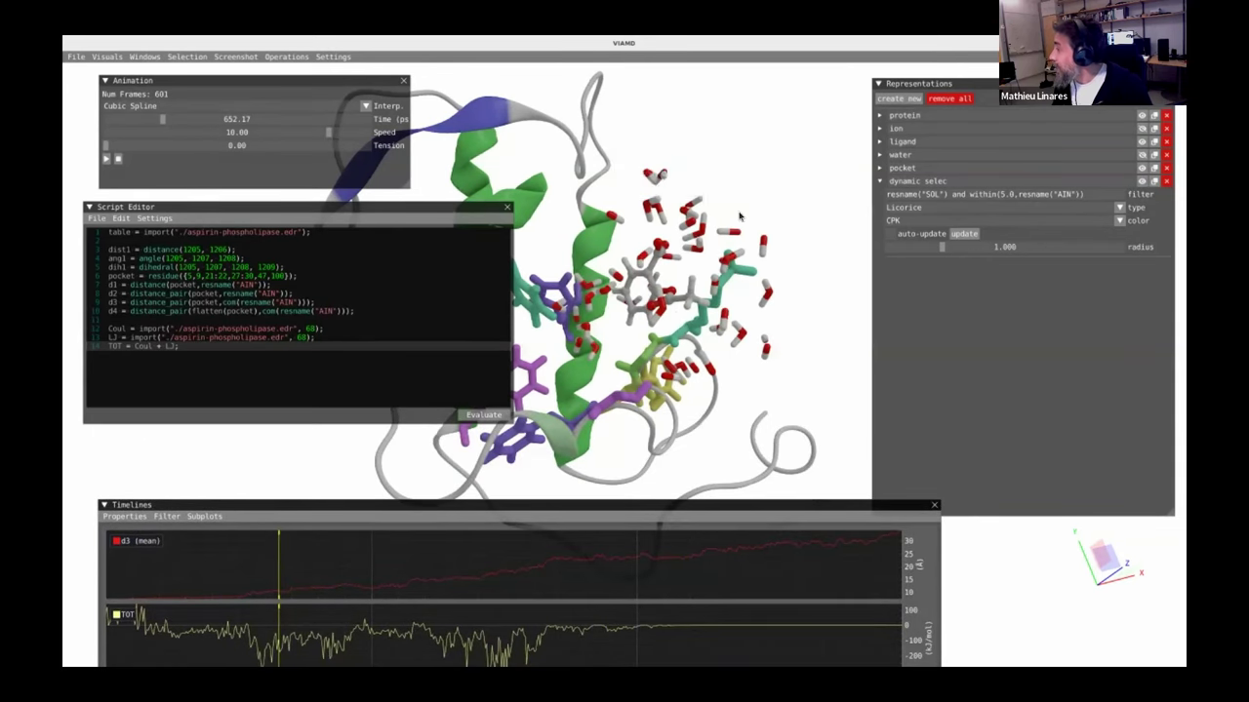
- Wrap the dynamic selec filter in residue() so it reads residue(resname("SOL") and within(5.0,resname("AIN")))
scroll(711, 240, up, 3)
right_drag(711, 240, 697, 370)
drag(790, 248, 614, 324)
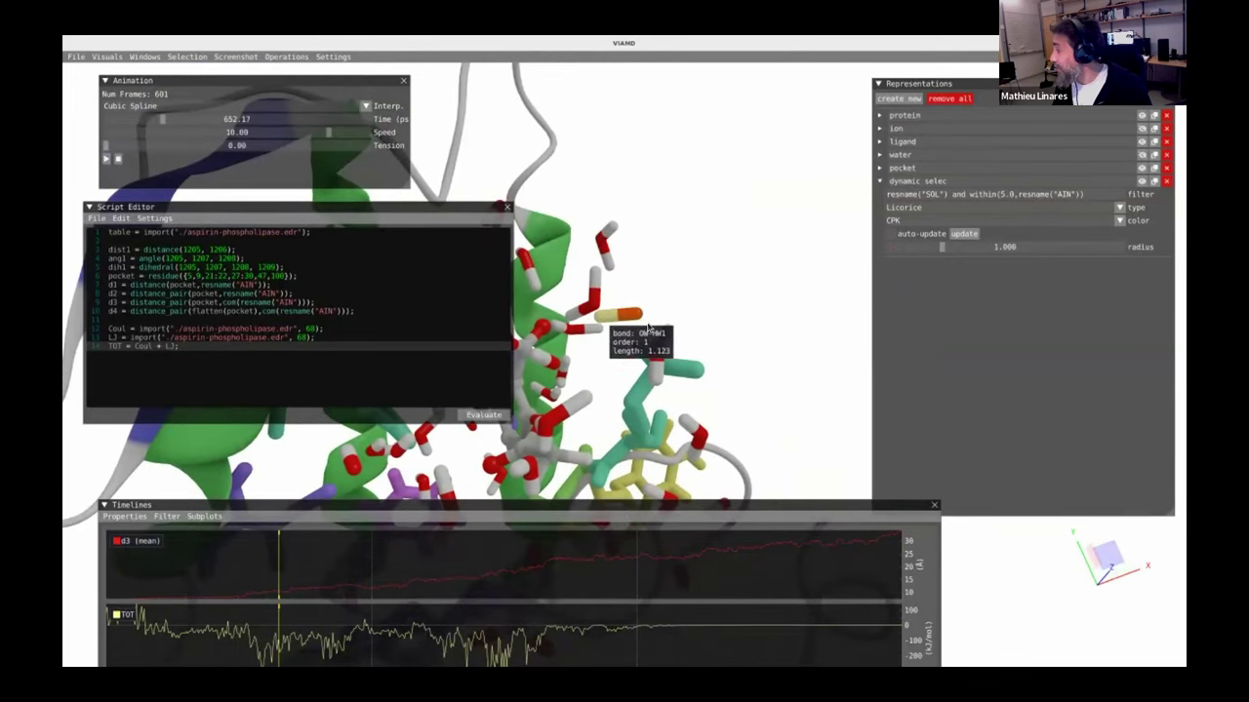
right_drag(585, 426, 702, 316)
scroll(702, 315, down, 5)
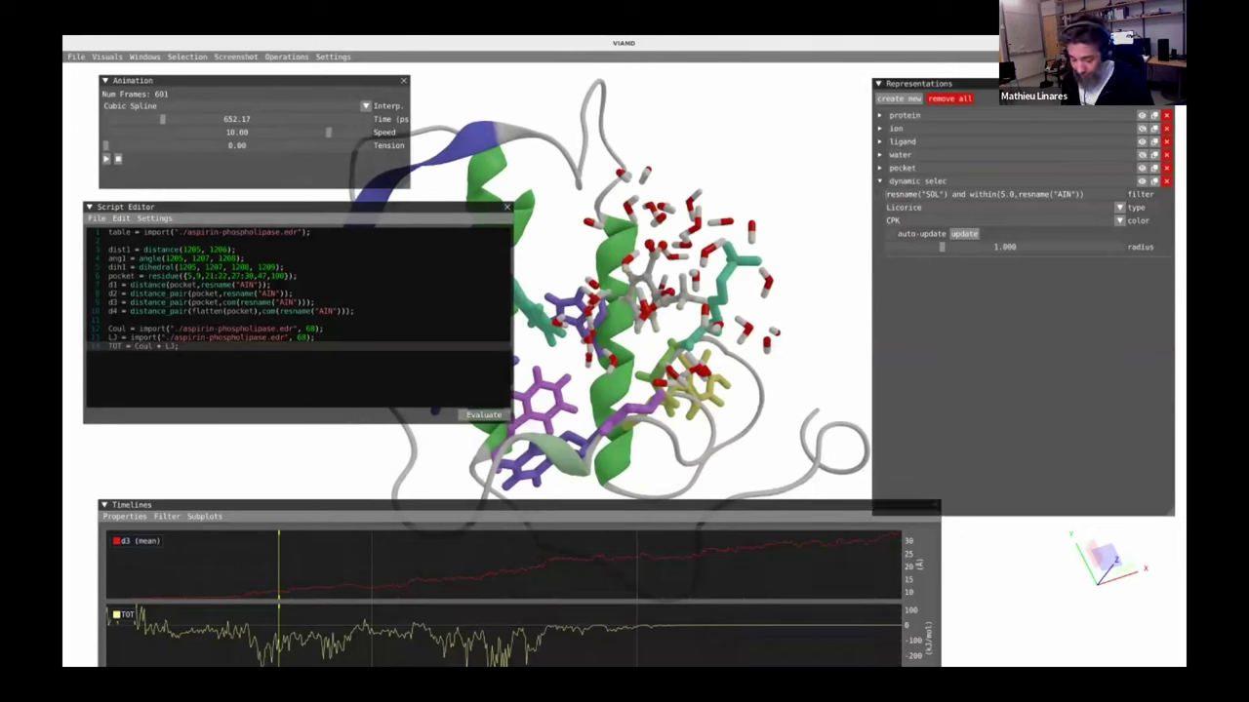
text(resi)
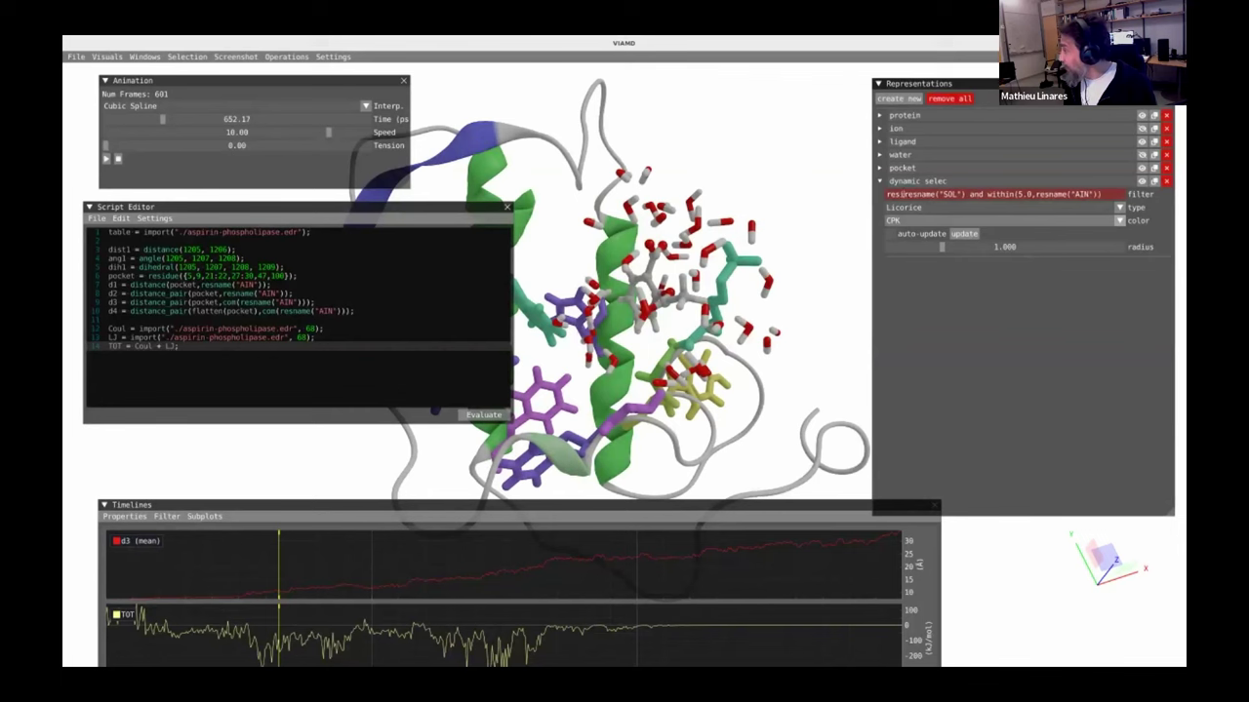
text(idue()
mouse_move(1019, 195)
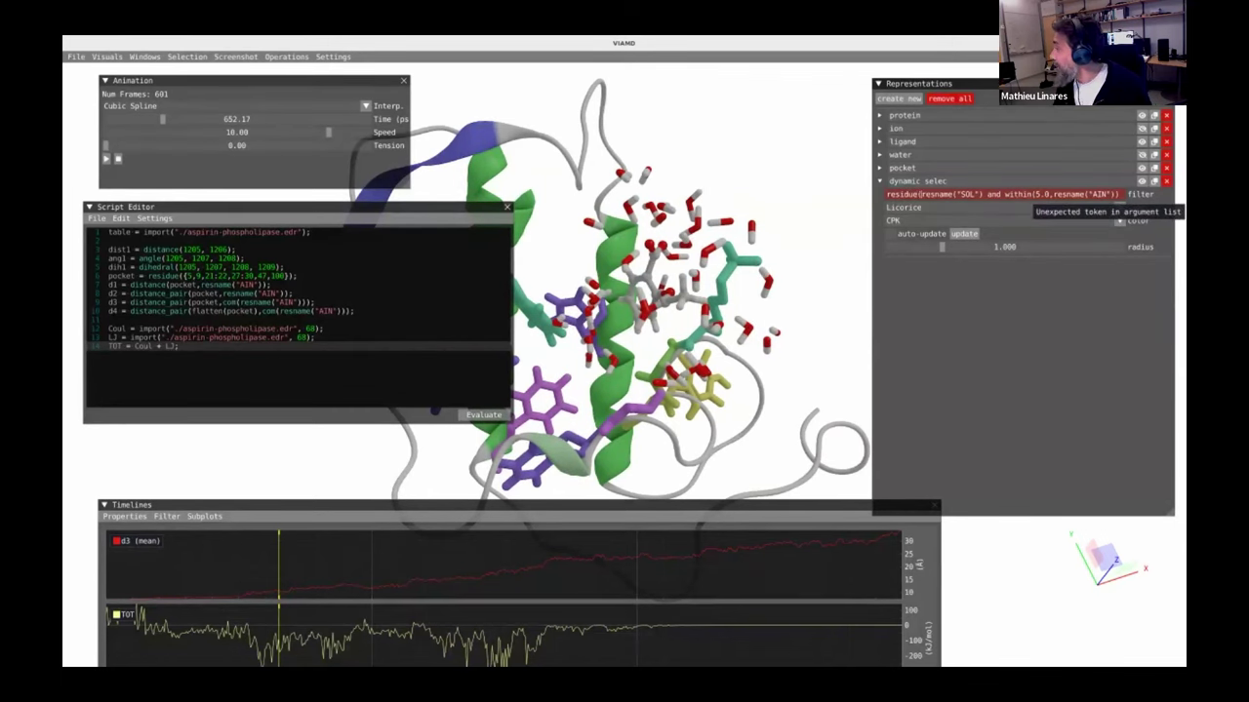
text())
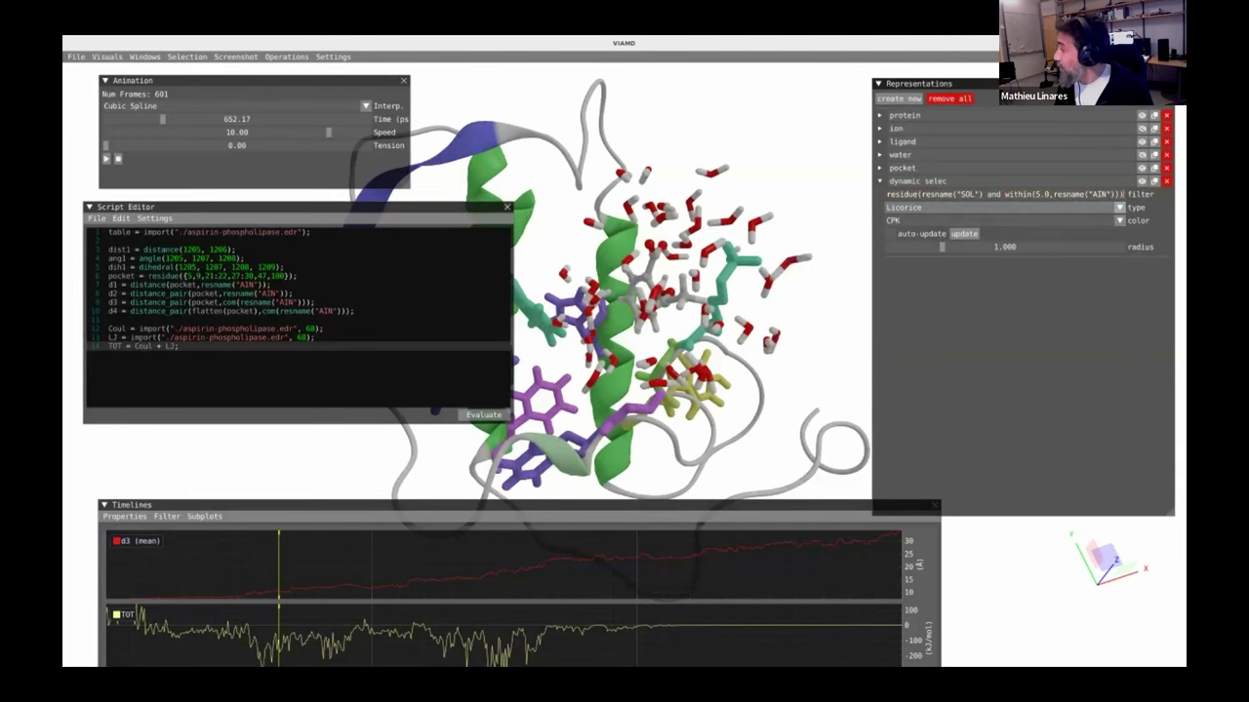
- Play the trajectory, enable auto-update for the dynamic selec representation, and pause the animation
scroll(676, 381, down, 1)
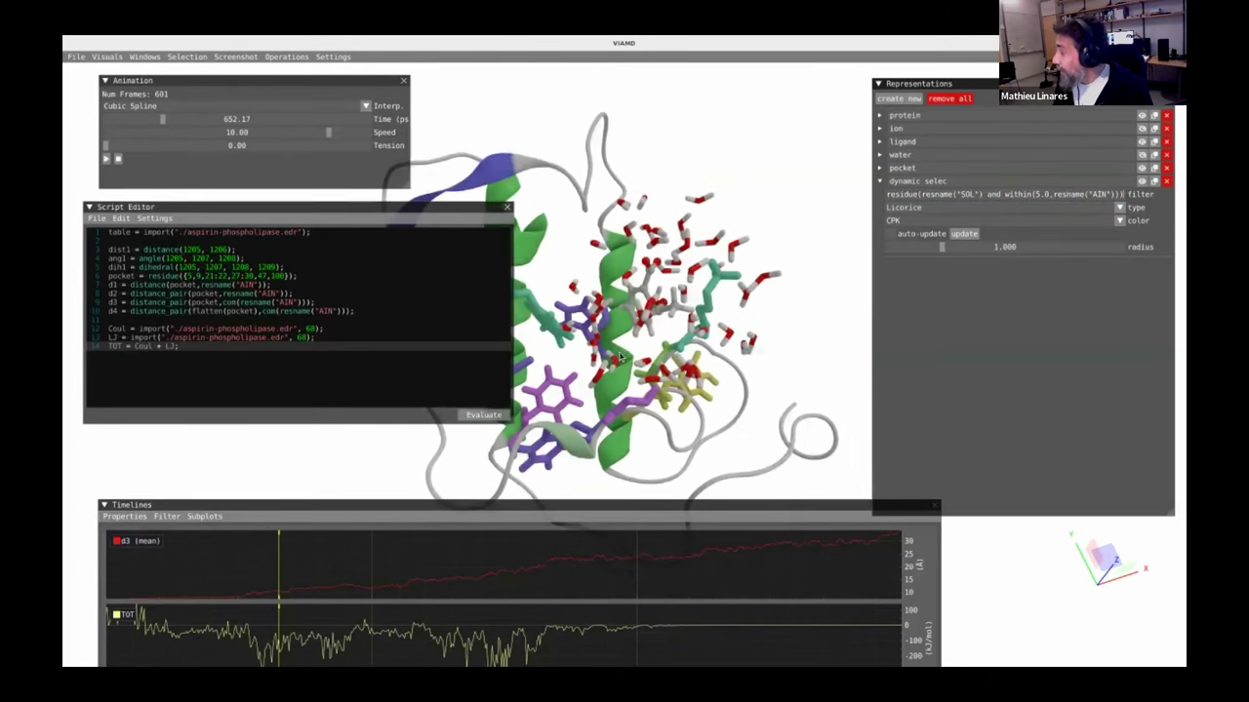
drag(651, 379, 624, 351)
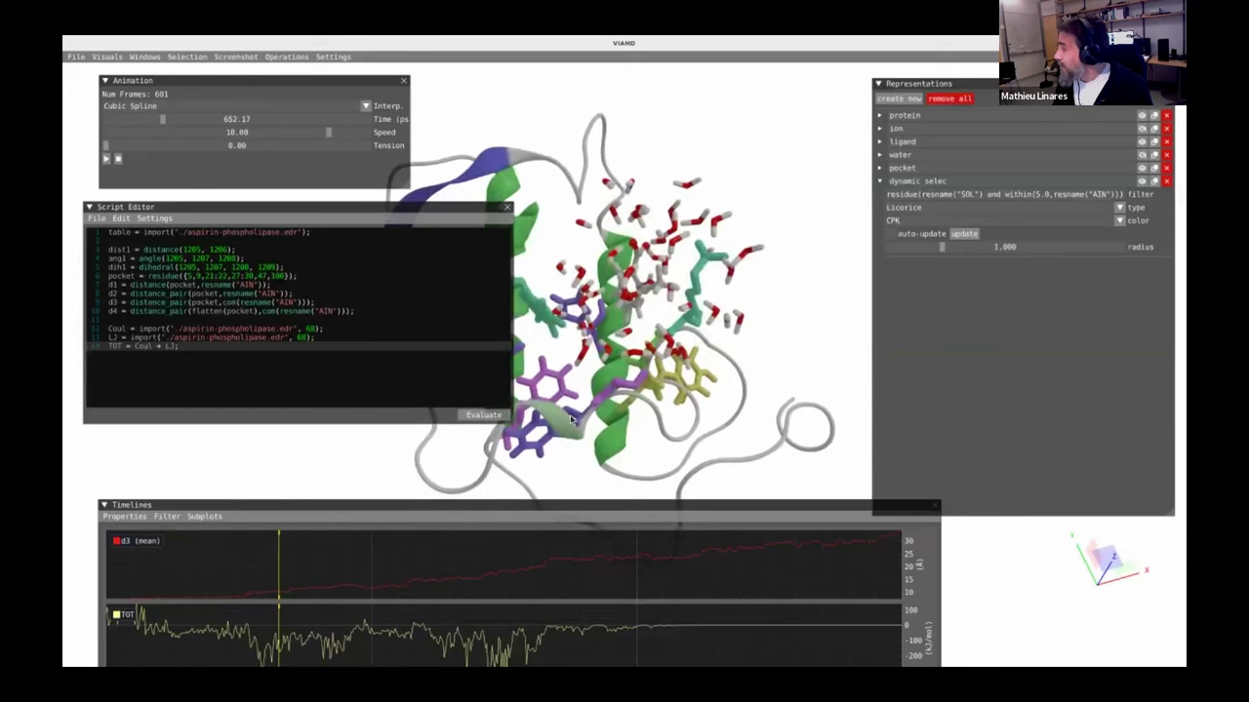
click(106, 162)
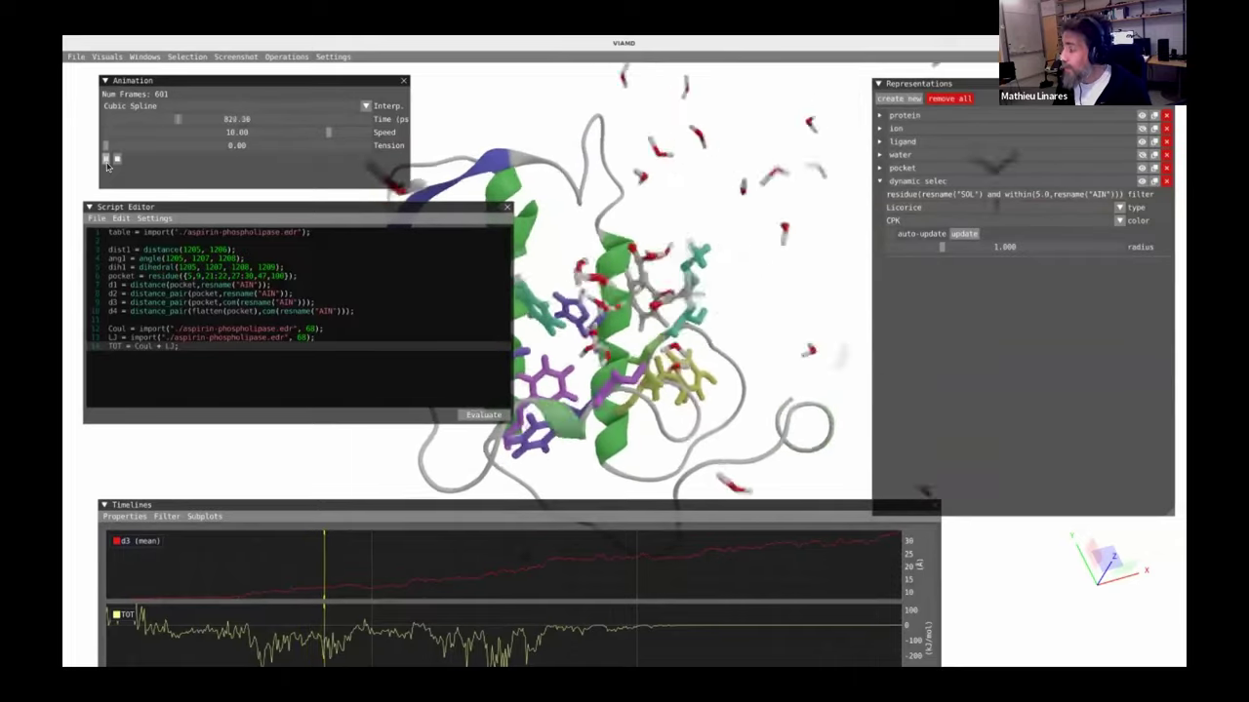
click(891, 235)
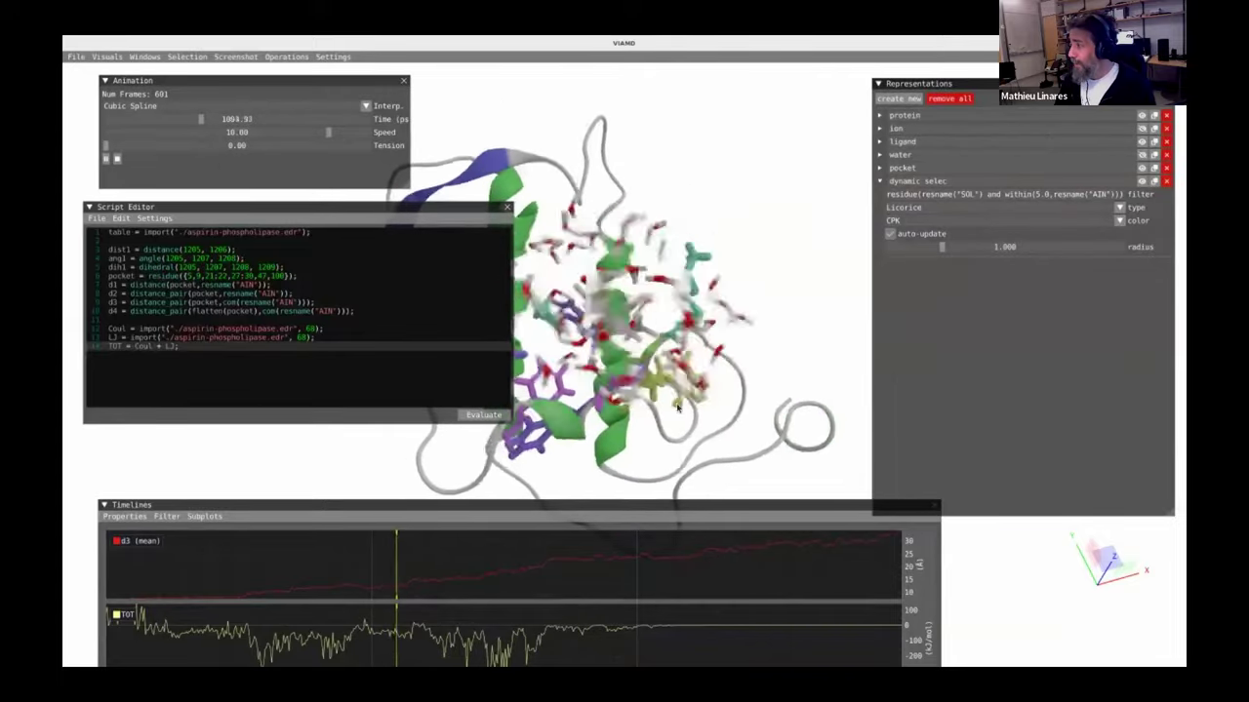
drag(677, 408, 736, 322)
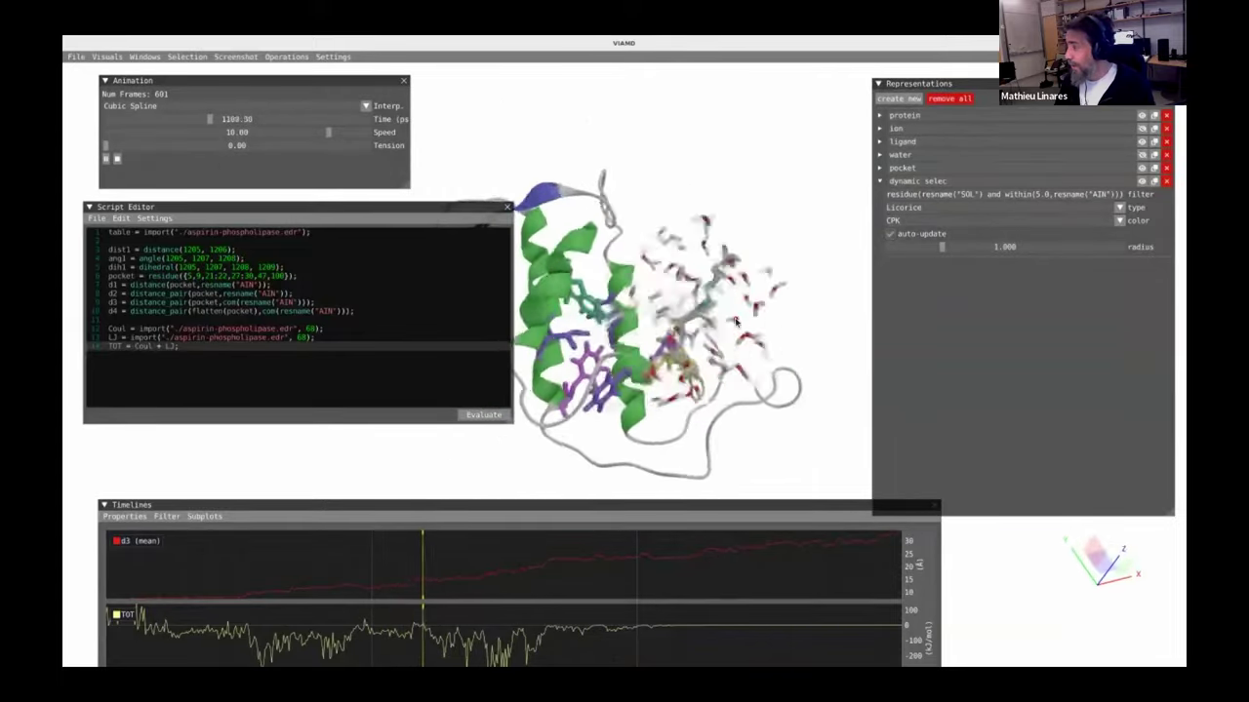
key(space)
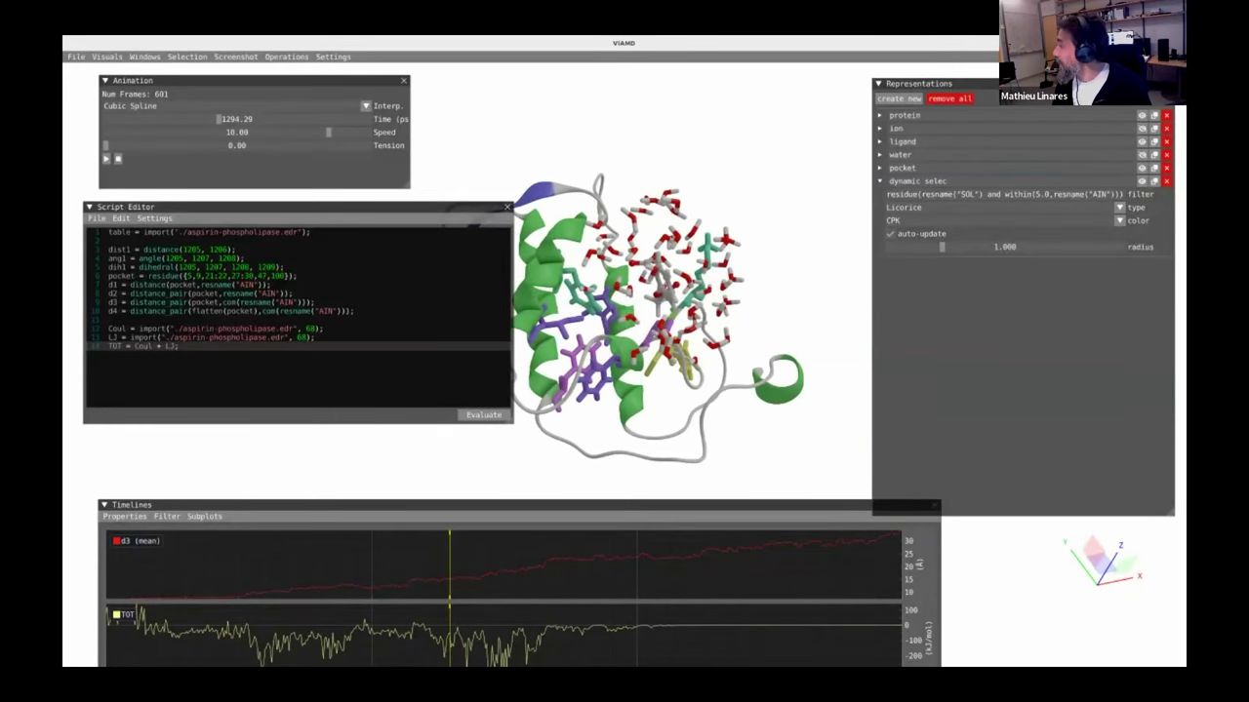
- Add the script line nb = count(resname("SOL") and within(5.0,resname("AIN"))); reusing the dynamic selec filter expression, and evaluate the script
drag(926, 194, 1124, 194)
key(ctrl+c)
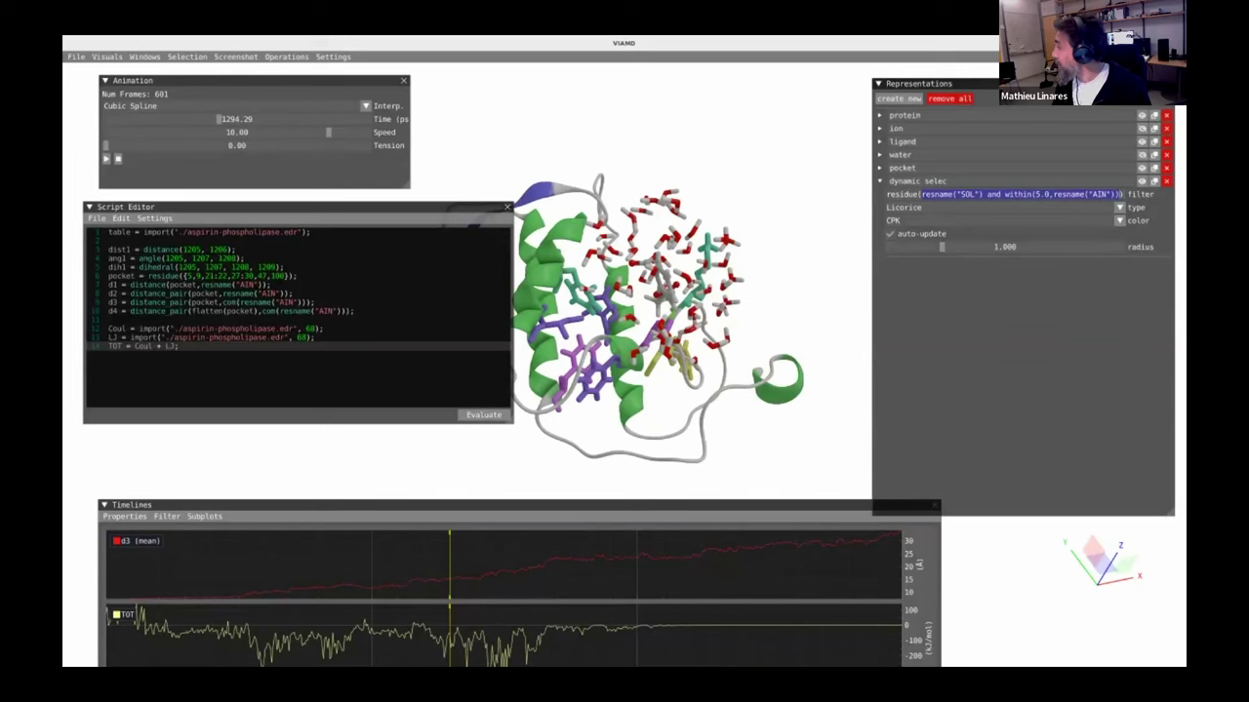
click(351, 380)
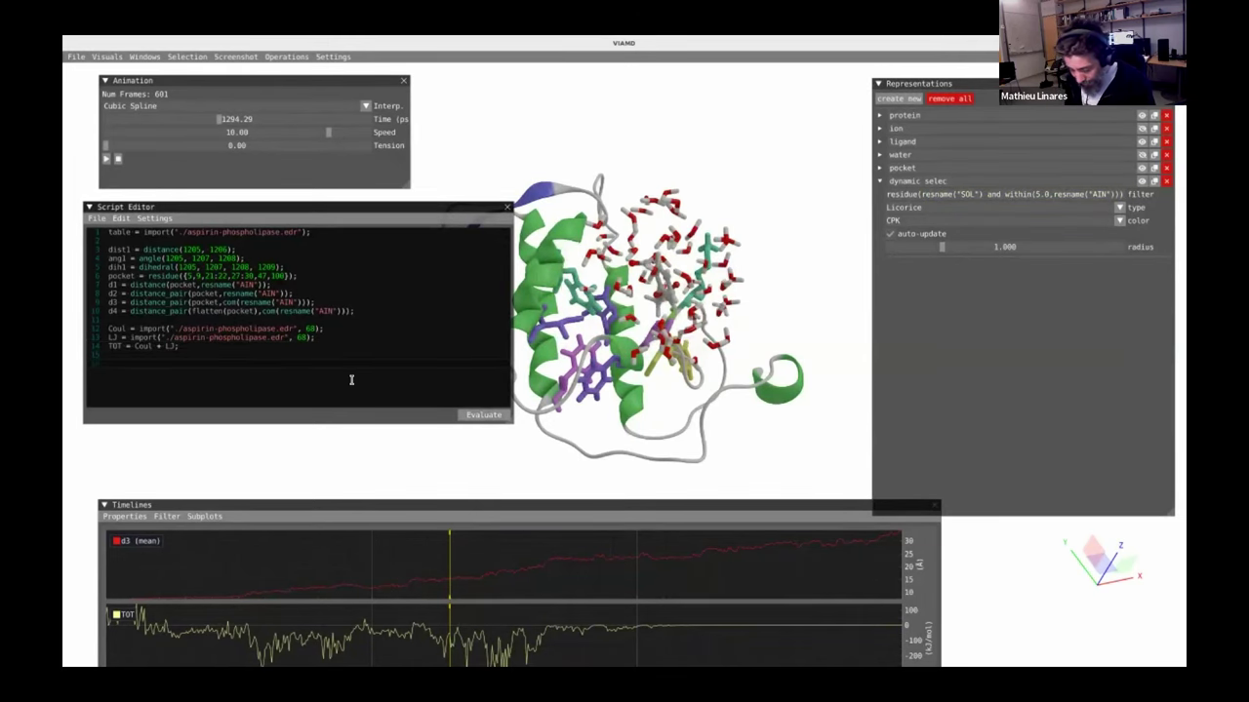
text(nb = cou)
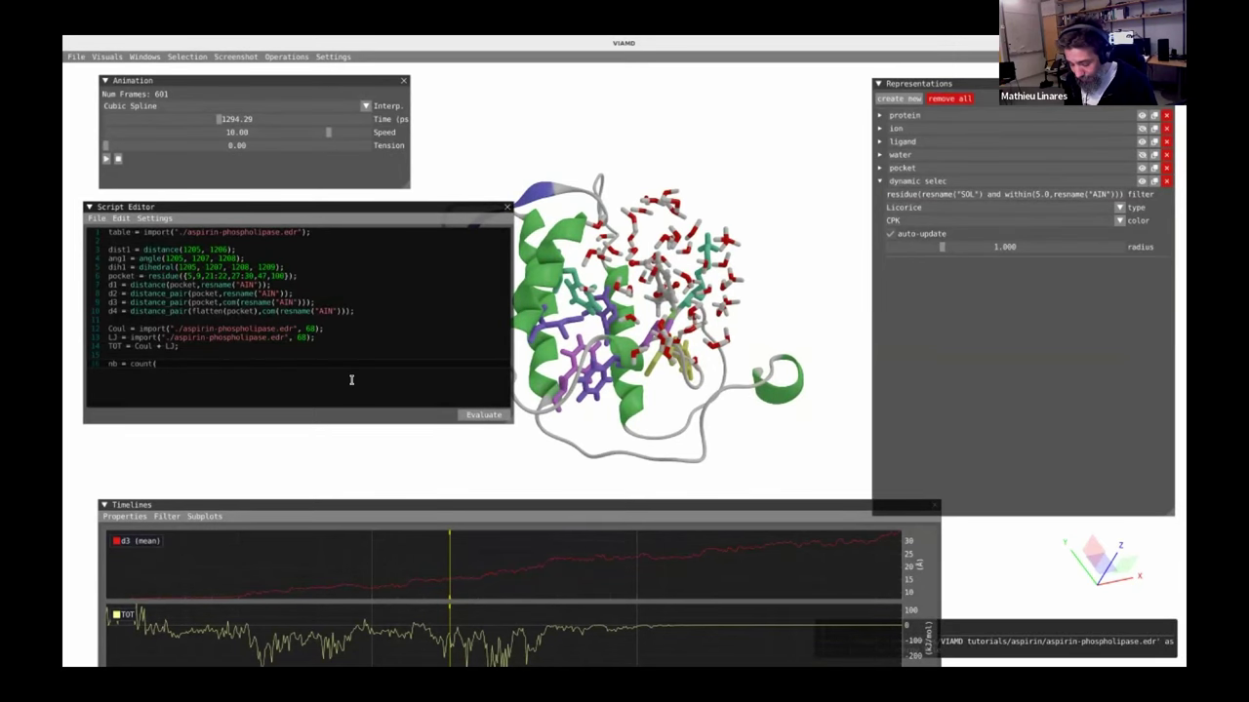
text(nt()
key(ctrl+v)
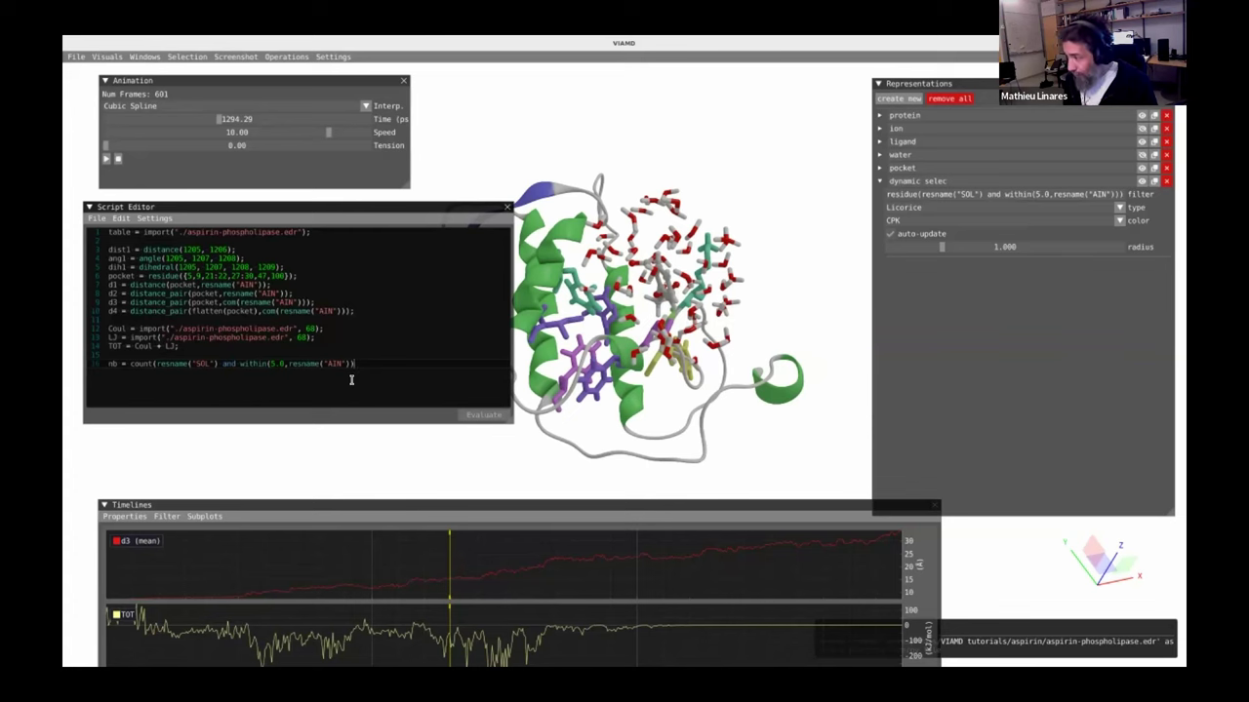
text();)
mouse_move(160, 371)
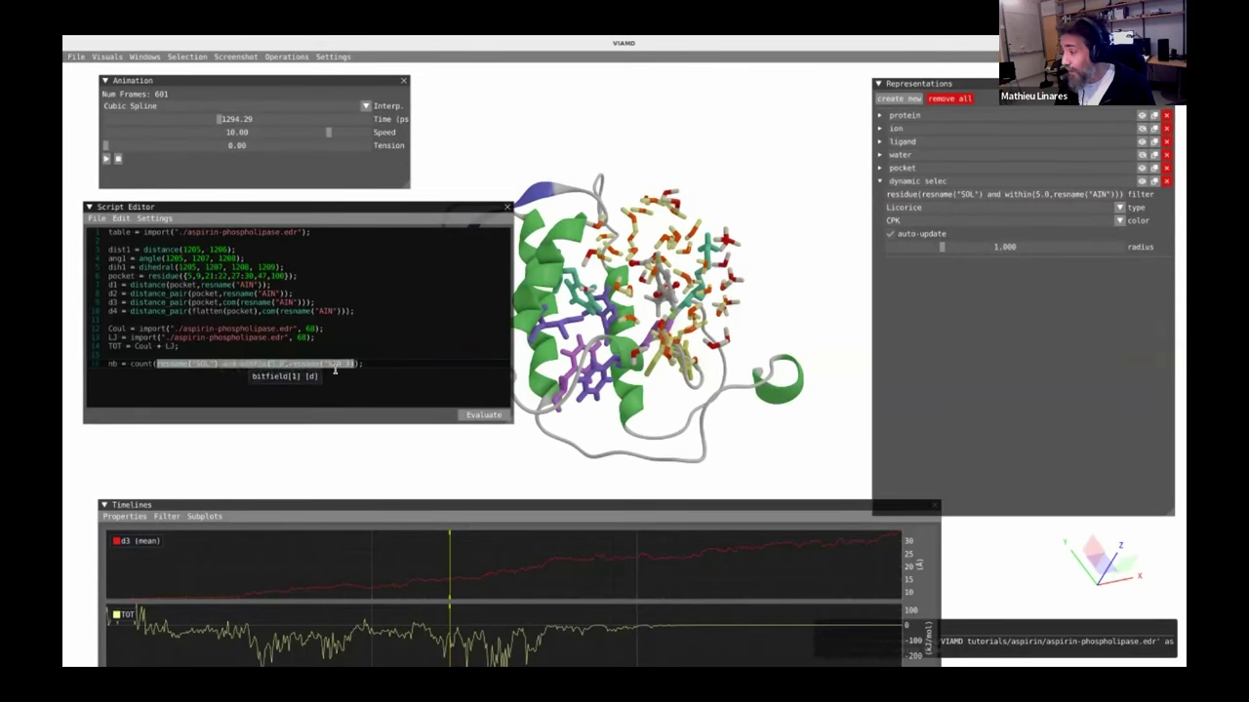
click(483, 416)
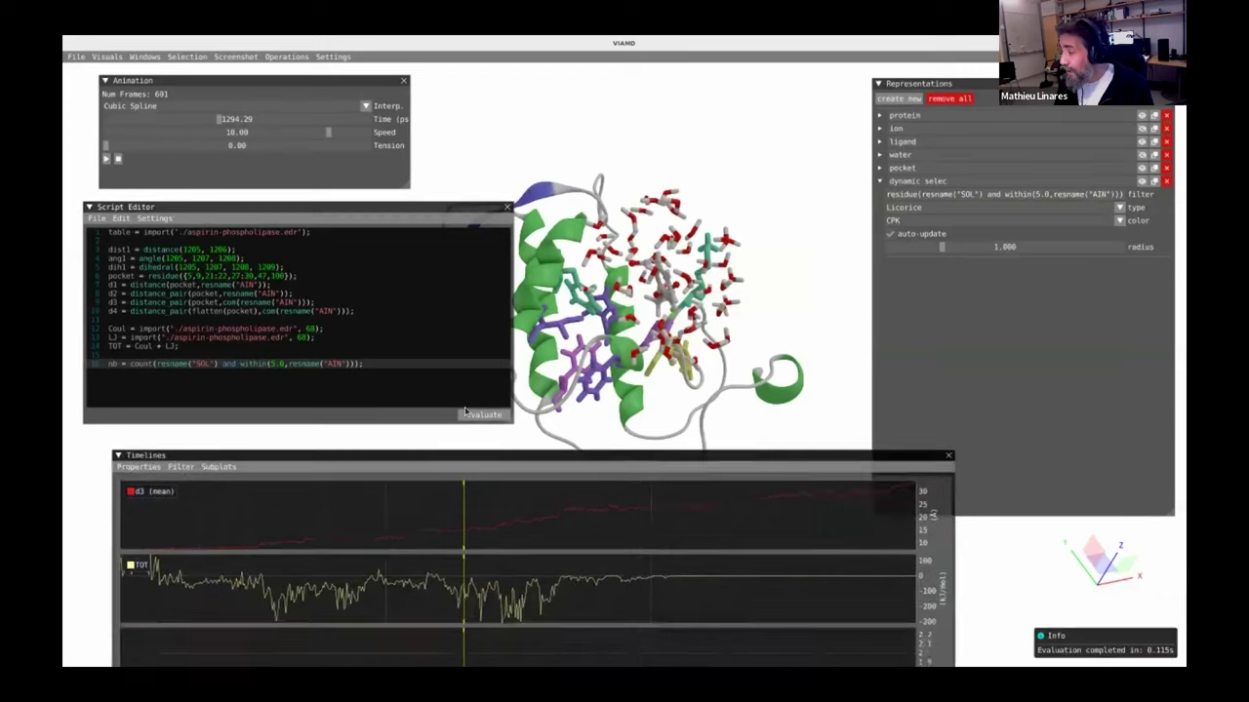
- Plot the nb property in the empty third subplot of the Timelines window
click(119, 419)
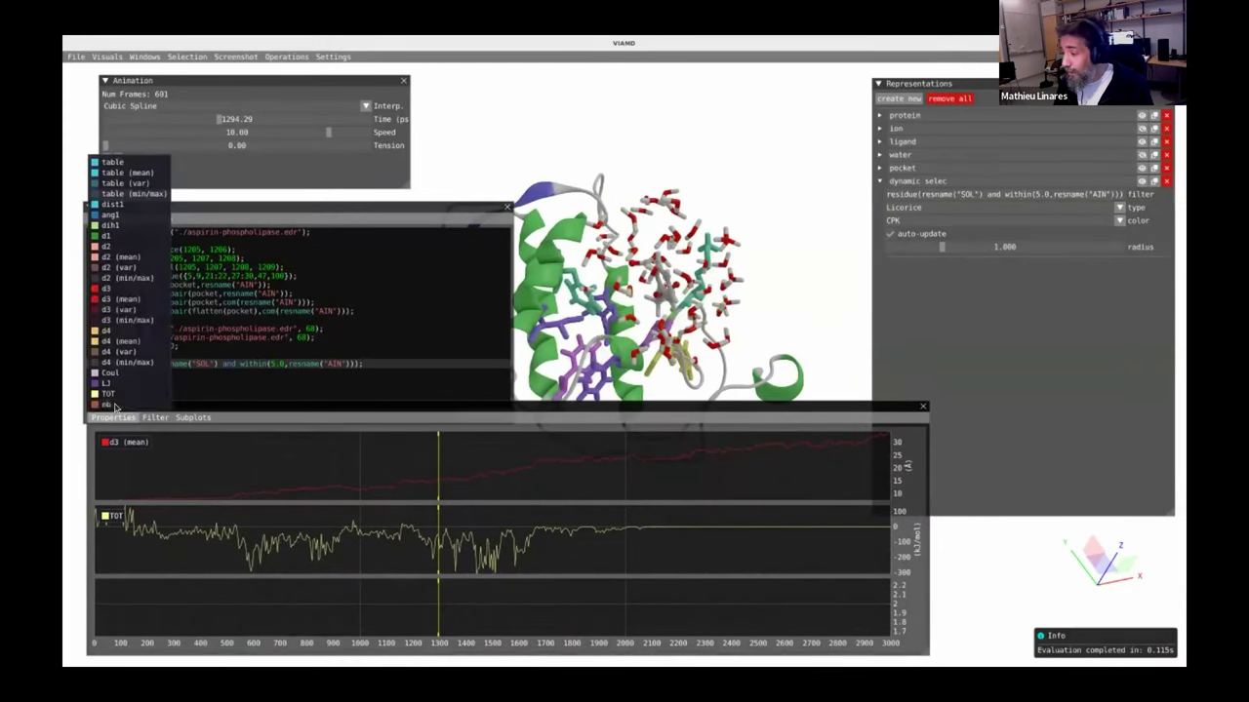
drag(105, 404, 190, 617)
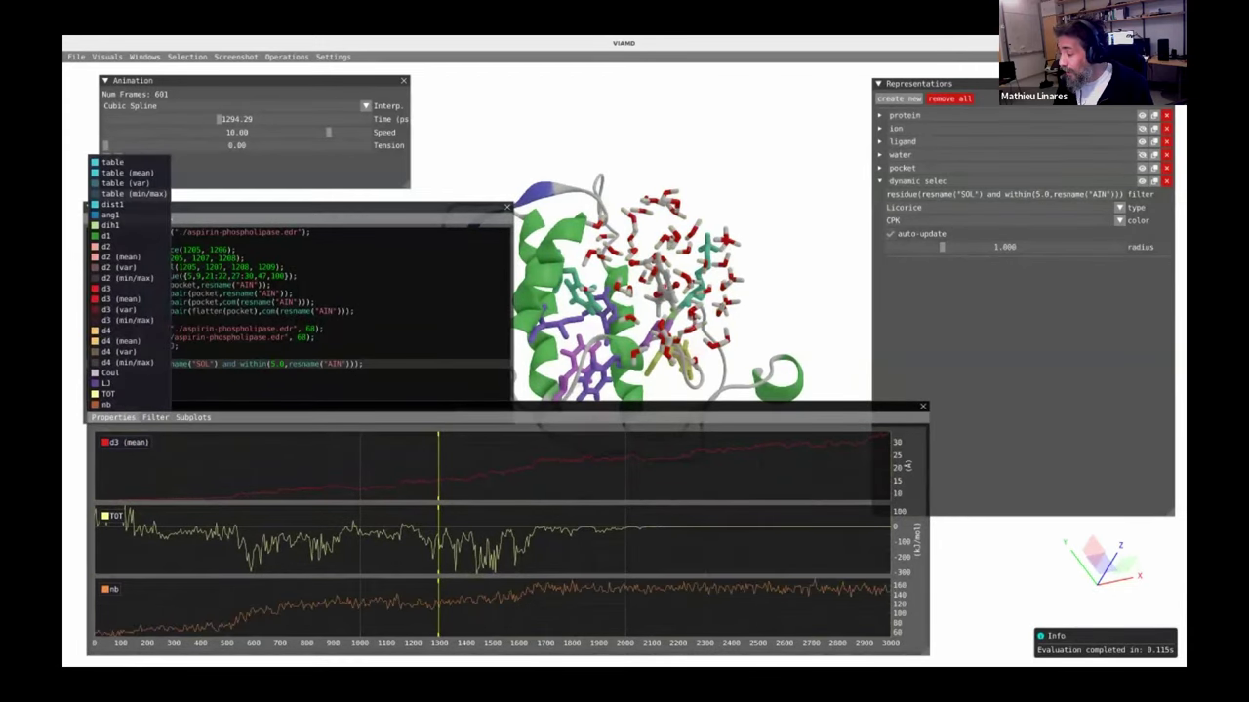
click(194, 618)
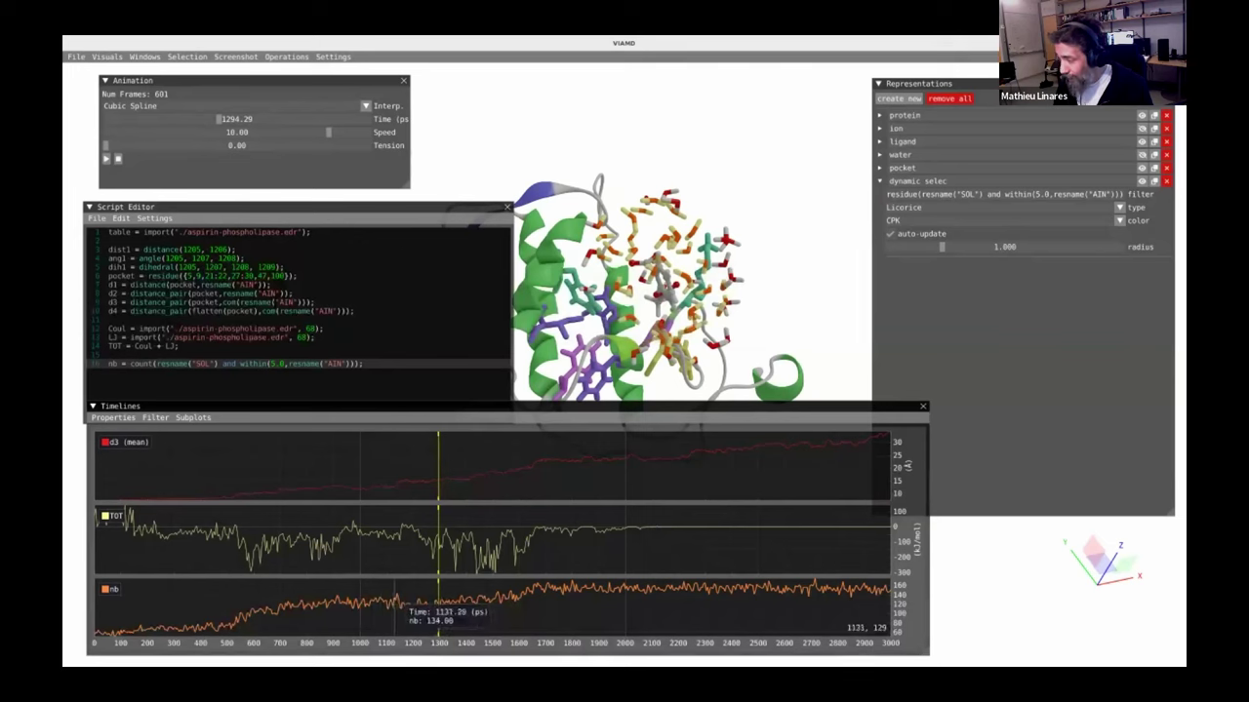
- Add 'residue' as the second argument of the count call in the nb line and re-evaluate the script
click(356, 365)
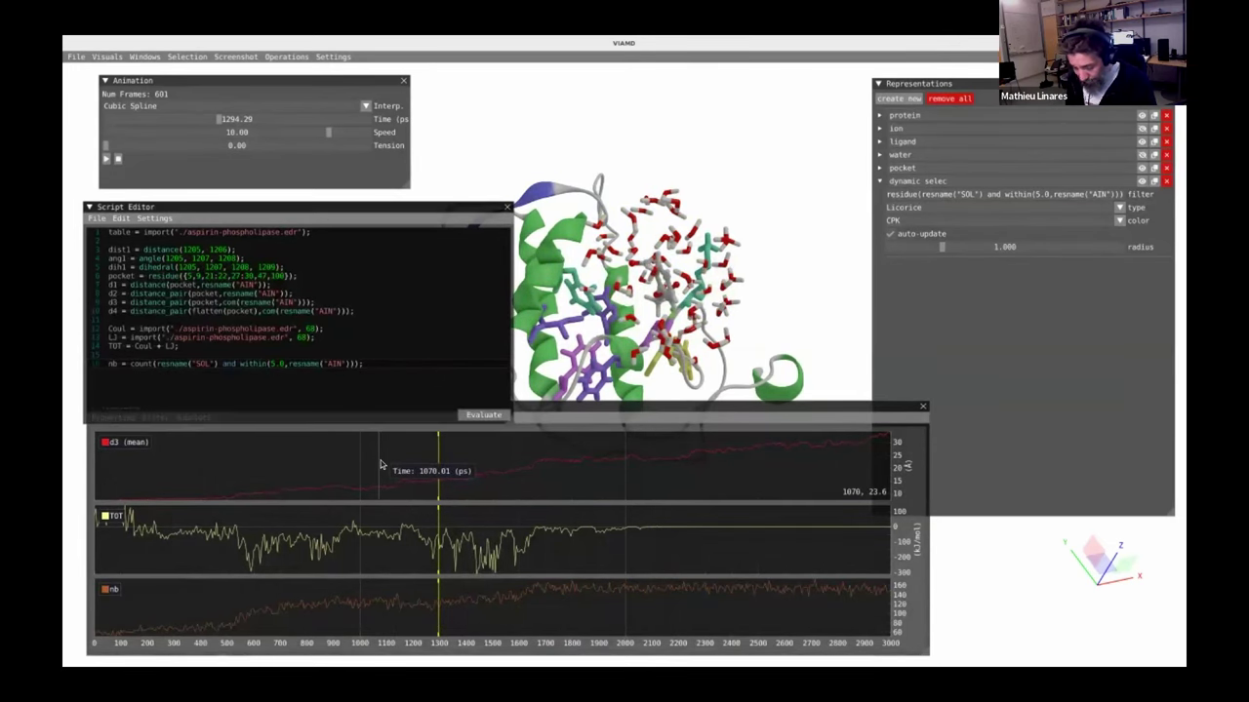
text(,)
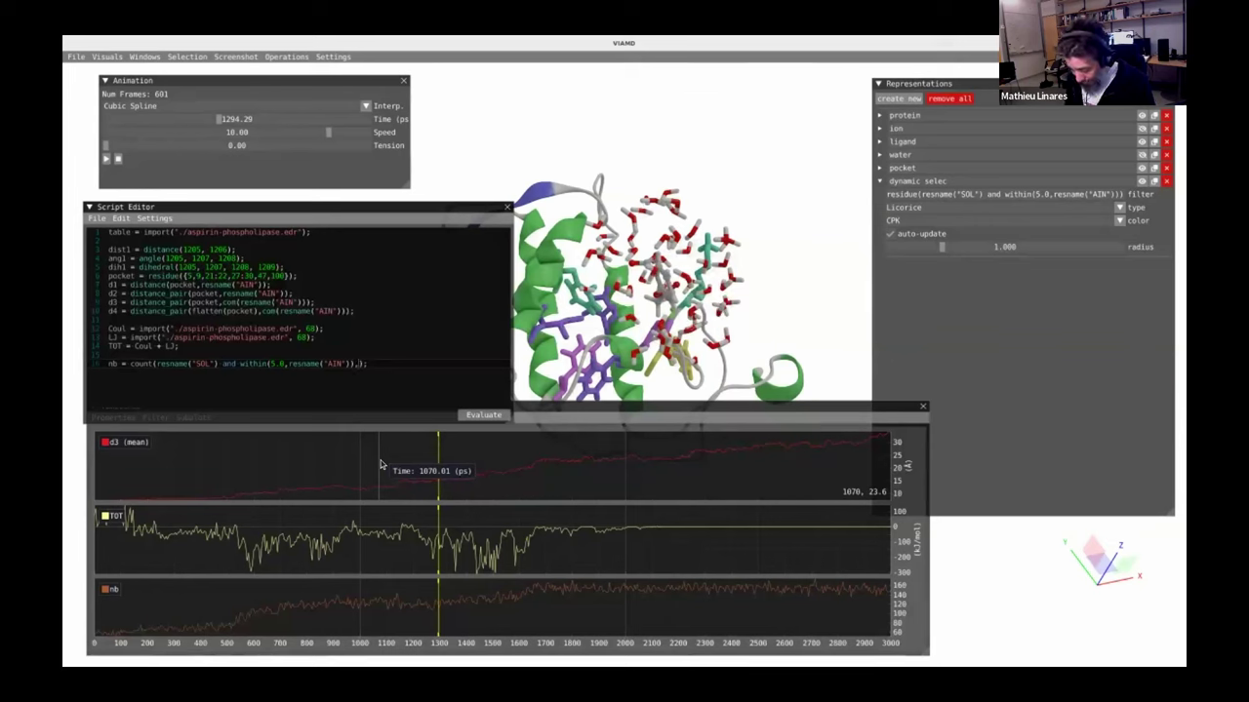
text( 'residue')
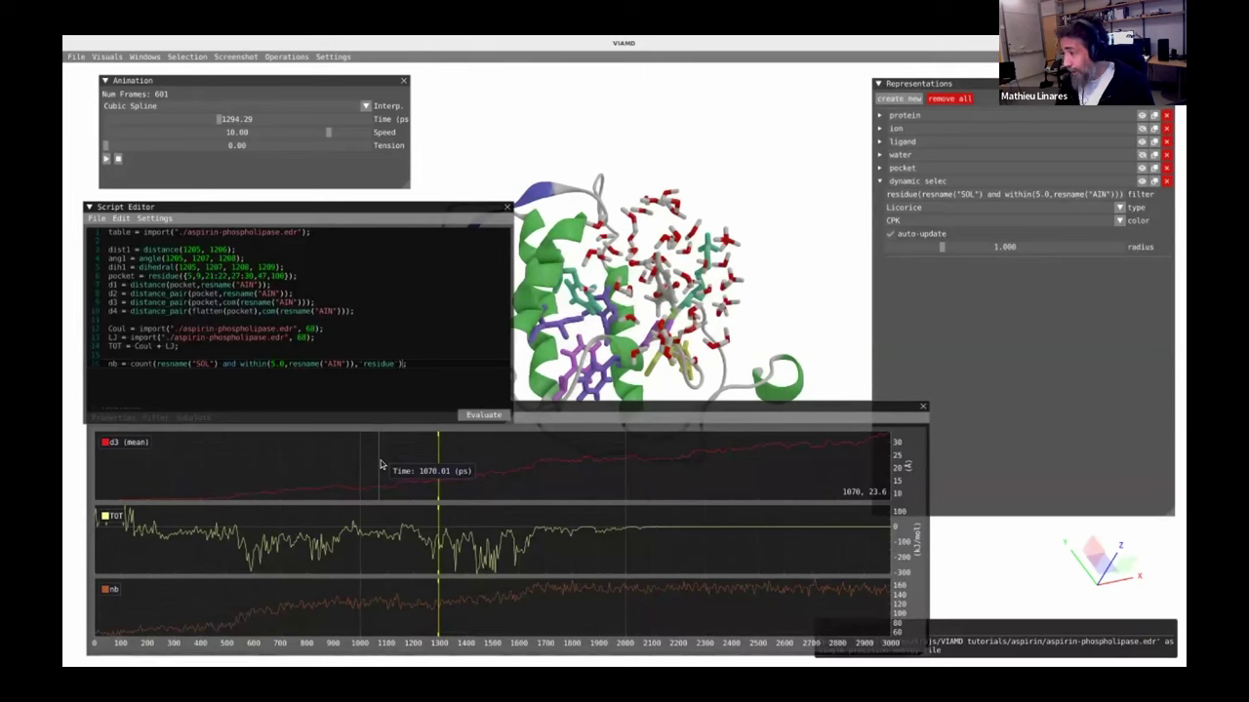
click(482, 415)
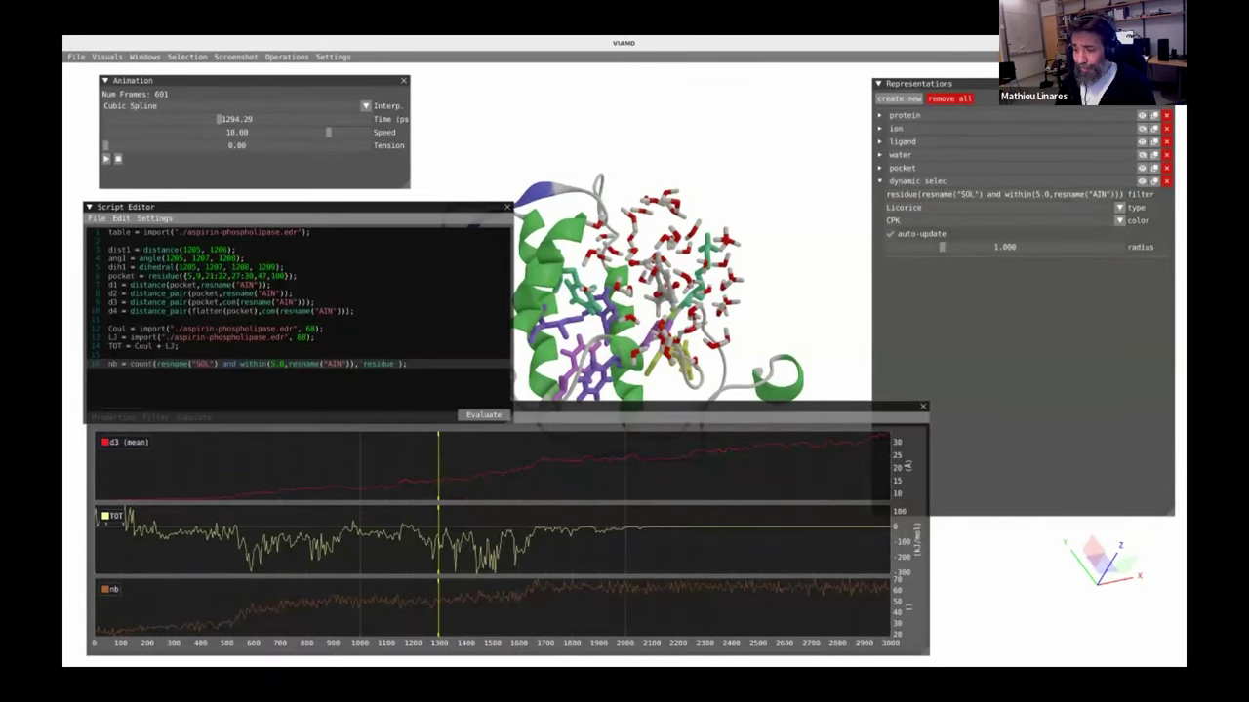
- Move the Script Editor slightly up and shrink it so that it no longer overlaps the Timelines window
click(429, 381)
drag(203, 208, 200, 199)
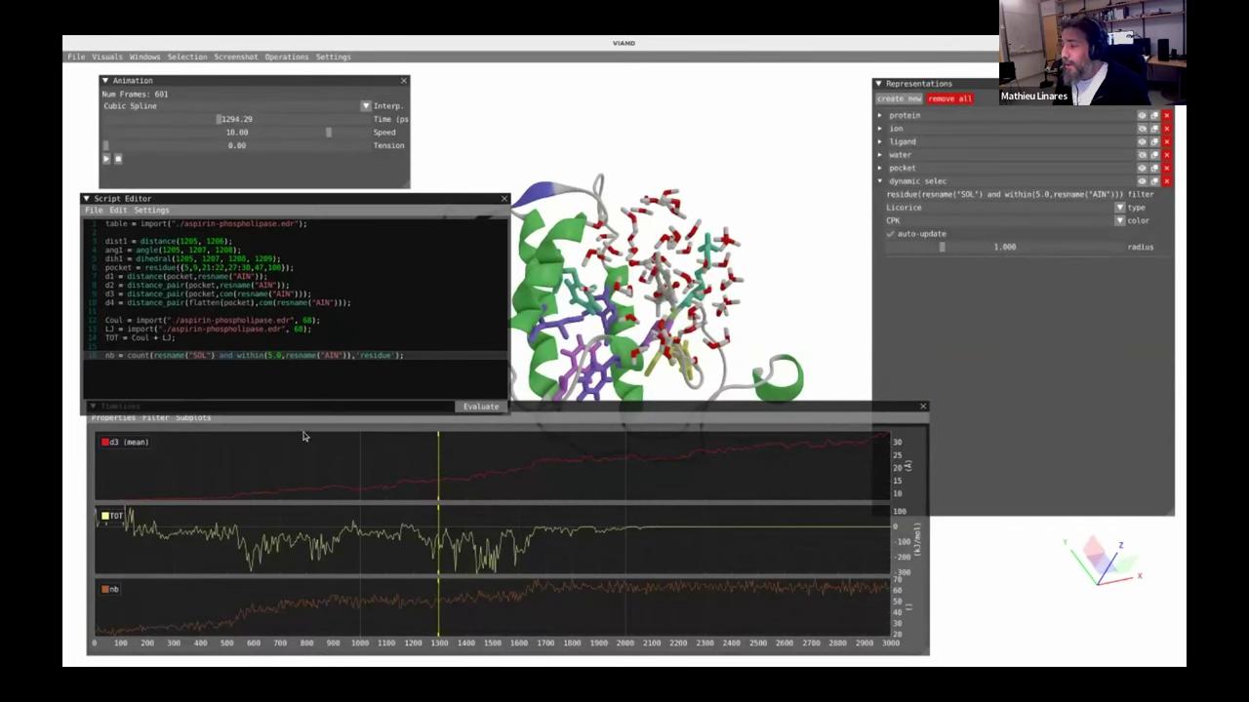
drag(507, 411, 495, 394)
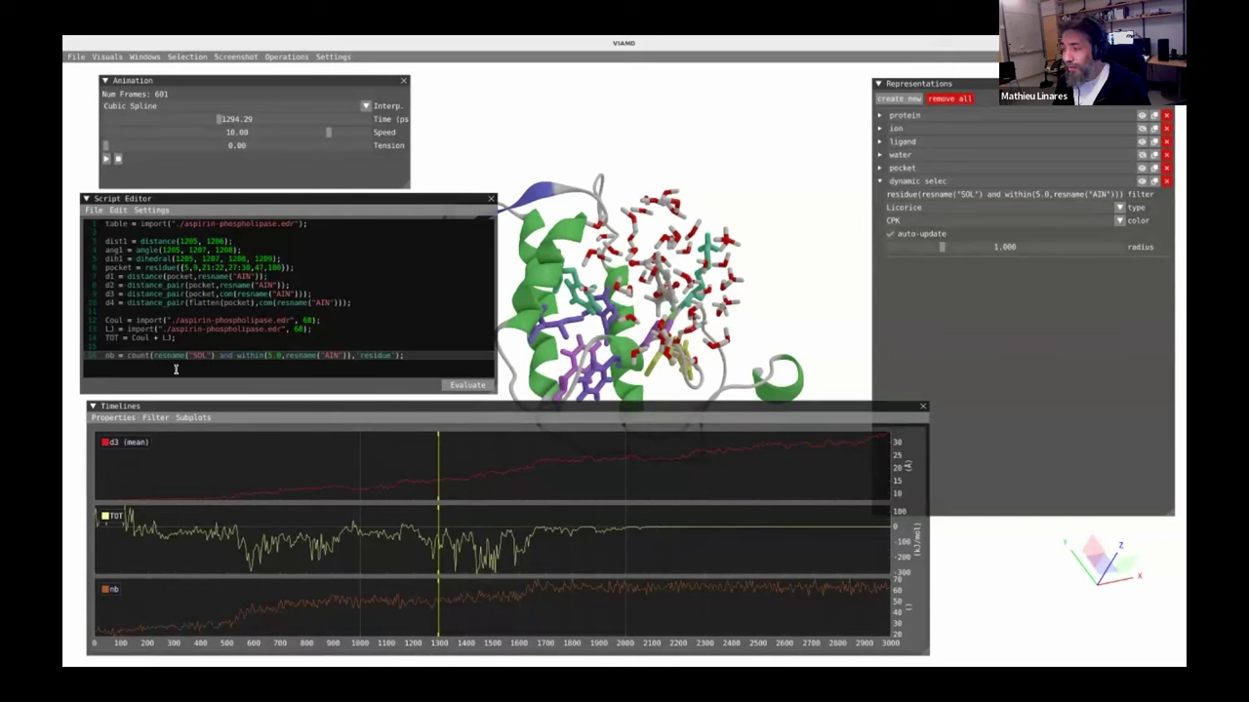
- Save the workspace over bioexcel.via in the aspirin folder of VIAMD tutorials
click(76, 57)
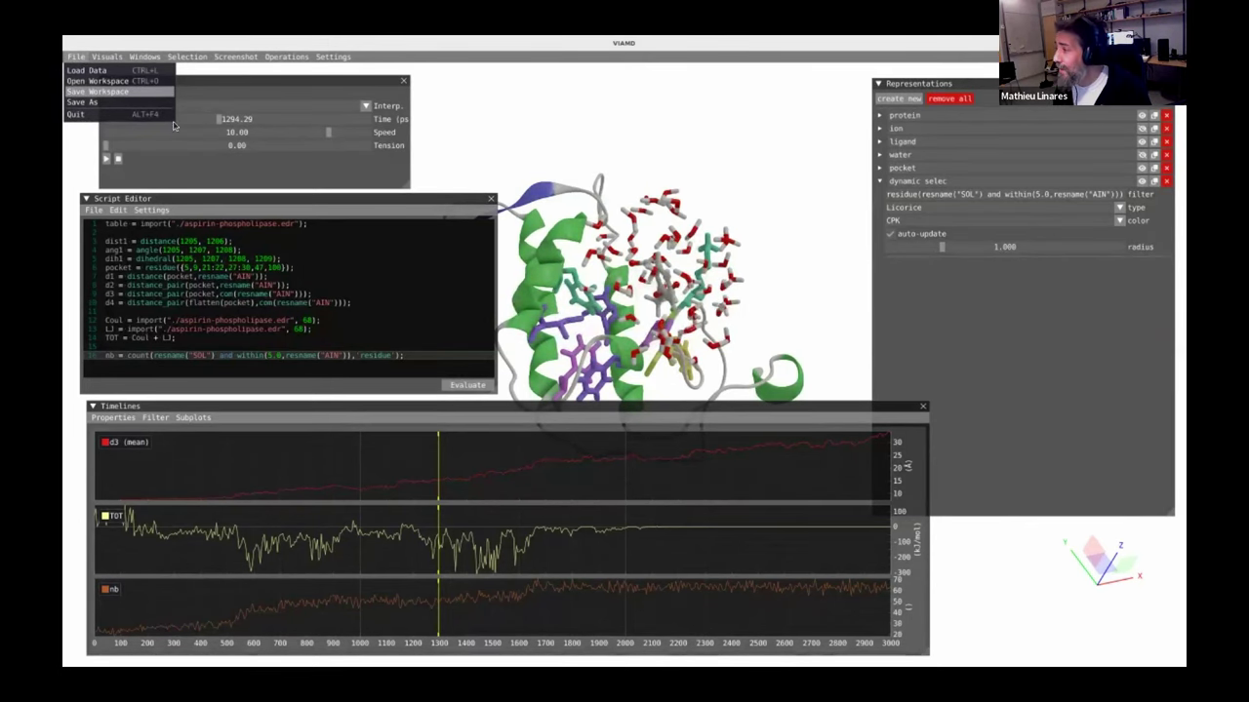
click(123, 98)
click(395, 309)
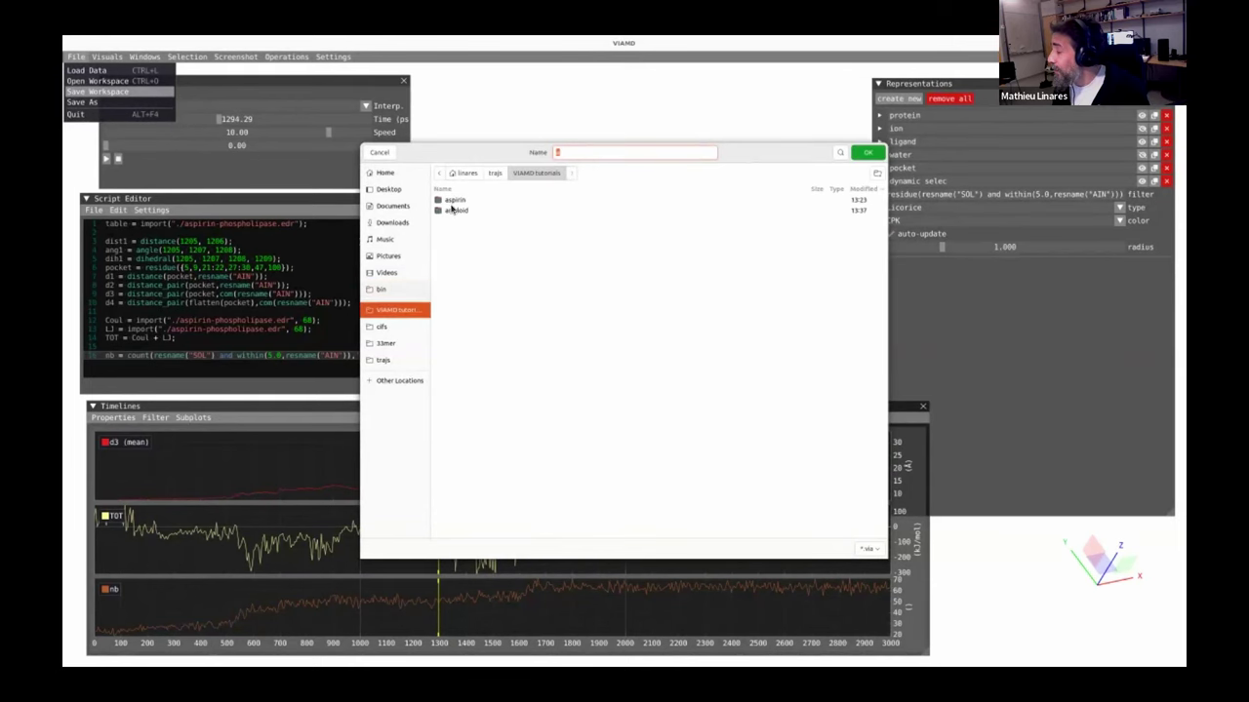
double_click(459, 199)
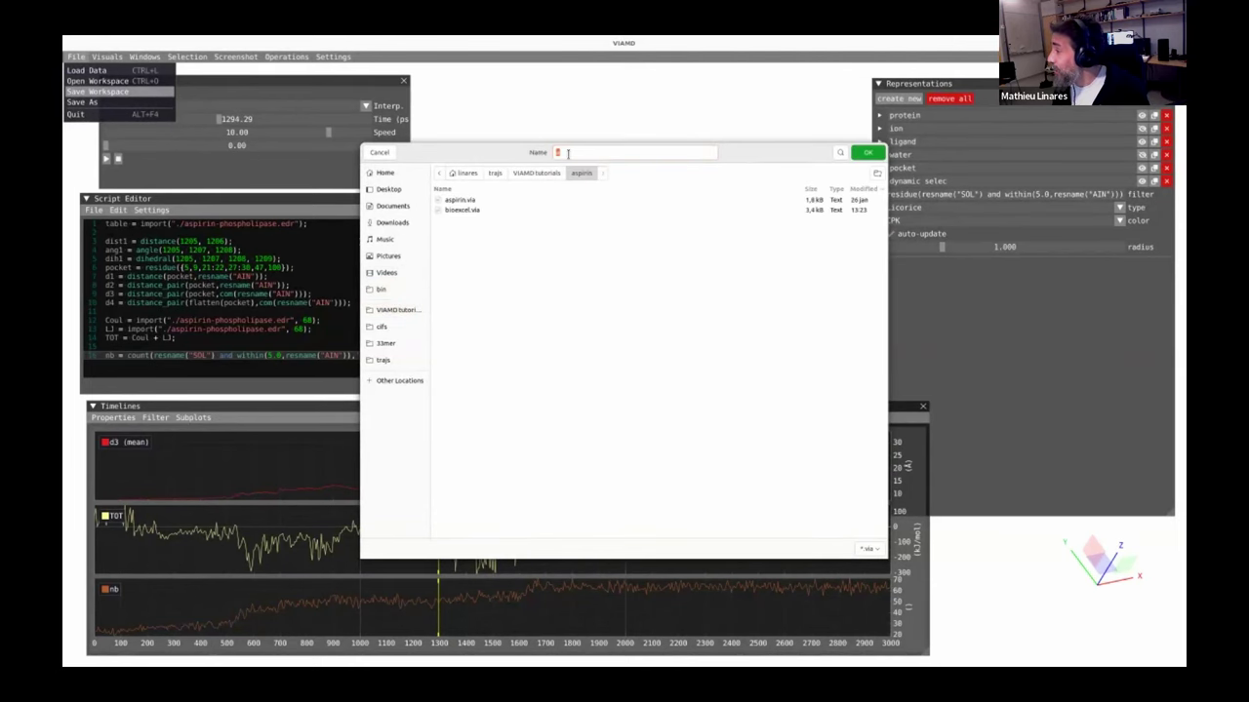
click(455, 209)
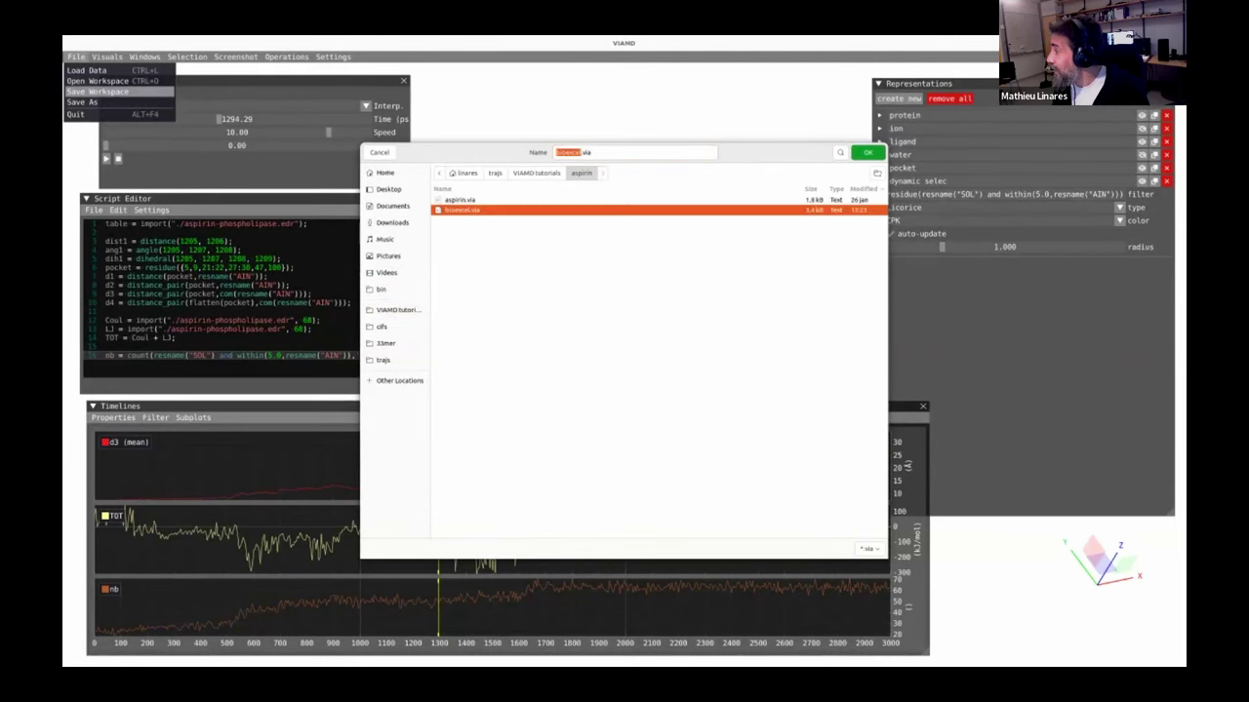
click(867, 152)
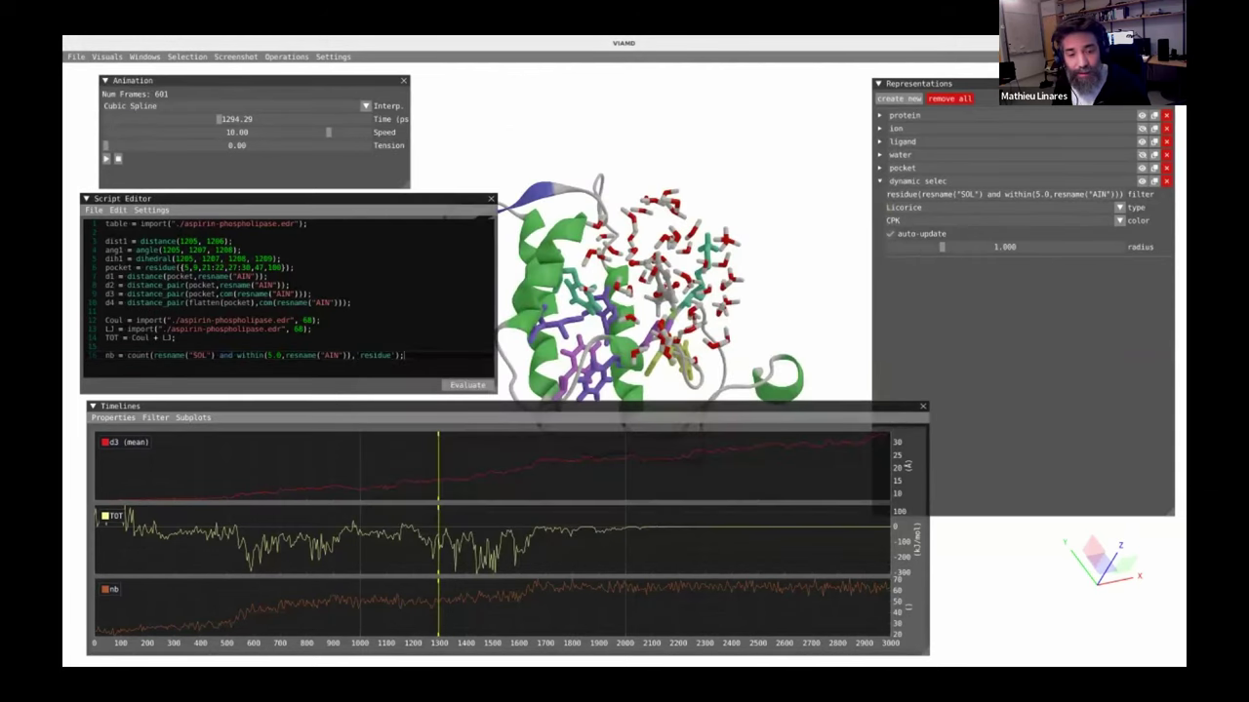
- Switch to the file manager, open bioexcel.via in the text editor, and examine its molecule and trajectory file paths
key(alt+Tab)
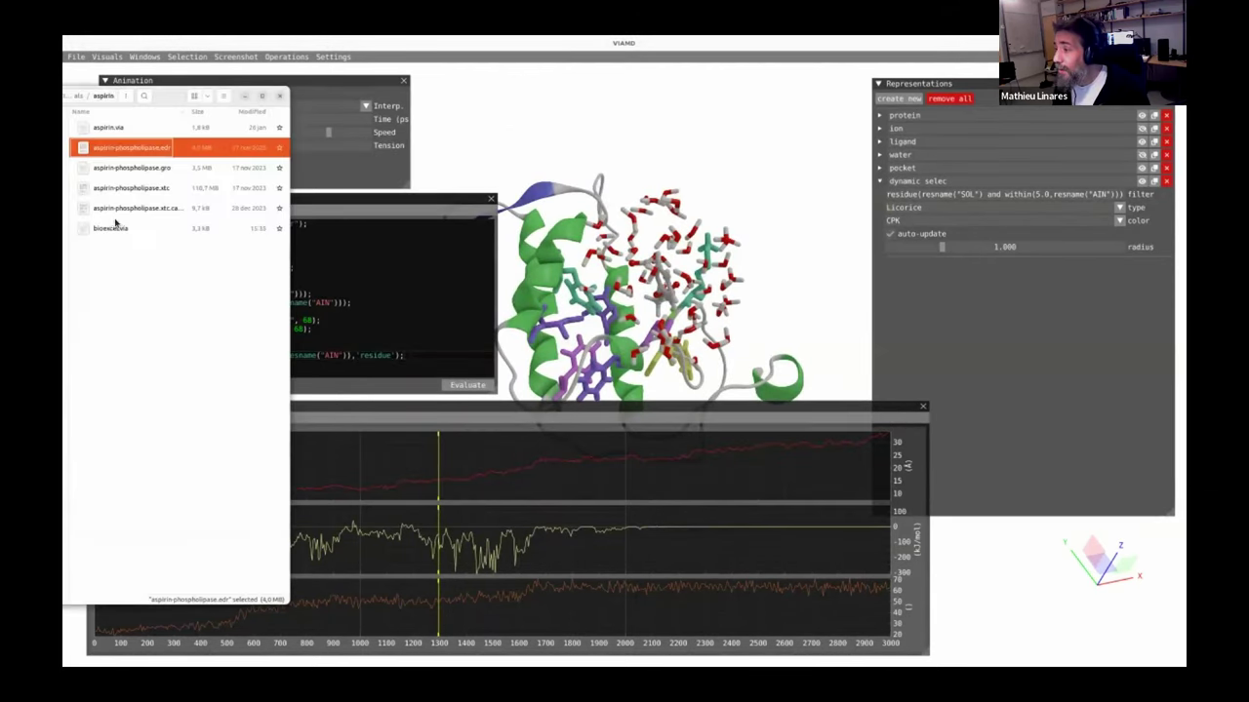
double_click(112, 227)
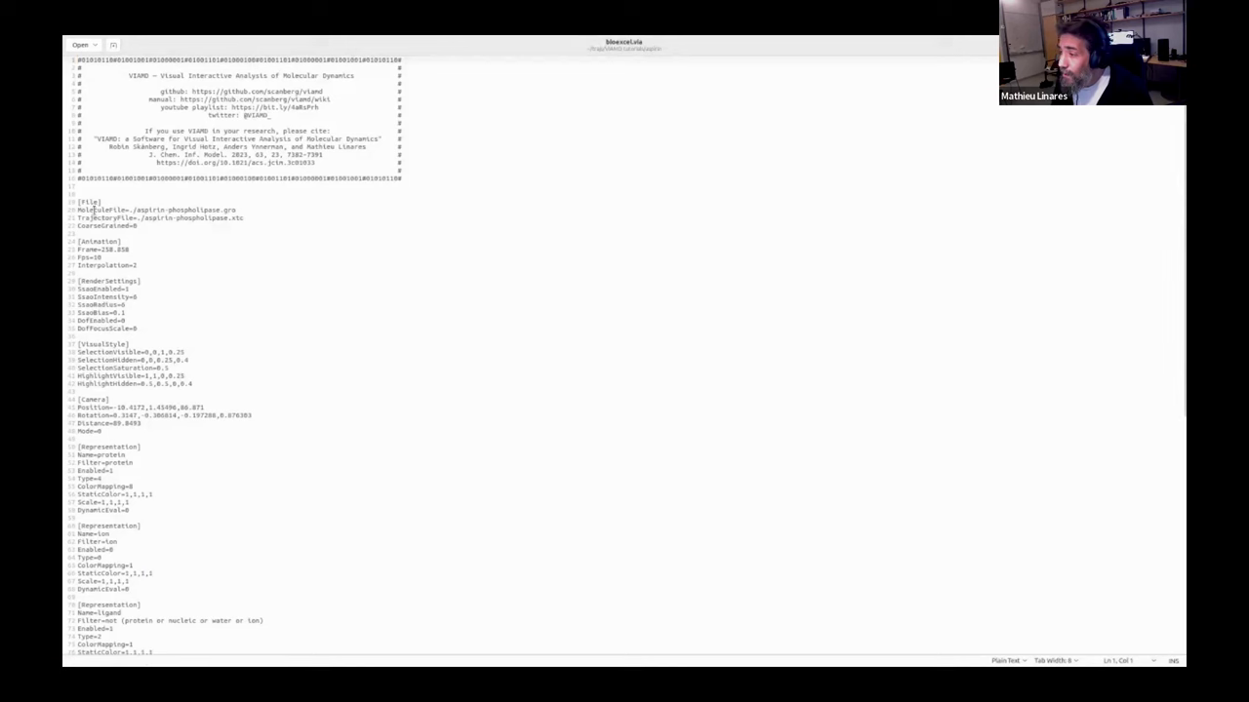
drag(127, 208, 240, 219)
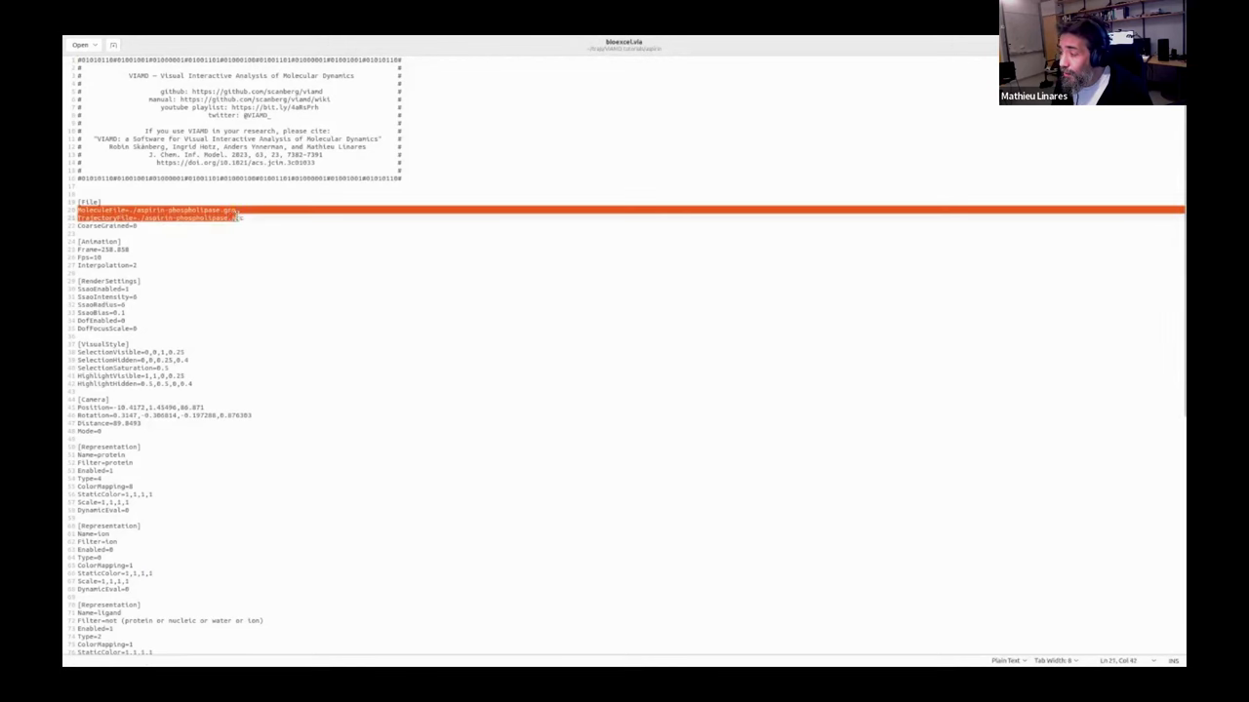
click(240, 218)
click(78, 296)
- Compare the DynamicEval settings of the pocket and dynamic selec representations in the workspace file
scroll(195, 357, down, 10)
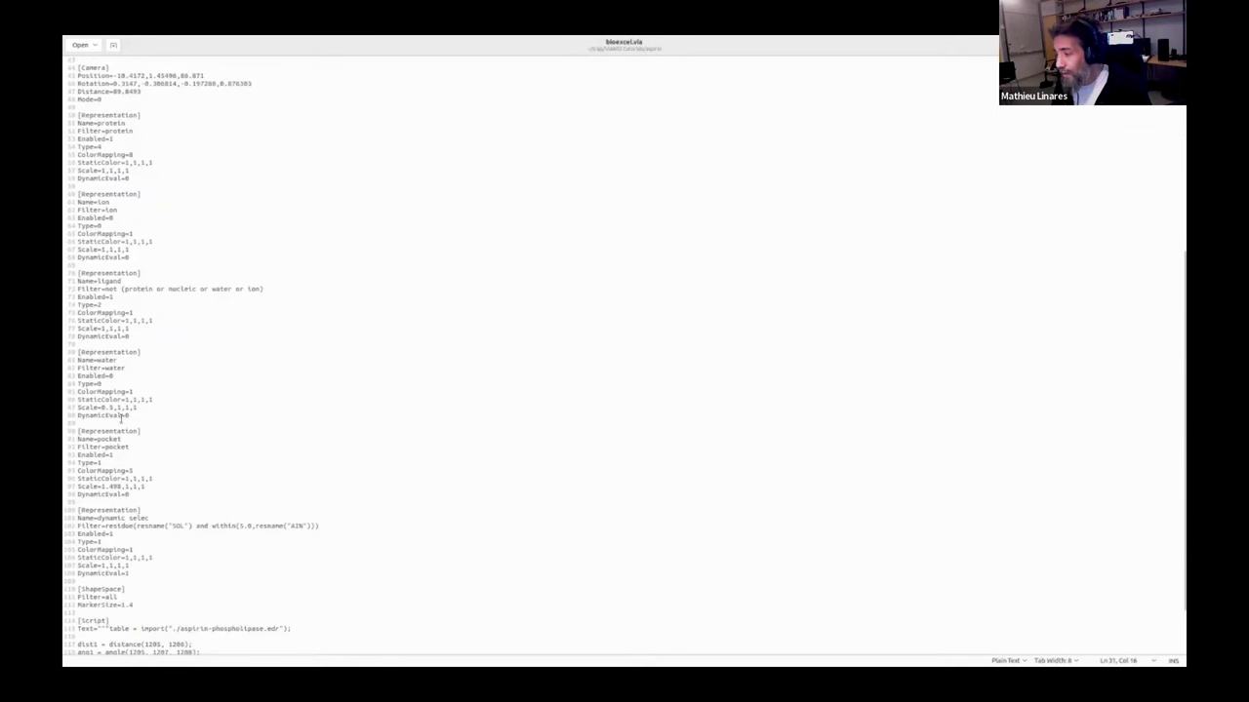
scroll(117, 416, down, 2)
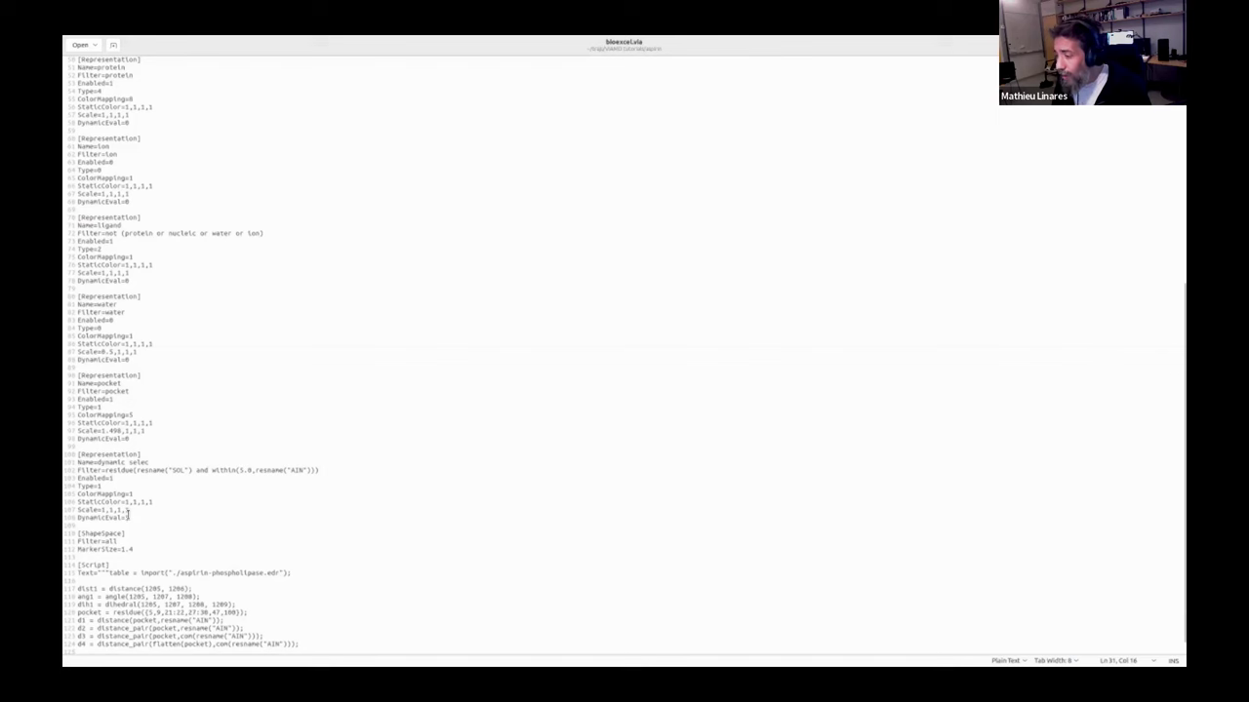
drag(154, 434, 117, 439)
drag(130, 518, 77, 518)
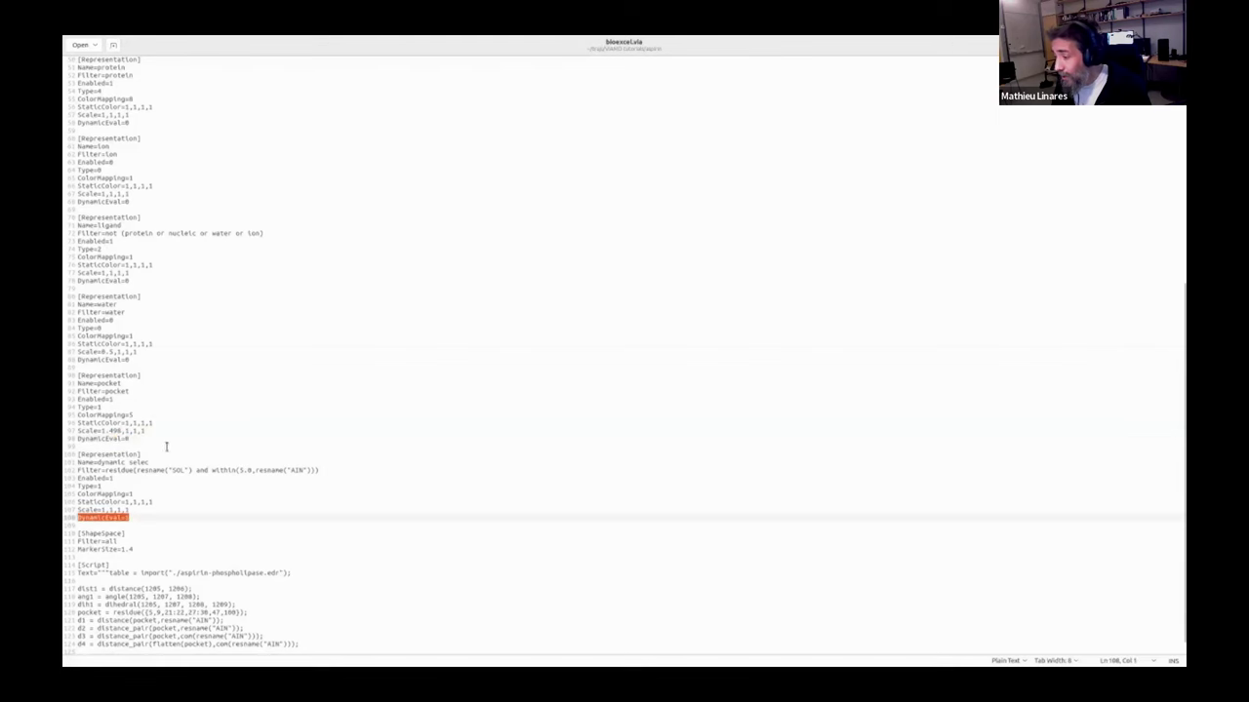
drag(130, 439, 76, 440)
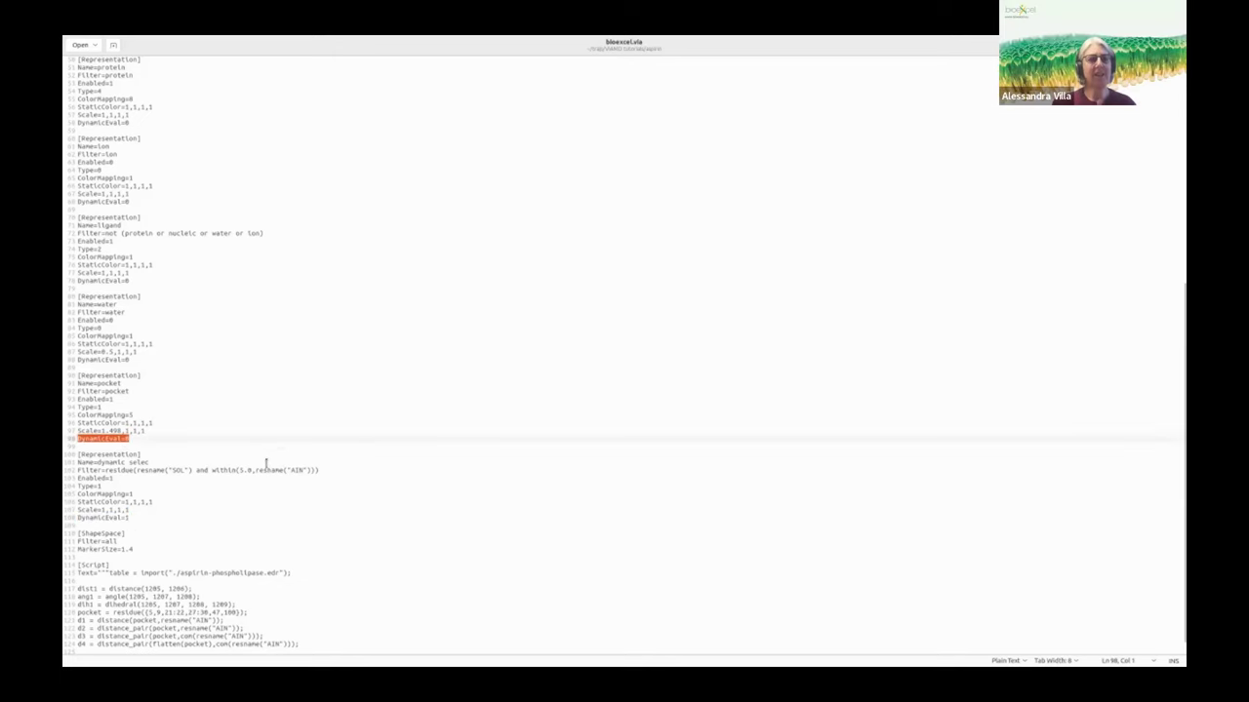
scroll(263, 462, down, 1)
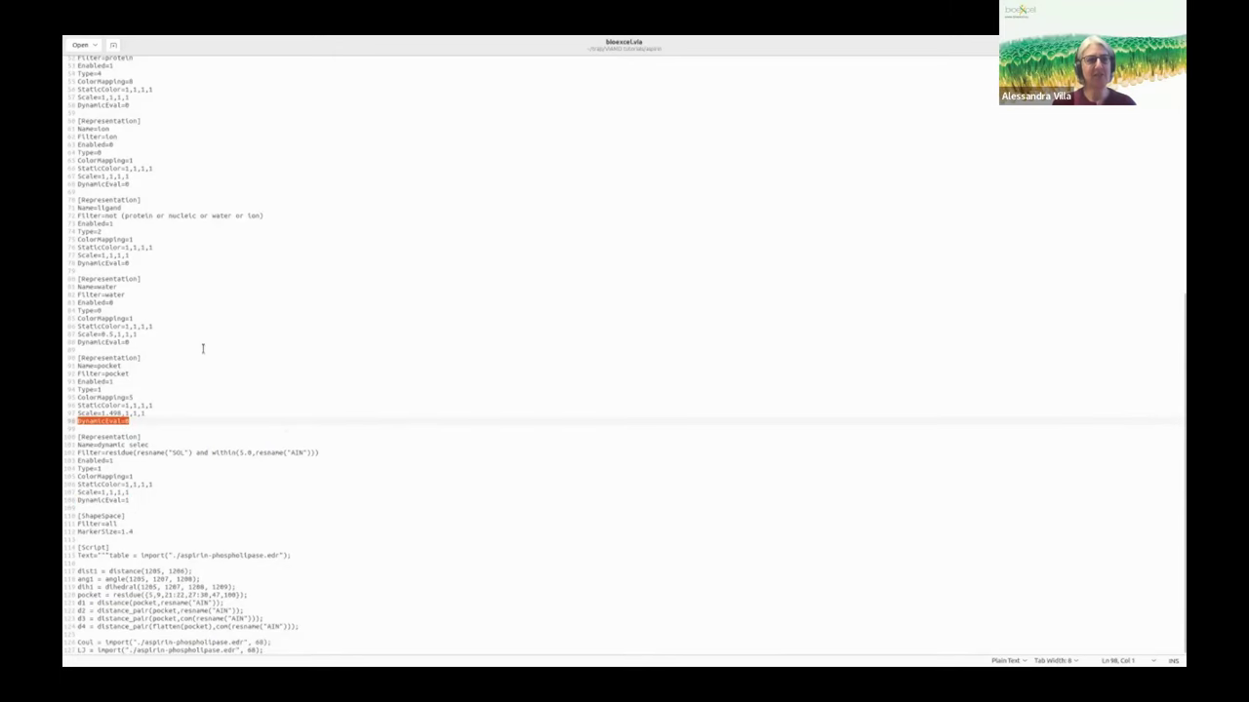
click(239, 215)
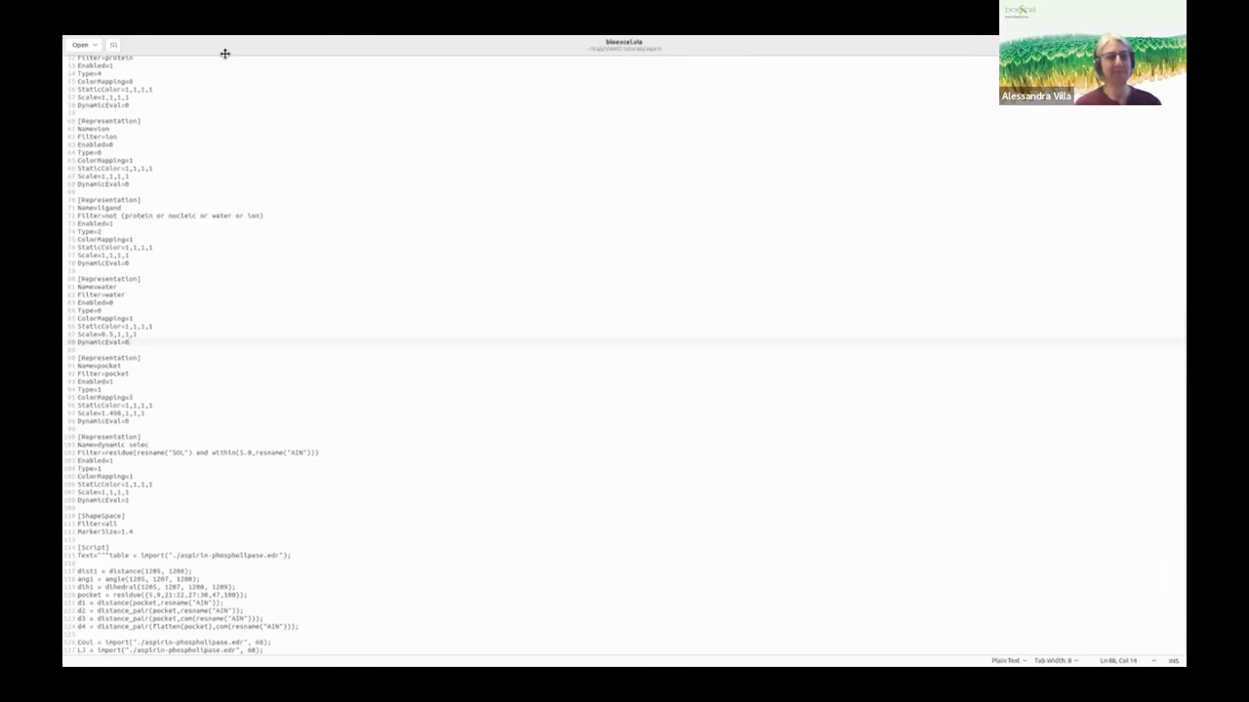
- Examine the Script section stored in the workspace file and close the text editor
click(219, 476)
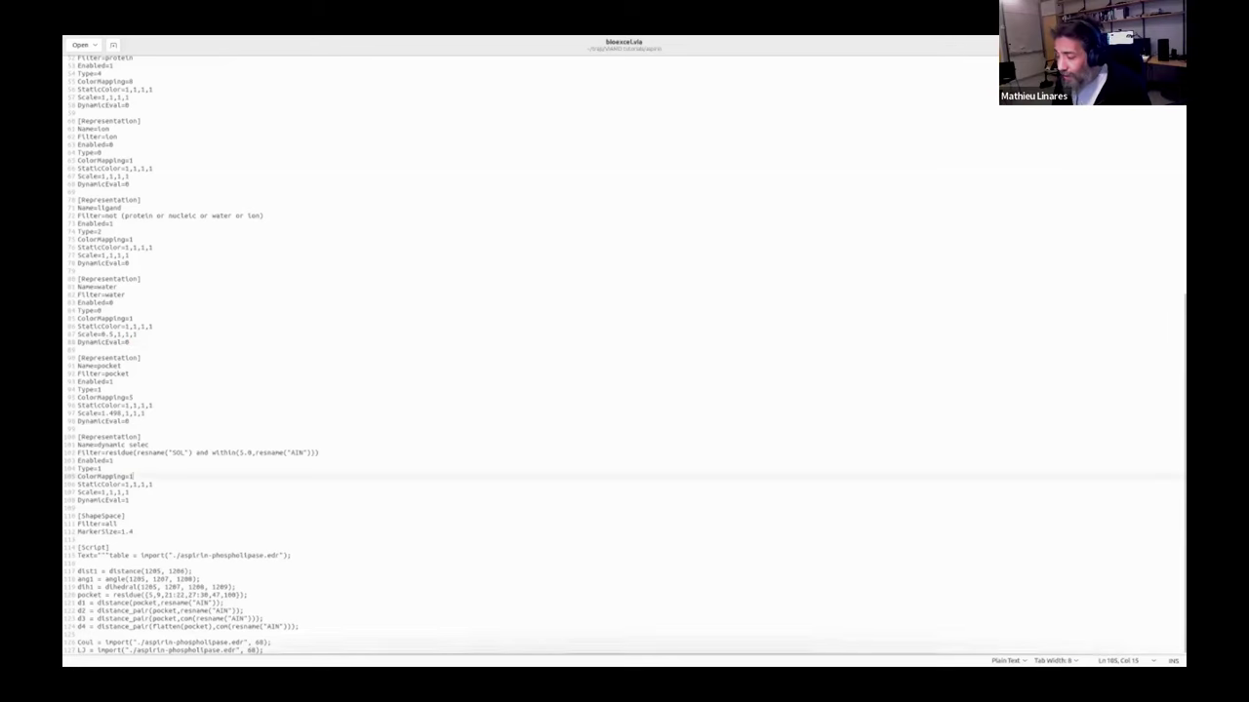
drag(265, 650, 110, 555)
key(Left)
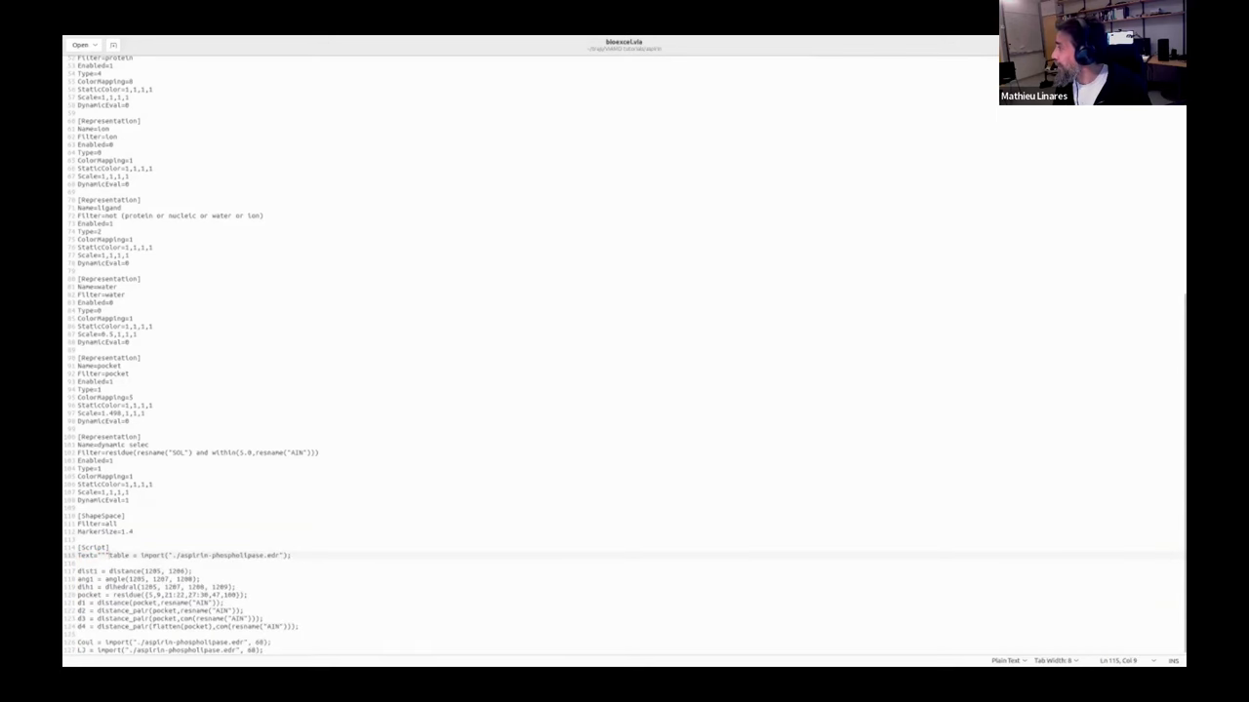
key(alt+F4)
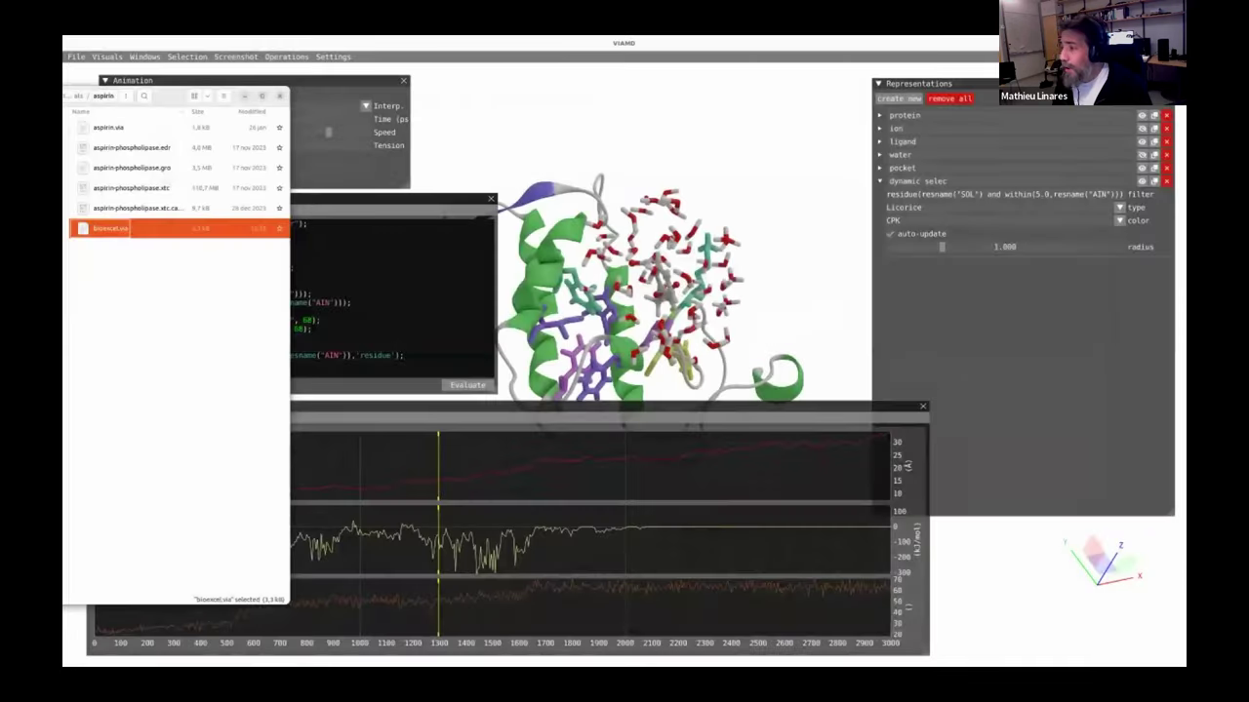
- Go up to the VIAMD tutorials folder in the file manager and open the amyloid folder
click(174, 304)
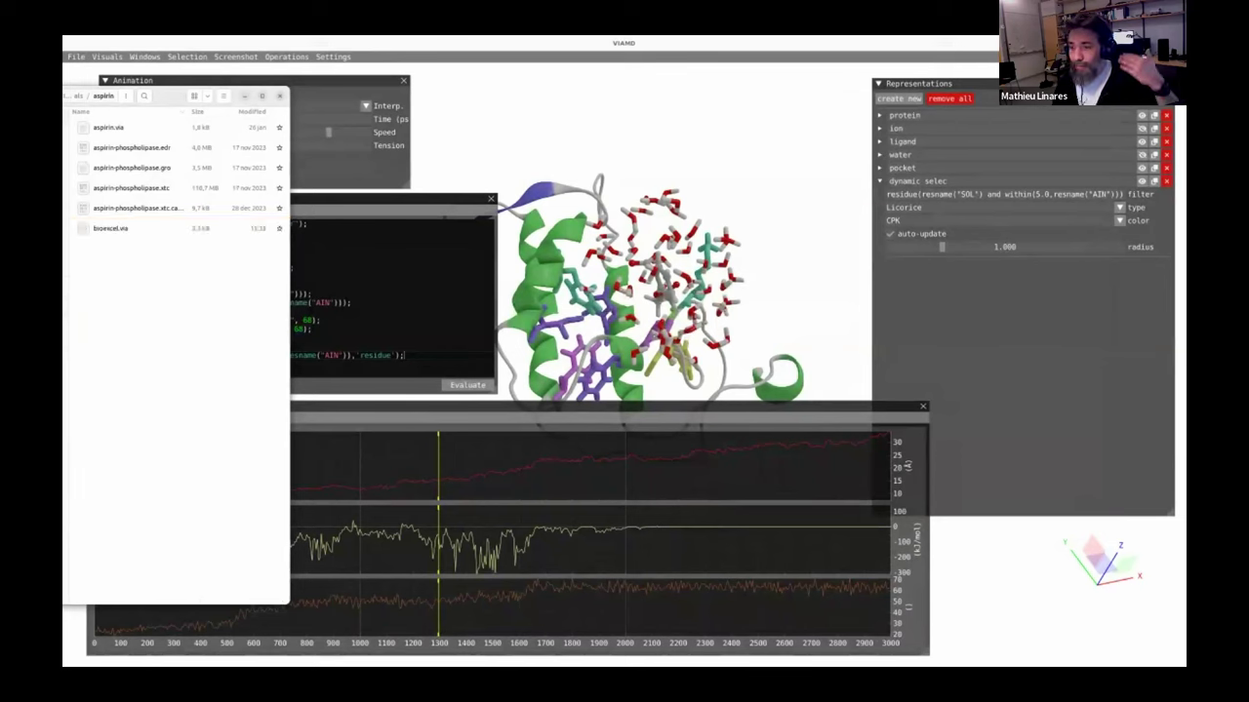
click(78, 95)
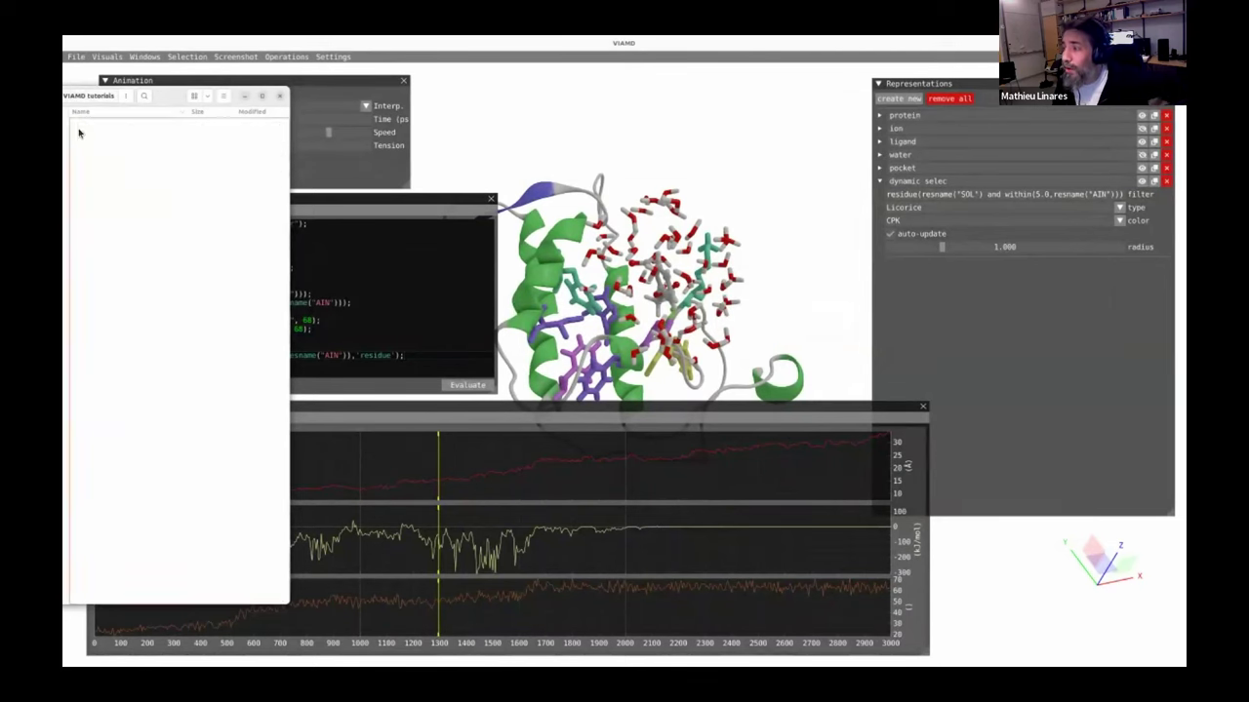
double_click(102, 148)
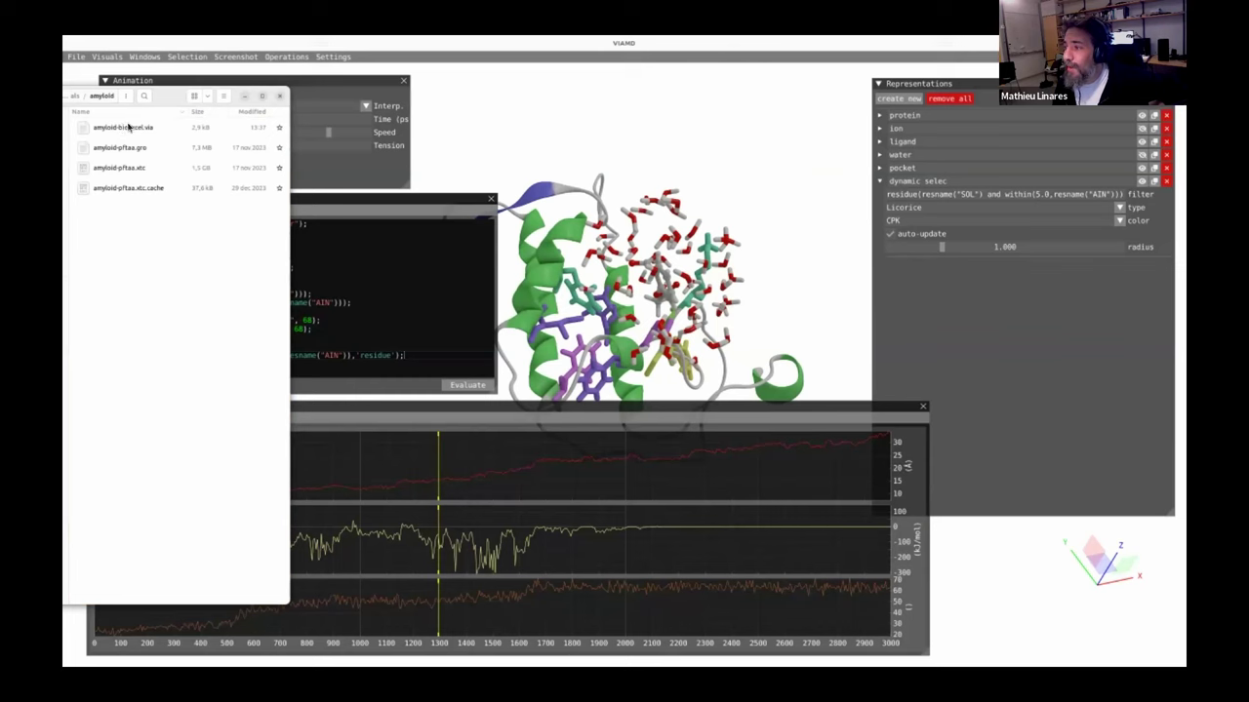
- Load the amyloid-bioexcel.via workspace from the file manager into VIAMD and briefly play its trajectory
click(122, 128)
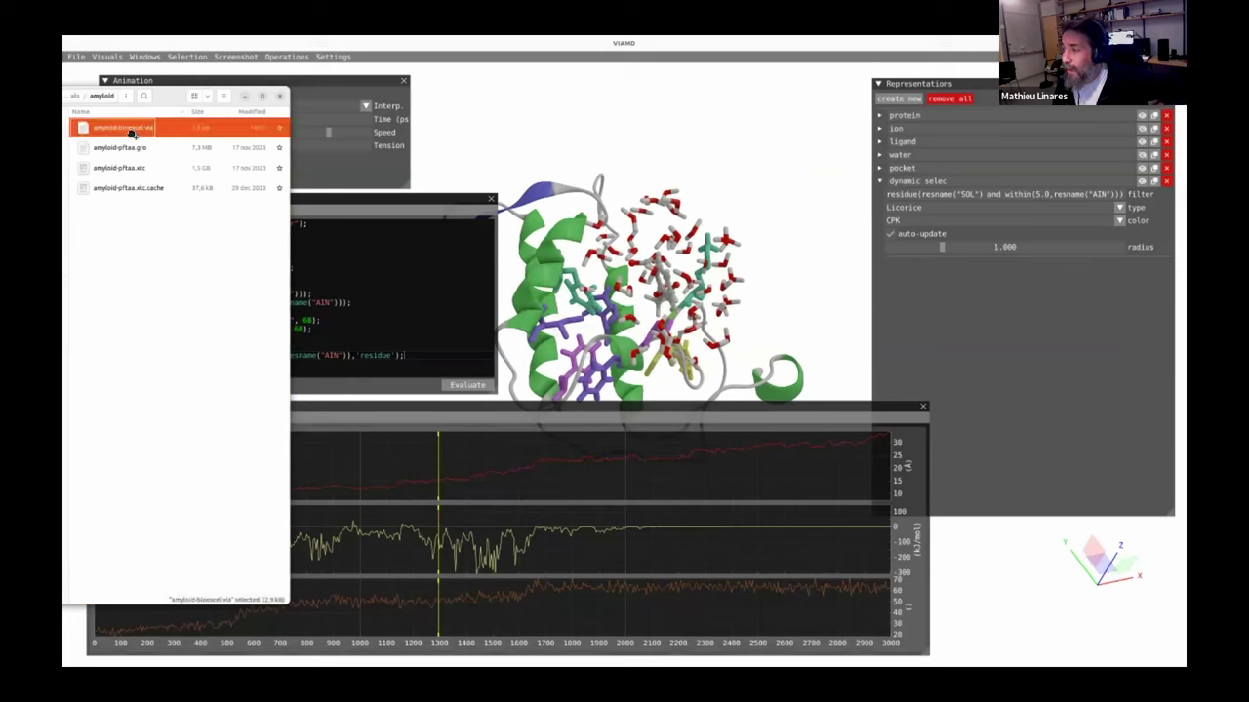
drag(139, 136, 542, 167)
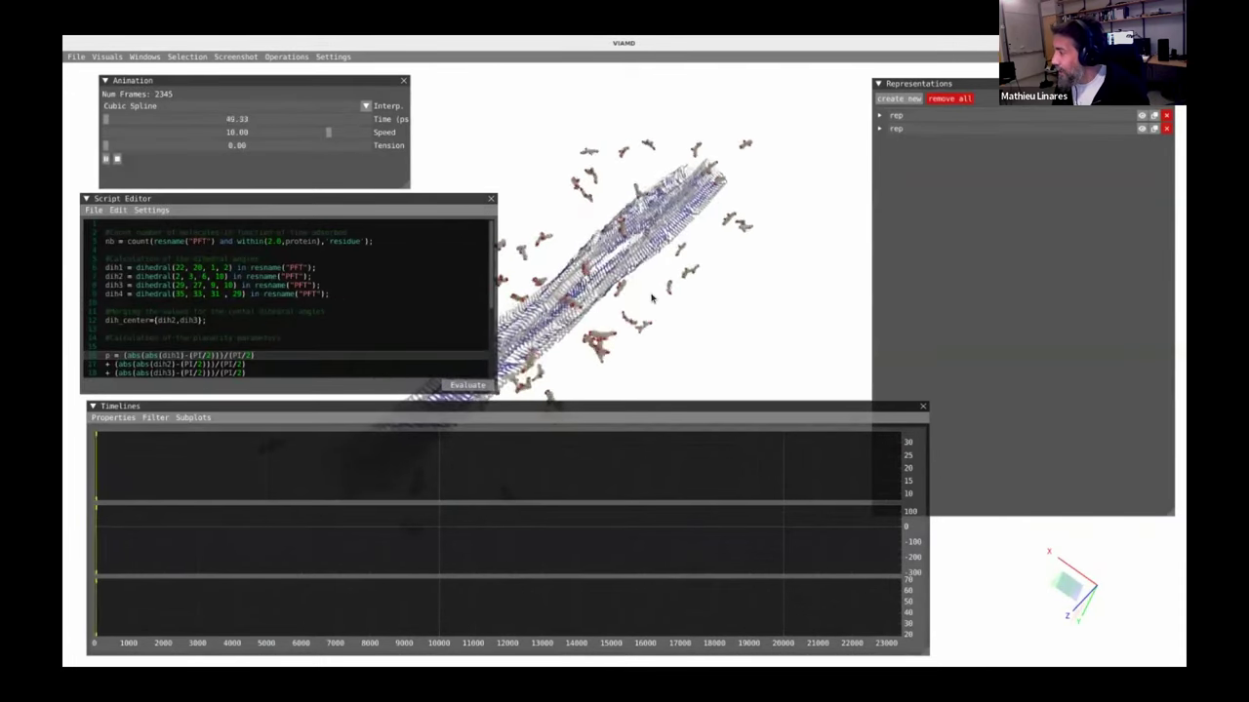
drag(648, 265, 670, 248)
right_drag(669, 248, 689, 298)
key(space)
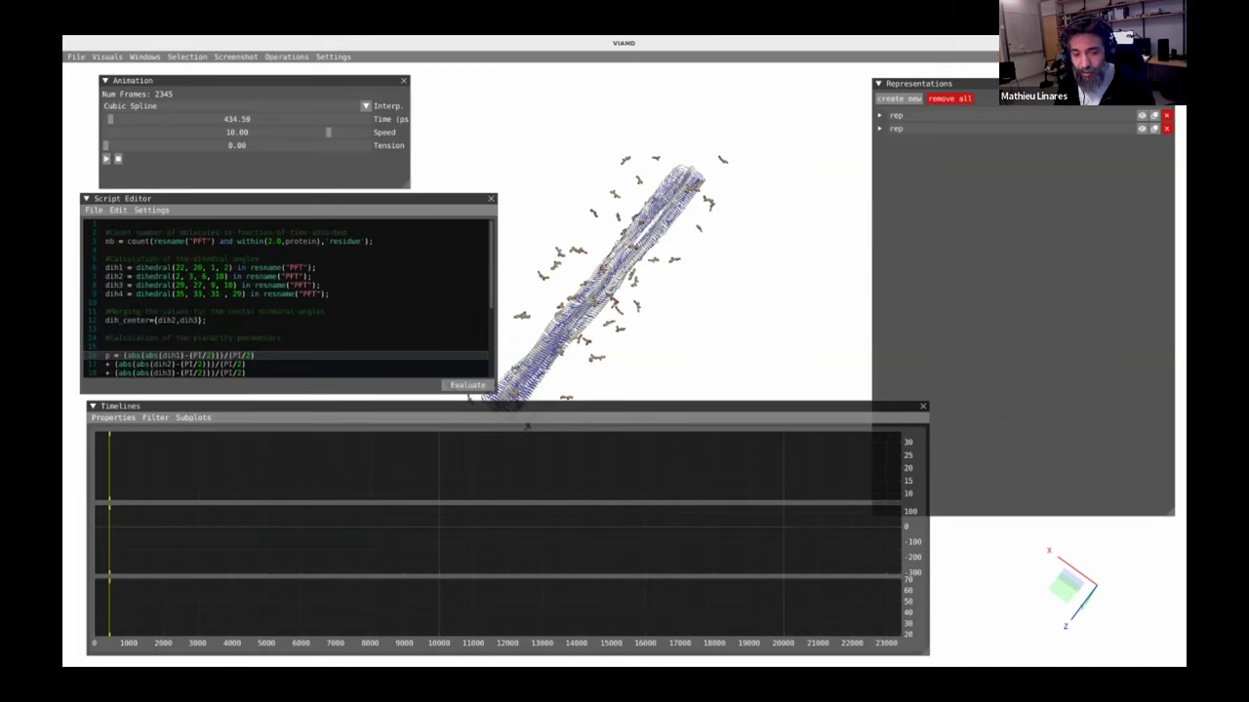
- Switch to the slide presentation and advance to the Amyloid Fibril detection slide
key(alt+Tab)
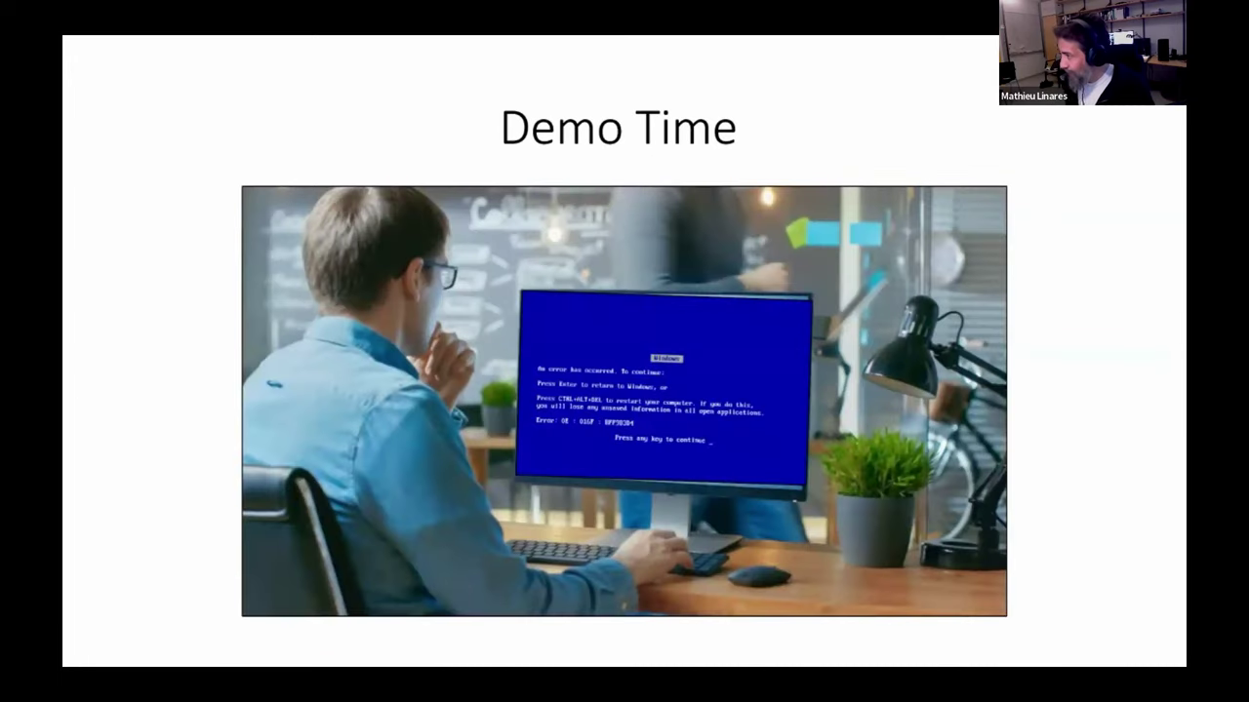
key(Right)
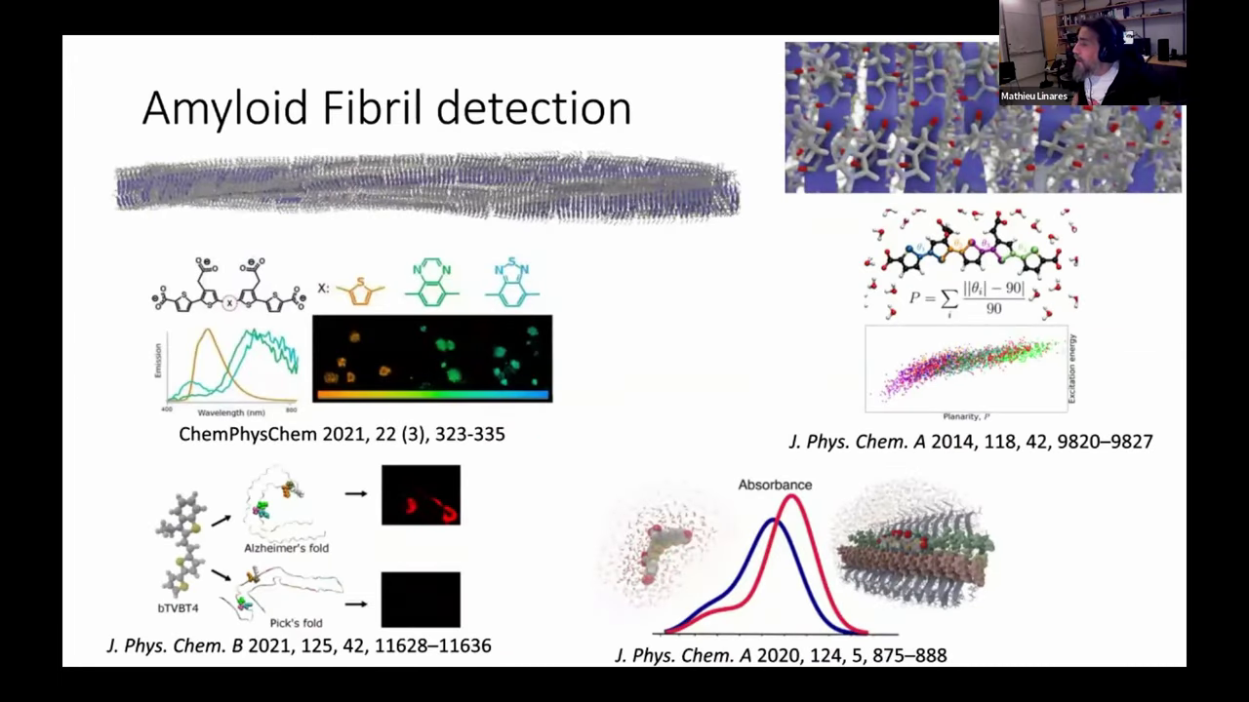
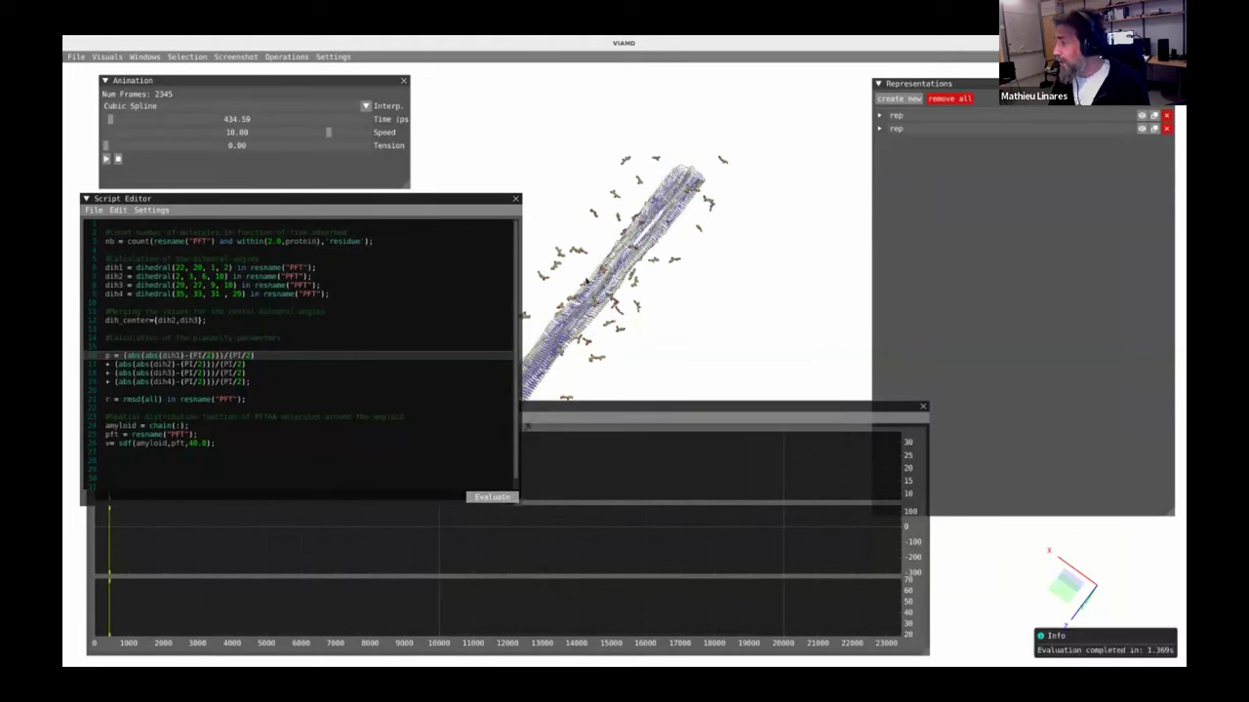
- Plot the nb property in the first timeline subplot
right_drag(536, 376, 587, 363)
click(571, 408)
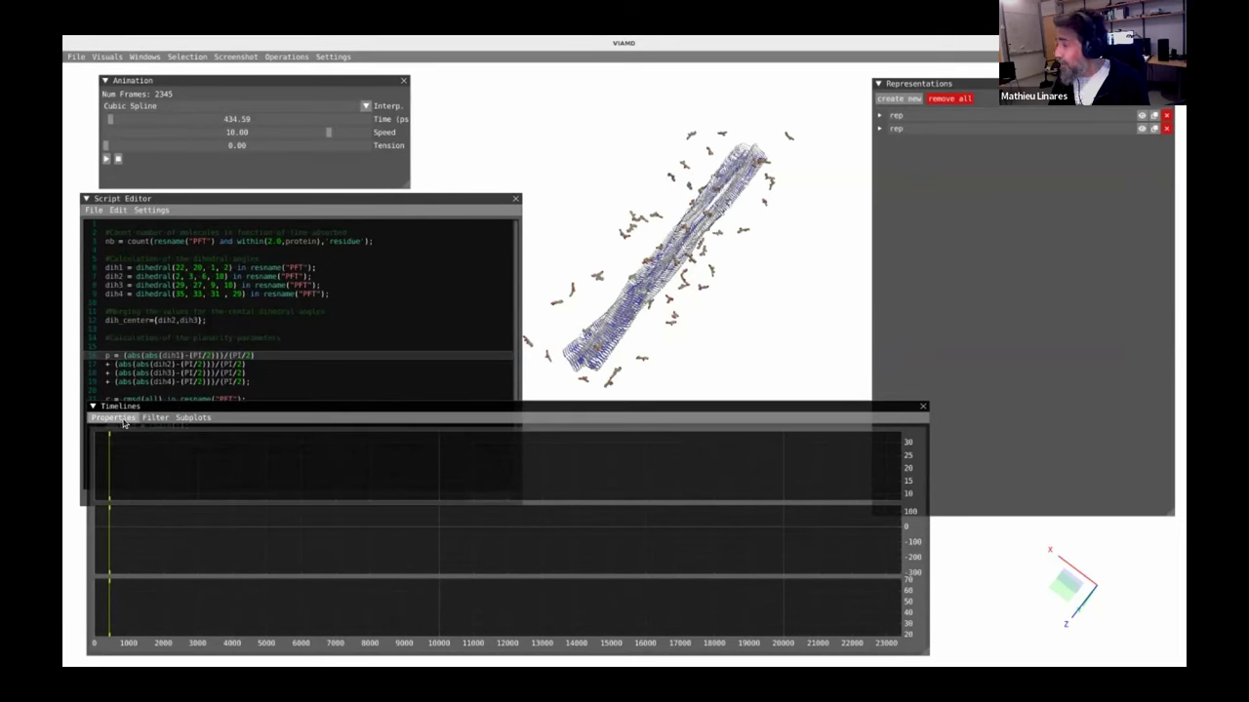
click(115, 419)
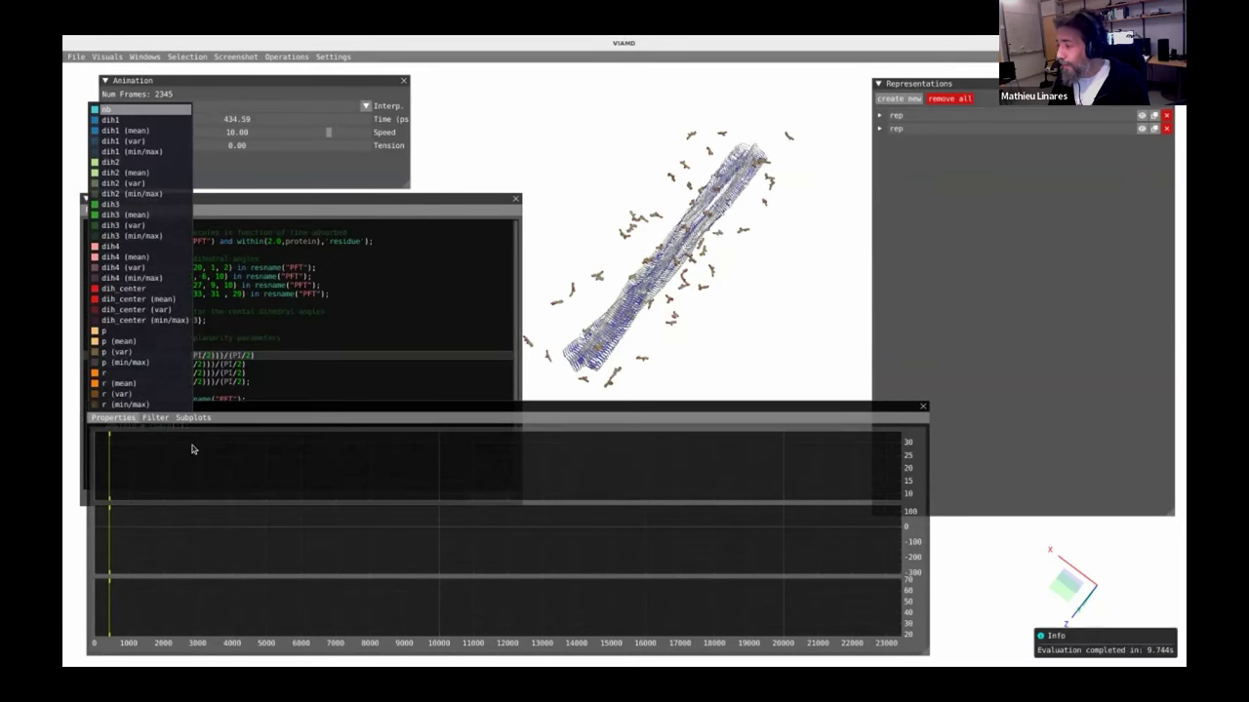
drag(226, 484, 246, 478)
click(125, 489)
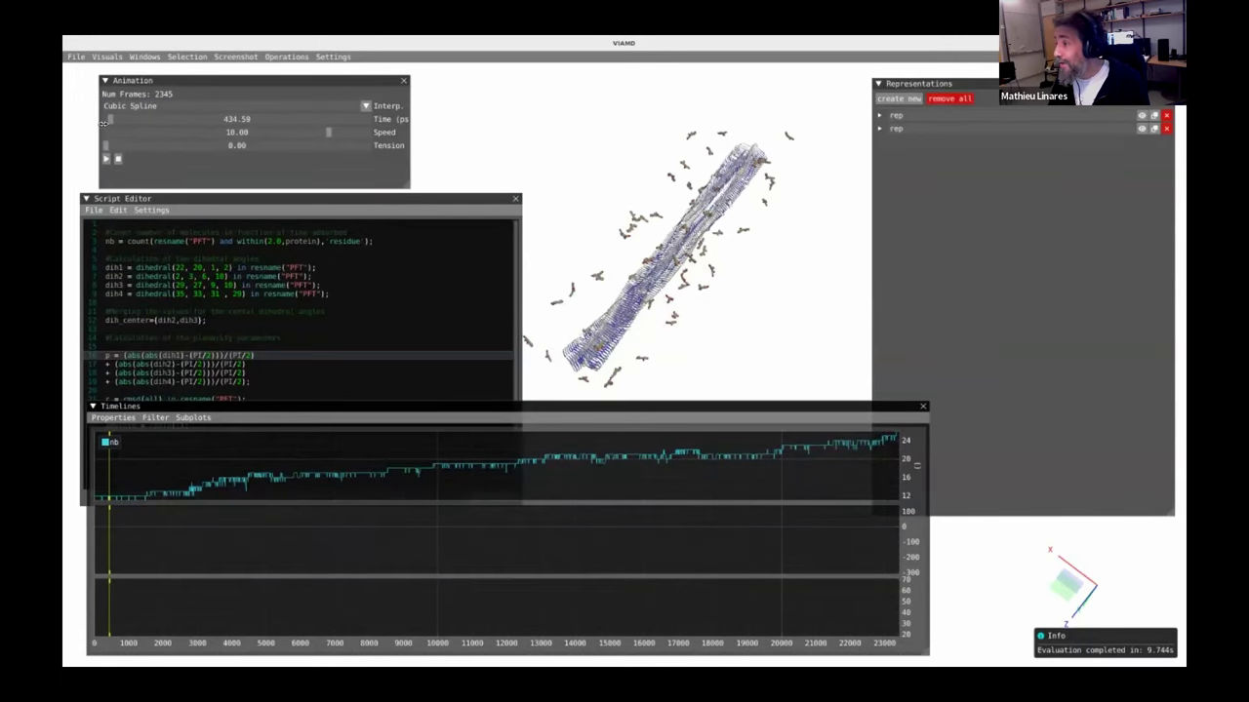
- Move the animation to the final time of 23440 ps and examine the scripted dihedral angles on a single PFT molecule
drag(178, 119, 393, 121)
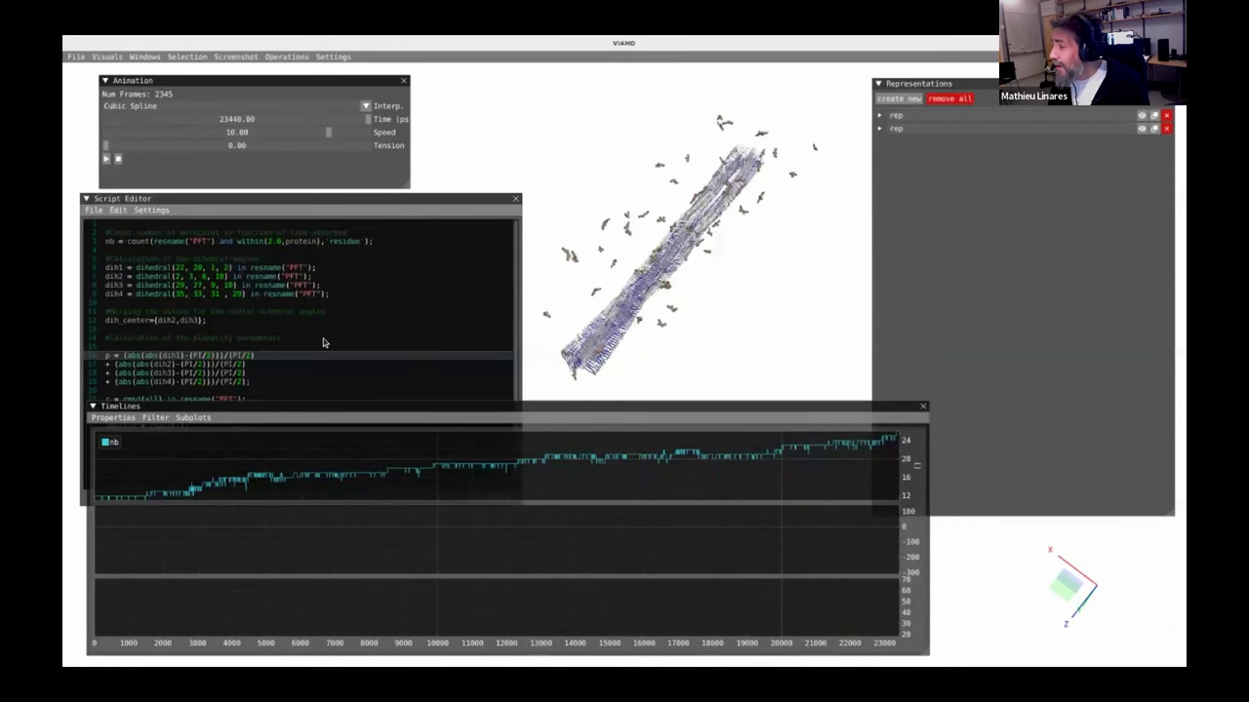
right_drag(710, 269, 673, 315)
scroll(673, 314, up, 6)
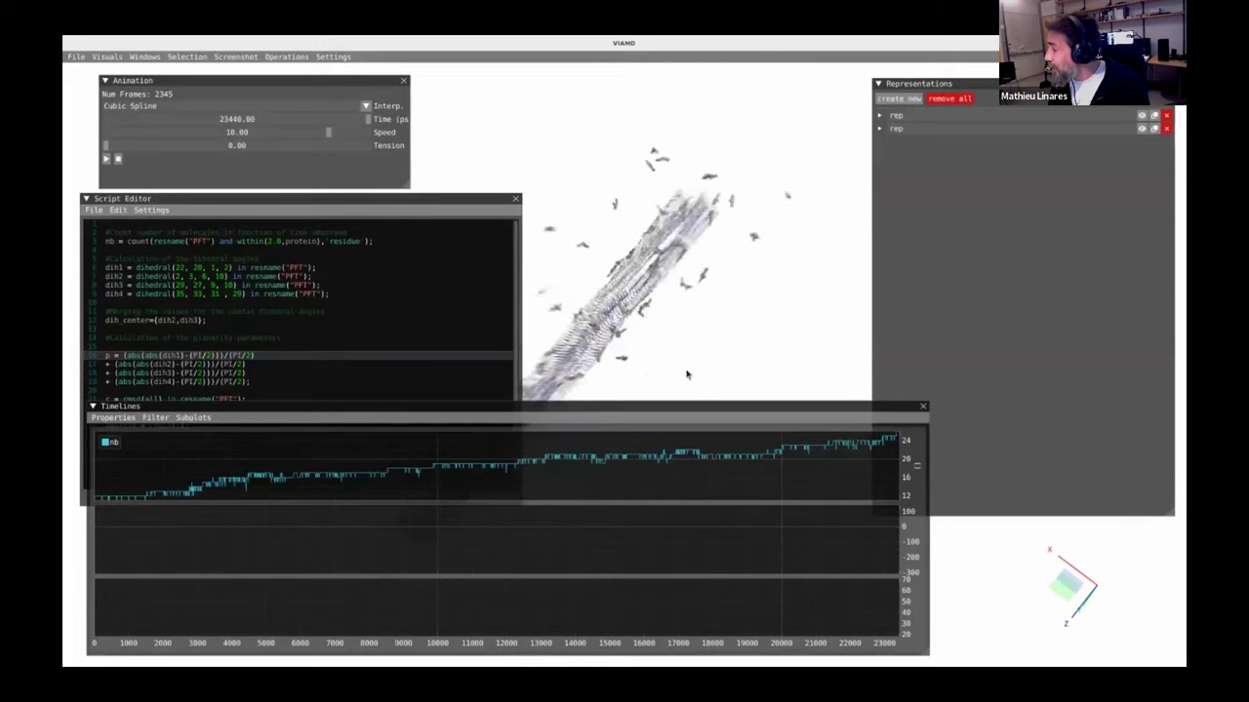
drag(599, 417, 725, 301)
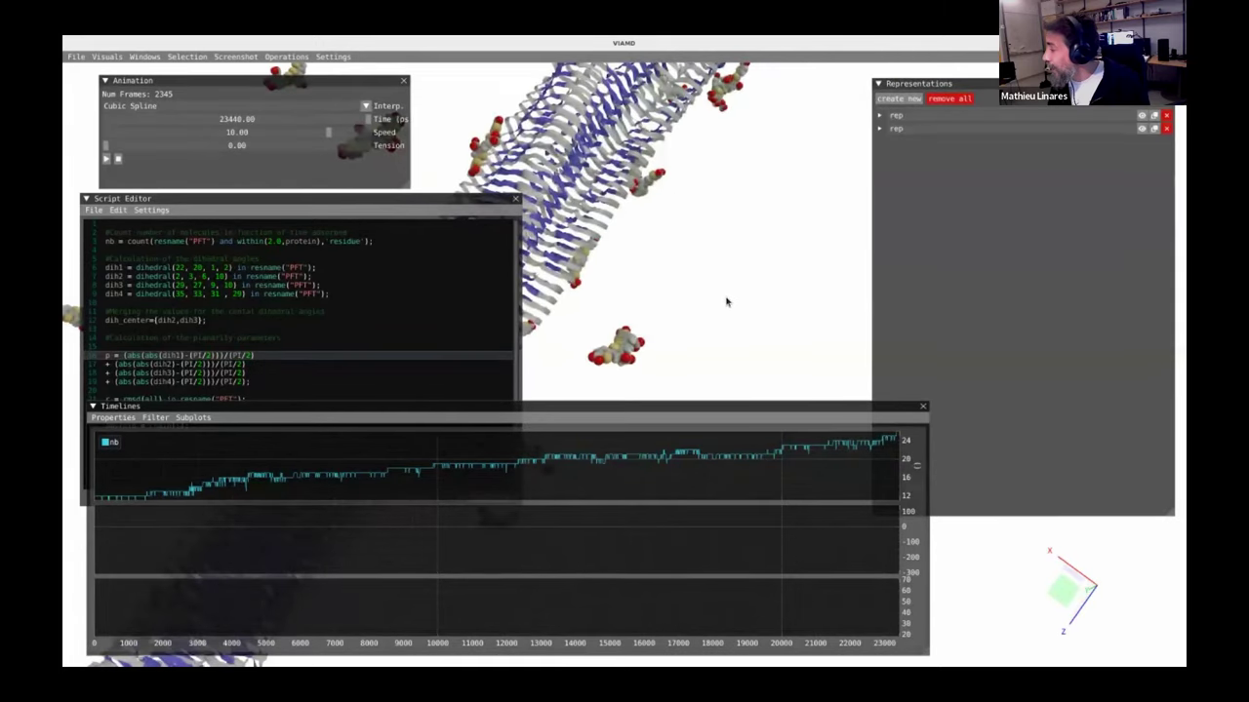
scroll(770, 192, up, 4)
right_drag(682, 388, 722, 317)
drag(722, 318, 780, 195)
mouse_move(113, 274)
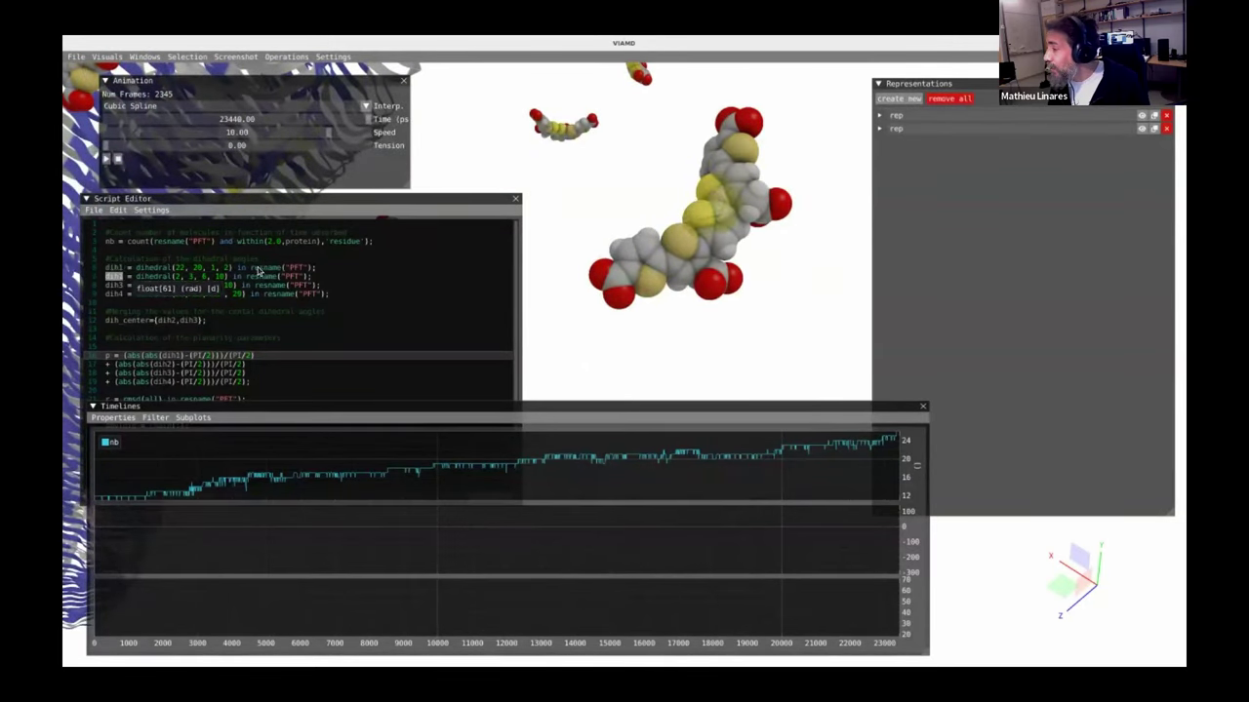
mouse_move(270, 275)
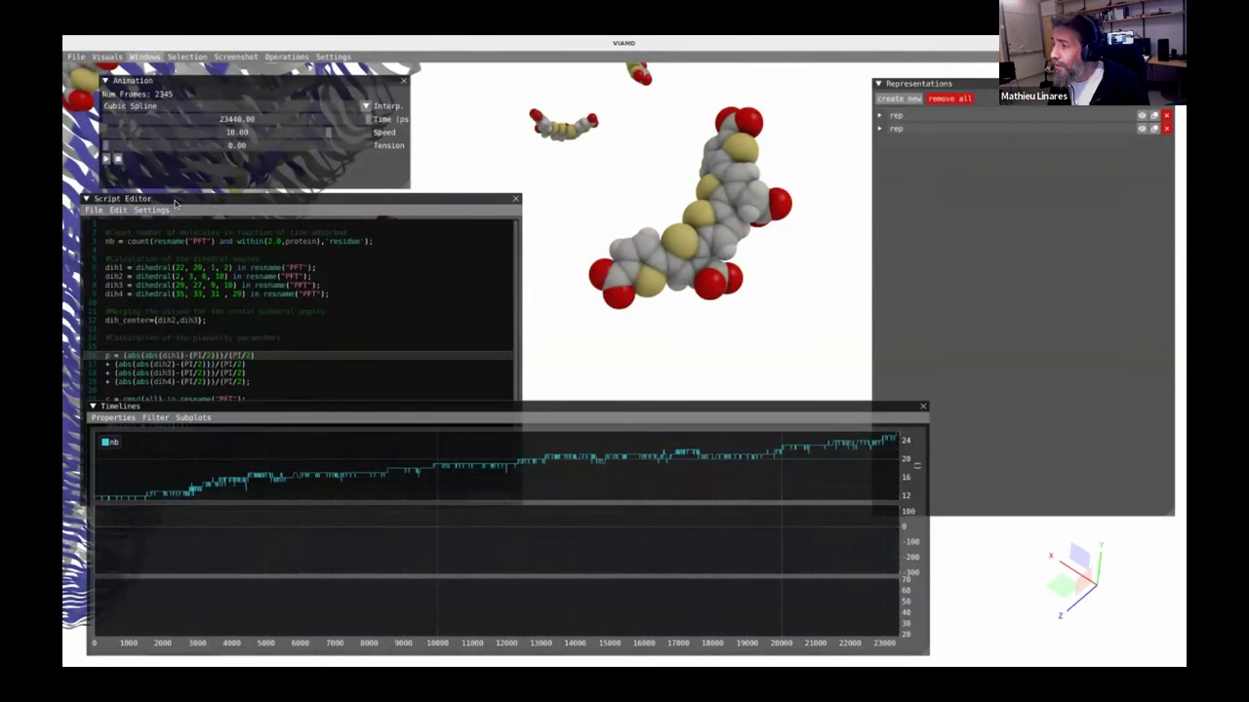
- Inspect the dataset's chains and residue names, and examine the script's dihedral, planarity and RMSD expressions
click(144, 57)
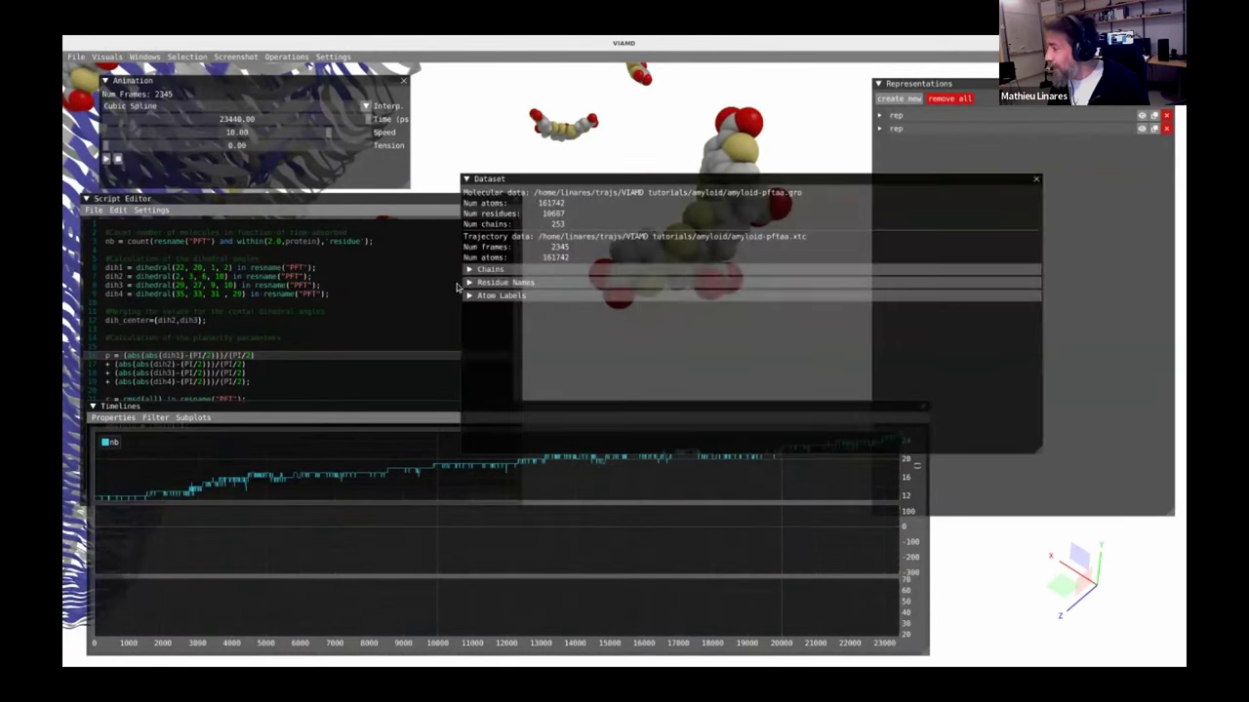
click(474, 271)
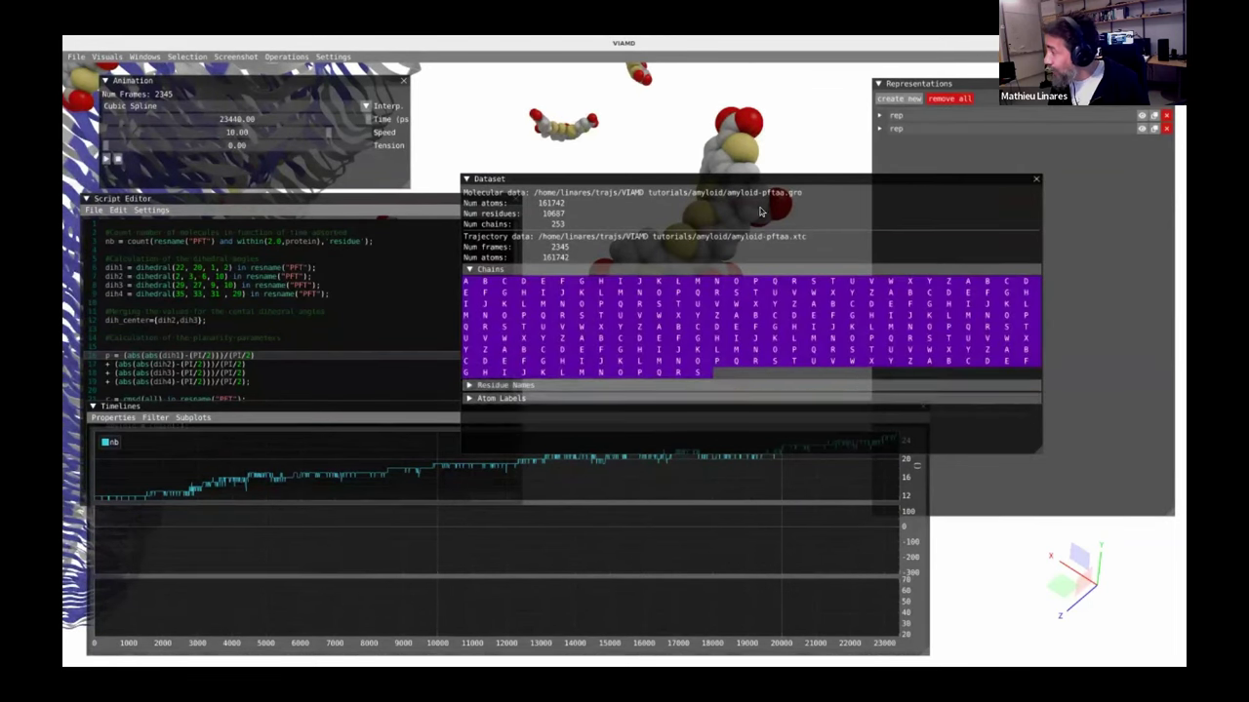
click(470, 386)
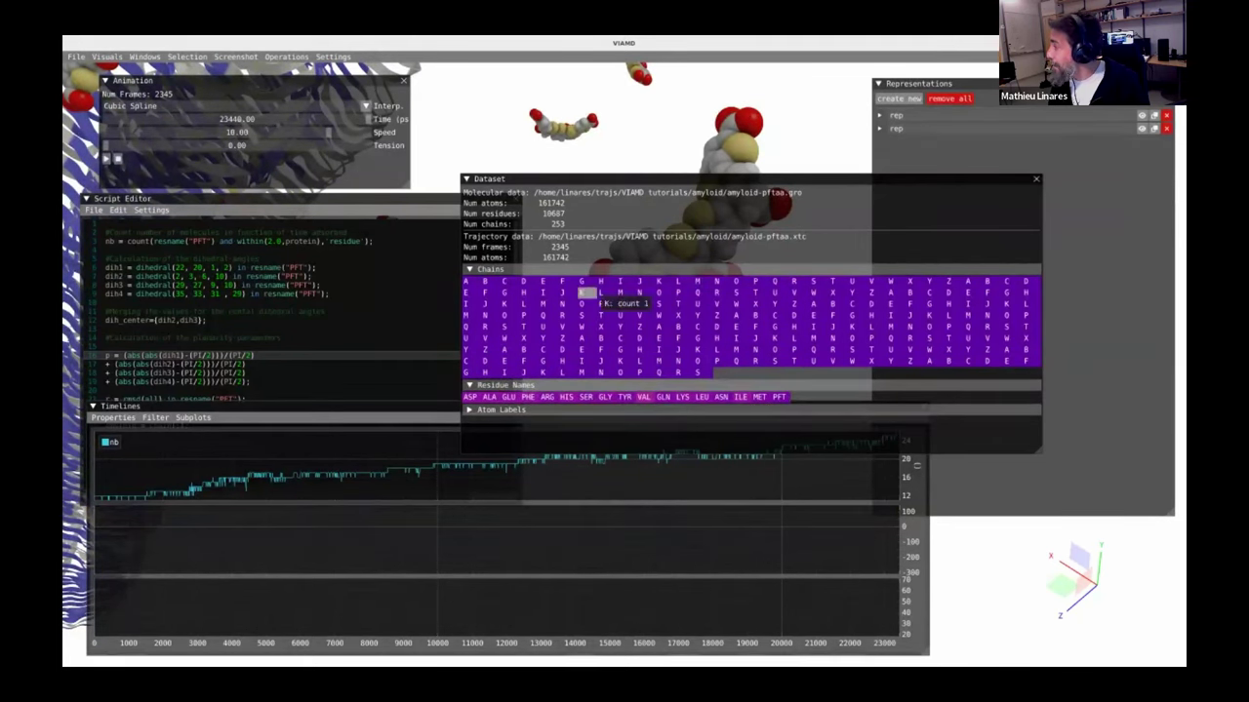
click(282, 385)
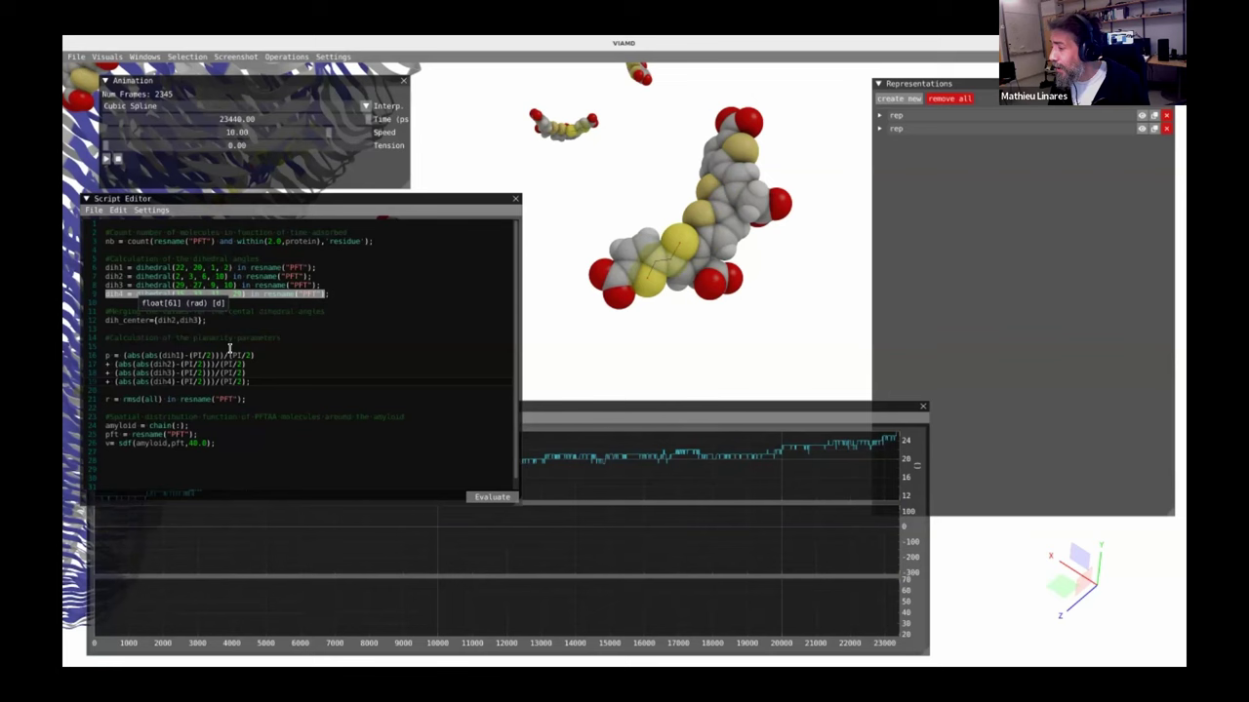
mouse_move(124, 322)
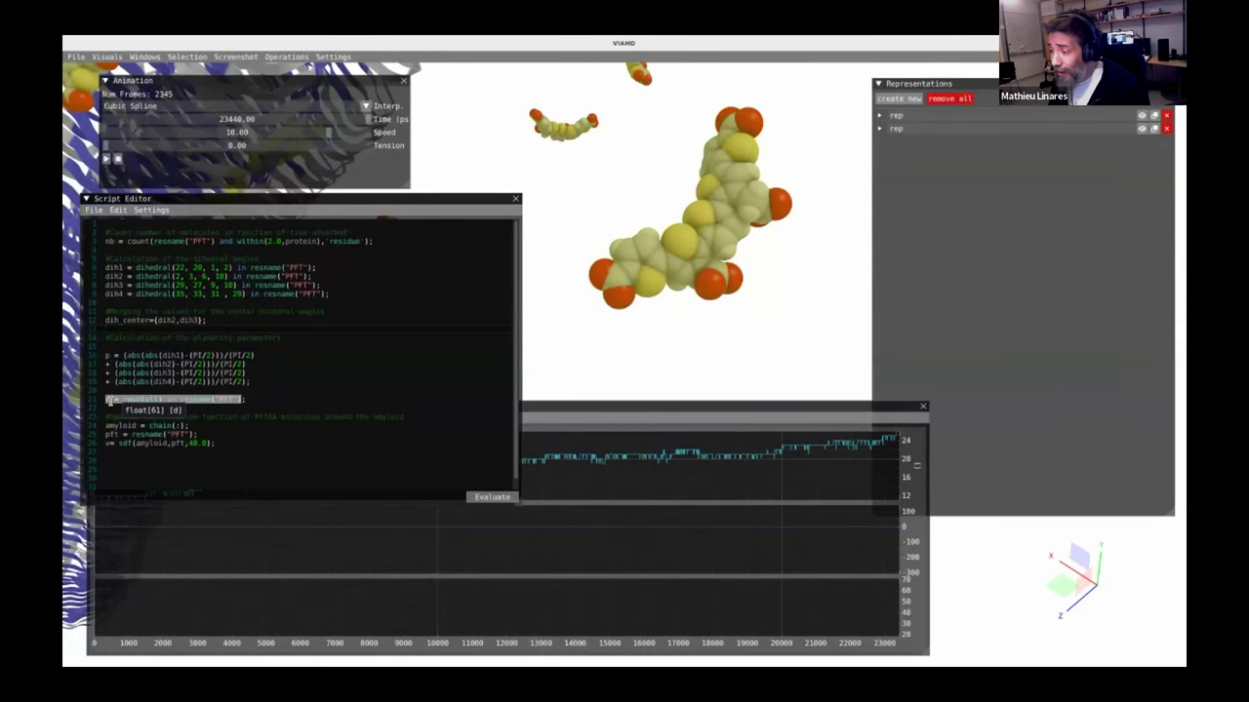
- Plot property p in the second timeline subplot and property r in the third
click(547, 417)
click(113, 418)
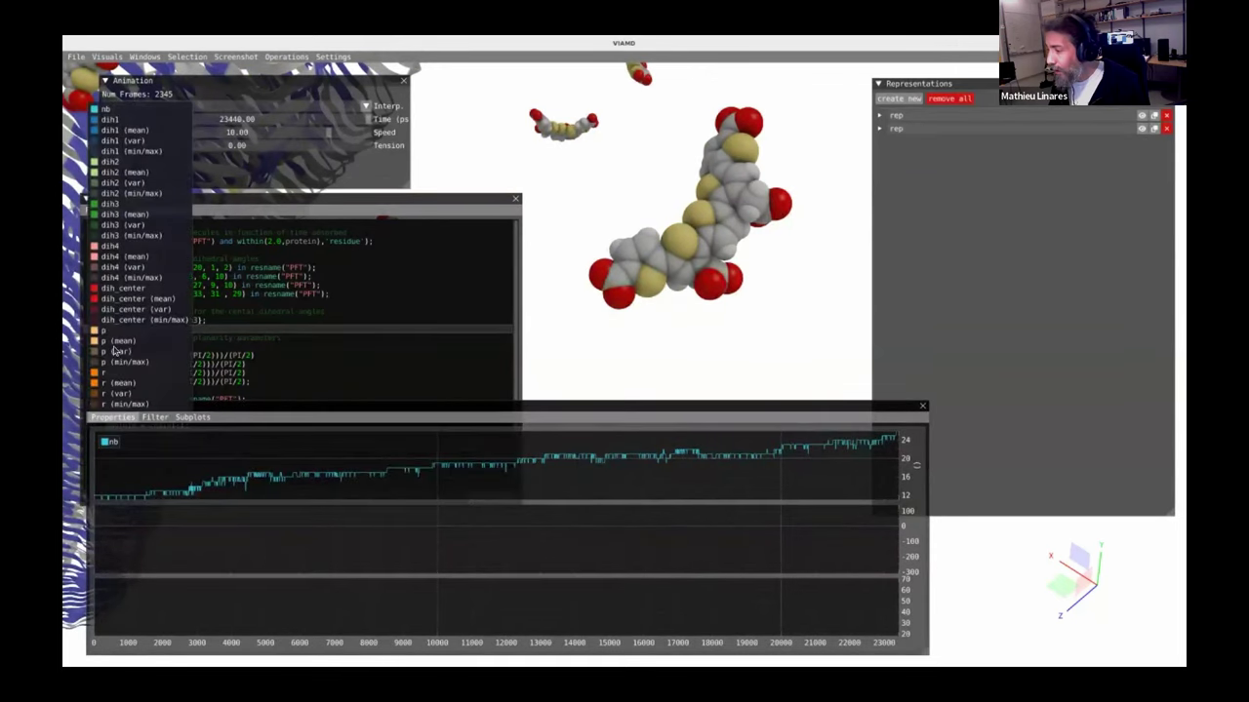
drag(166, 526, 162, 521)
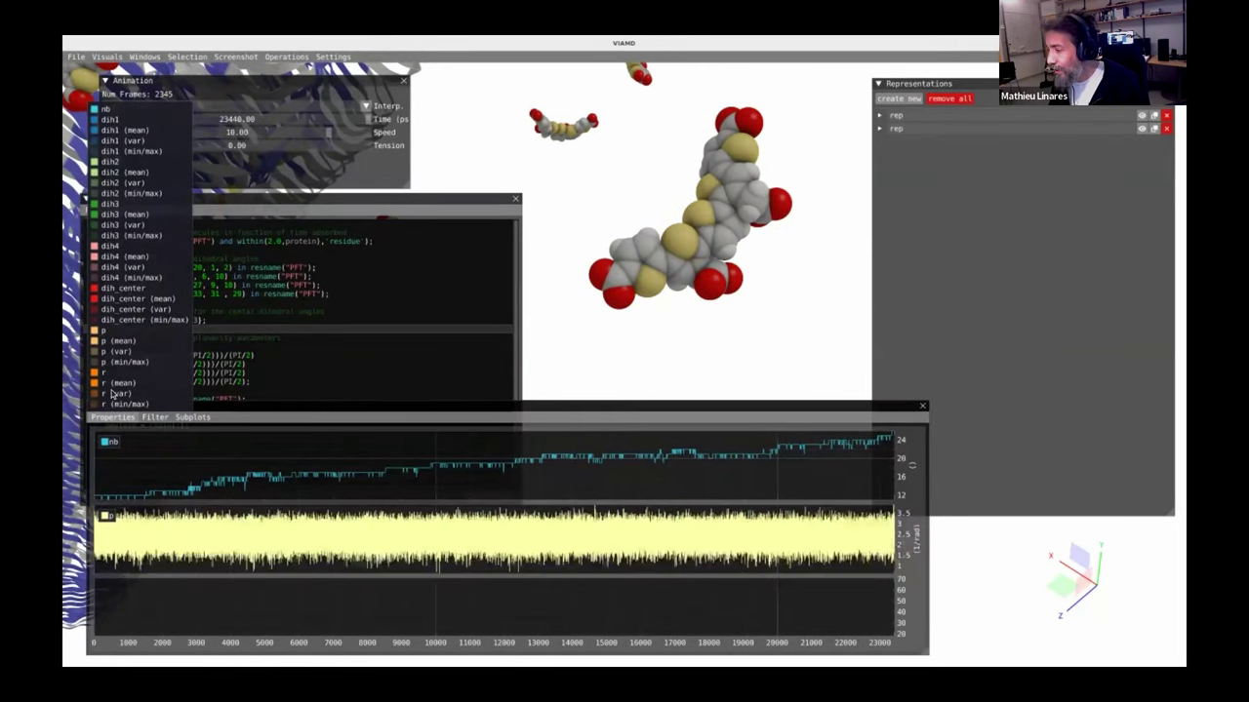
drag(117, 372, 182, 609)
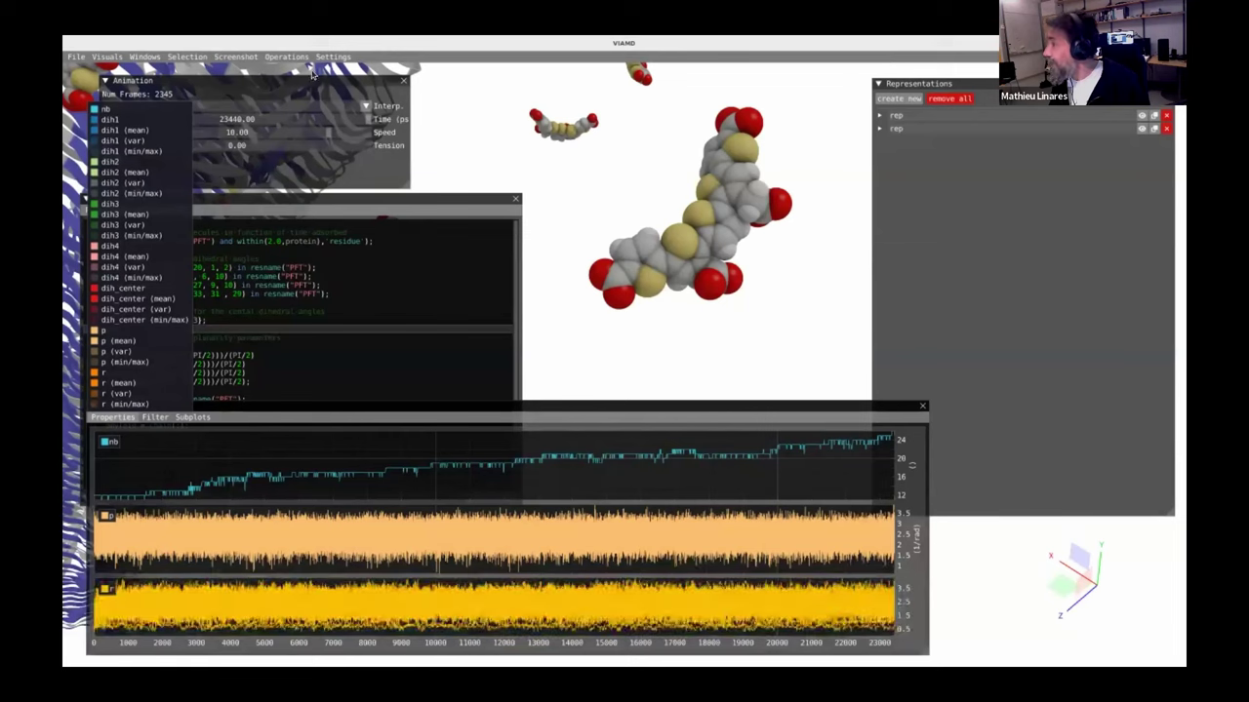
- Show the Distributions window and close the Representations window that covers it
click(174, 61)
click(174, 60)
mouse_move(156, 58)
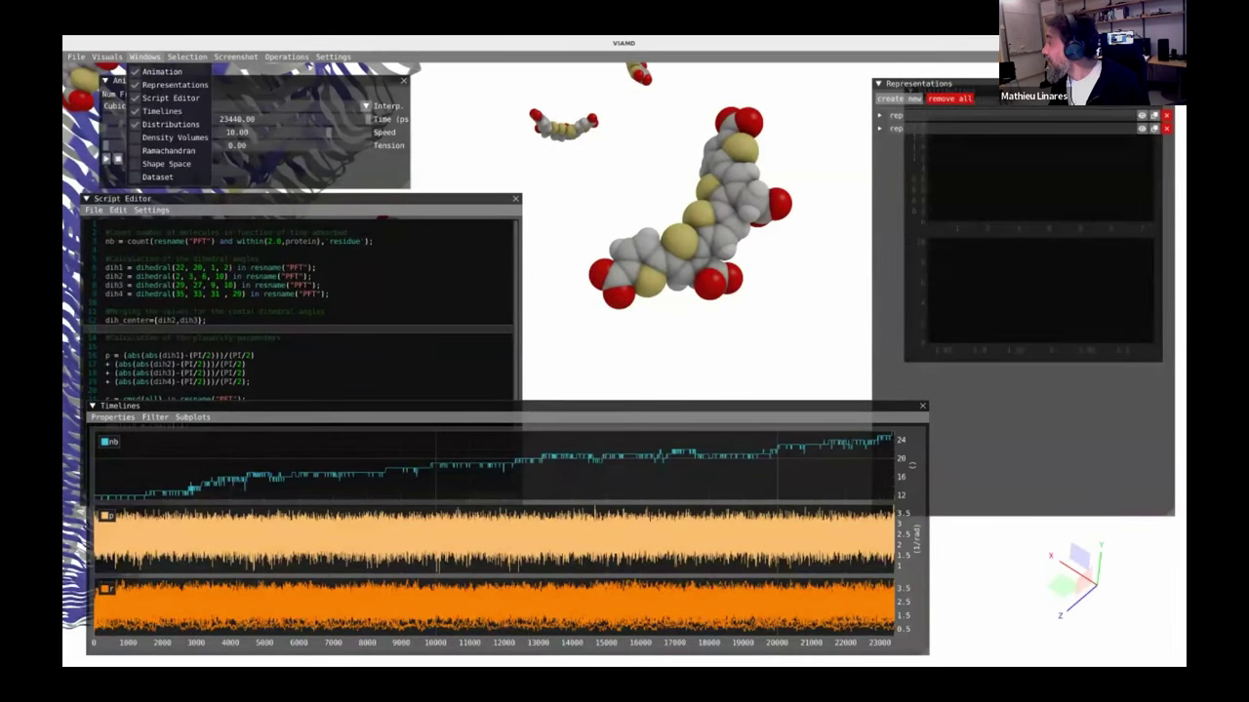
drag(960, 84, 904, 187)
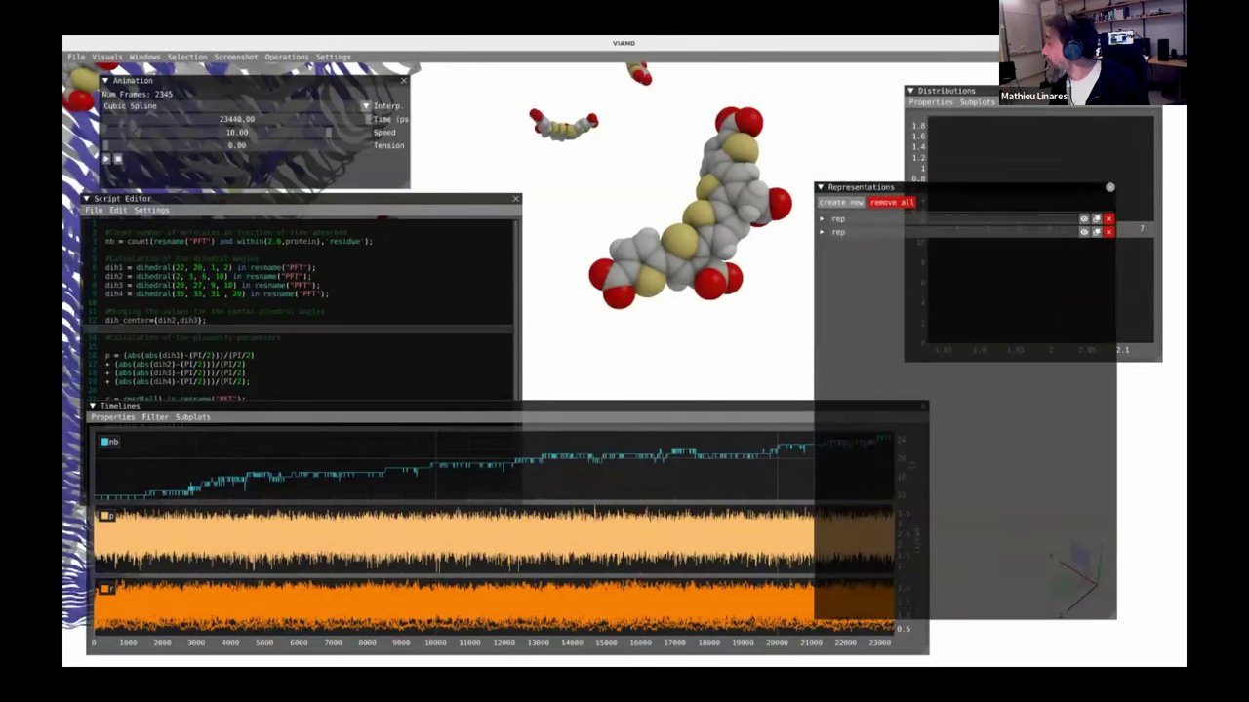
click(1109, 188)
- Plot the distribution of p in the first distribution subplot and of r in the second
click(929, 101)
drag(927, 231, 1039, 166)
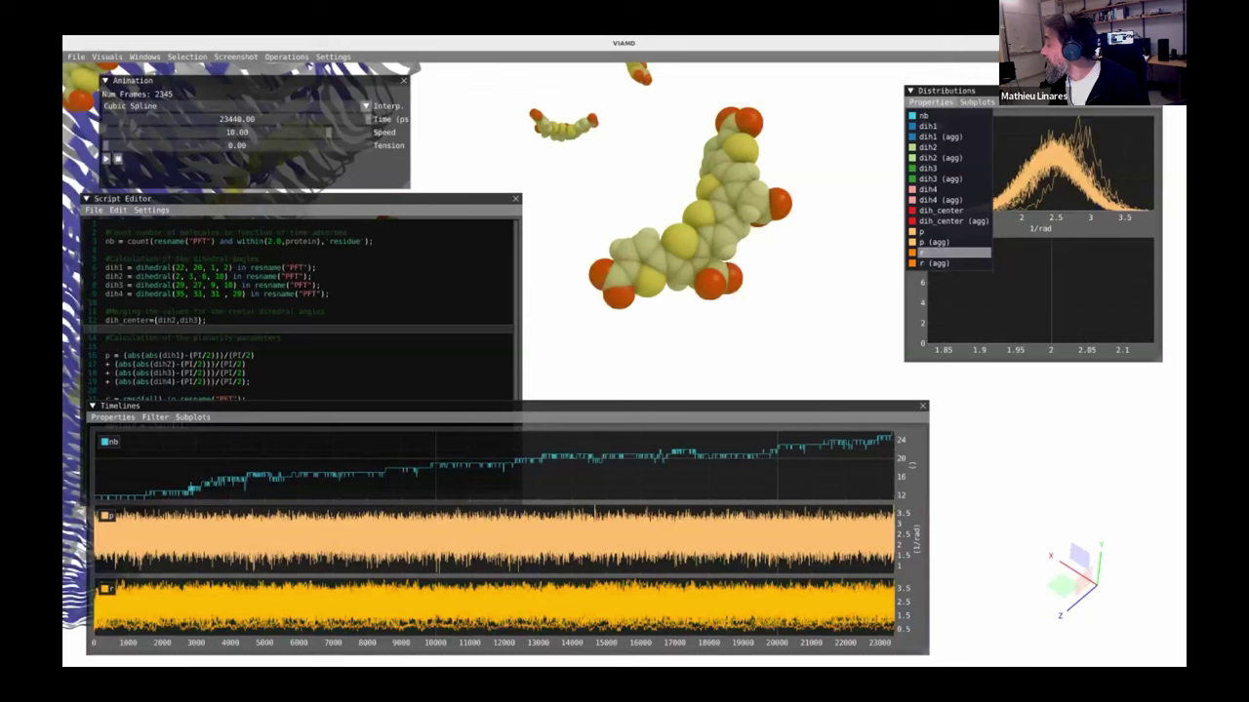
click(922, 253)
click(1039, 292)
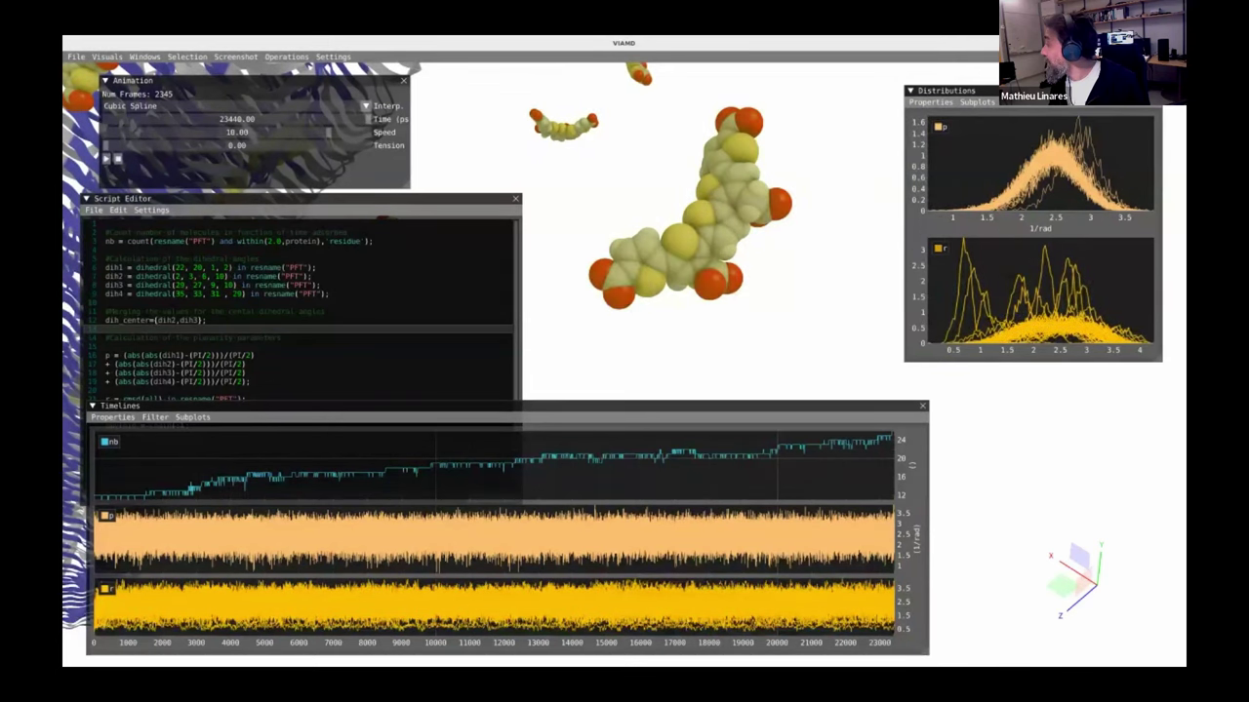
- Color the r distribution curves with a colormap instead of a solid color
right_click(940, 251)
click(1010, 284)
click(1010, 308)
click(1143, 311)
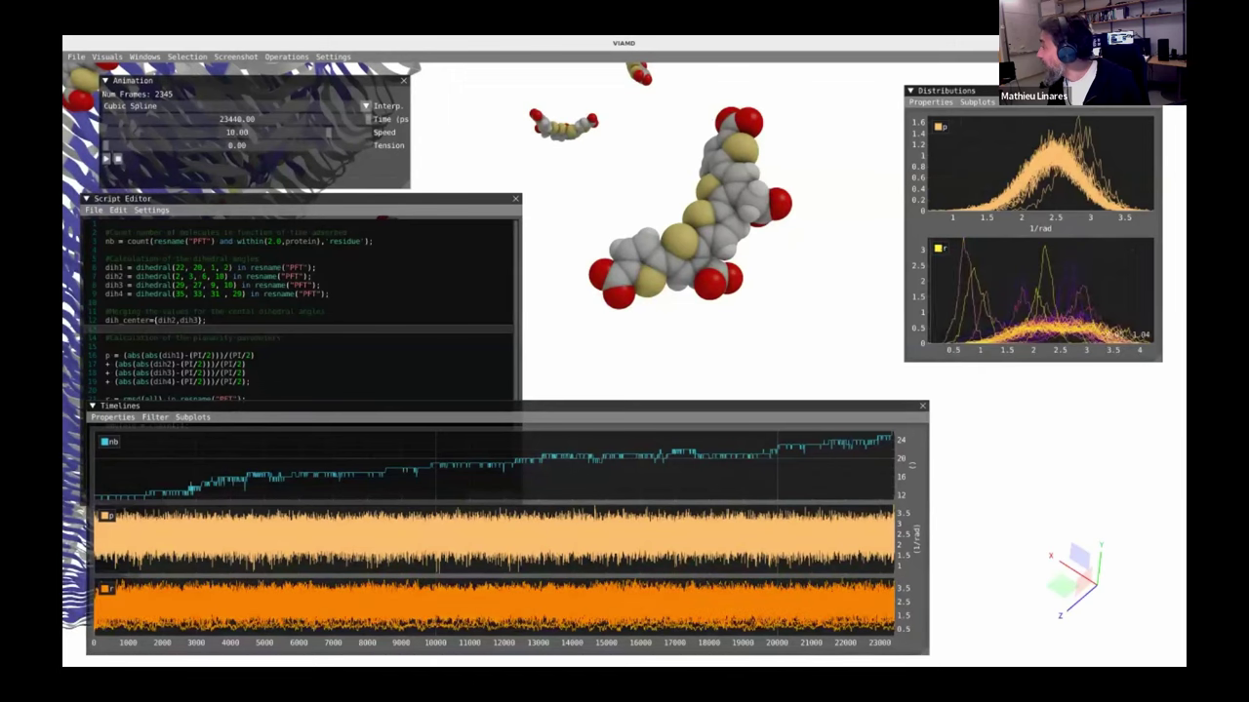
- Set the p distribution's color type to Colormap, using the Plasma colormap
right_click(939, 127)
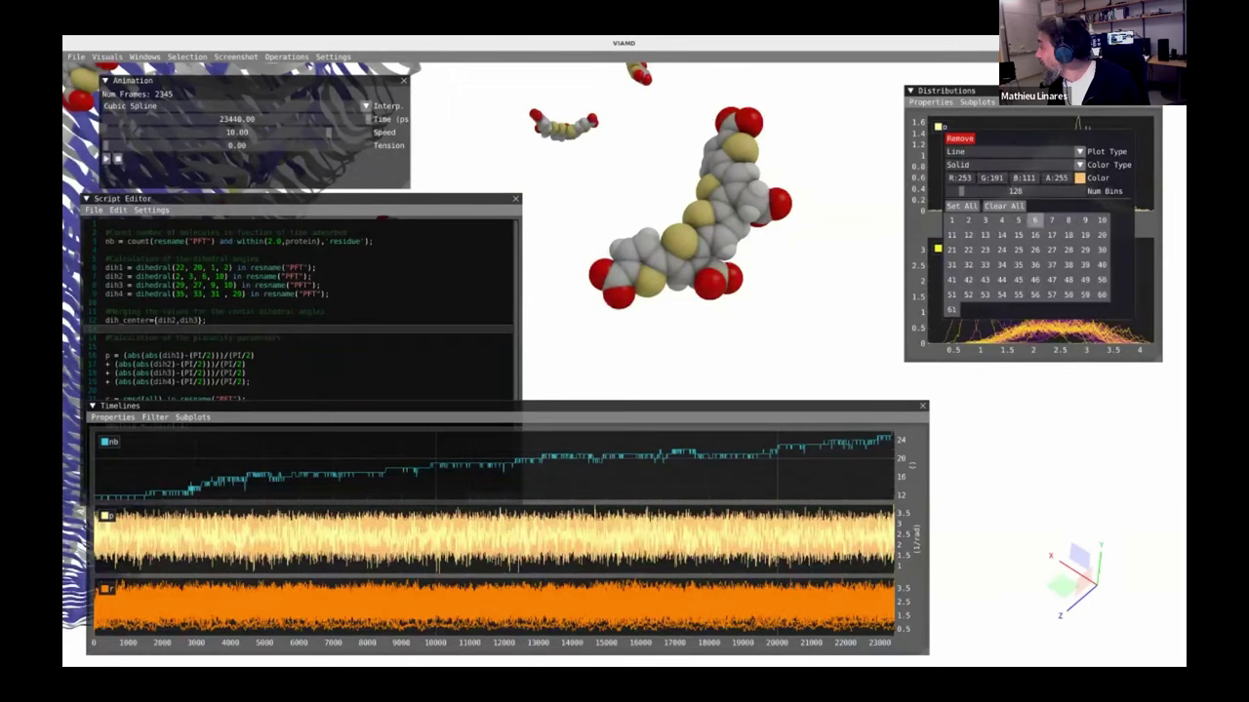
click(1010, 164)
click(1009, 189)
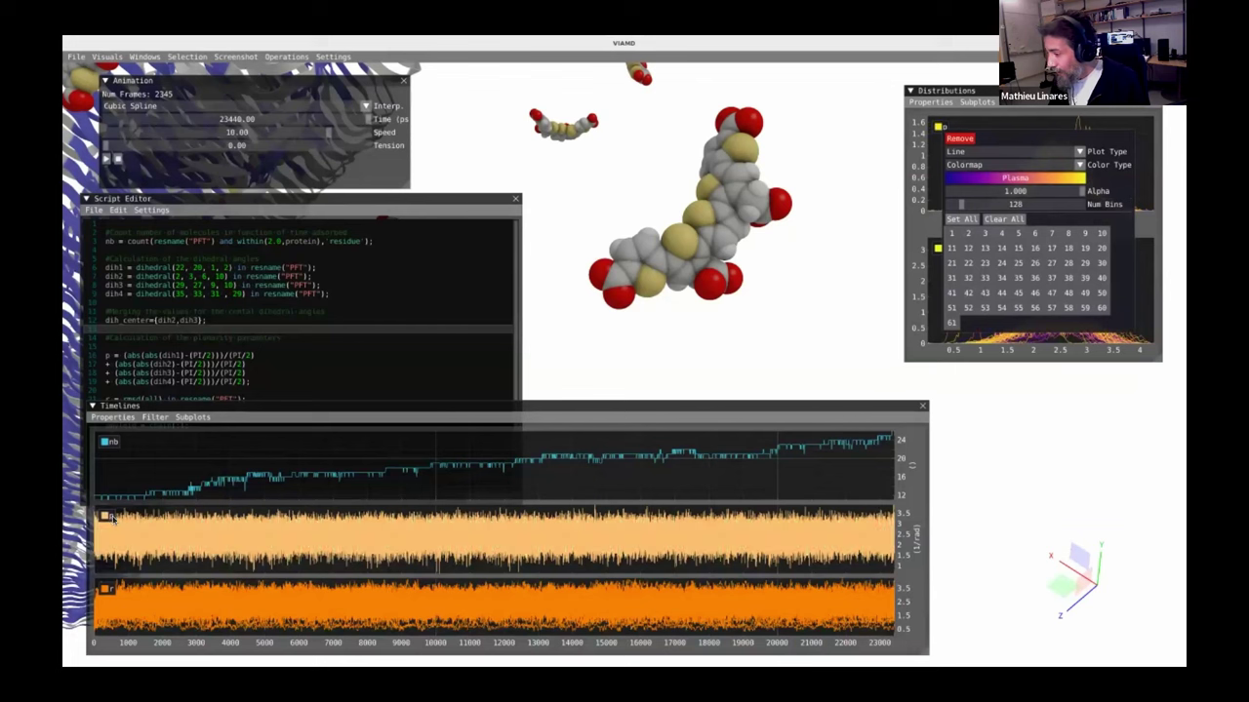
click(1036, 278)
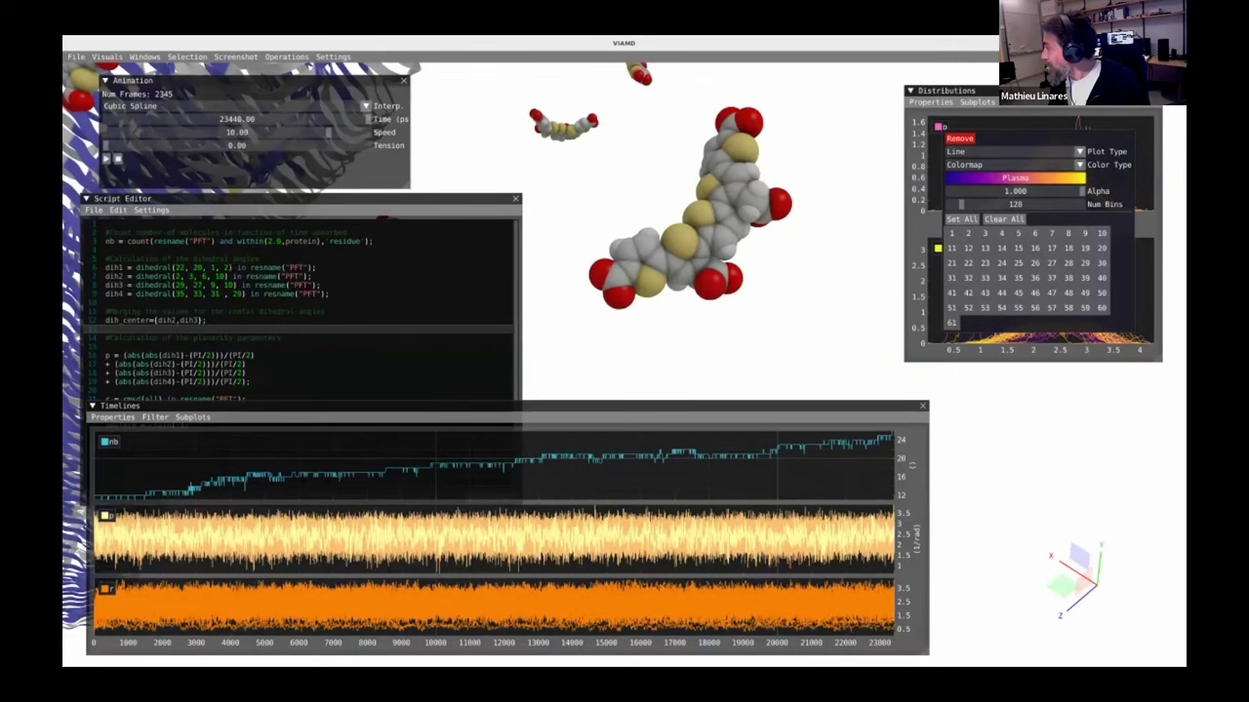
click(1030, 177)
click(859, 293)
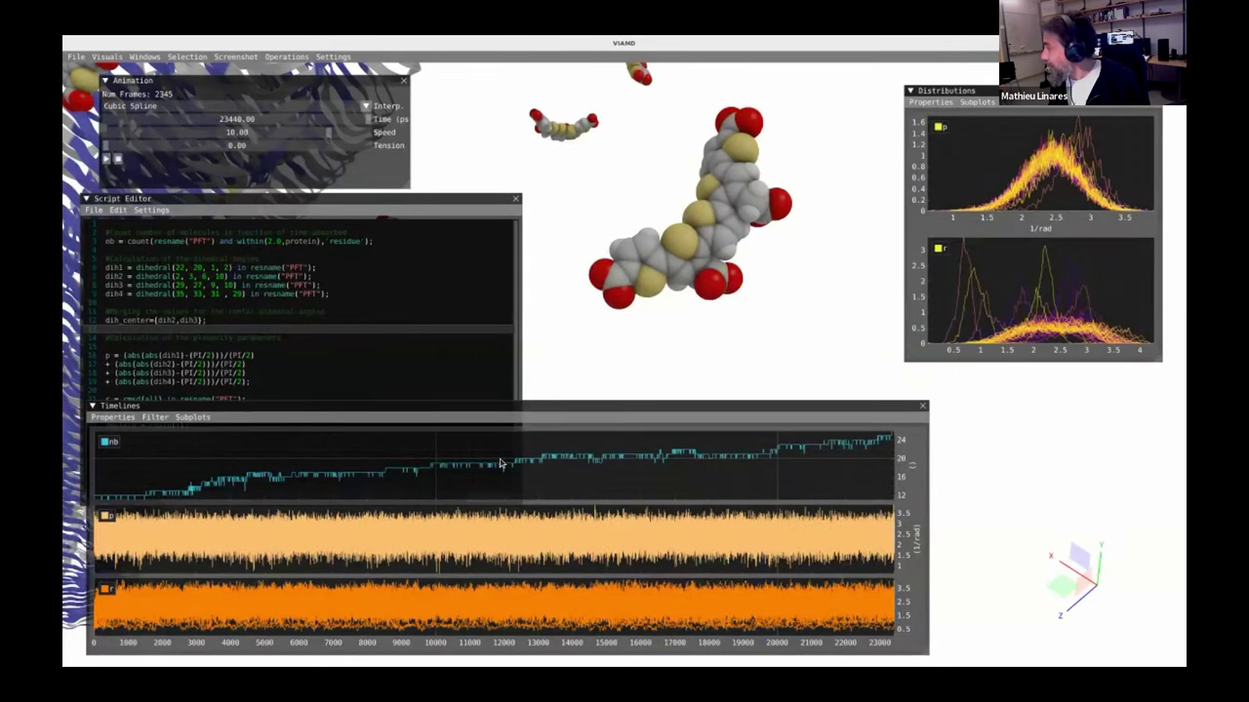
- Set the p timeline's color type to Colormap with the Plasma colormap
right_click(108, 519)
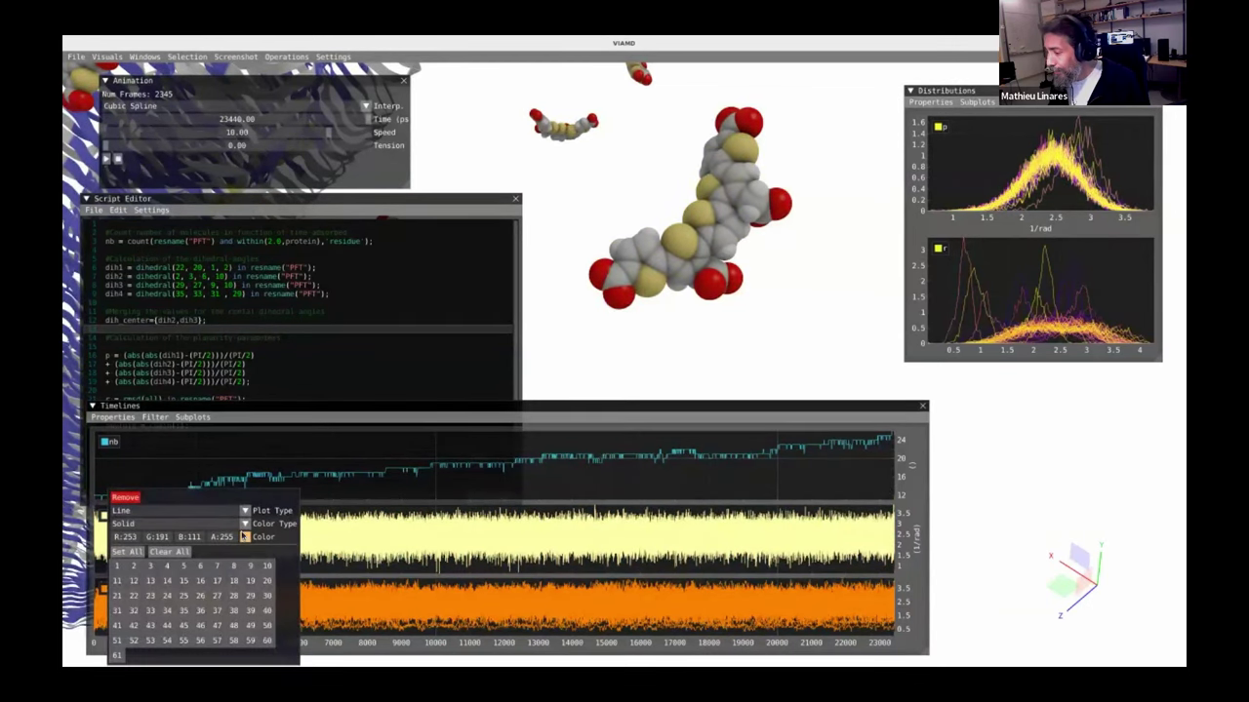
click(156, 527)
click(146, 549)
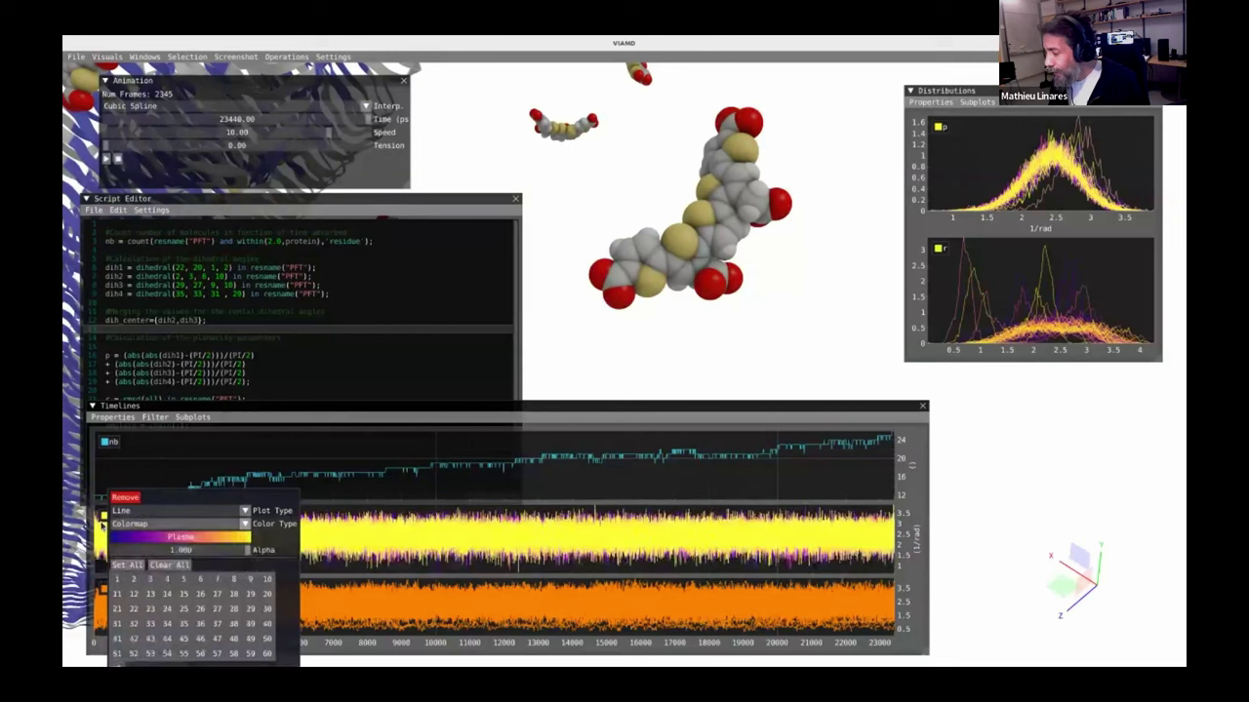
key(Escape)
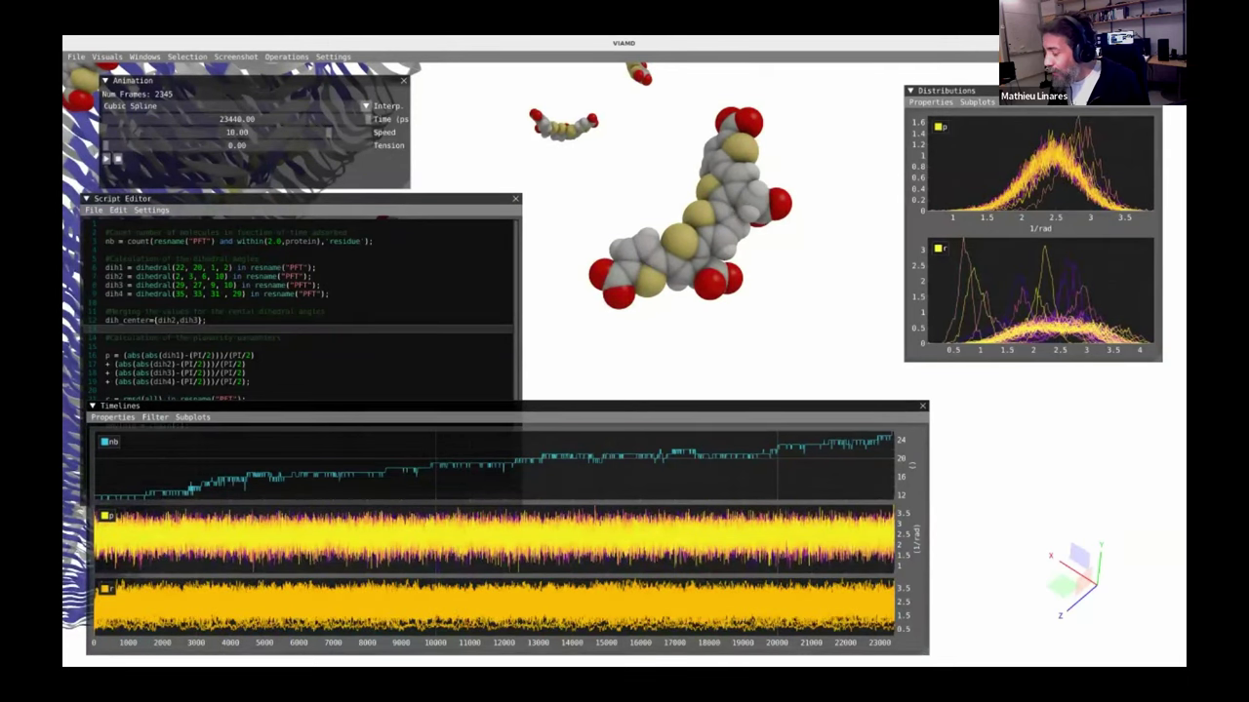
- Set the r timeline's color type to Colormap with the Plasma colormap
right_click(107, 589)
click(244, 523)
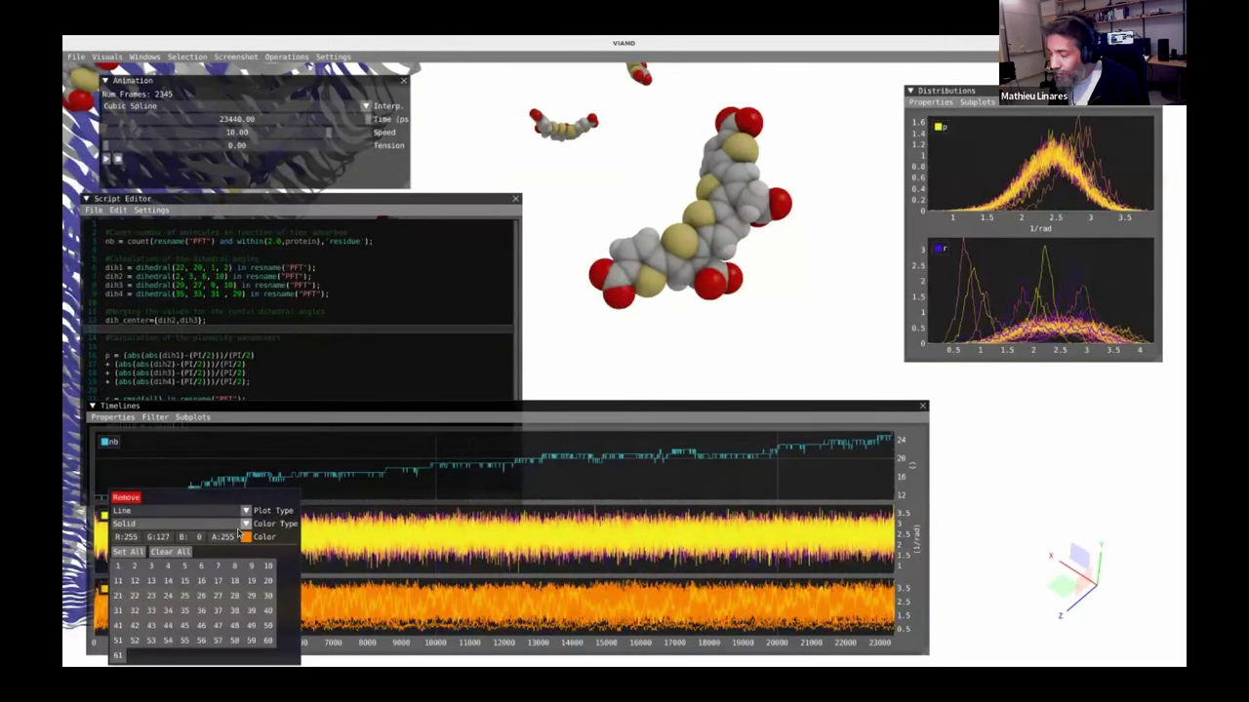
click(213, 550)
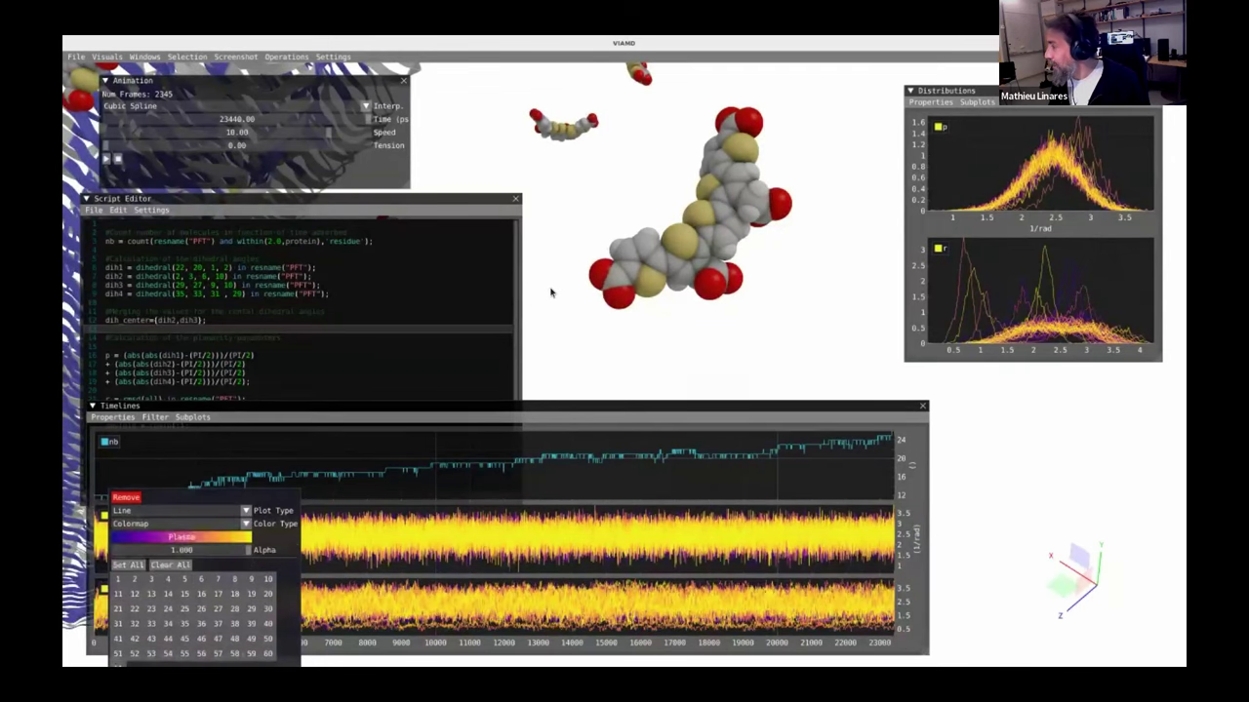
click(591, 259)
- Frame the whole amyloid fibril with its surrounding molecules and inspect individual outlier curves in the p distribution
right_drag(719, 257, 733, 133)
drag(732, 133, 738, 393)
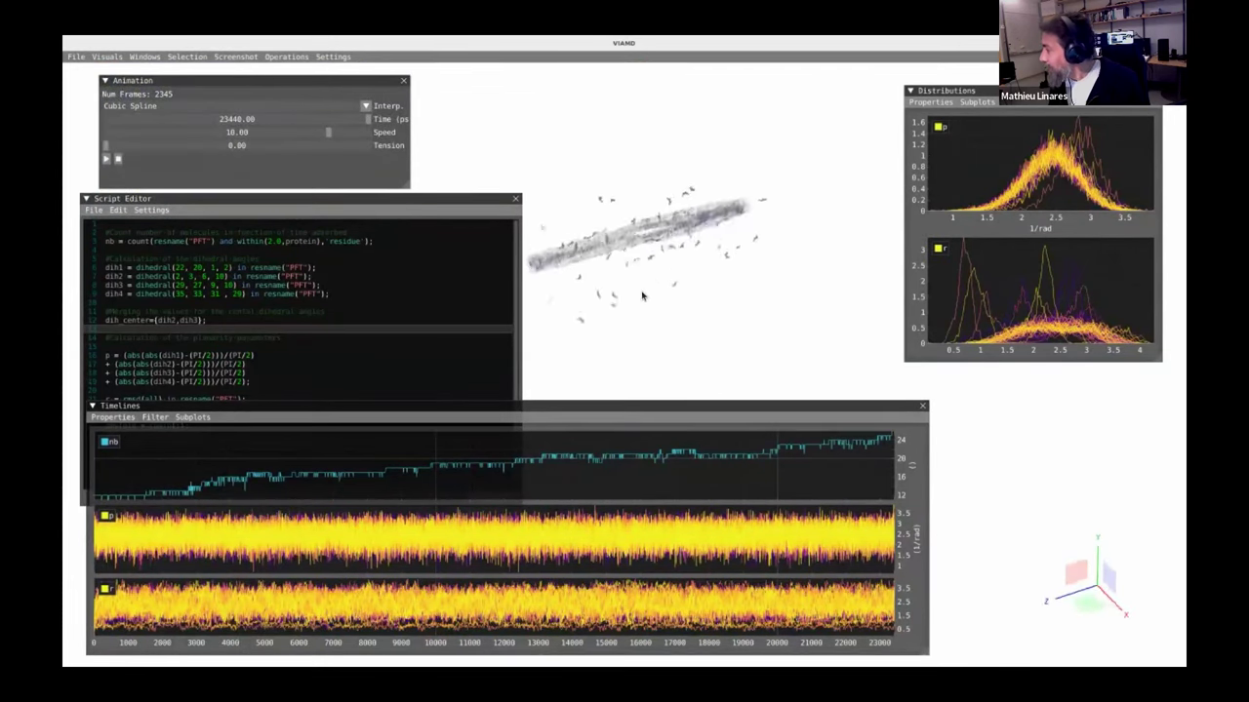
scroll(742, 230, up, 5)
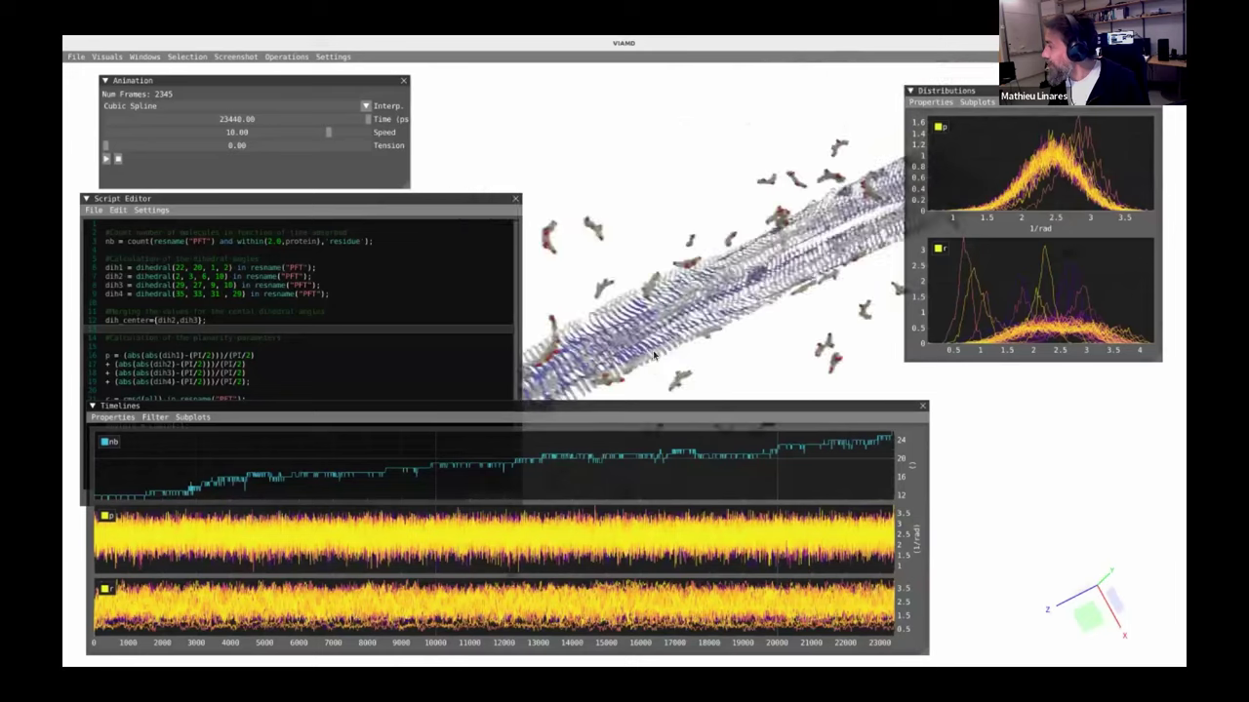
scroll(655, 355, down, 4)
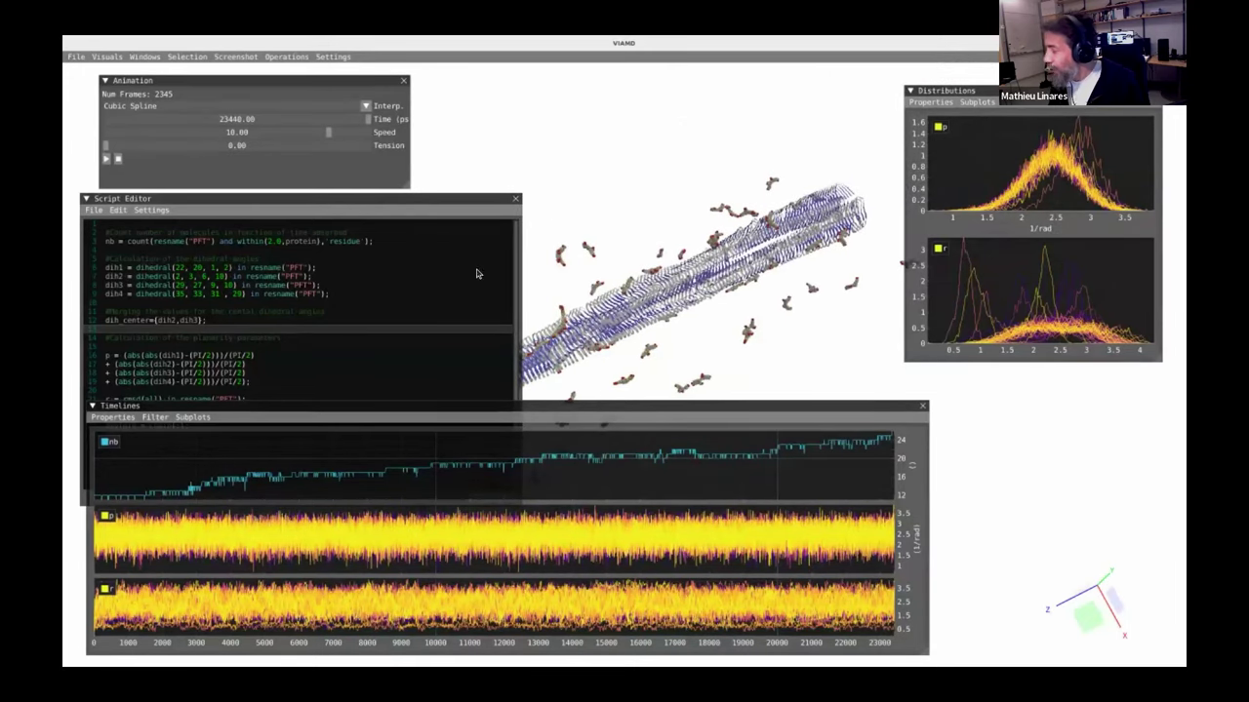
right_drag(810, 334, 813, 310)
mouse_move(1122, 200)
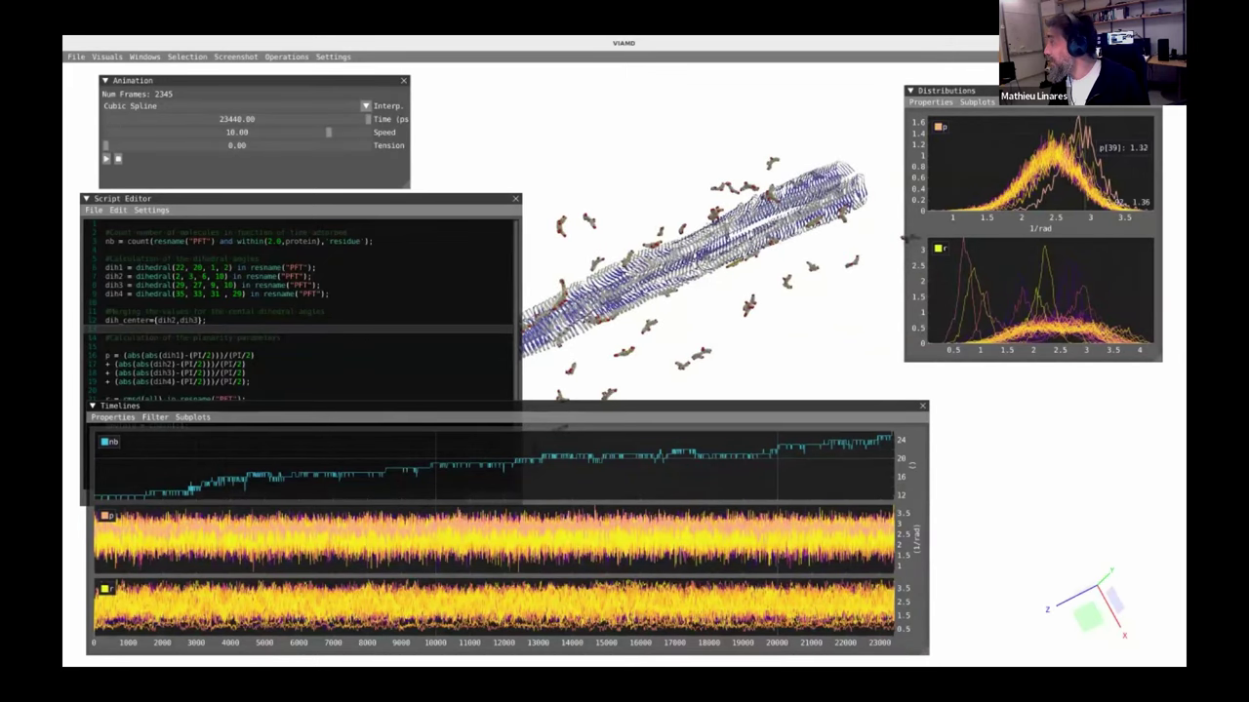
drag(1086, 136, 1039, 149)
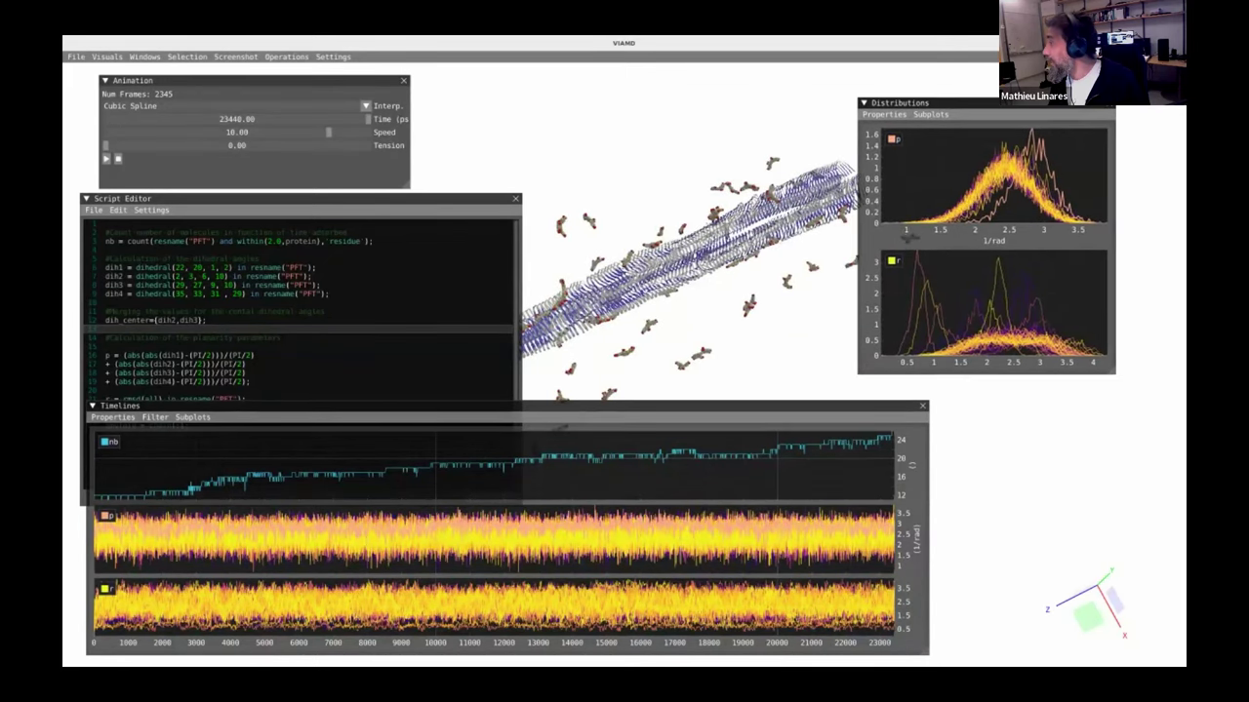
mouse_move(1054, 164)
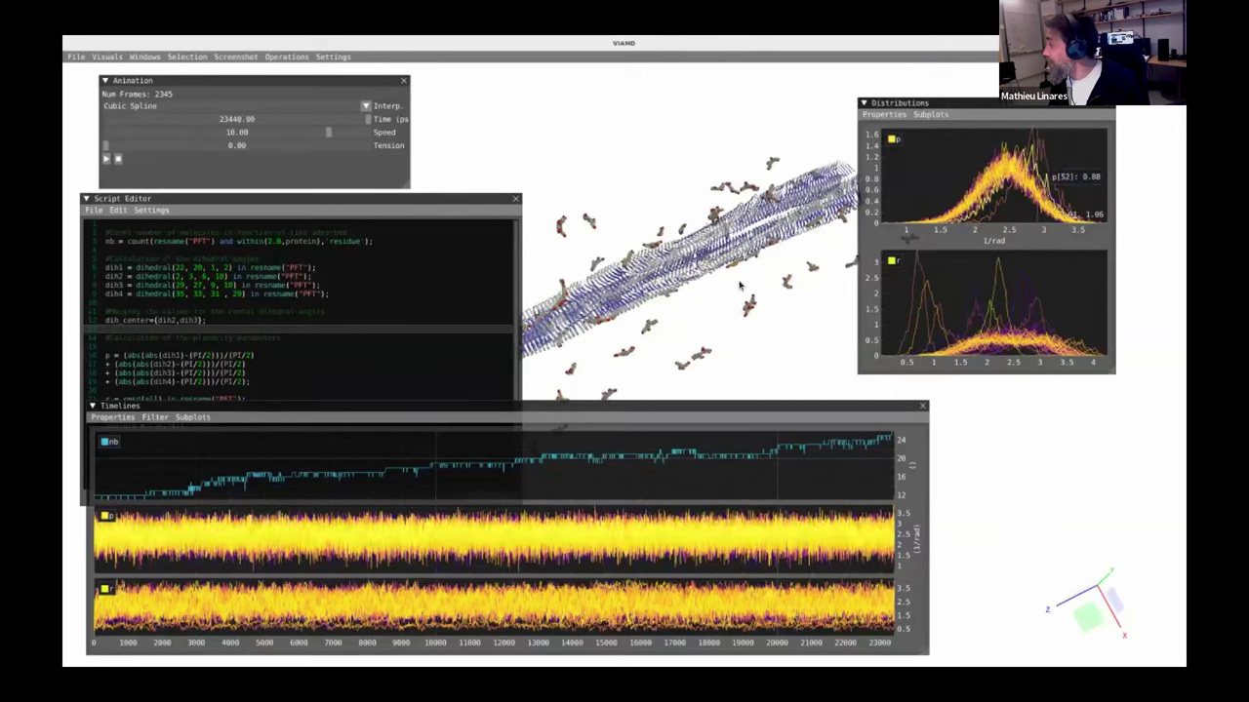
- Examine the PFT molecules adsorbed along the fibril surface up close
scroll(782, 197, up, 3)
scroll(783, 197, up, 3)
scroll(783, 198, down, 3)
scroll(680, 293, up, 2)
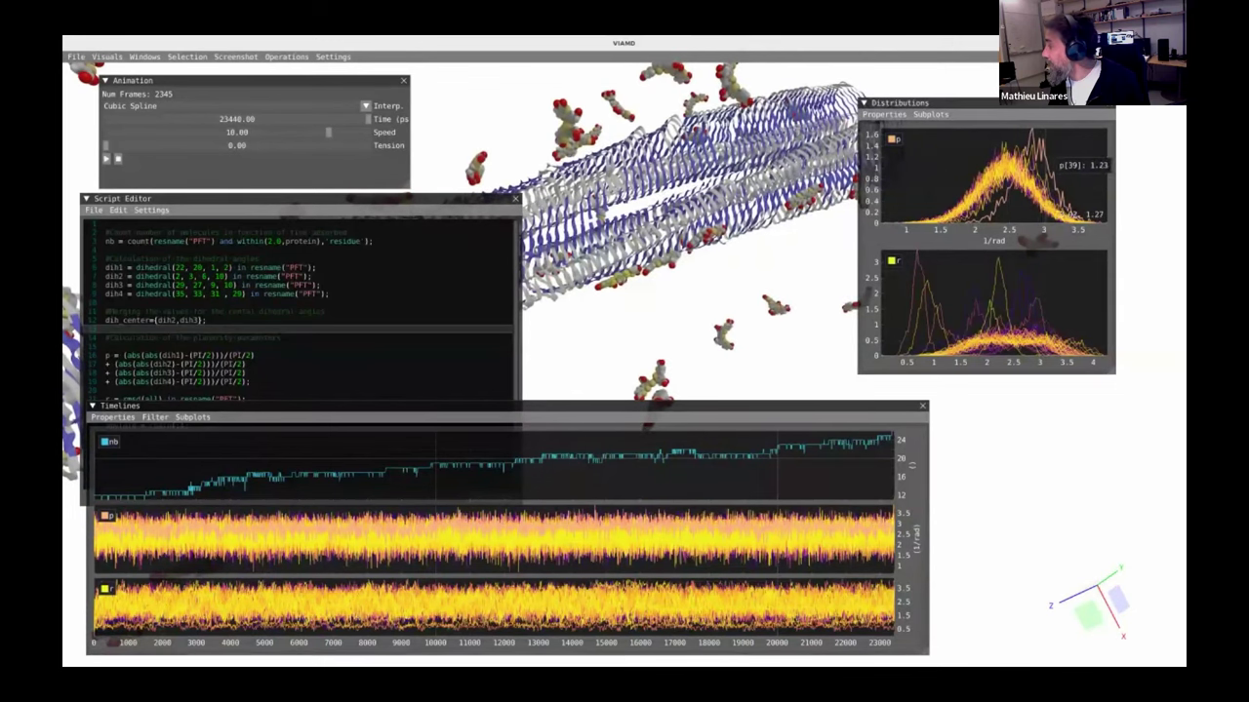
drag(648, 285, 620, 258)
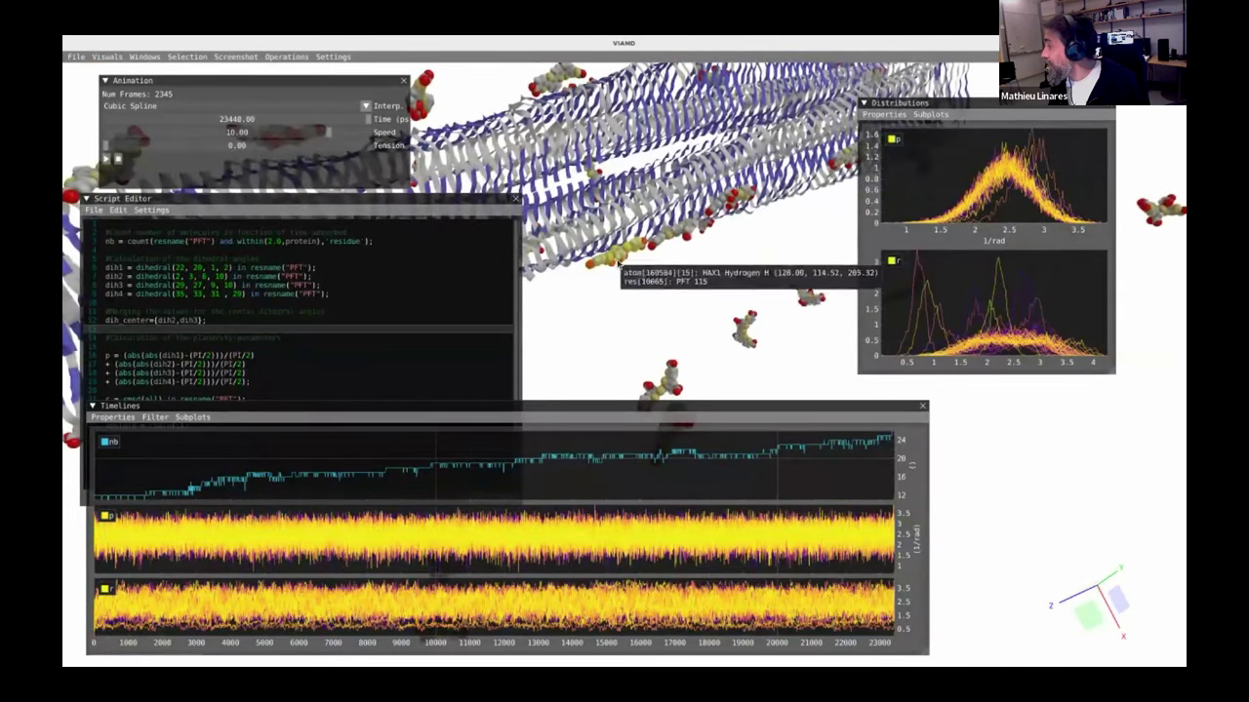
scroll(630, 351, down, 3)
scroll(630, 351, up, 3)
drag(702, 327, 653, 255)
scroll(653, 255, up, 2)
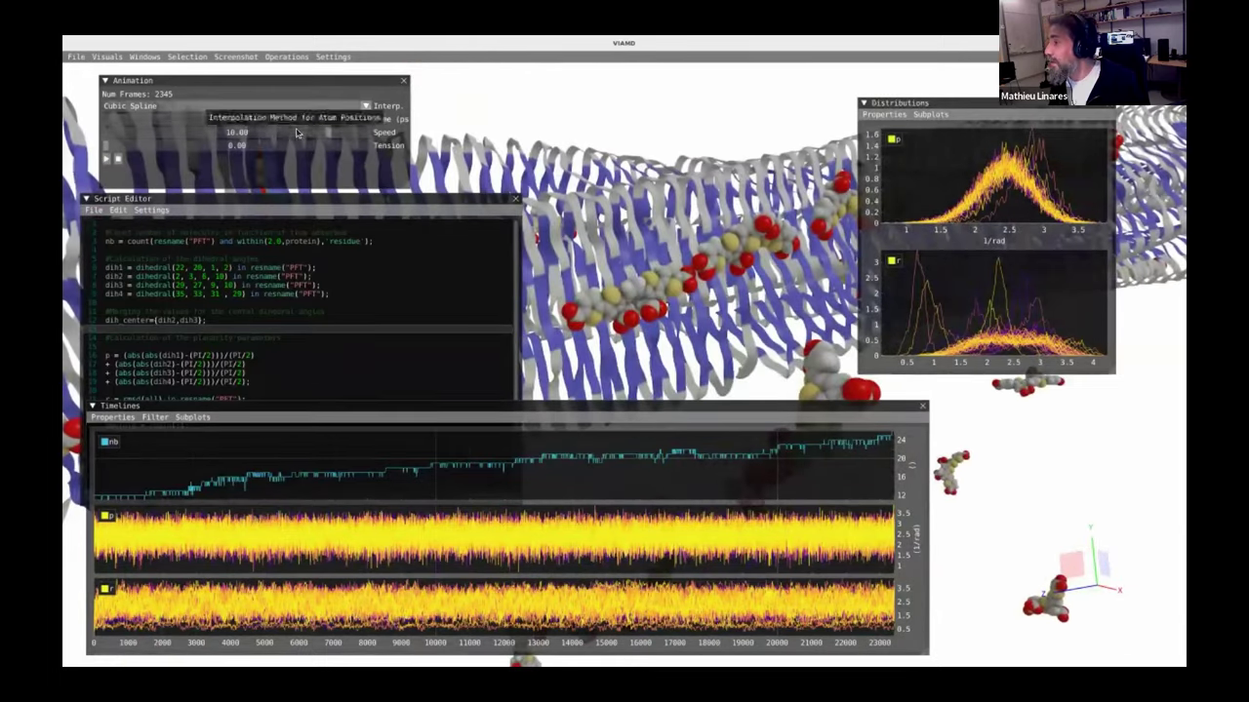
- Set the animation time to about 12151 ps and zoom the p distribution to the range of about 1.5 to 3.5
drag(310, 119, 241, 119)
scroll(659, 316, up, 1)
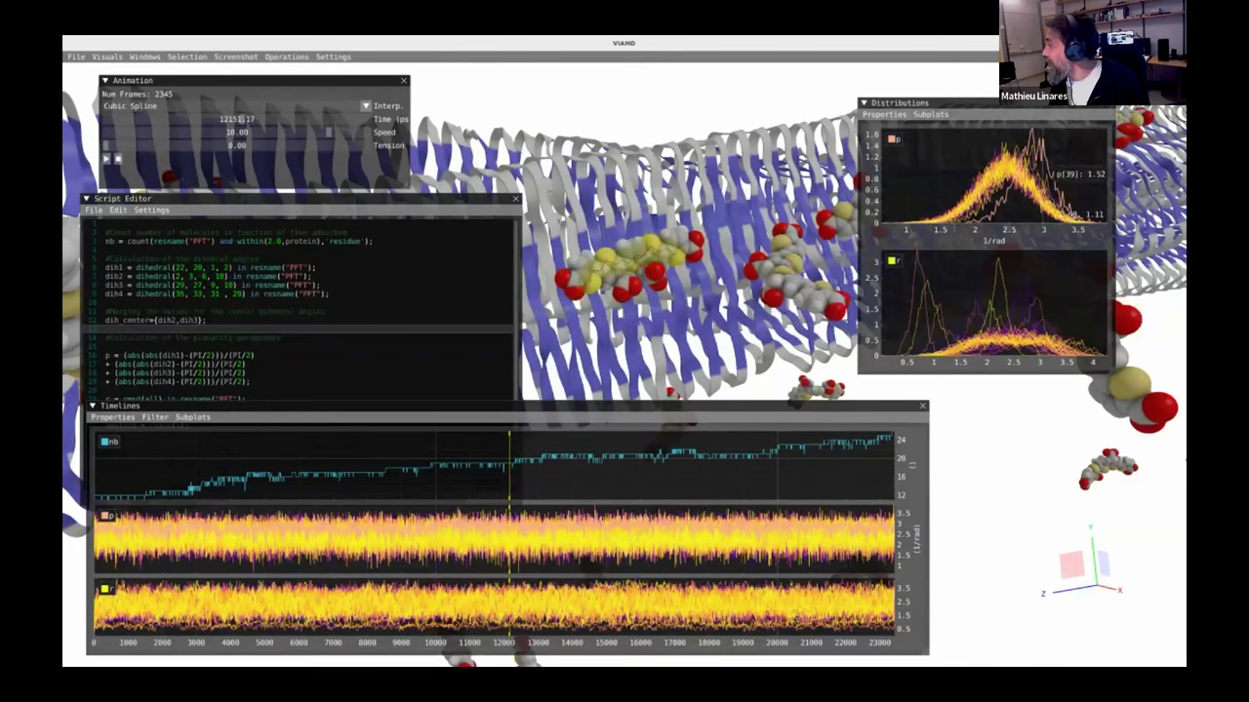
drag(1005, 103, 1045, 237)
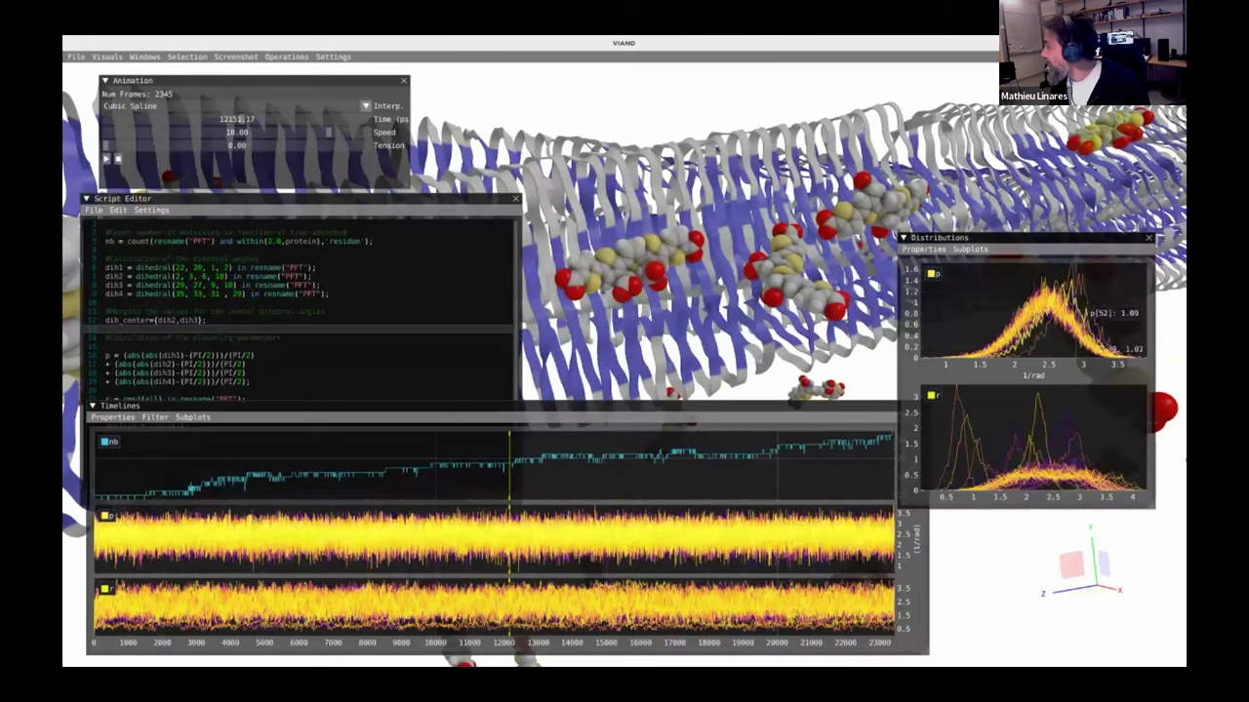
scroll(1107, 336, up, 2)
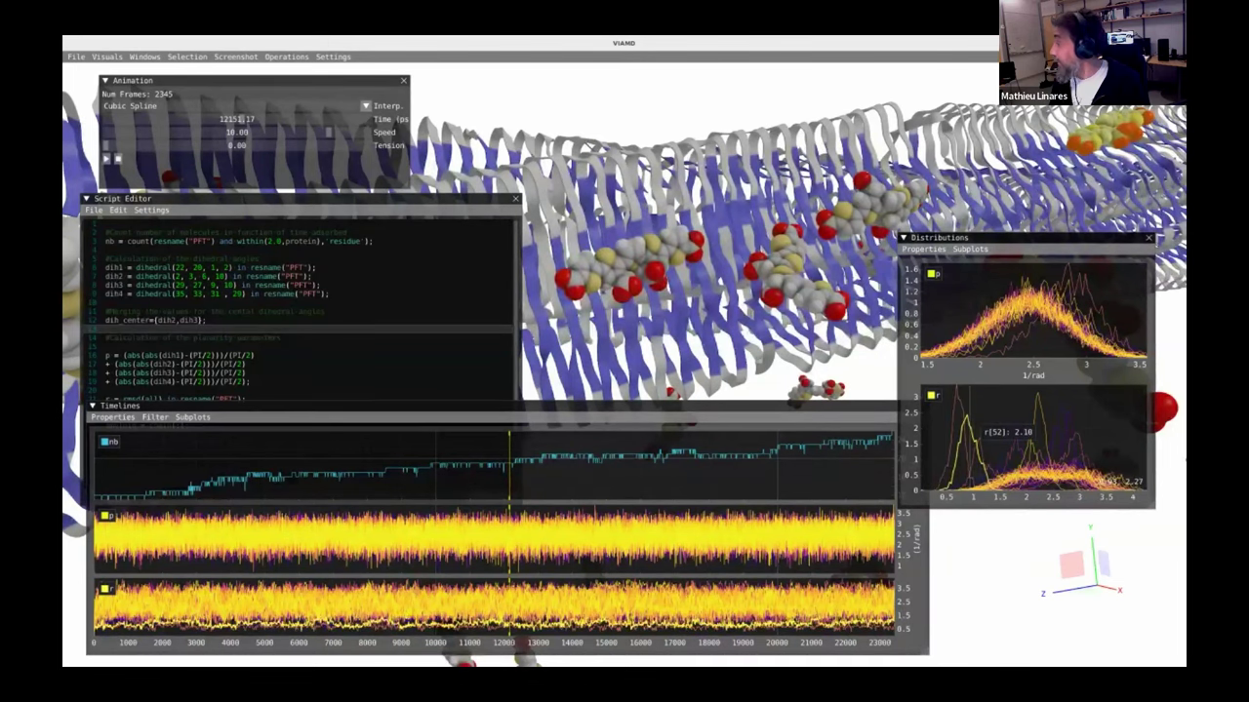
- Open the Shape Space window, filter it with resname("PFT"), and place it clear of the Distributions plots
click(173, 58)
mouse_move(156, 61)
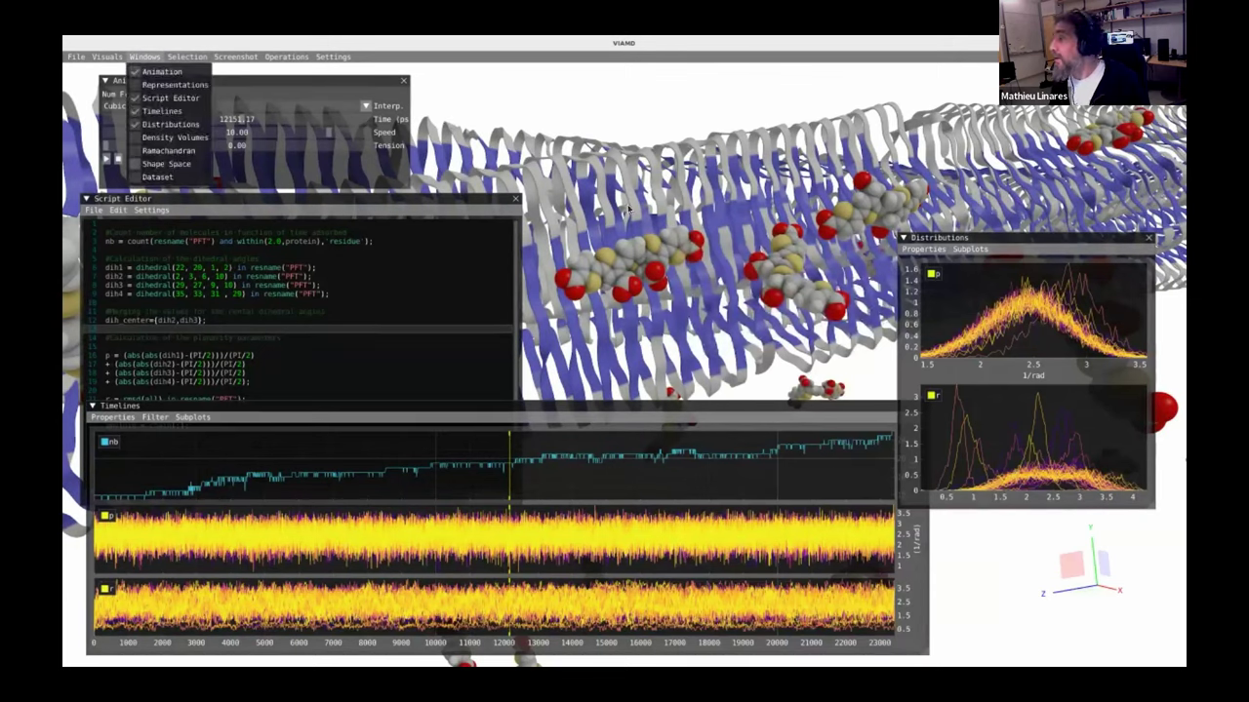
click(166, 163)
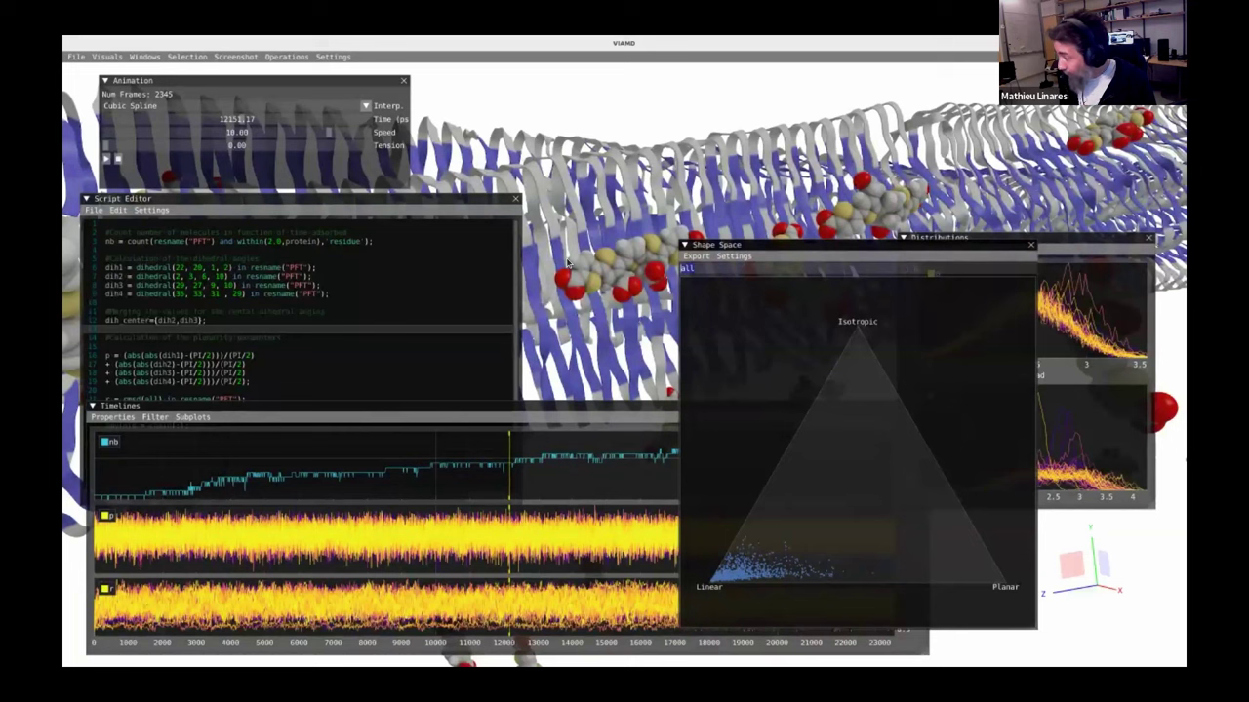
text(resi)
text(()
text("PFT")
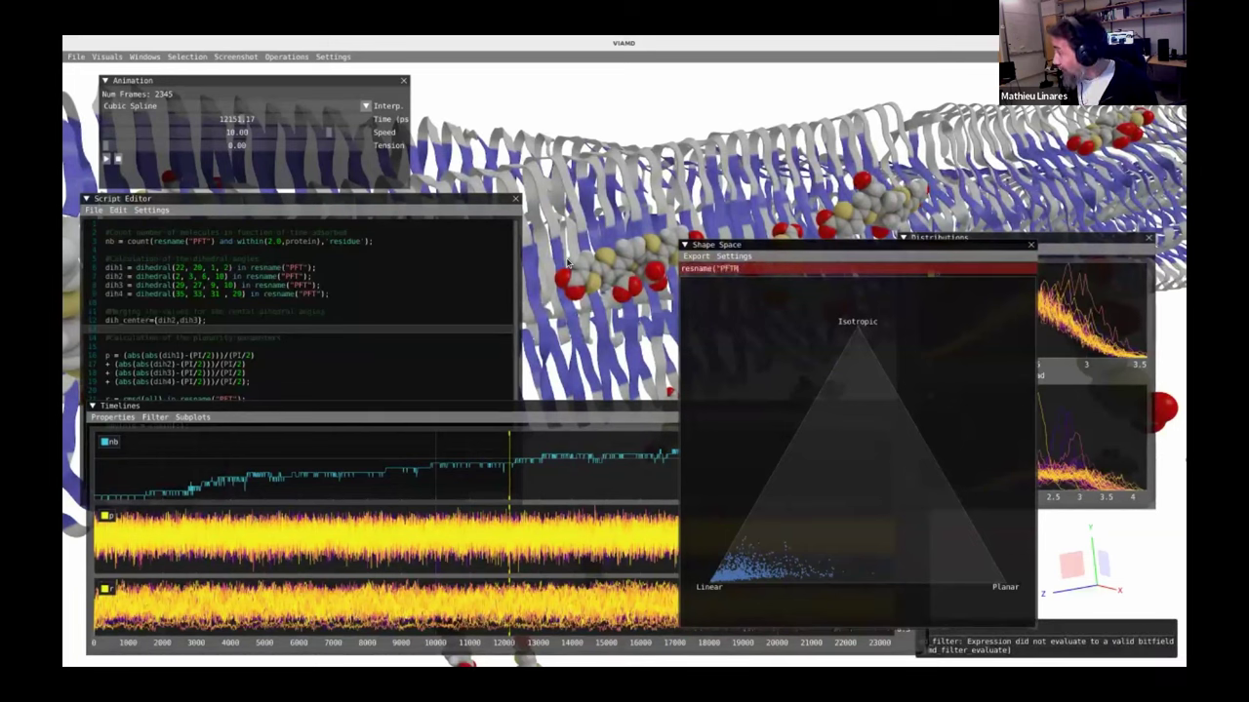
text())
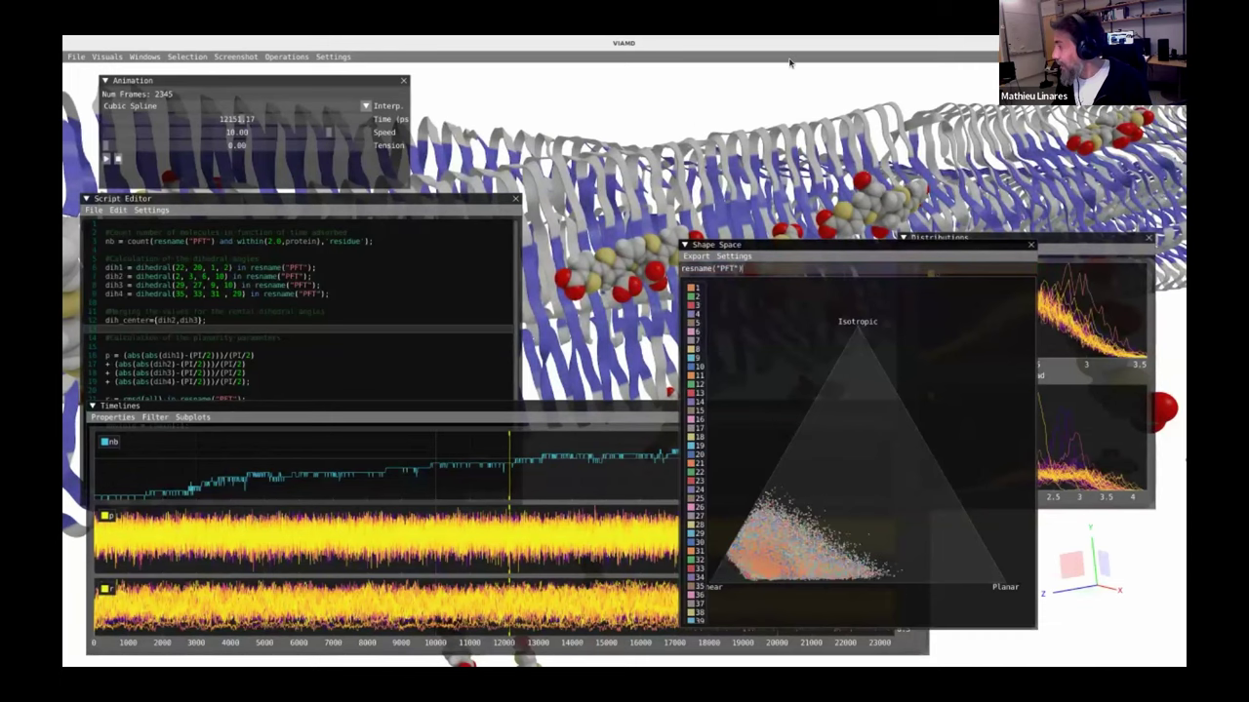
drag(802, 337, 668, 228)
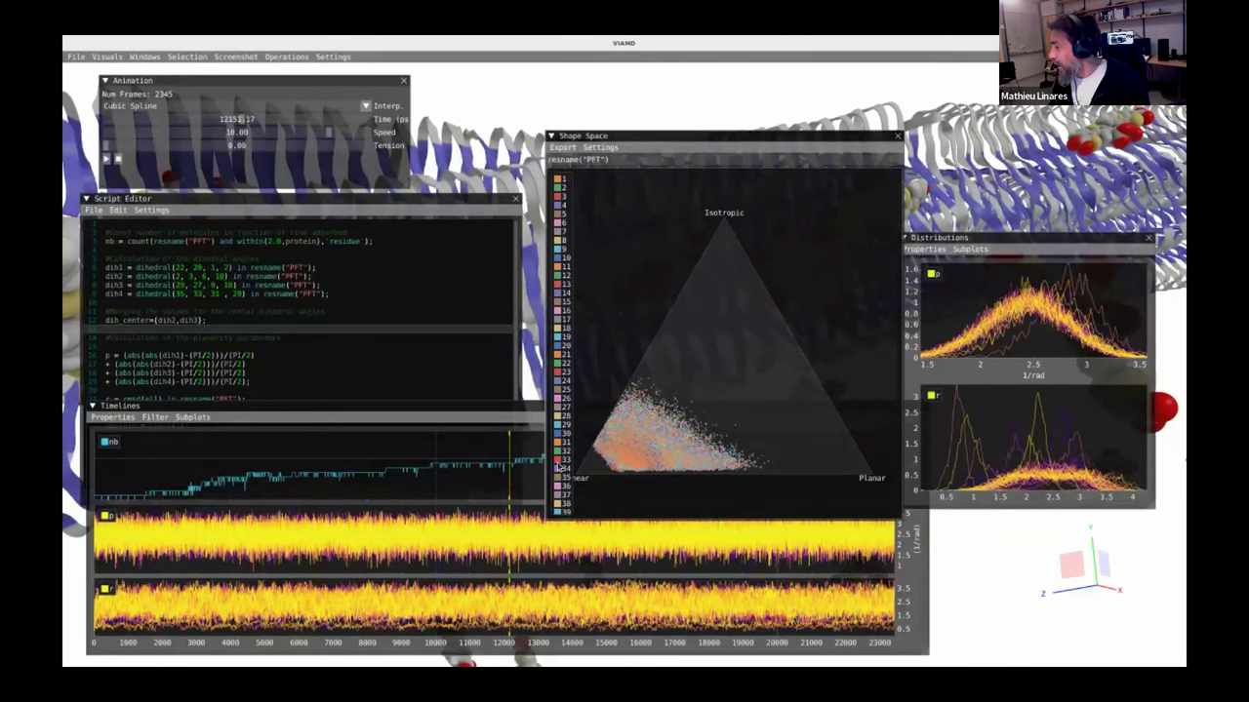
- Examine the PFT points near the Linear corner of the shape space, highlighting individual structures from the legend
scroll(562, 480, down, 1)
scroll(562, 482, down, 2)
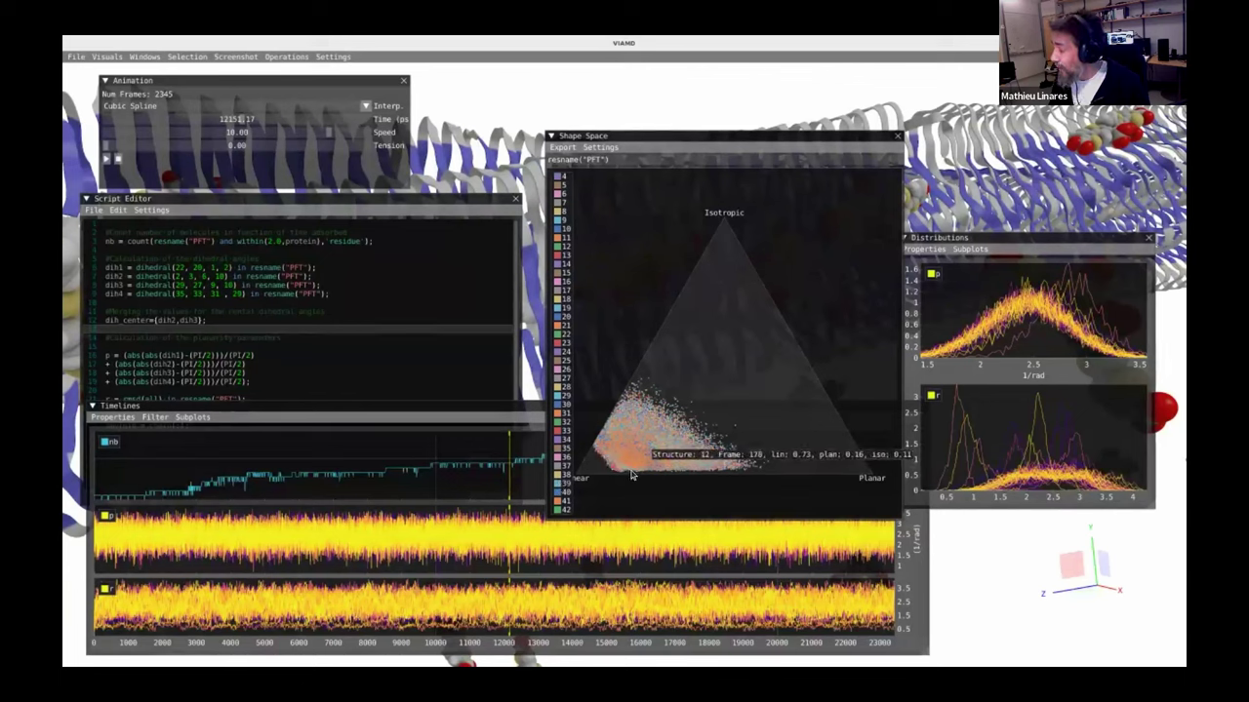
scroll(645, 446, up, 2)
right_drag(724, 359, 747, 384)
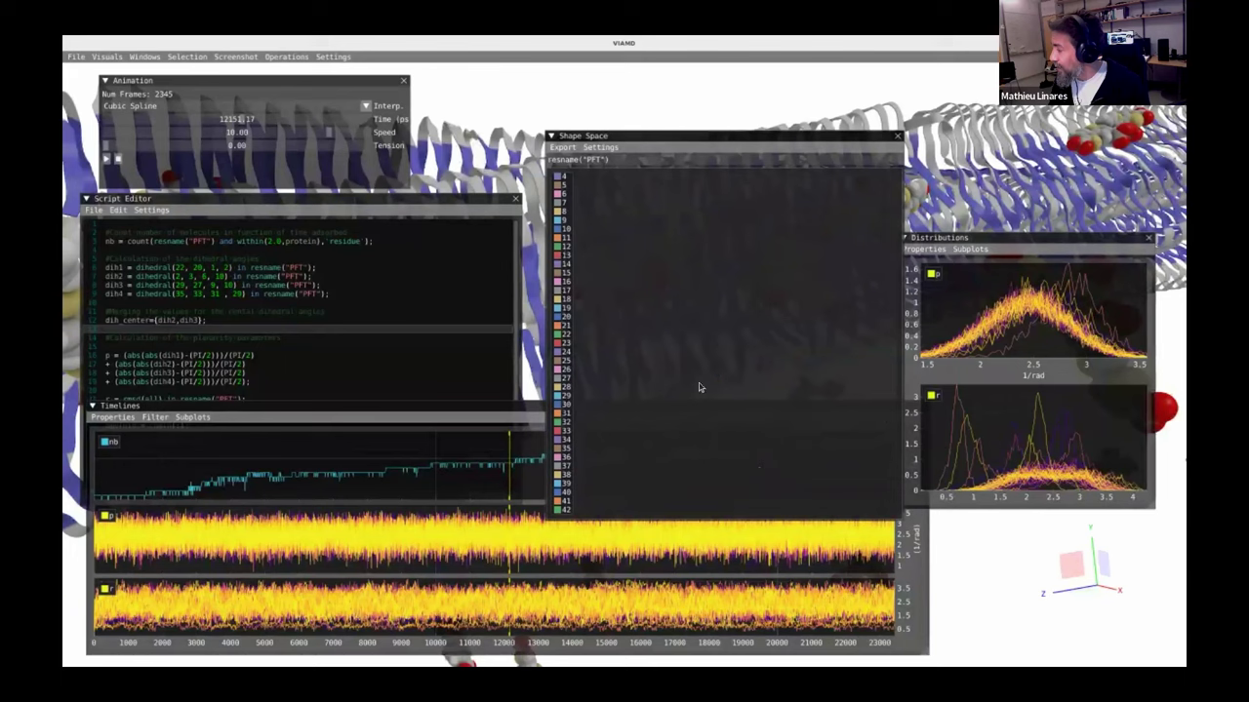
scroll(696, 384, down, 5)
mouse_move(646, 394)
mouse_down()
mouse_move(635, 379)
mouse_move(663, 412)
mouse_move(638, 379)
mouse_move(641, 401)
mouse_up()
right_drag(630, 373, 739, 465)
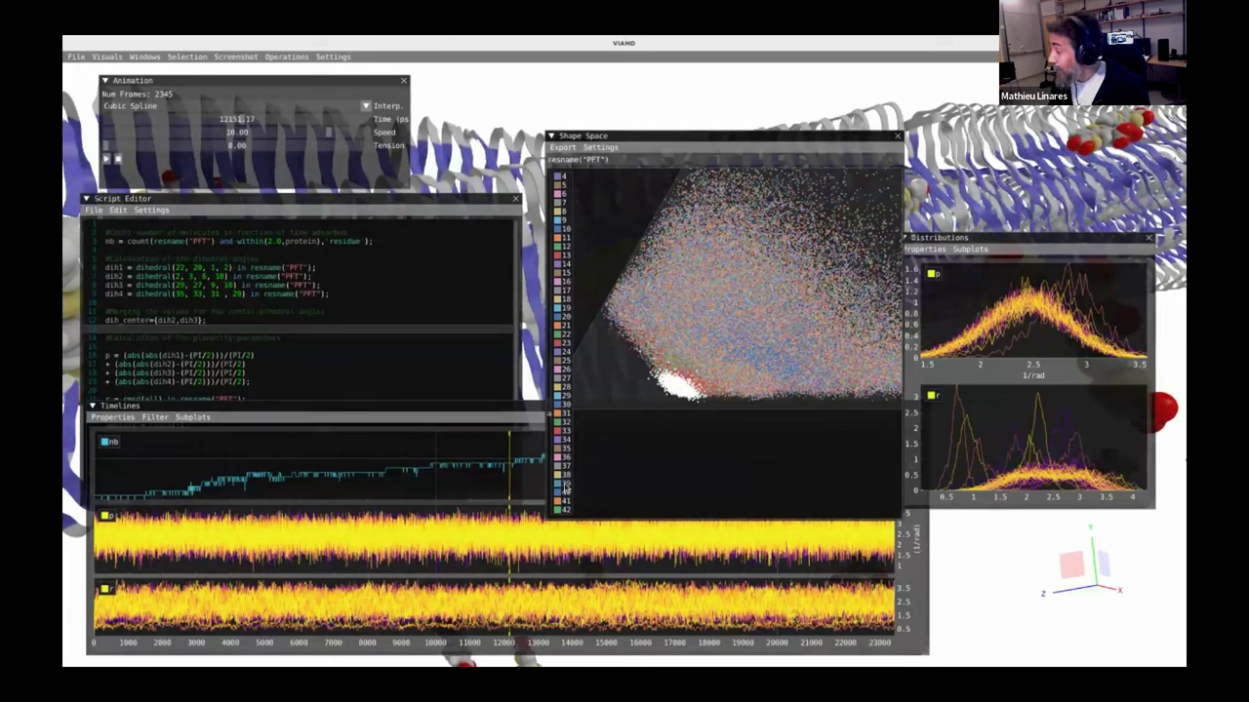
scroll(564, 483, down, 1)
scroll(566, 488, down, 3)
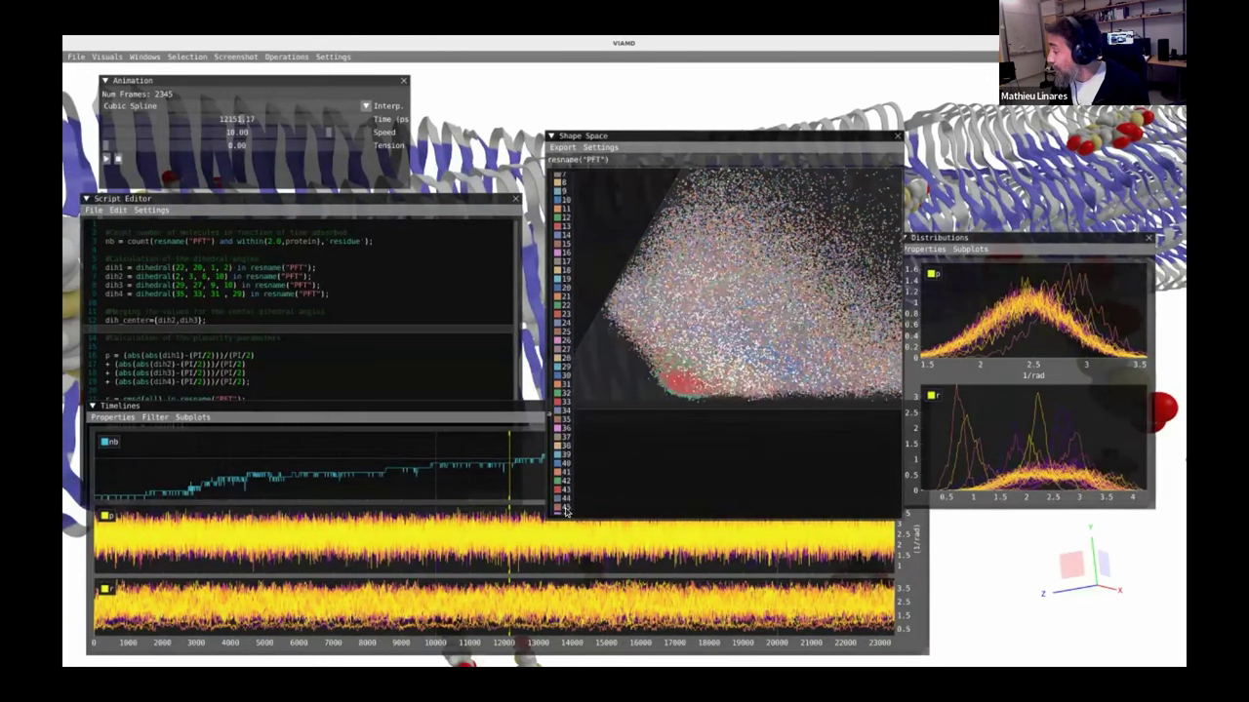
scroll(569, 514, down, 1)
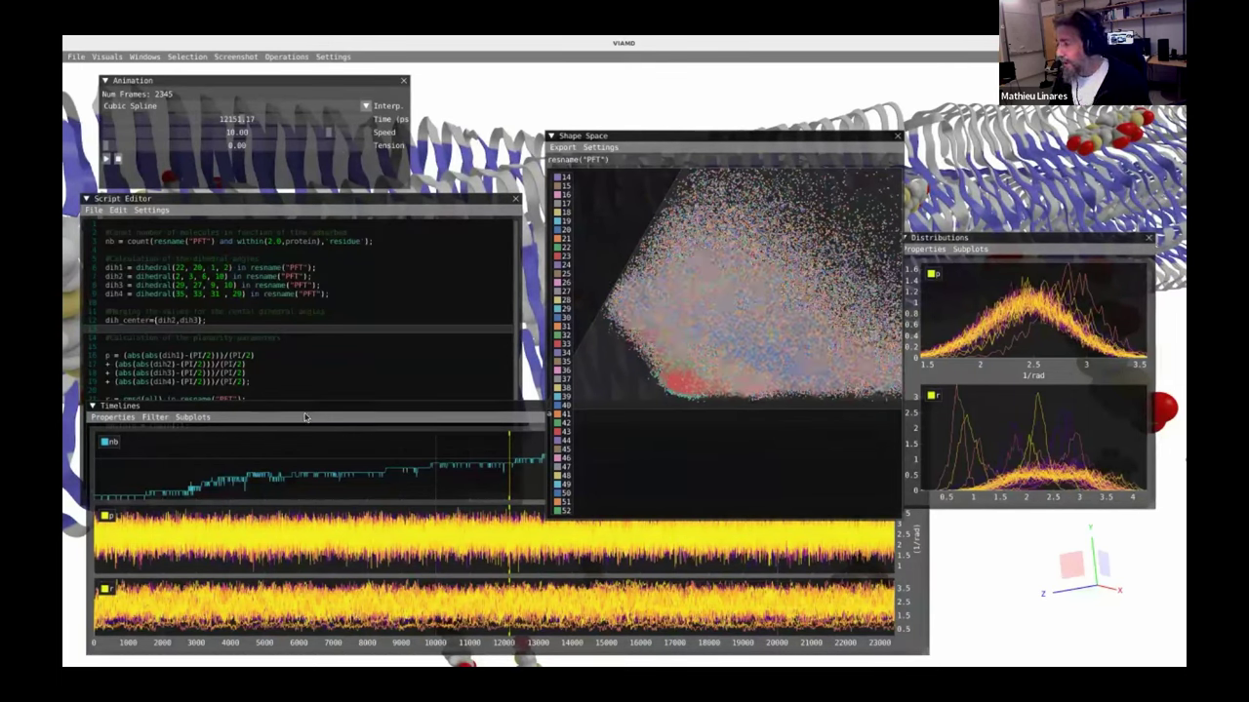
- Bring the script's spatial distribution lines into view and close the Shape Space, Timelines and Distributions windows
click(285, 357)
scroll(259, 445, down, 1)
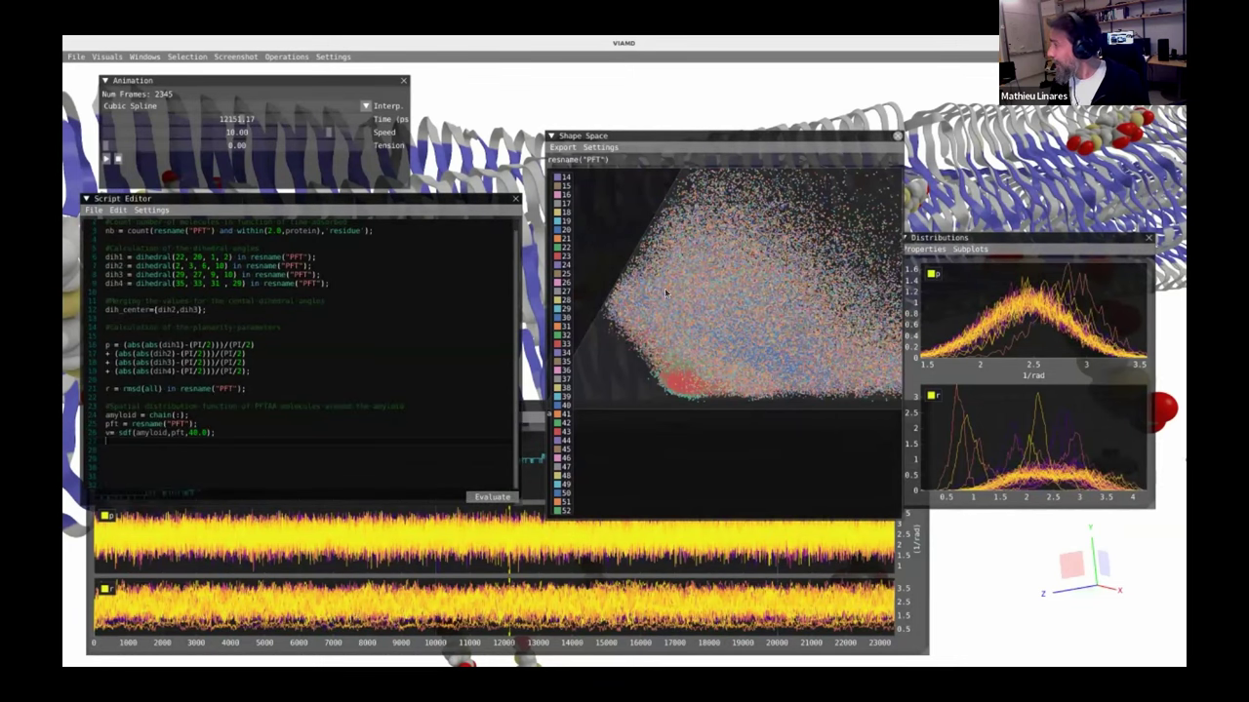
click(897, 136)
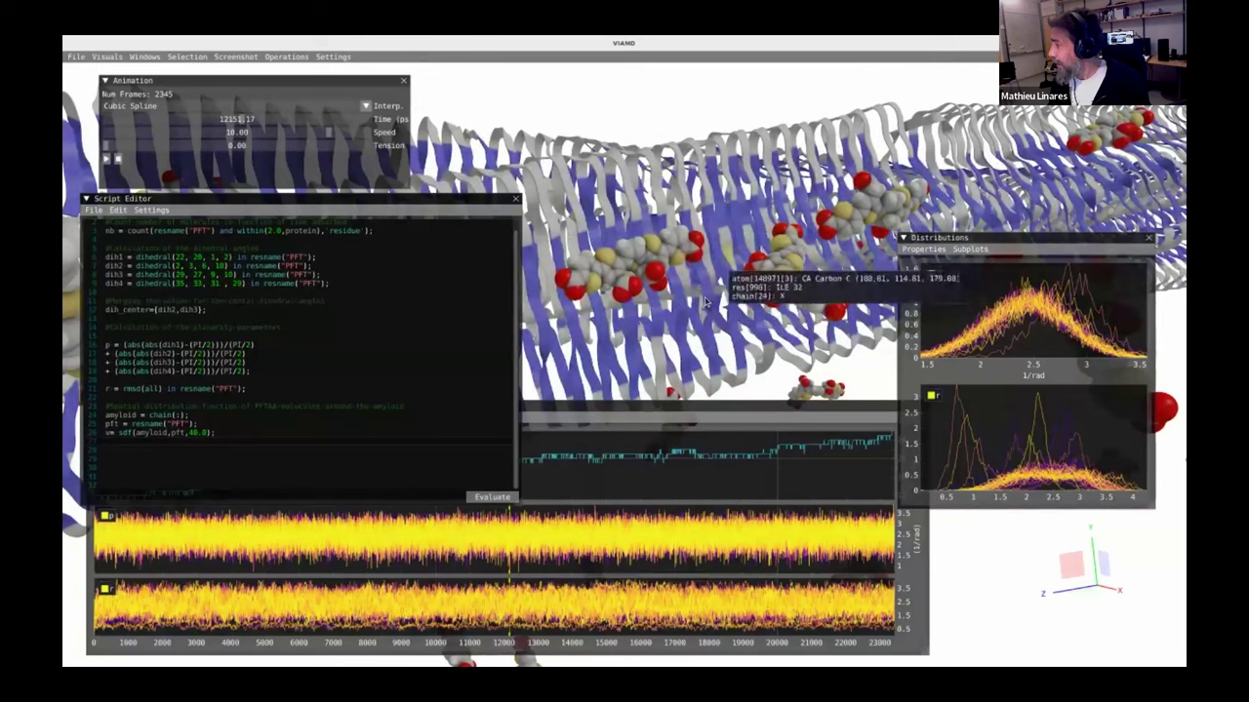
double_click(767, 387)
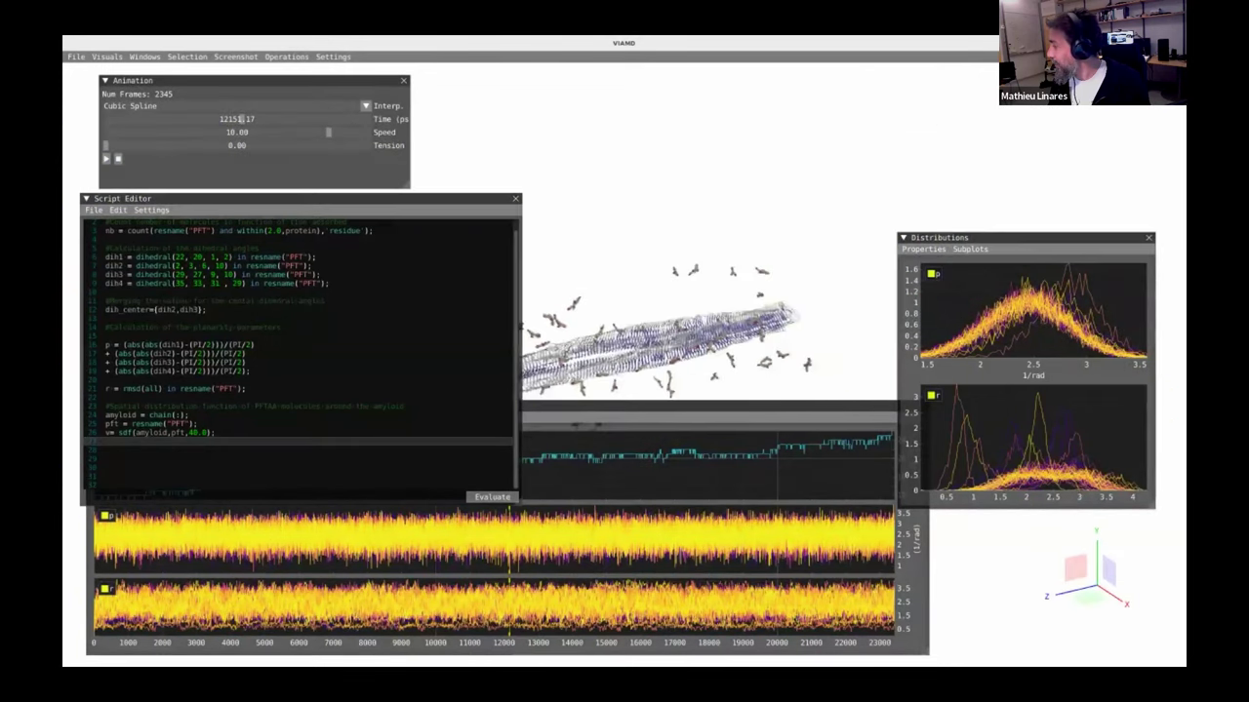
click(922, 406)
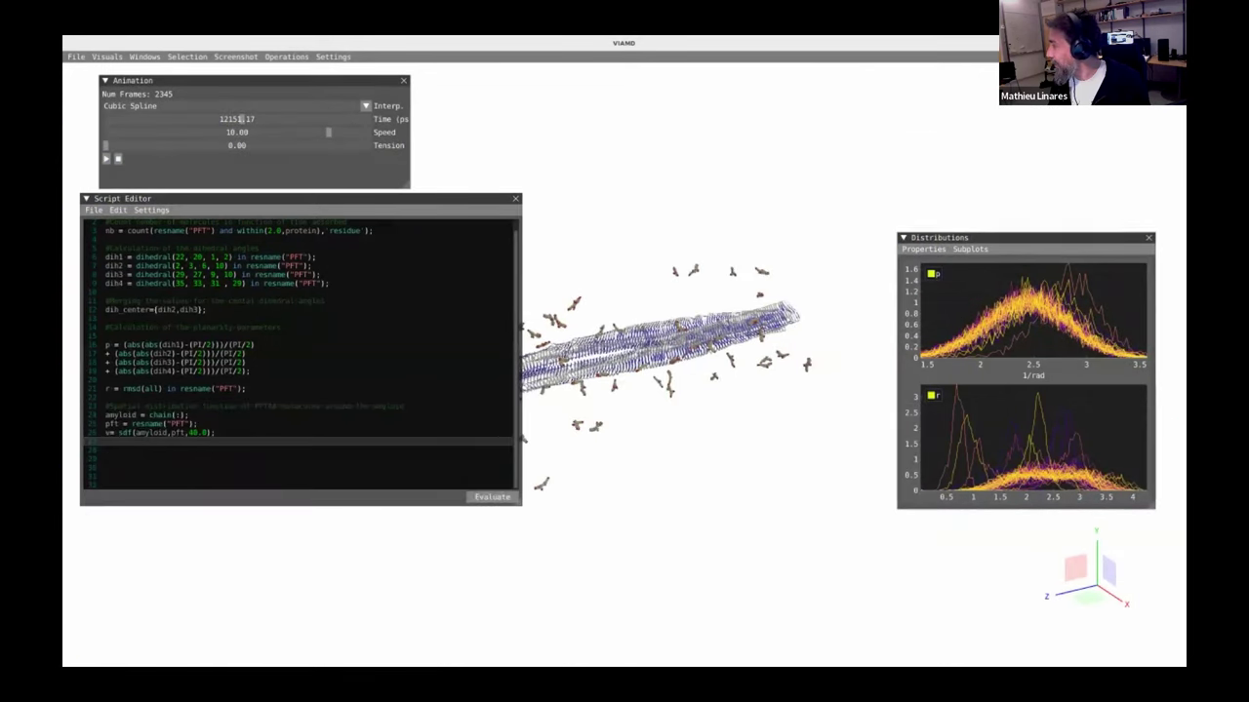
click(1148, 237)
- Check the amyloid and pft selections used by the sdf expression, and evaluate the script
drag(600, 344, 732, 429)
click(117, 450)
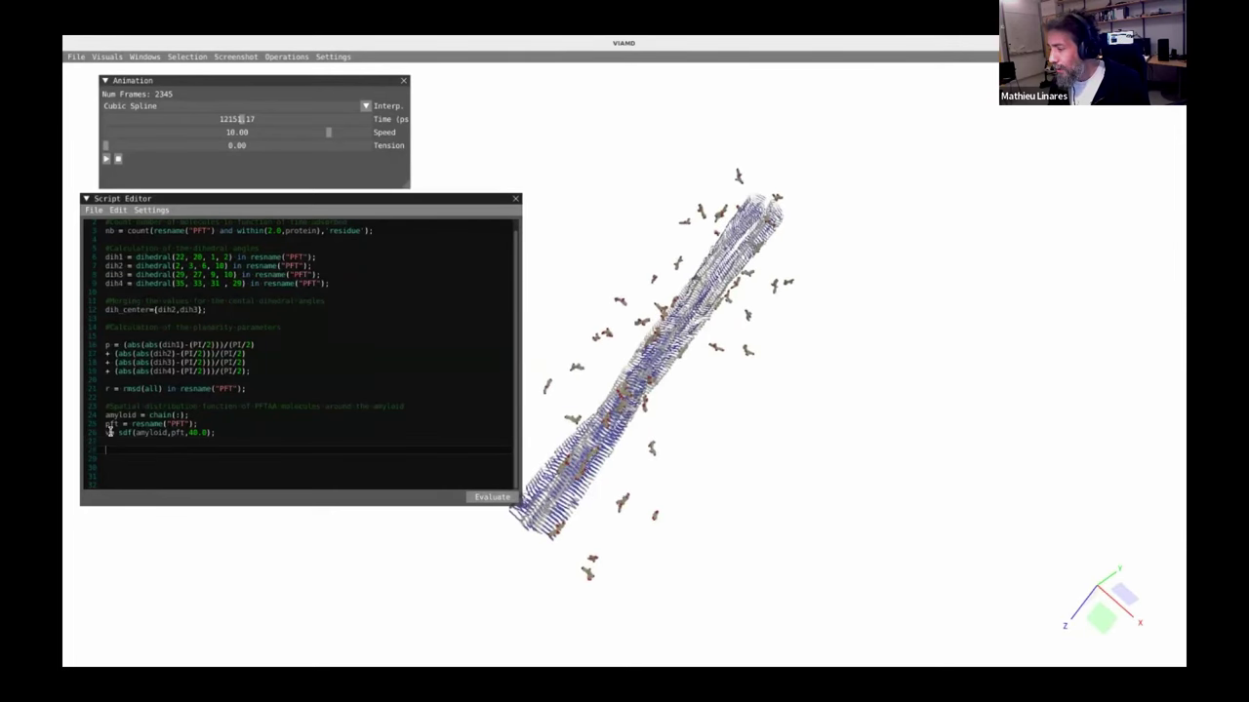
mouse_move(113, 419)
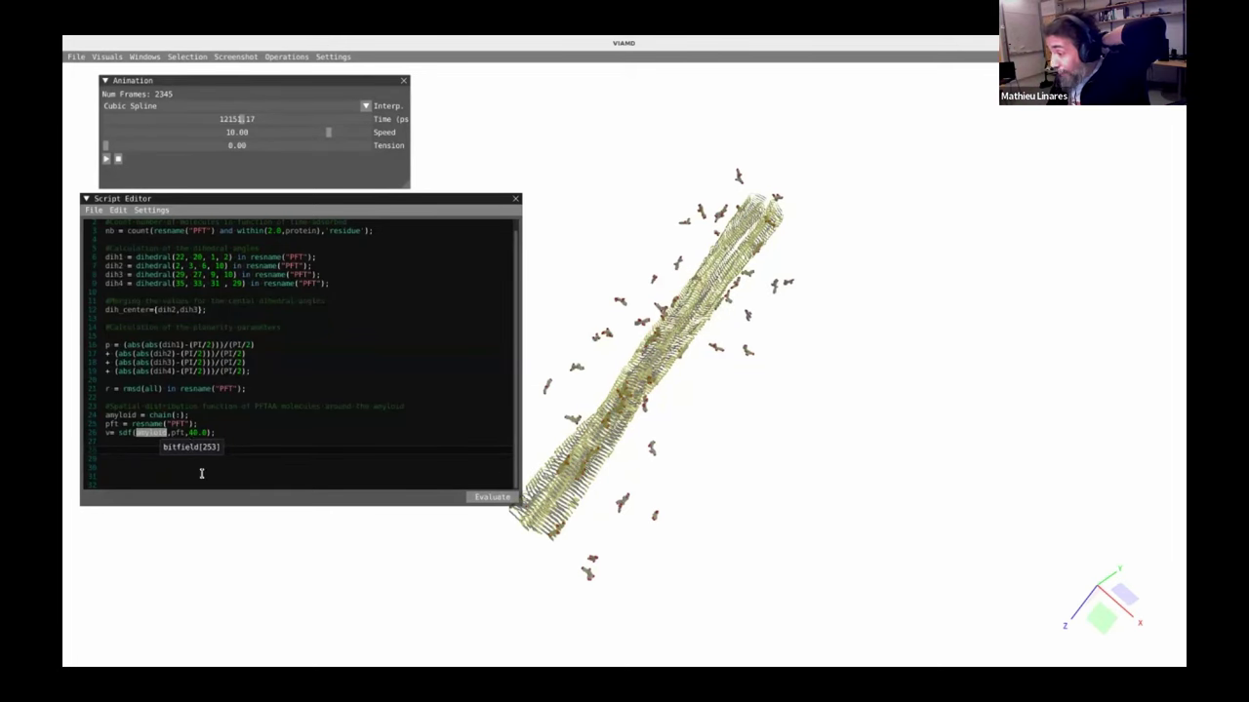
click(494, 499)
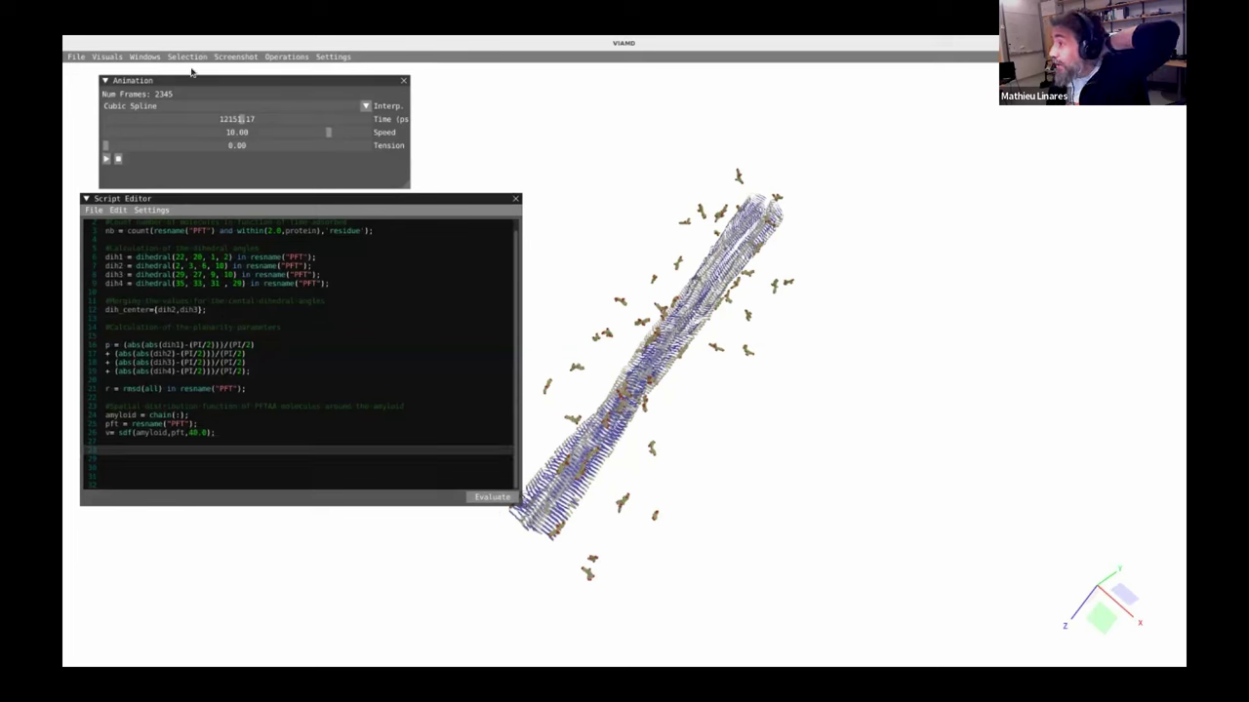
- Open the Density Volume window and display the spatial distribution v around the amyloid chain
click(148, 58)
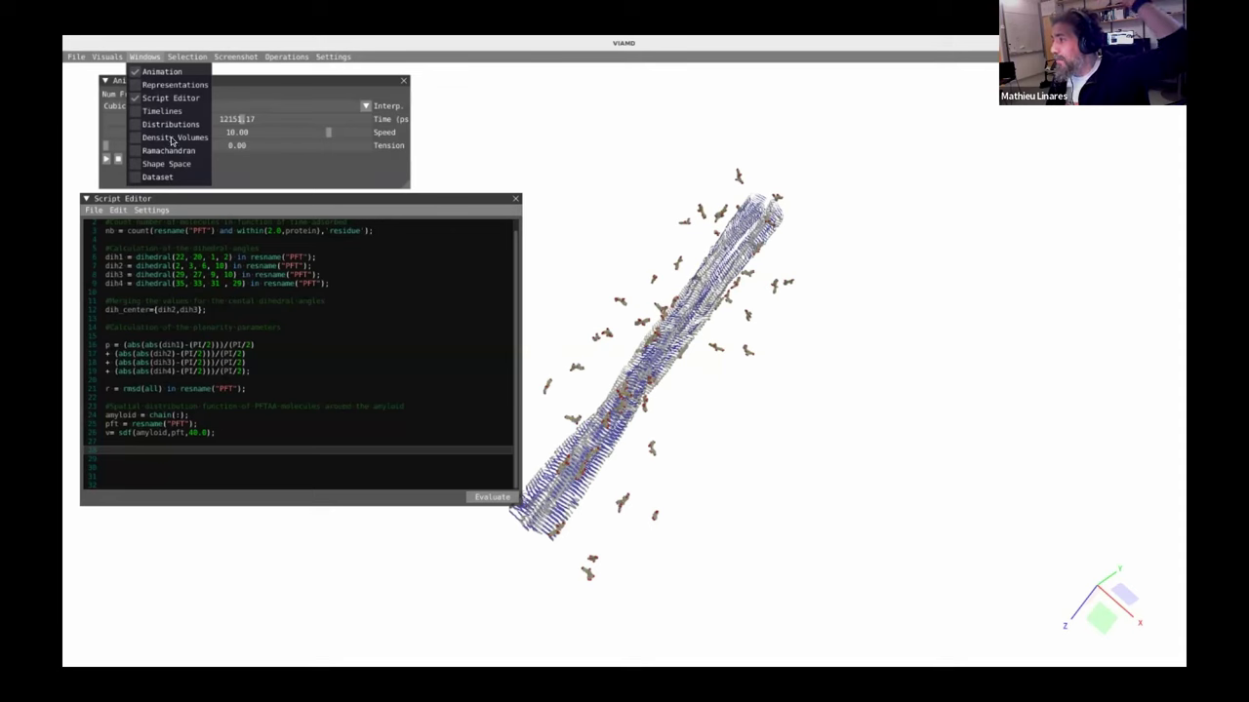
click(162, 138)
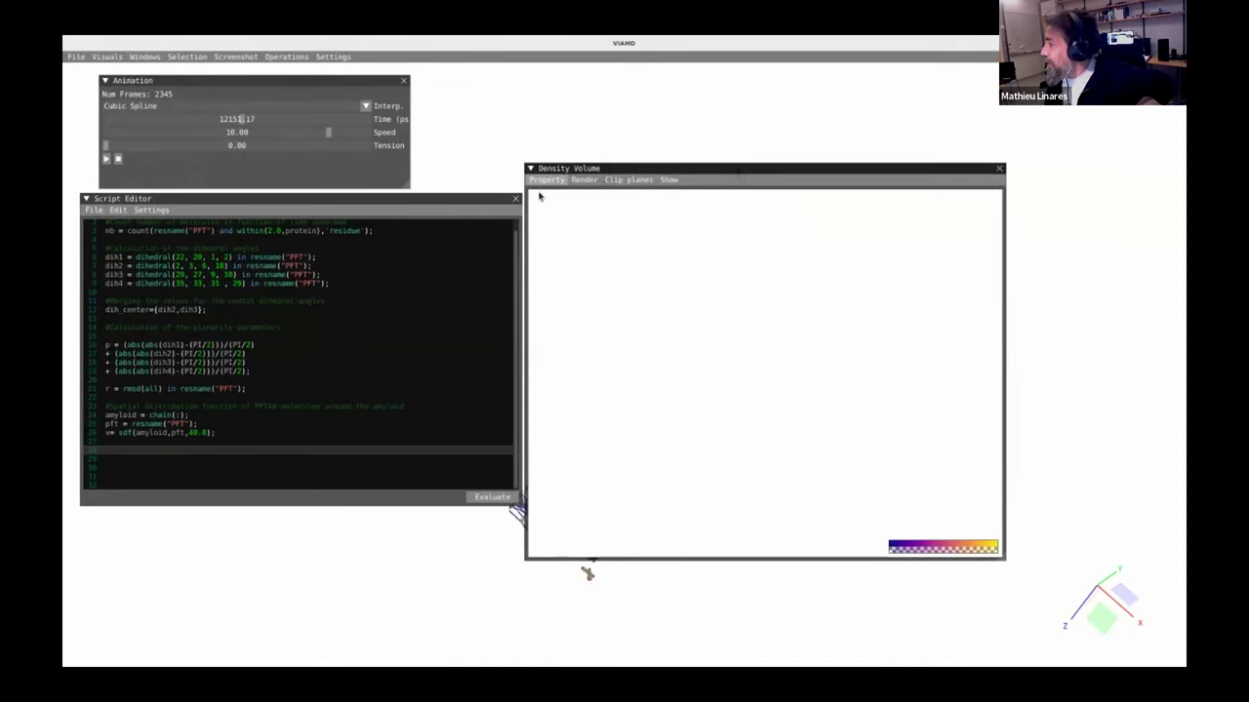
drag(775, 335, 782, 366)
scroll(781, 365, up, 4)
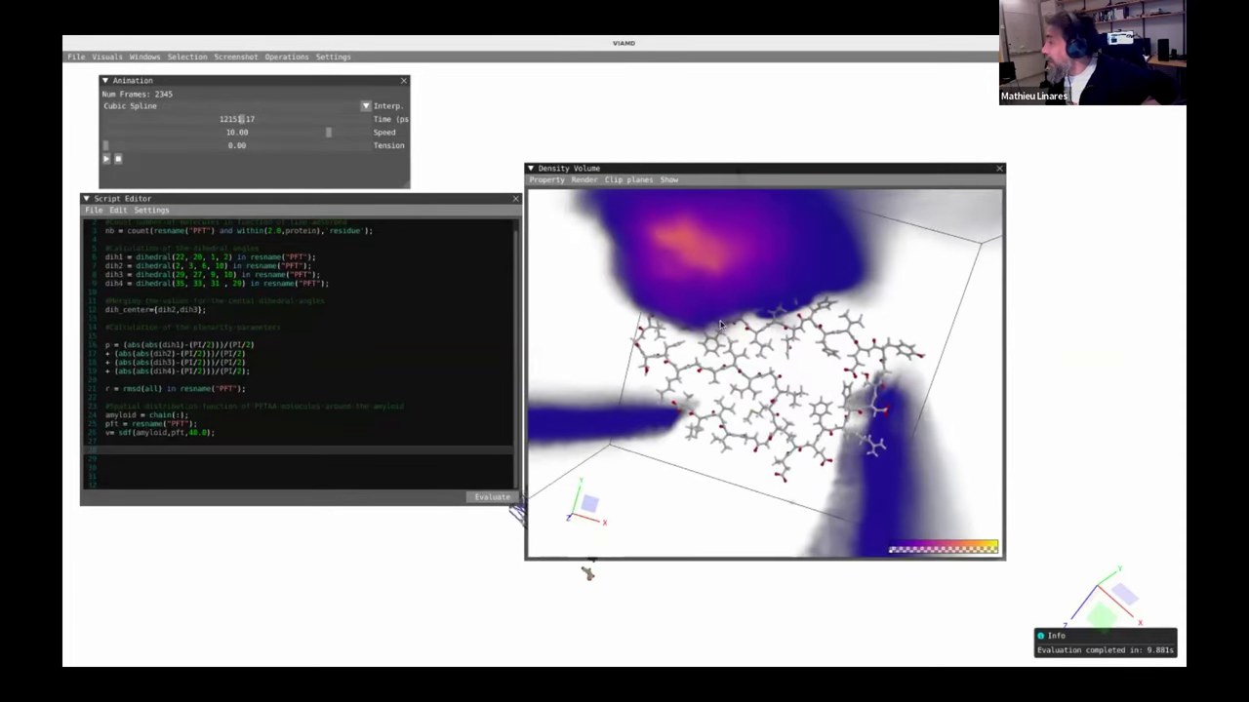
- Adjust the clip planes to cut the density volume down to a thin slab across the amyloid chain
scroll(782, 365, down, 3)
click(628, 180)
drag(628, 221, 665, 231)
drag(847, 455, 683, 224)
click(628, 179)
click(705, 289)
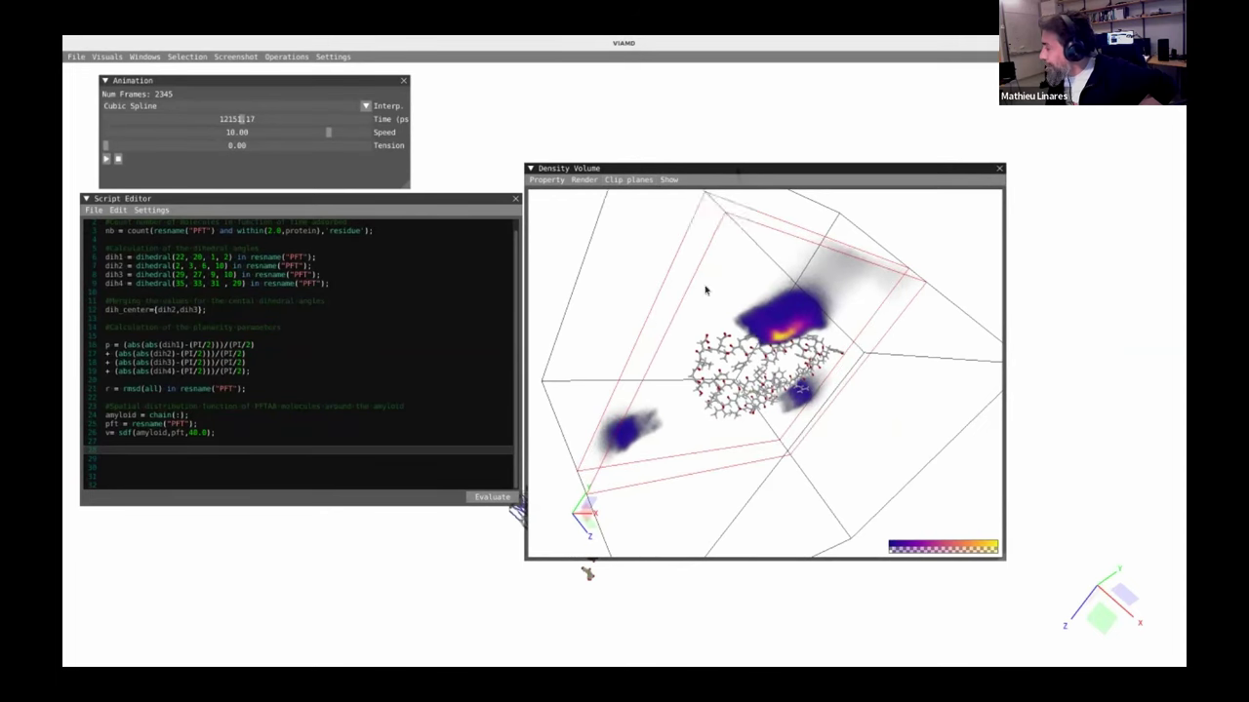
- Show the density volume's reference structure as Cartoon with the superimposed structures enabled
double_click(706, 290)
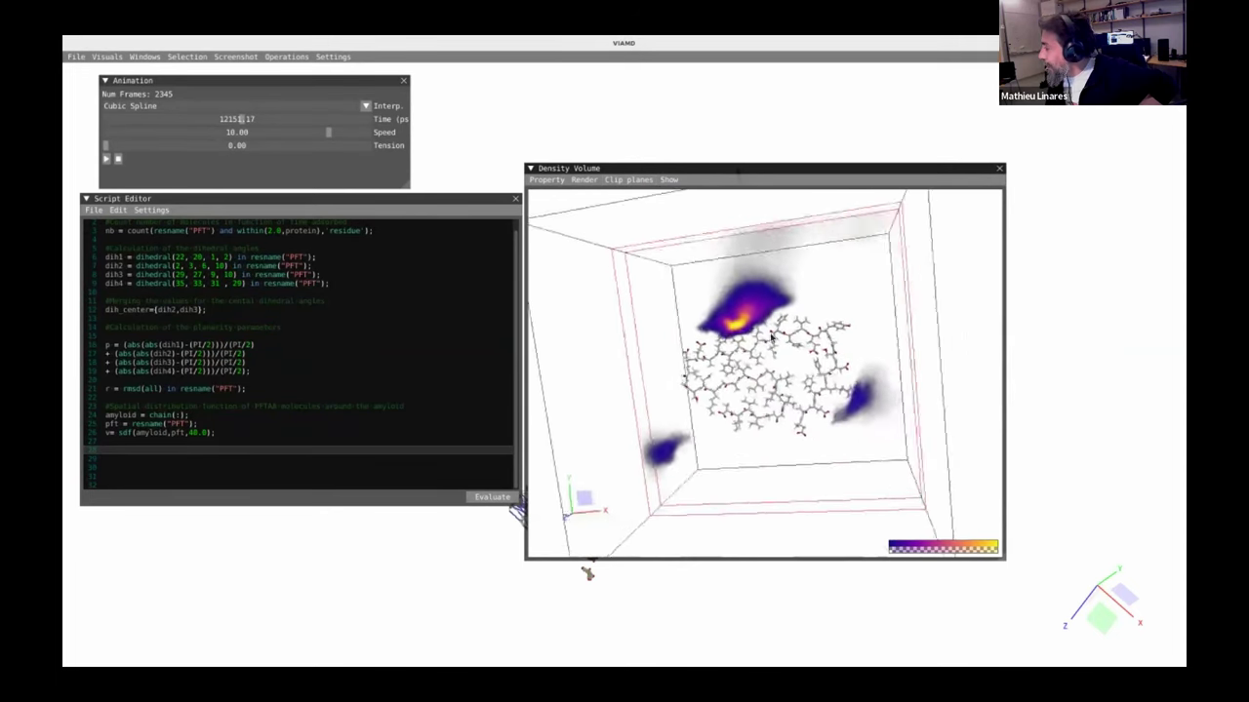
click(670, 180)
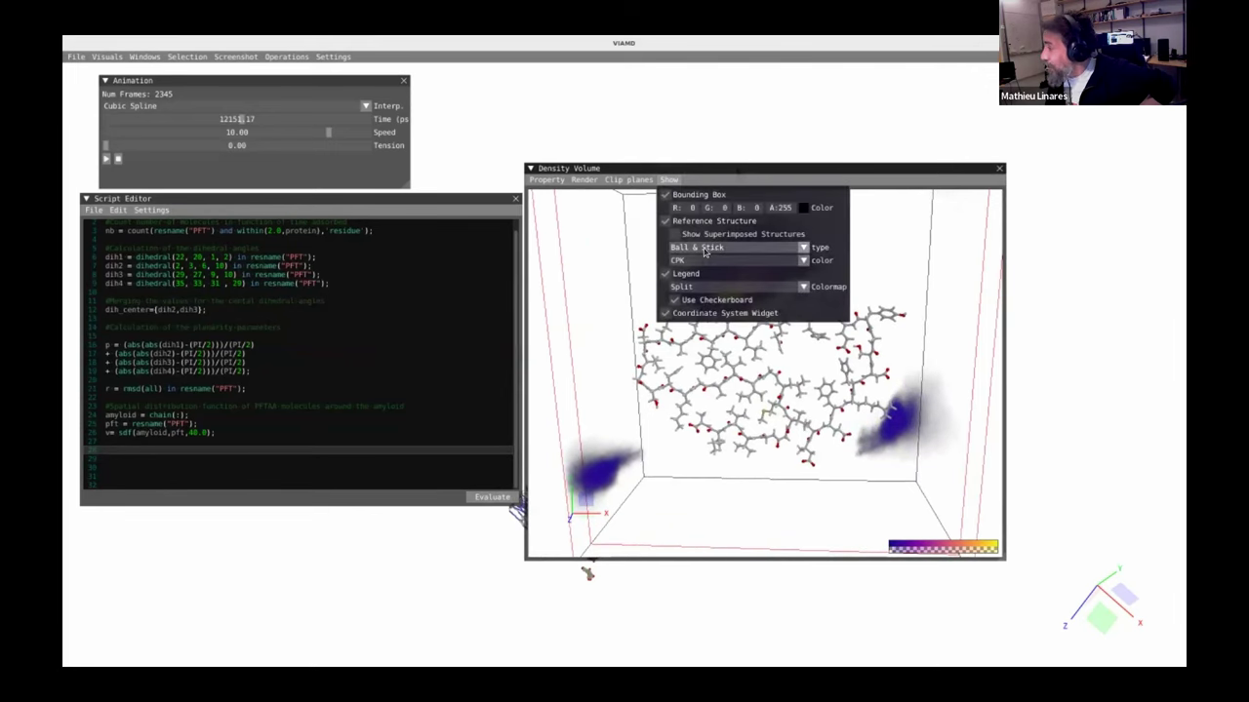
click(704, 252)
click(694, 304)
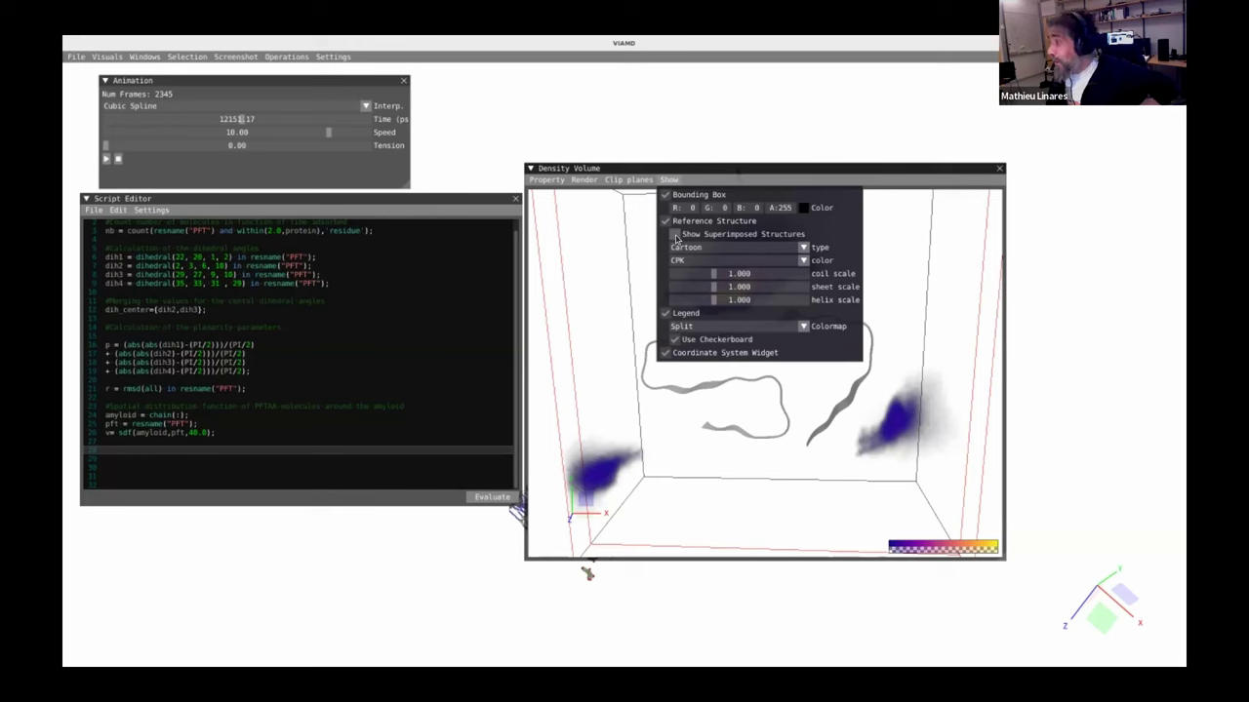
click(675, 236)
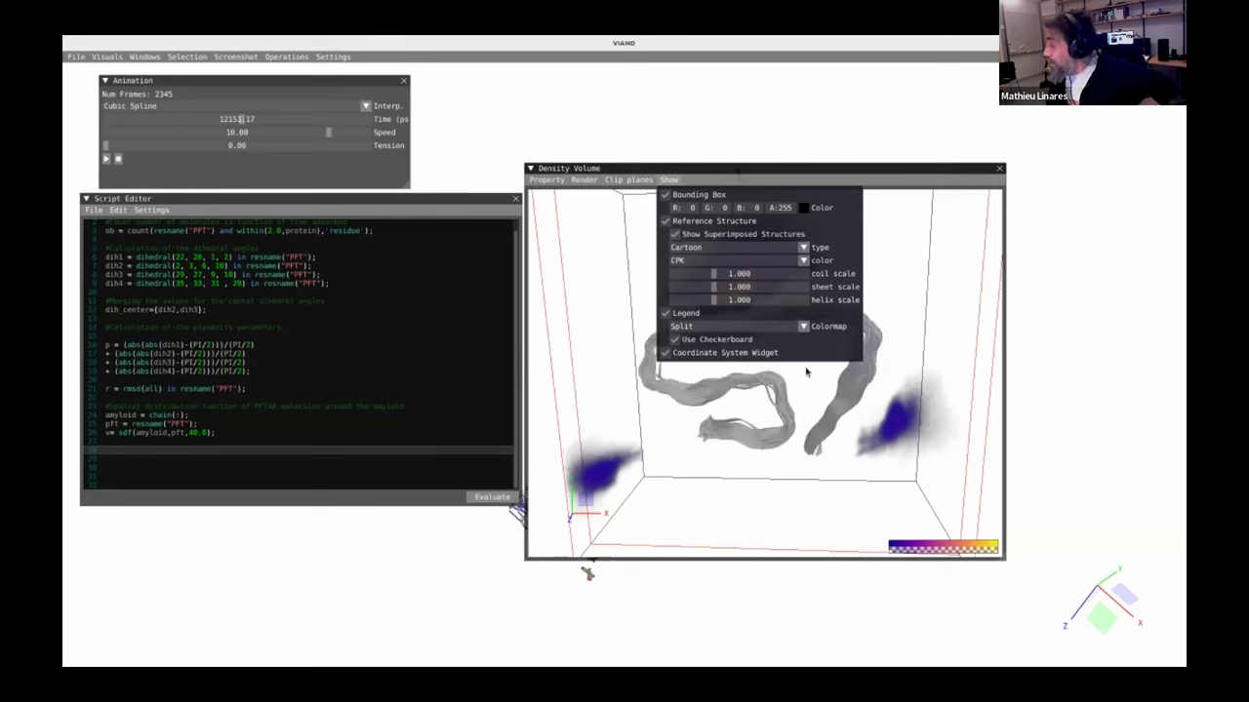
- Color the superimposed reference structures by Chain Id and inspect them closely beside the density
click(717, 261)
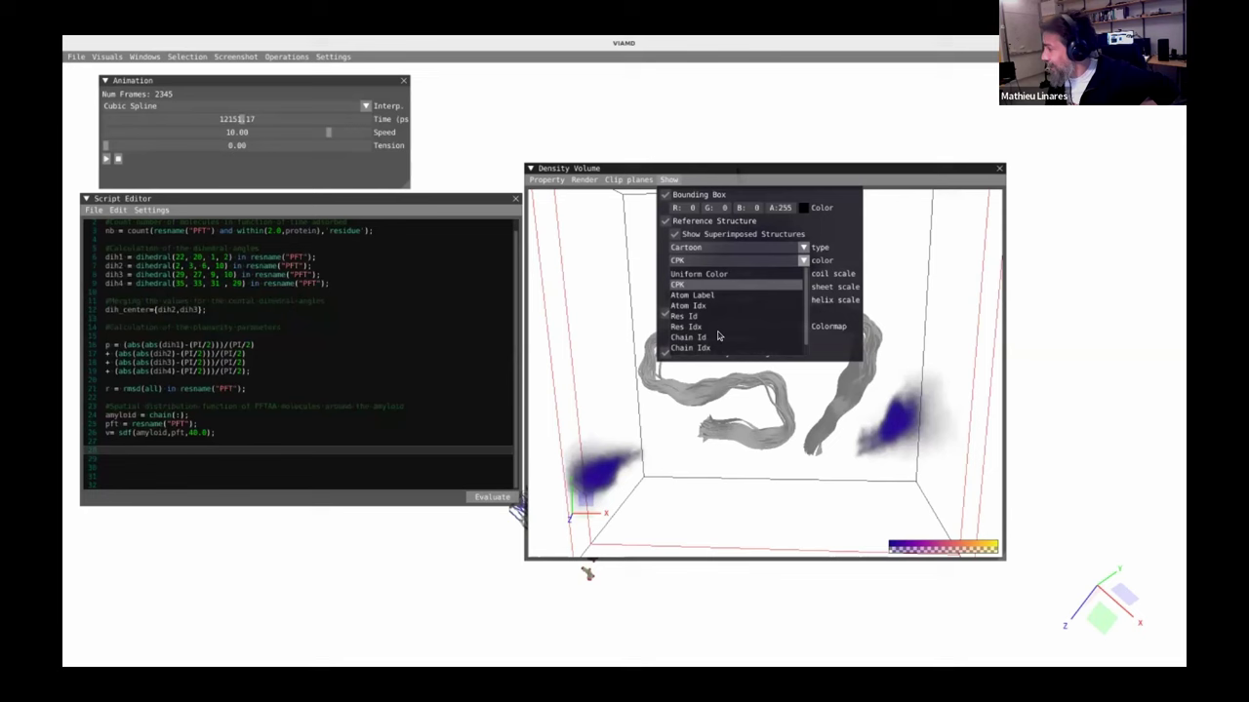
scroll(712, 338, down, 1)
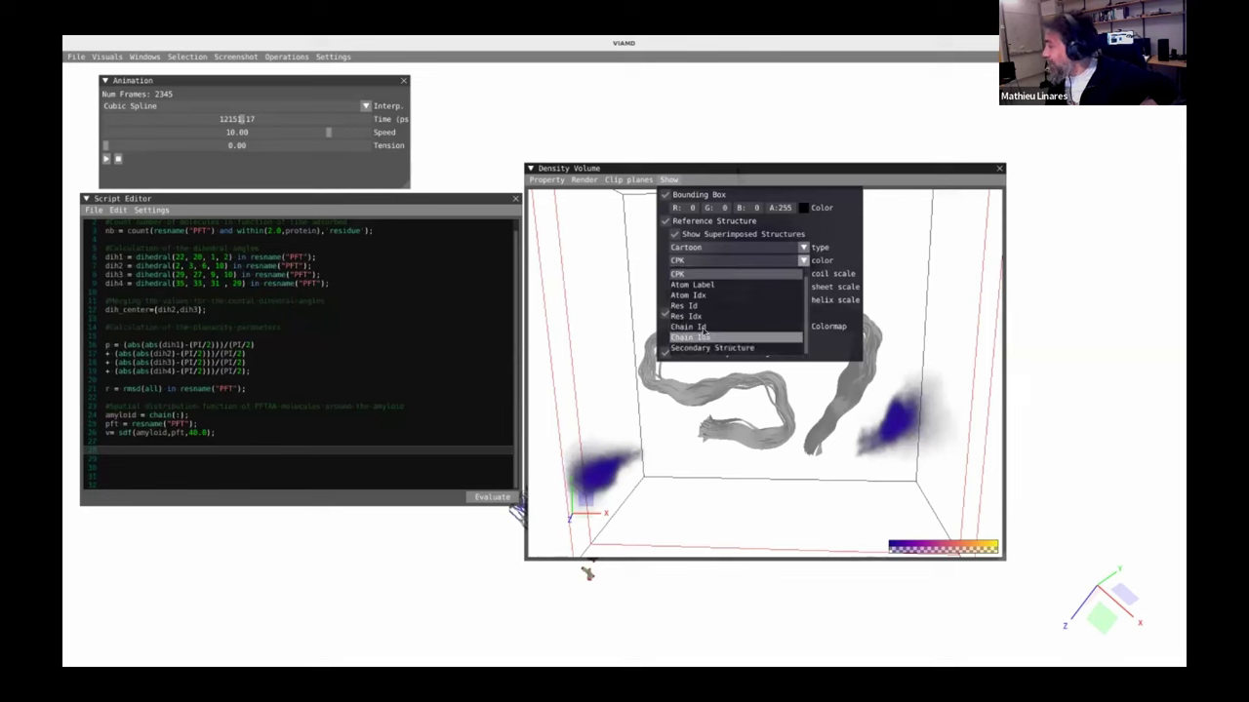
click(688, 327)
click(706, 443)
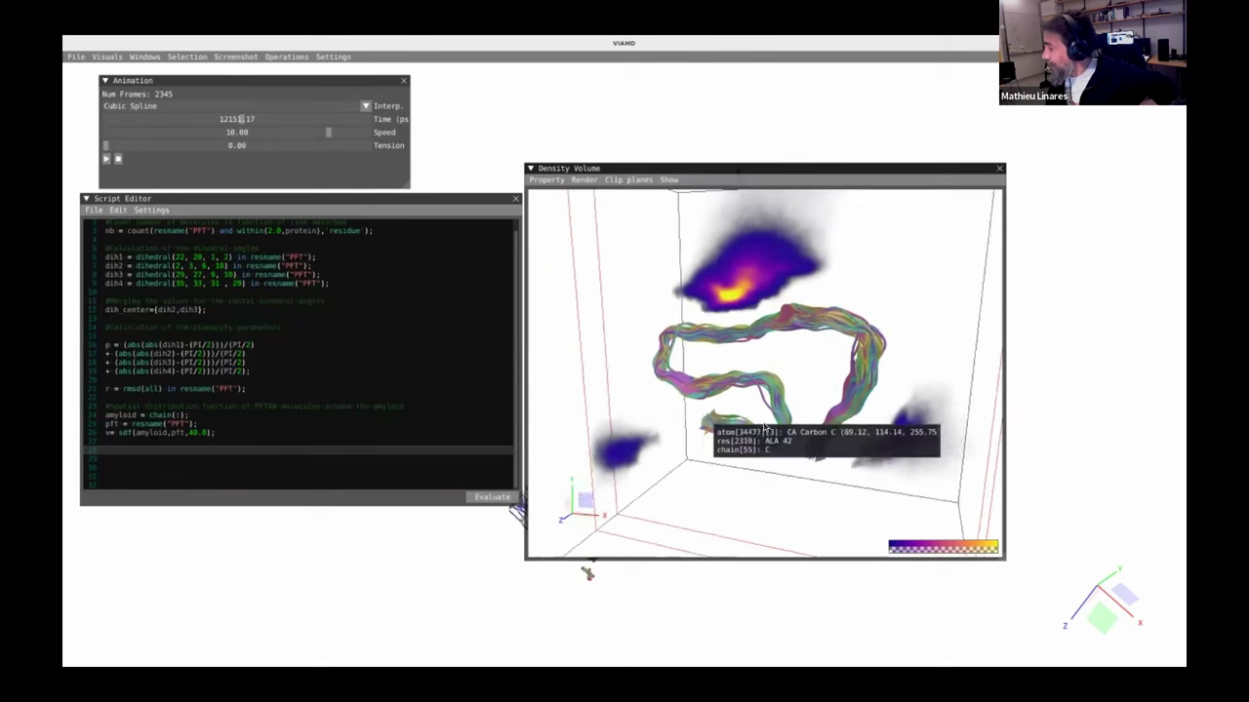
scroll(764, 419, up, 3)
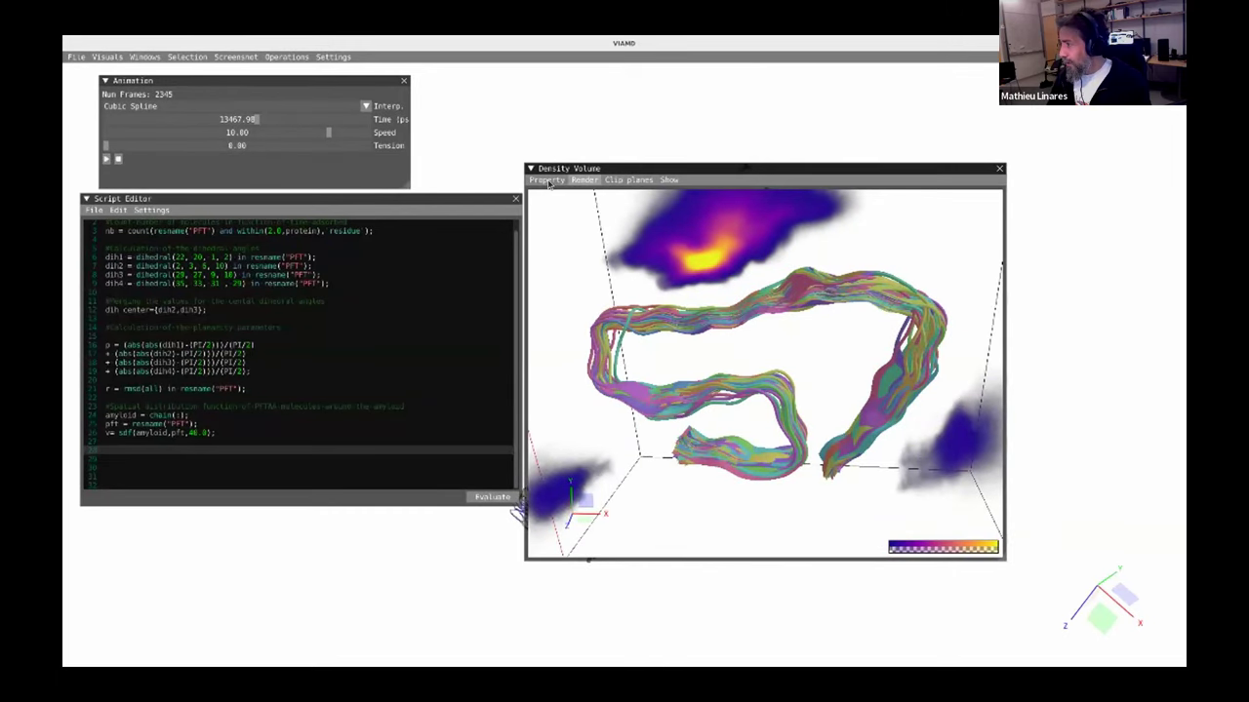
- Open the script's property export, set the data type to Density Volume, check the exportable properties, and close the export window
click(577, 184)
click(94, 212)
click(95, 213)
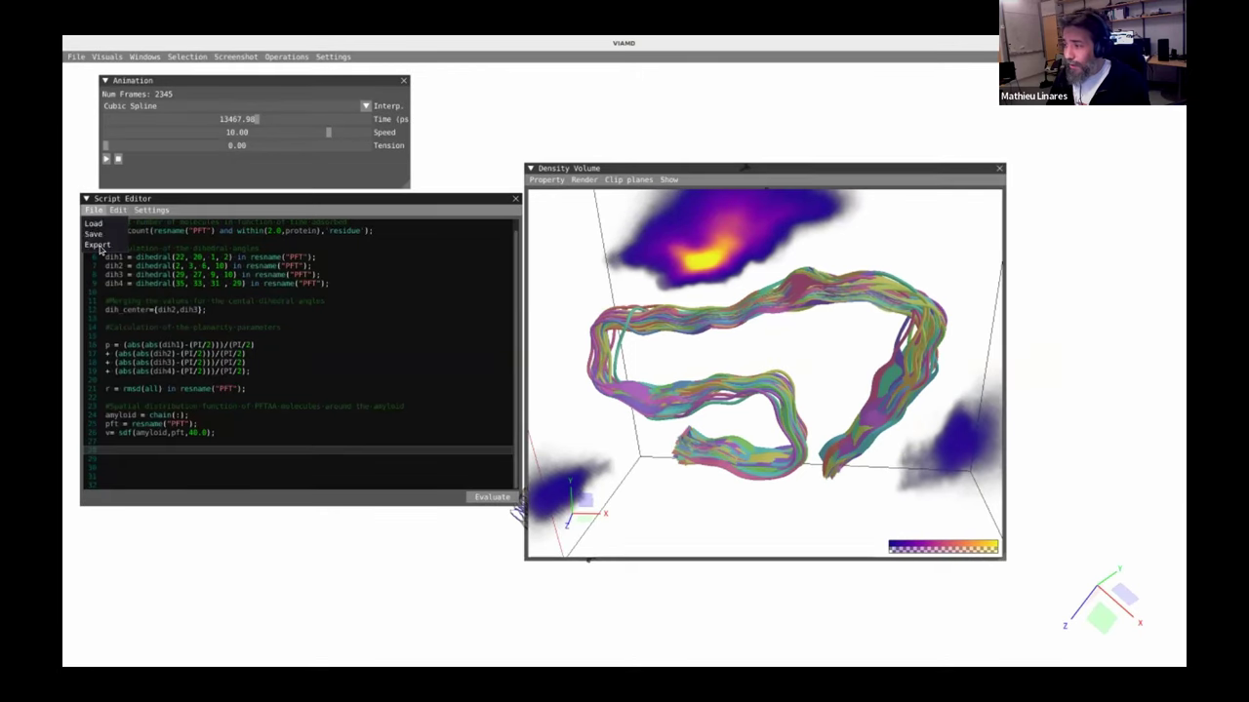
click(172, 242)
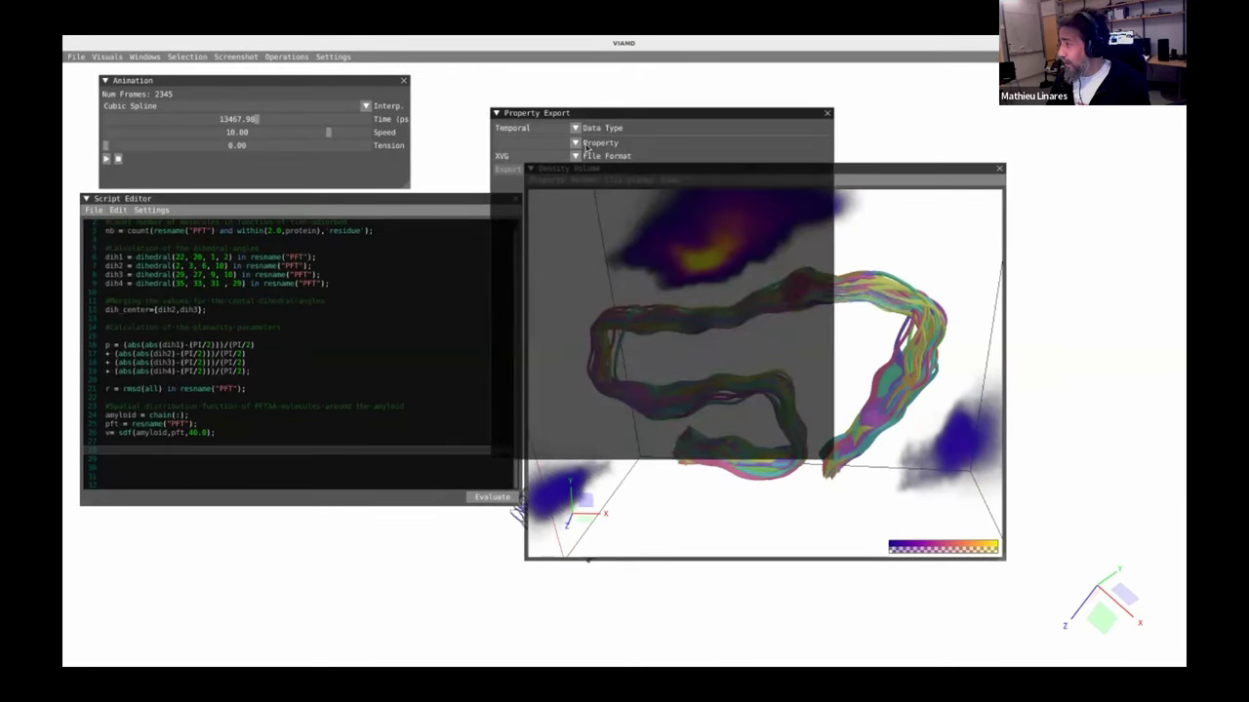
click(522, 128)
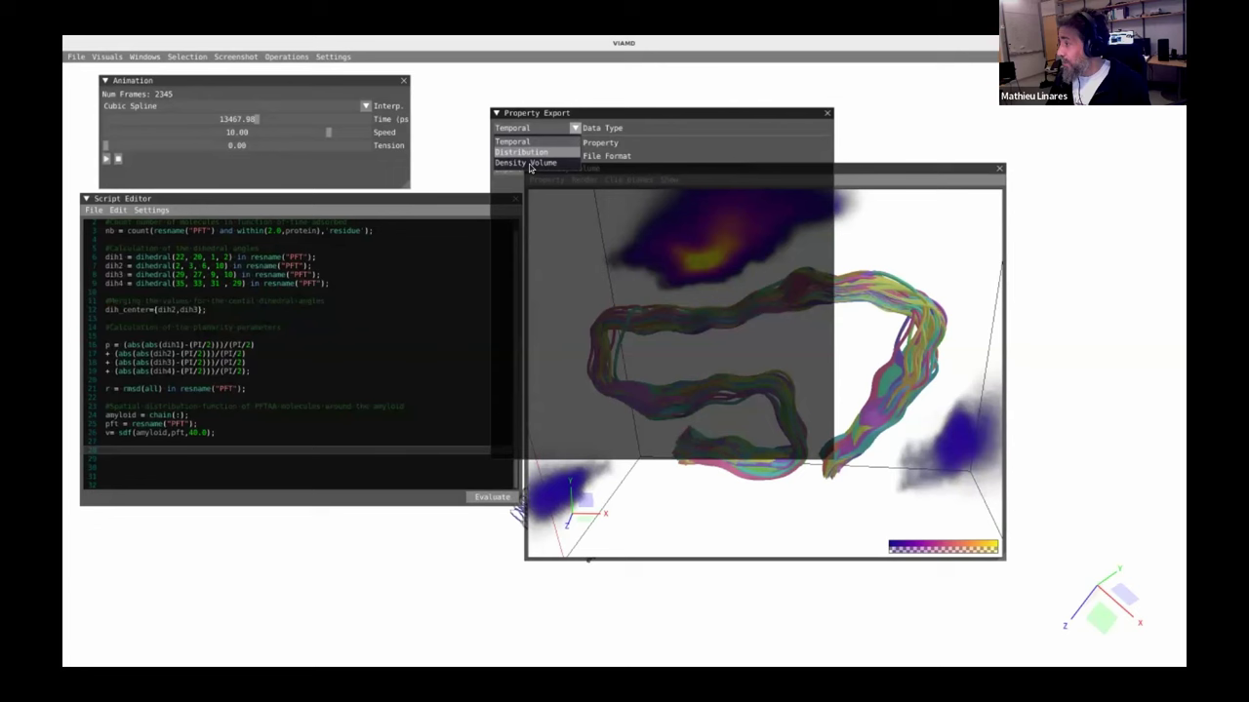
click(529, 163)
click(577, 145)
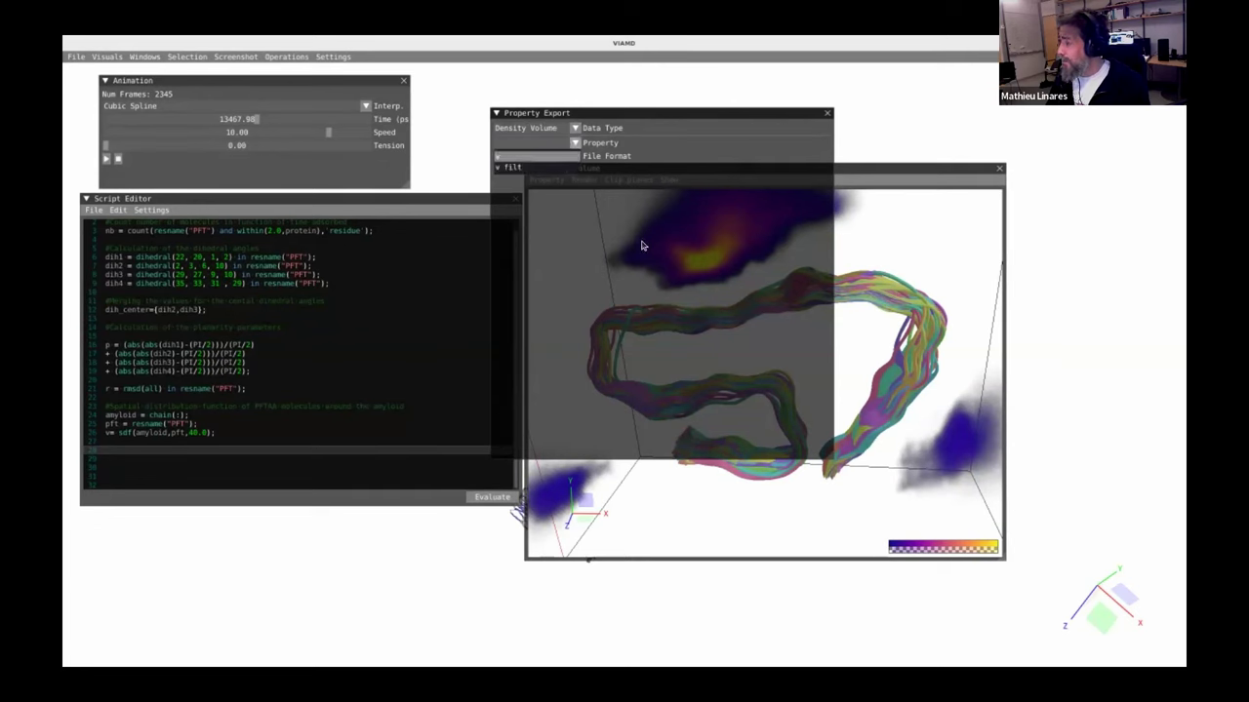
click(827, 114)
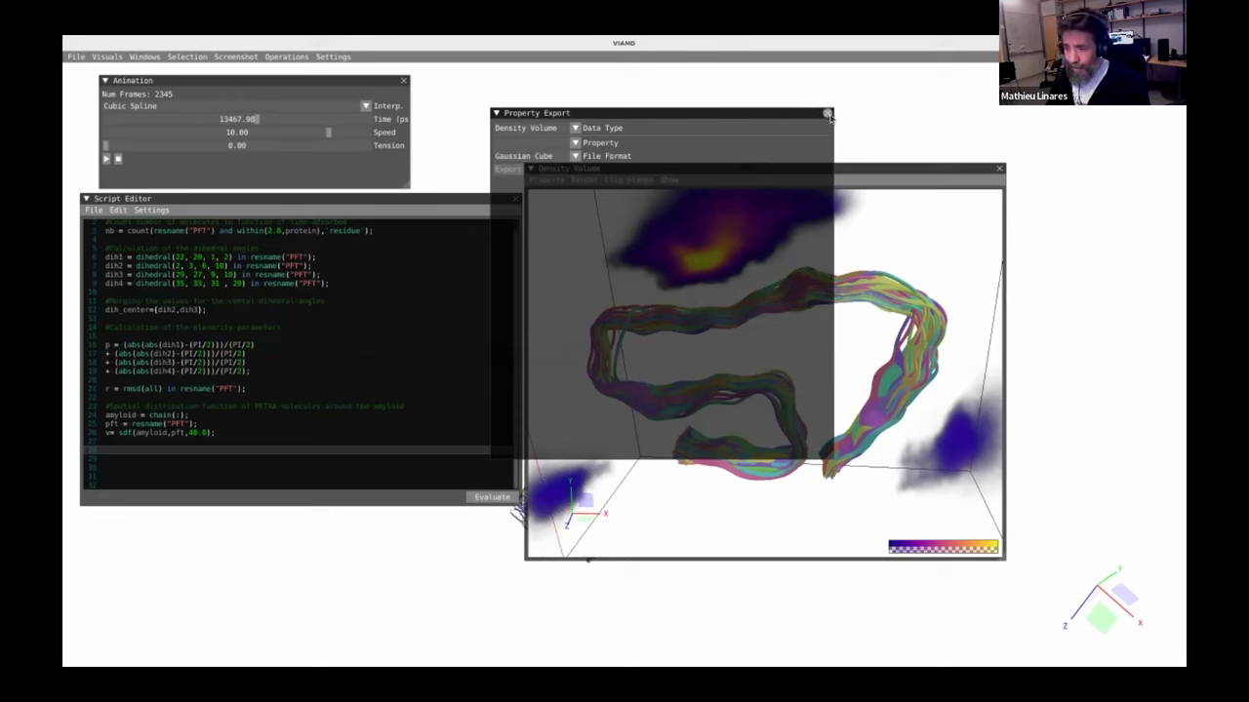
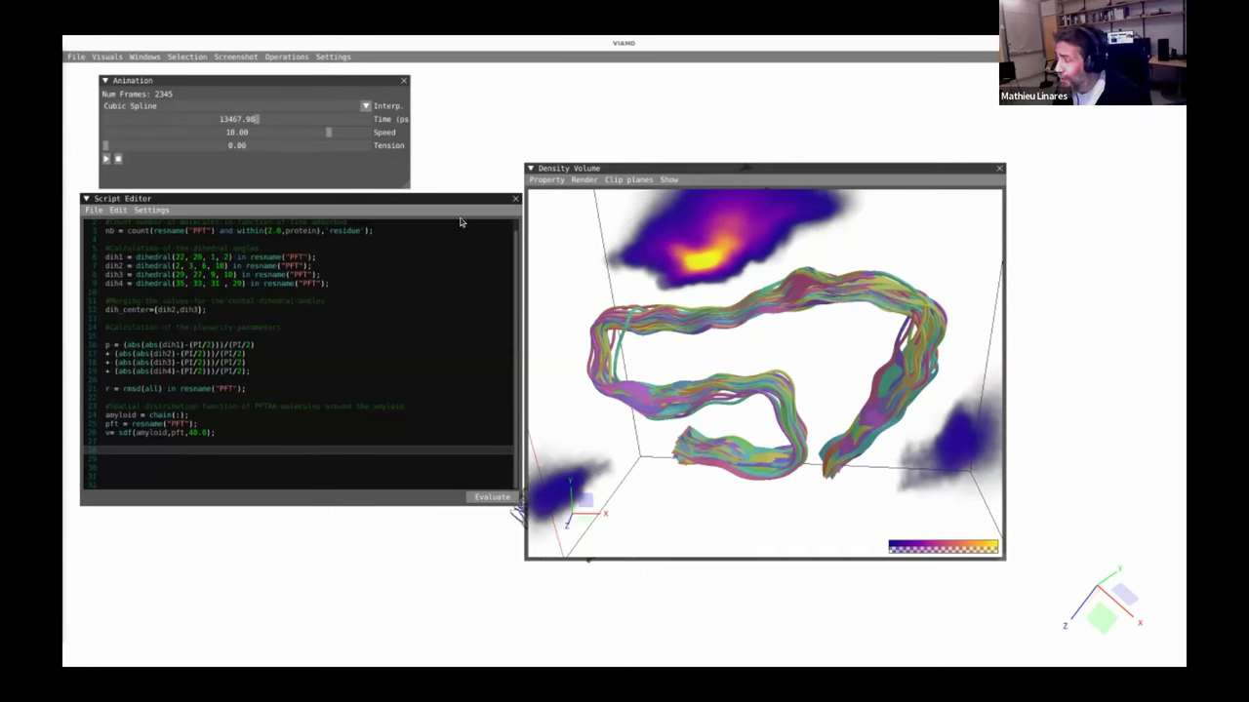
- Open the Ramachandran plot docked with the Density Volume window, examine its residue points, and close it
drag(746, 359, 673, 336)
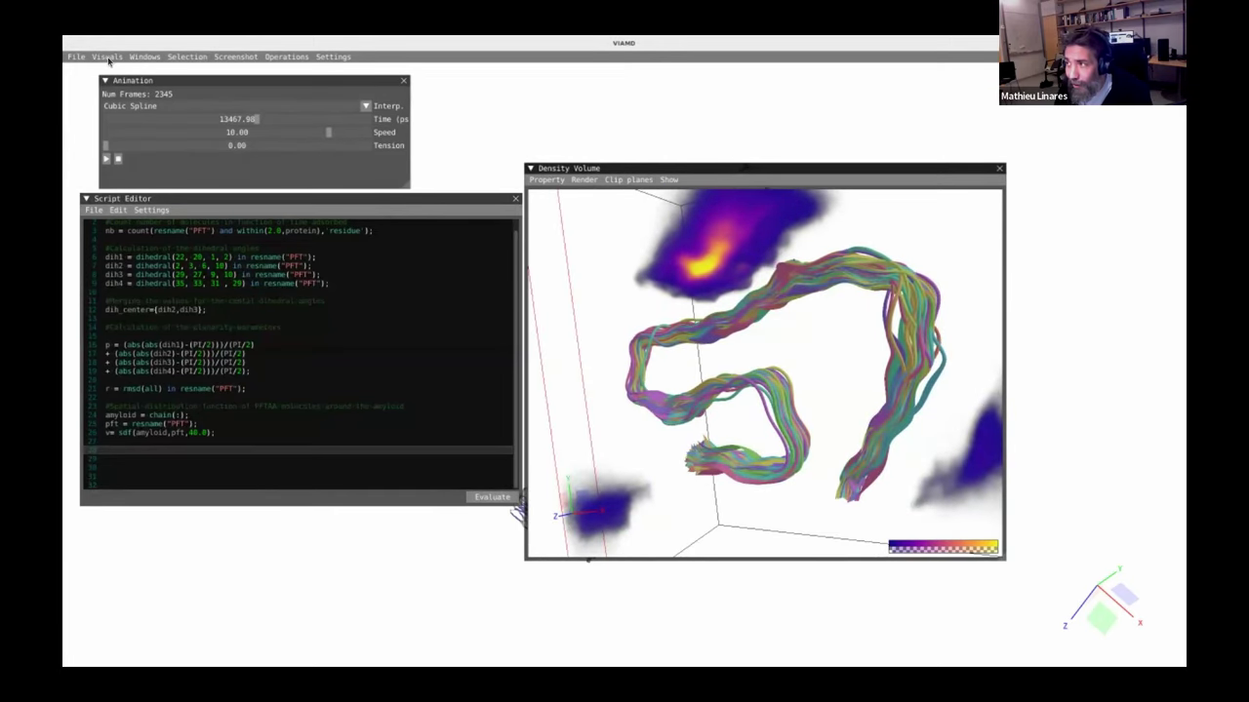
click(146, 58)
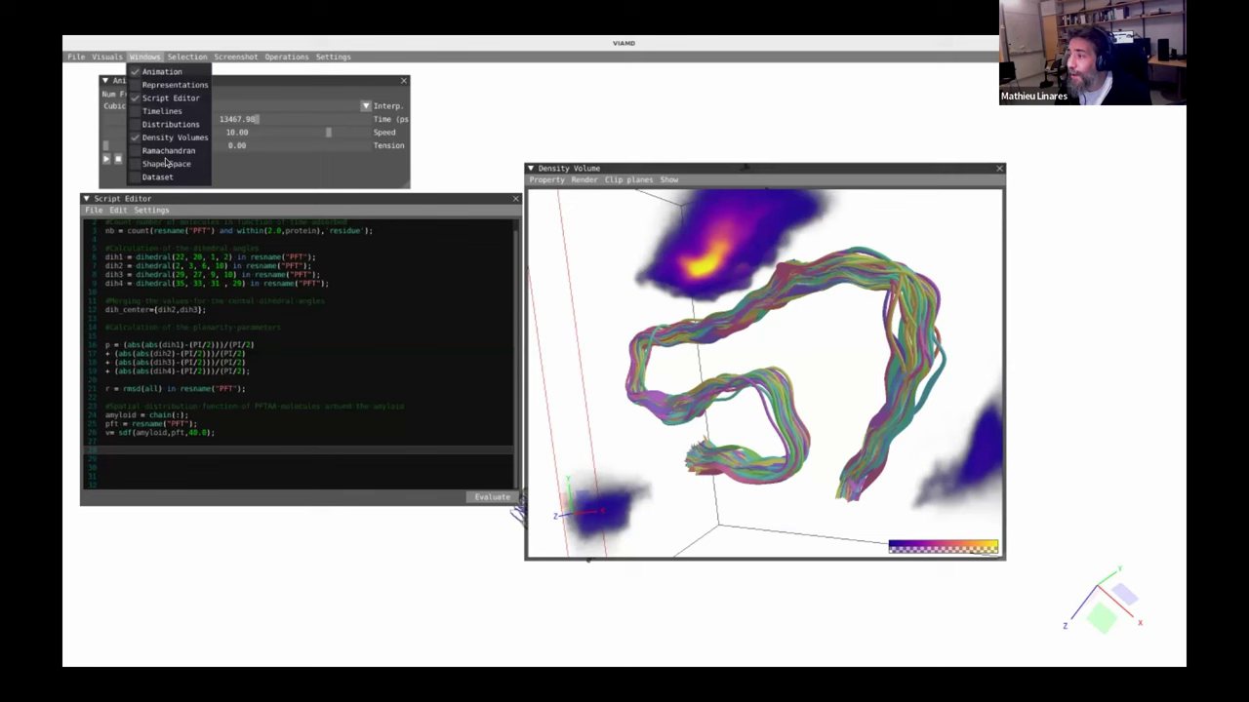
click(136, 151)
drag(136, 88, 540, 169)
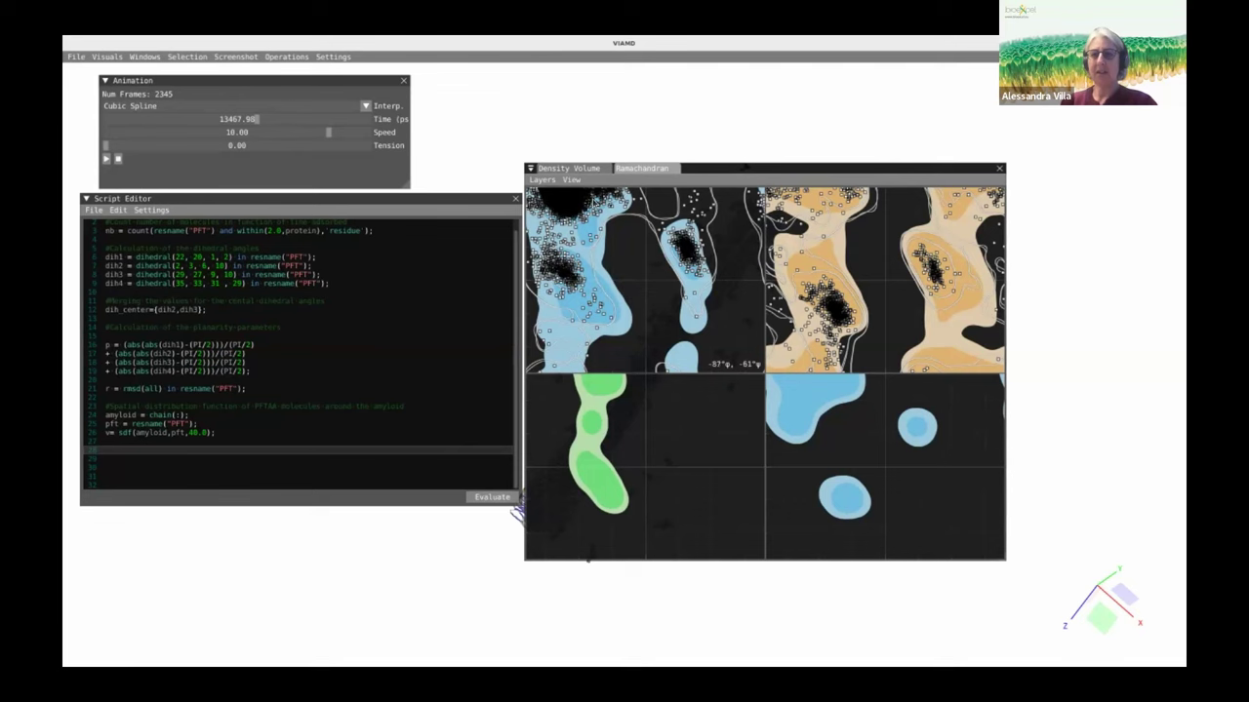
click(589, 169)
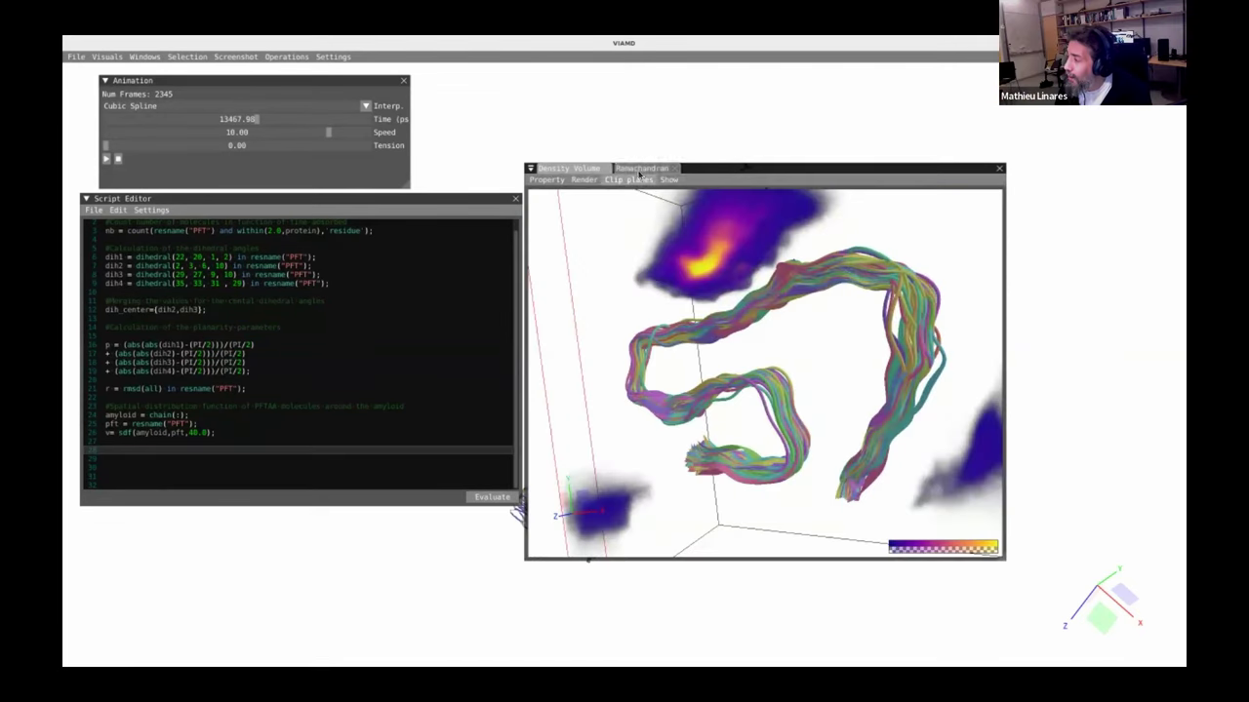
click(642, 168)
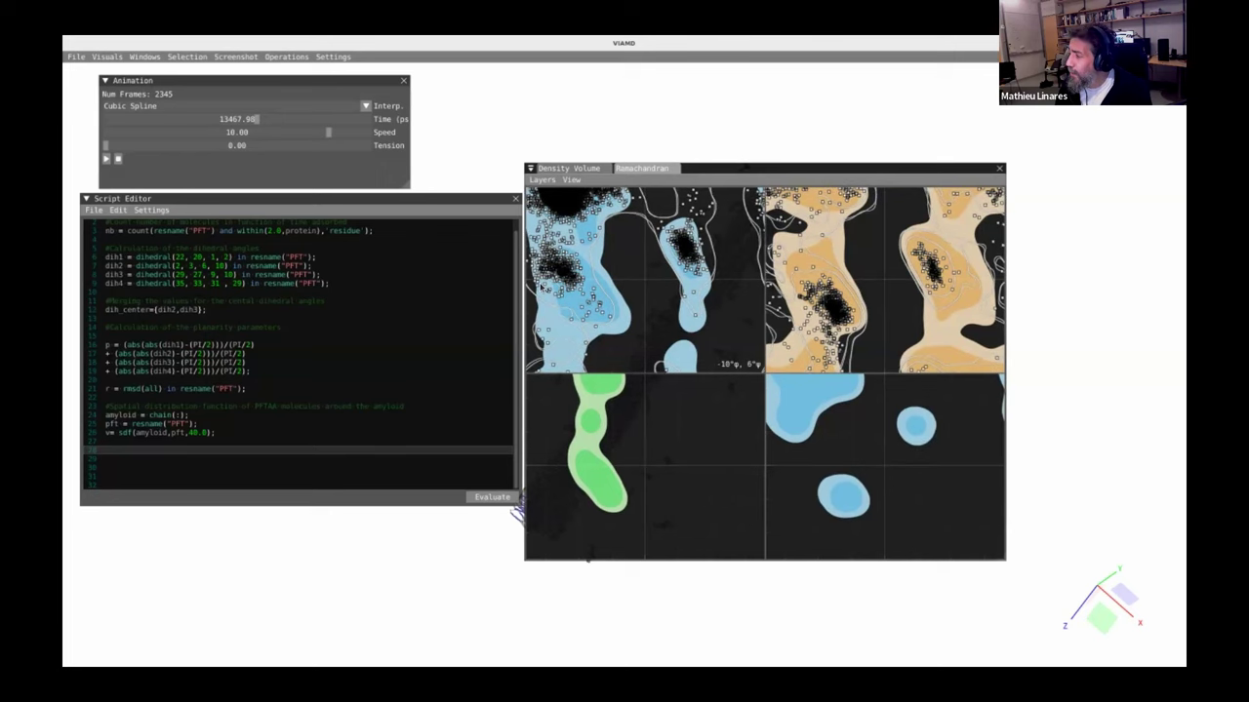
mouse_move(569, 271)
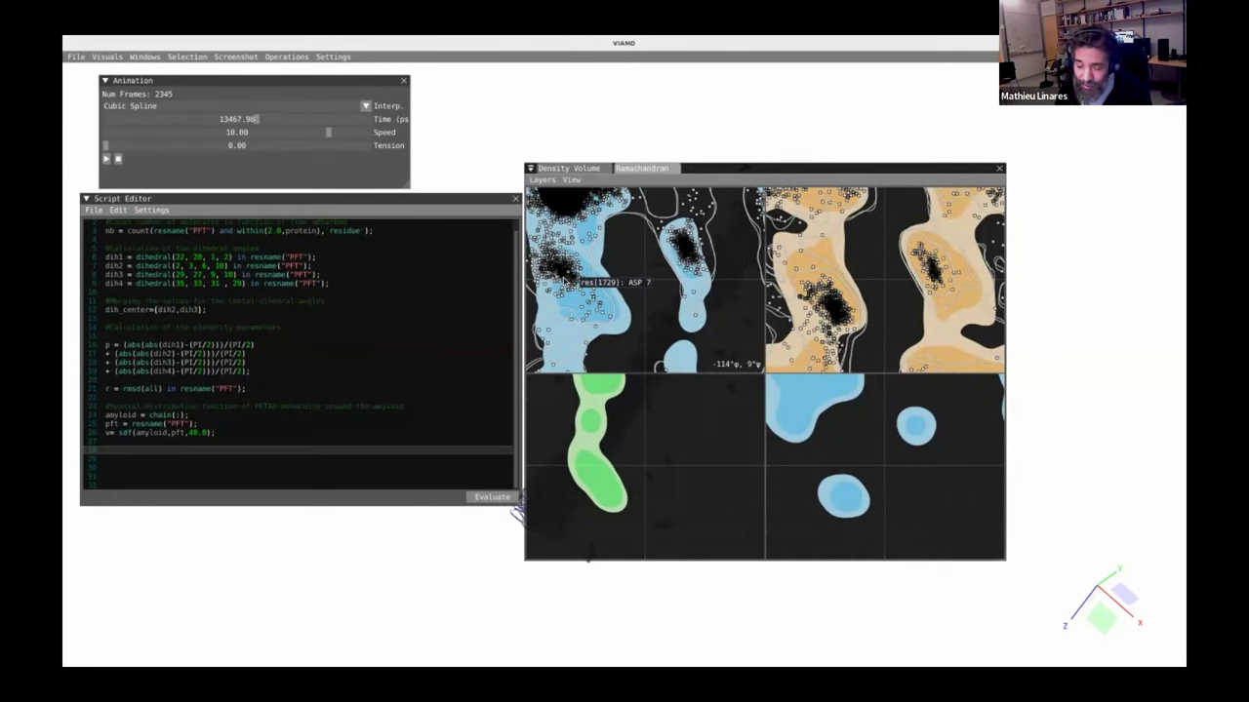
click(675, 169)
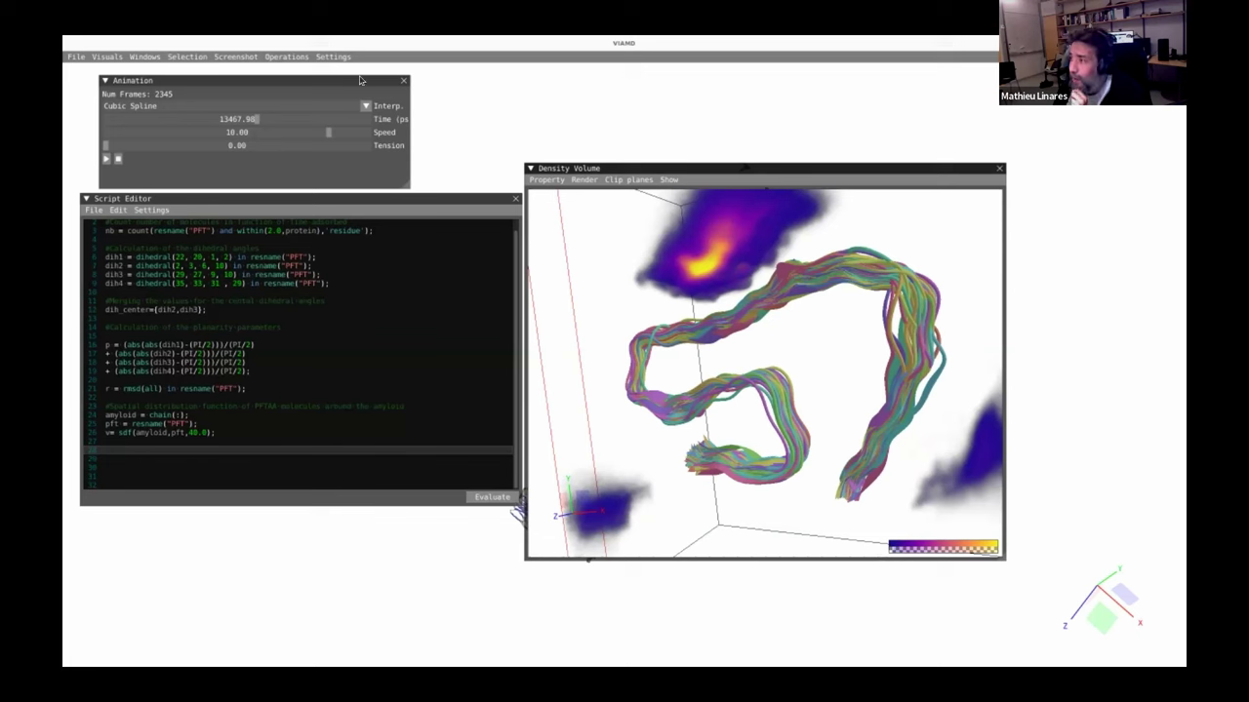
click(237, 56)
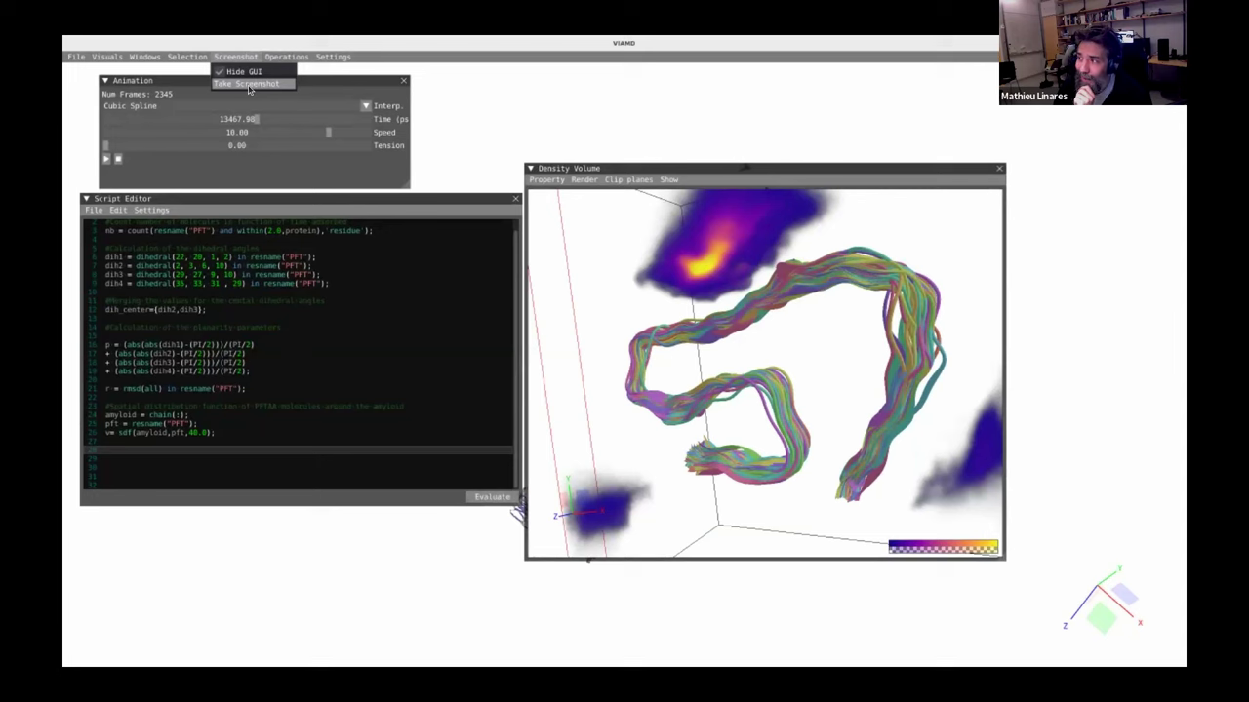
click(249, 84)
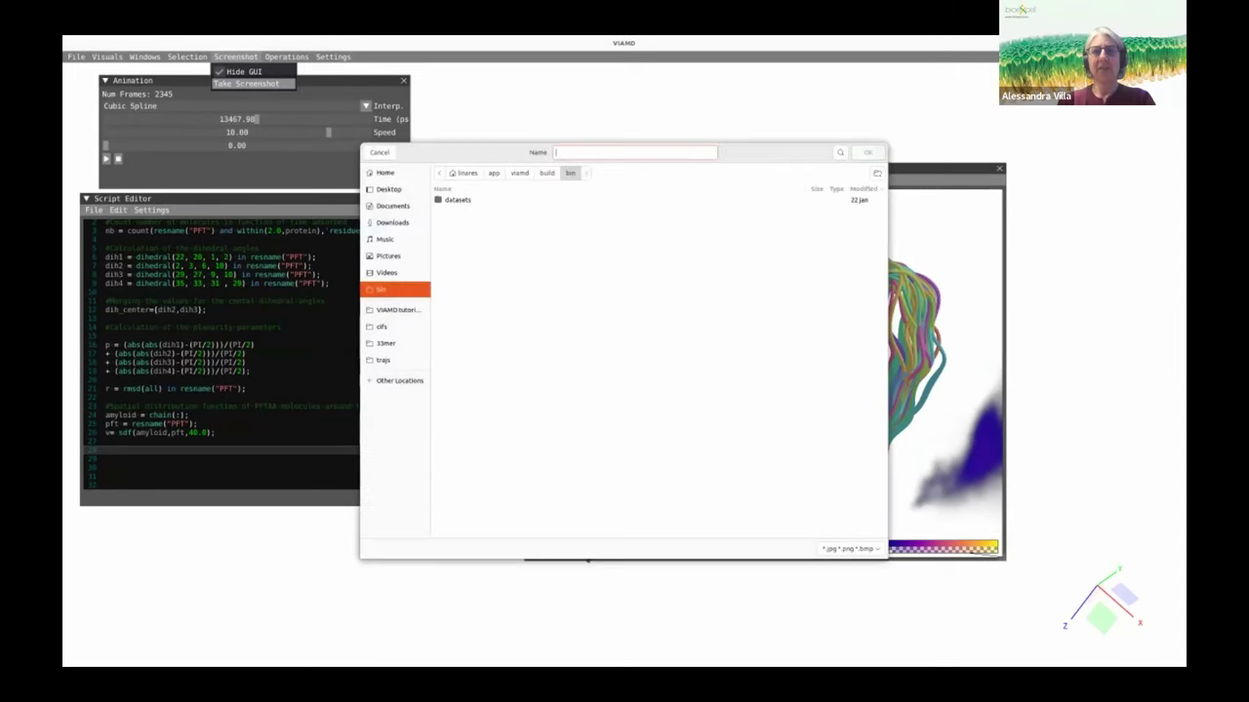
click(380, 153)
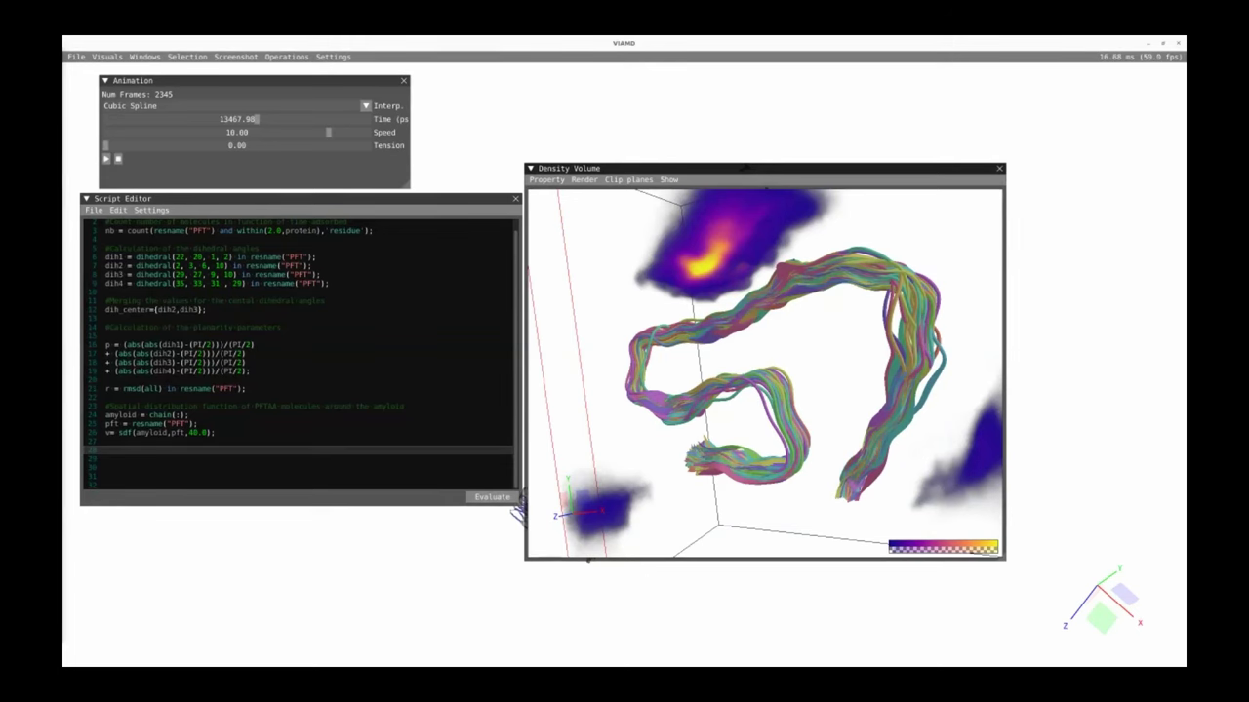
- Reopen the script's property export, set the data type to Distribution, and review its properties and file formats
click(94, 210)
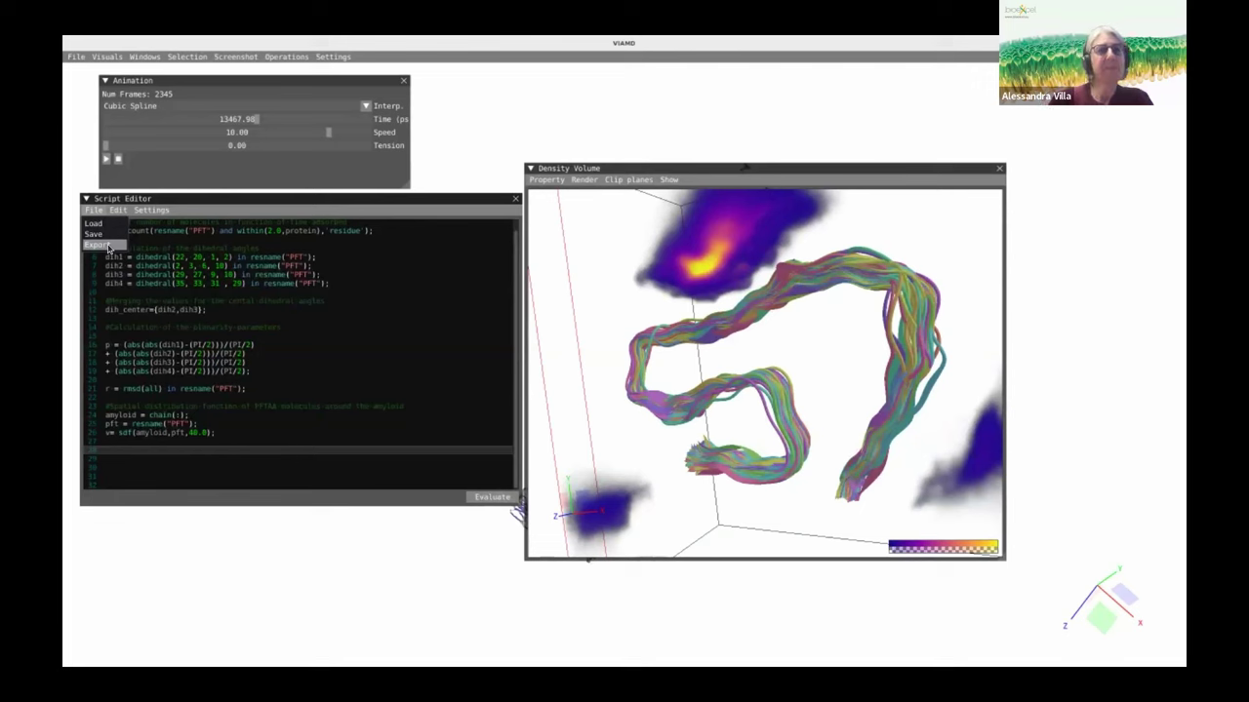
click(151, 210)
click(92, 210)
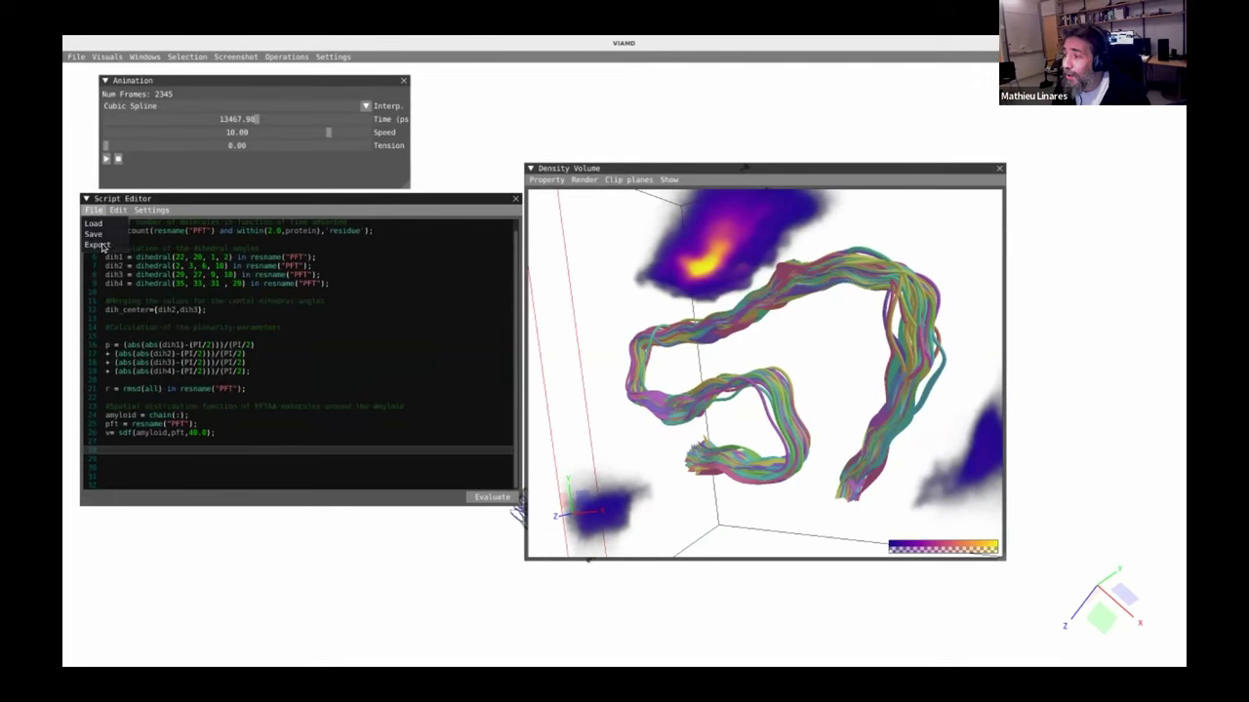
click(103, 244)
click(538, 130)
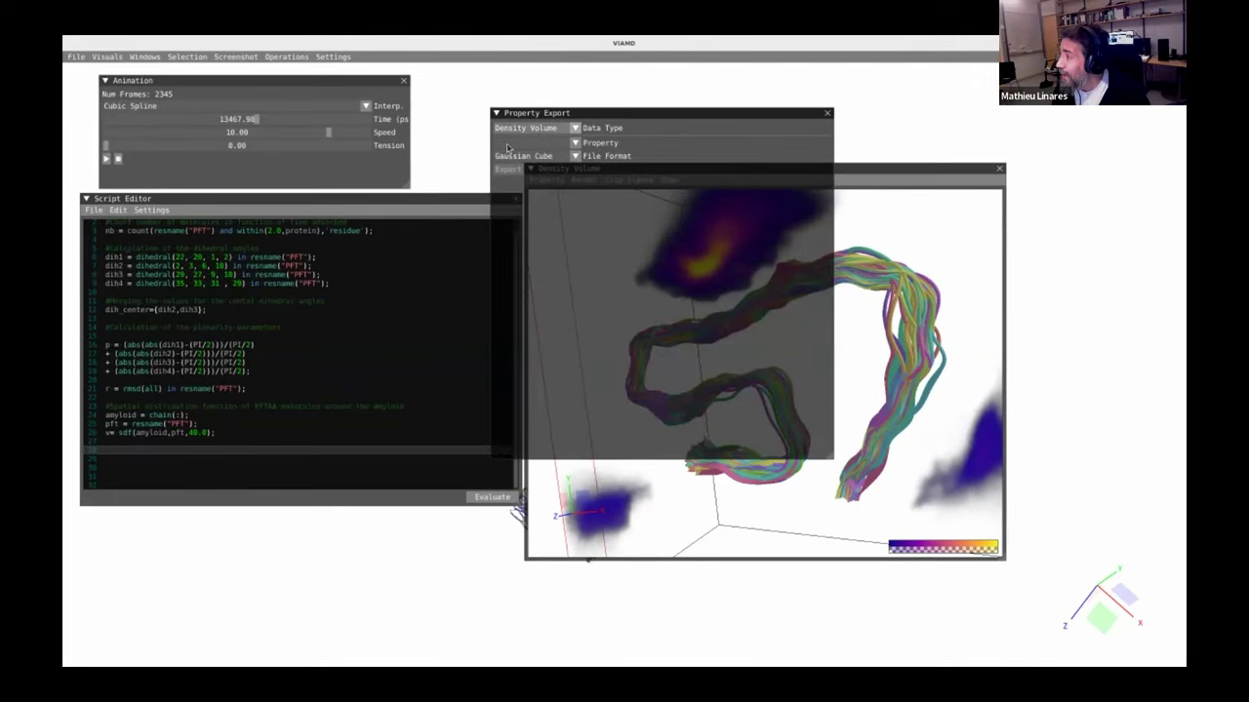
click(514, 138)
click(517, 129)
click(515, 156)
click(515, 143)
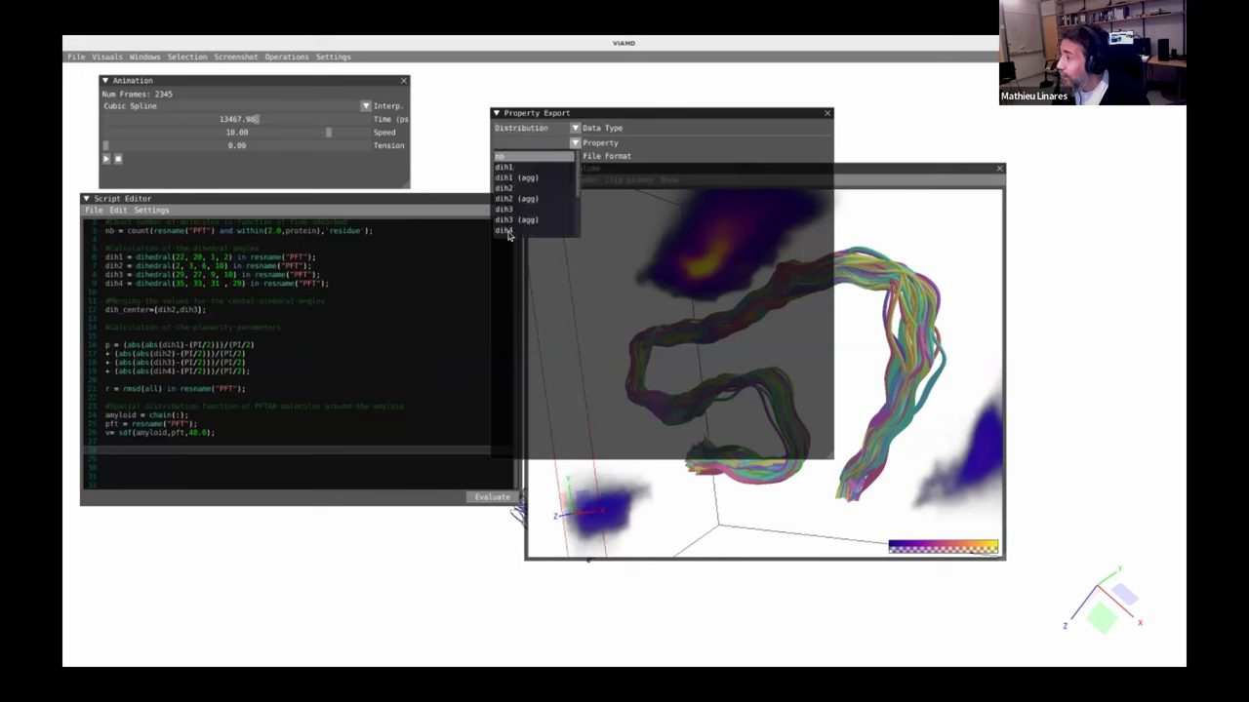
click(509, 146)
click(515, 158)
- Set the export data type back to Density Volume and check its file format
click(517, 129)
click(517, 128)
click(522, 164)
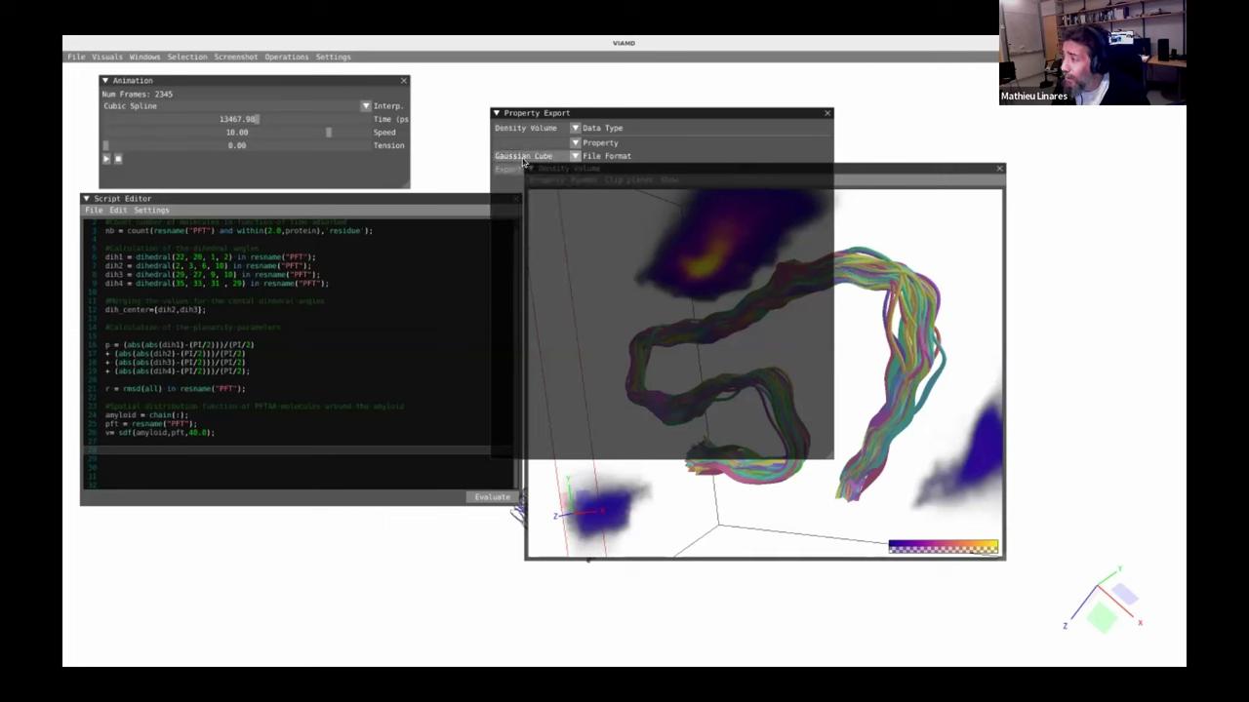
click(329, 206)
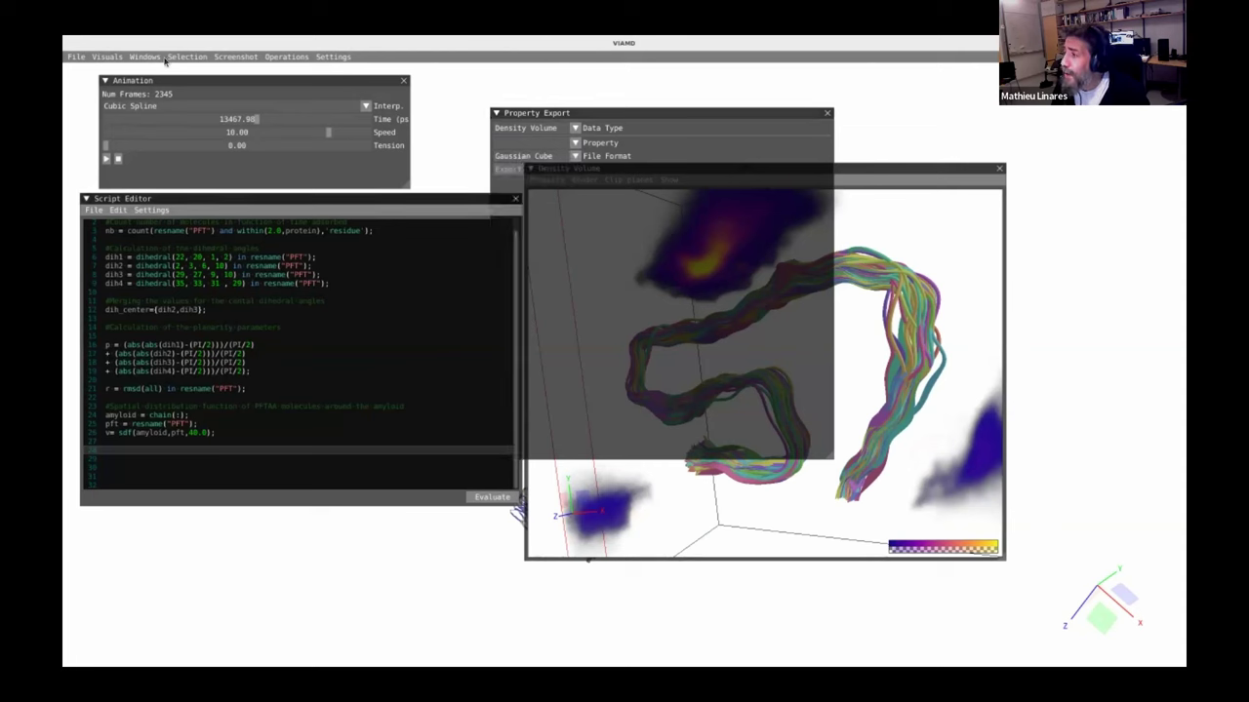
- Open the Shape Space window, check its export formats, fit the whole triangle plot, and move the window over the Density Volume
click(144, 57)
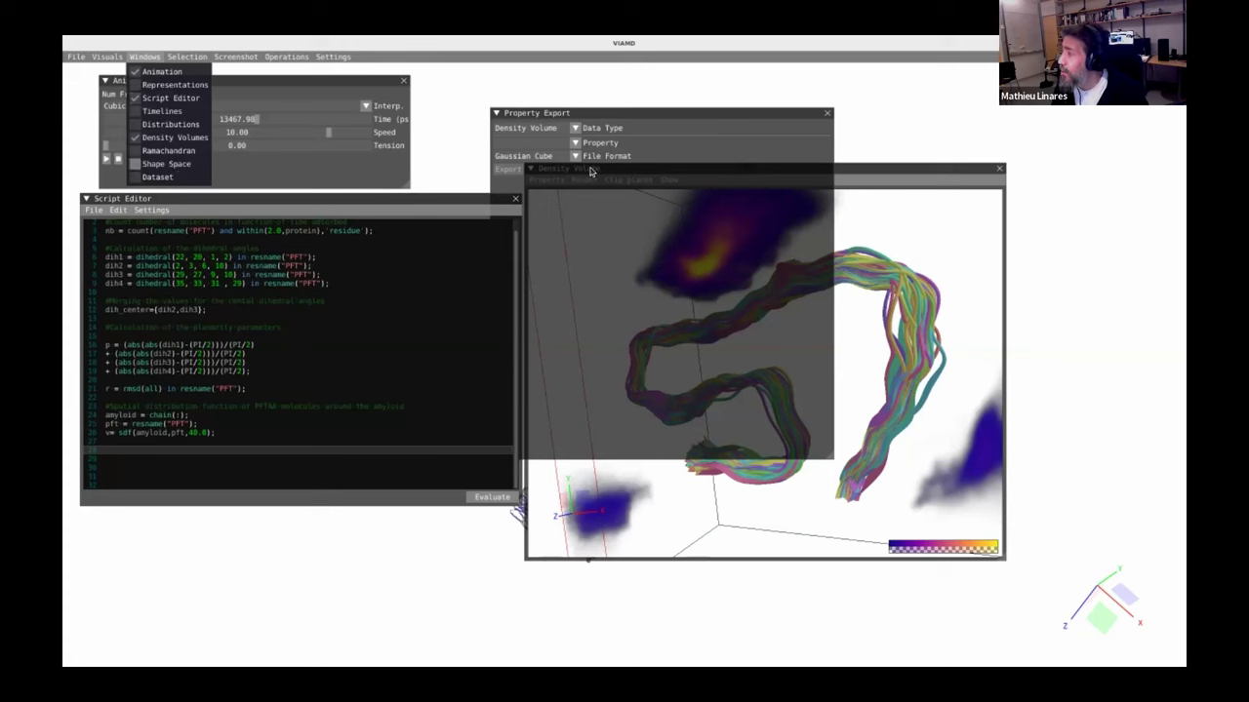
click(168, 164)
click(563, 148)
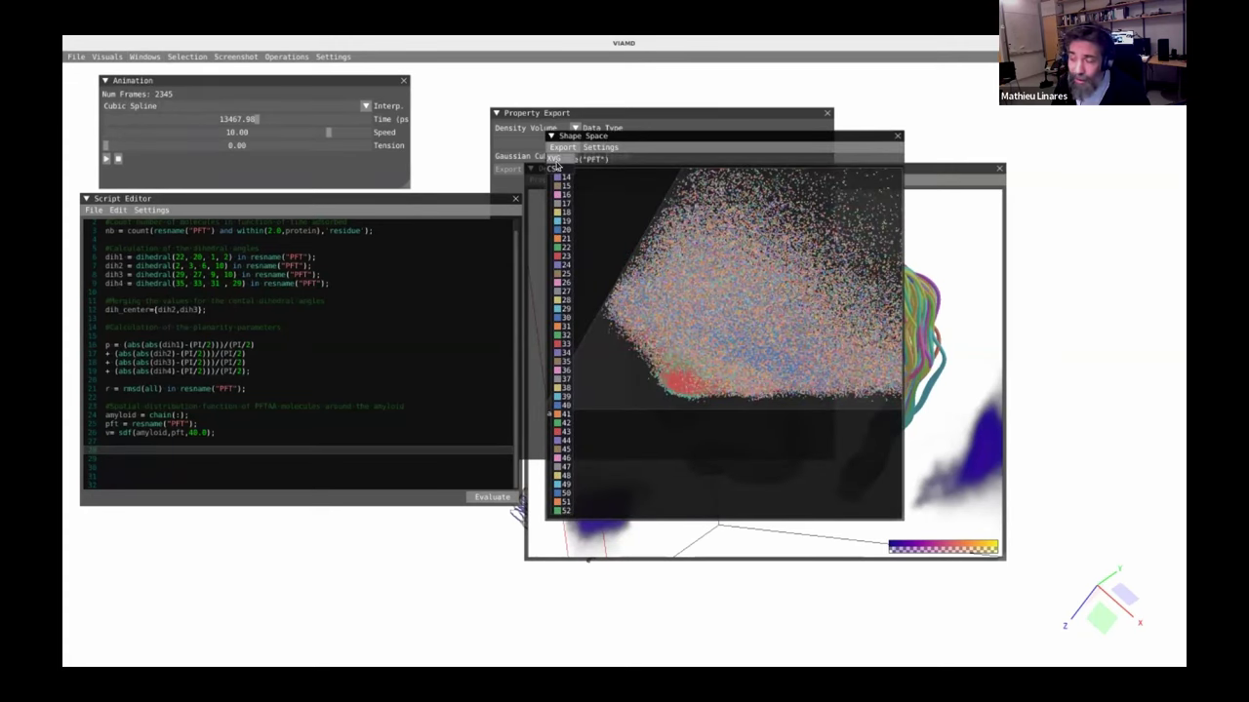
double_click(657, 423)
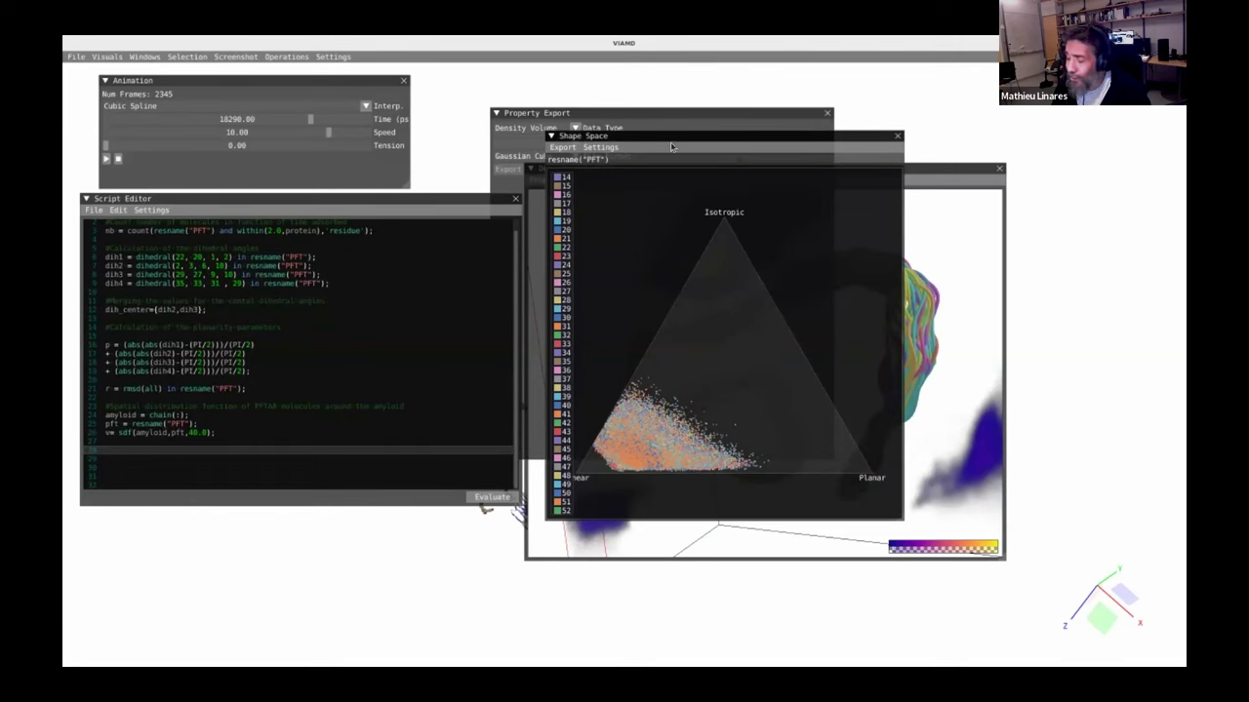
drag(665, 139, 730, 183)
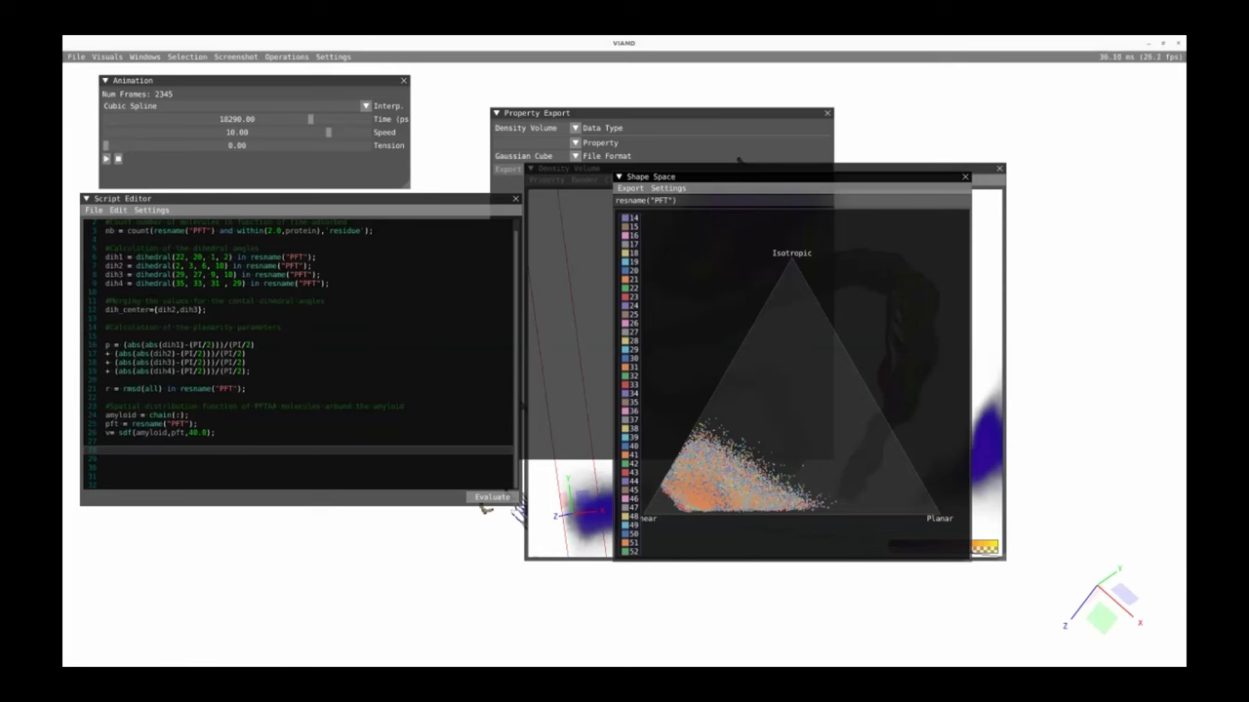
- Restore the VIAMD window from full size and move it to uncover the Resources slide behind it
double_click(276, 43)
drag(300, 171, 282, 91)
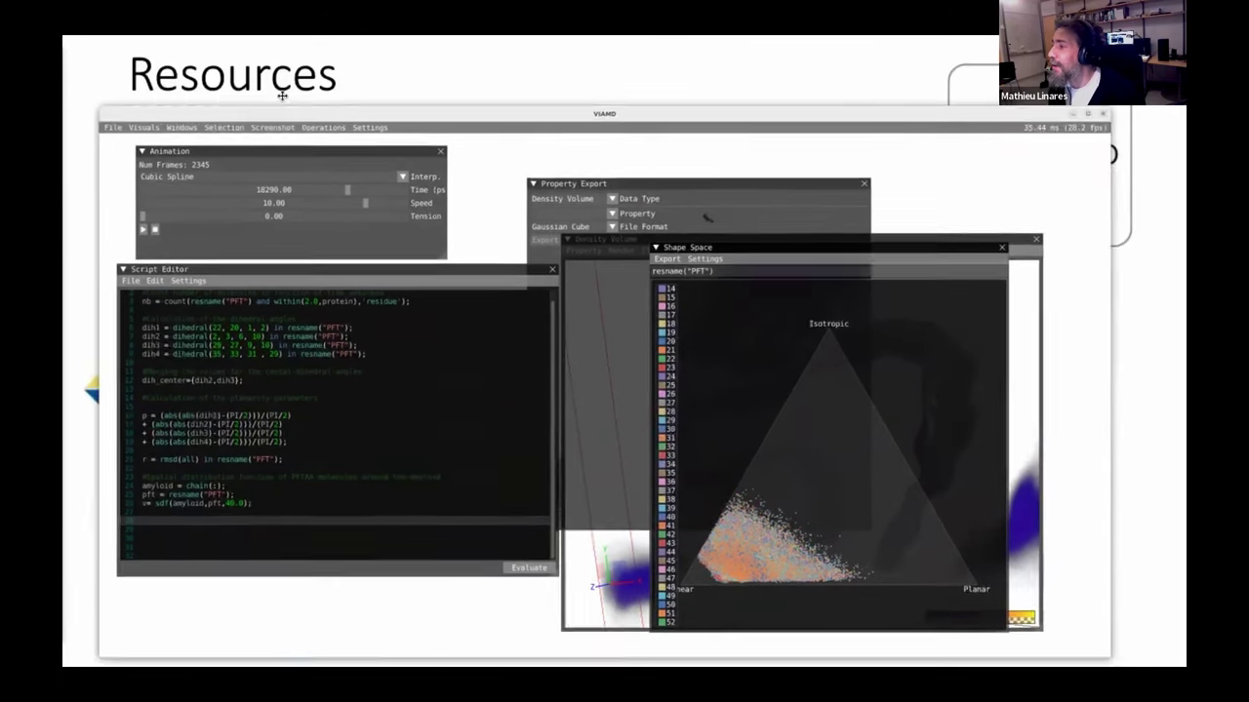
- Leave the slideshow, switch to the web browser's scanberg/viamd GitHub page, and find the Citations section of the README
click(124, 66)
key(Escape)
click(220, 61)
scroll(248, 351, down, 10)
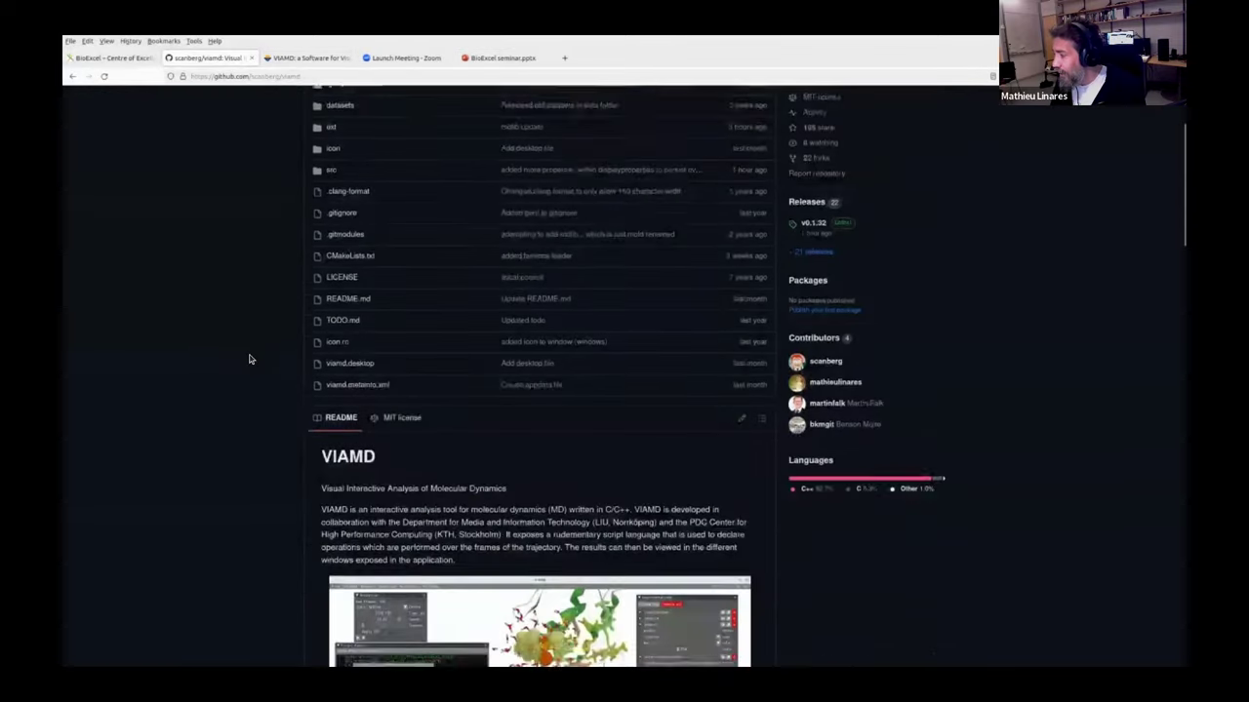
scroll(257, 367, down, 10)
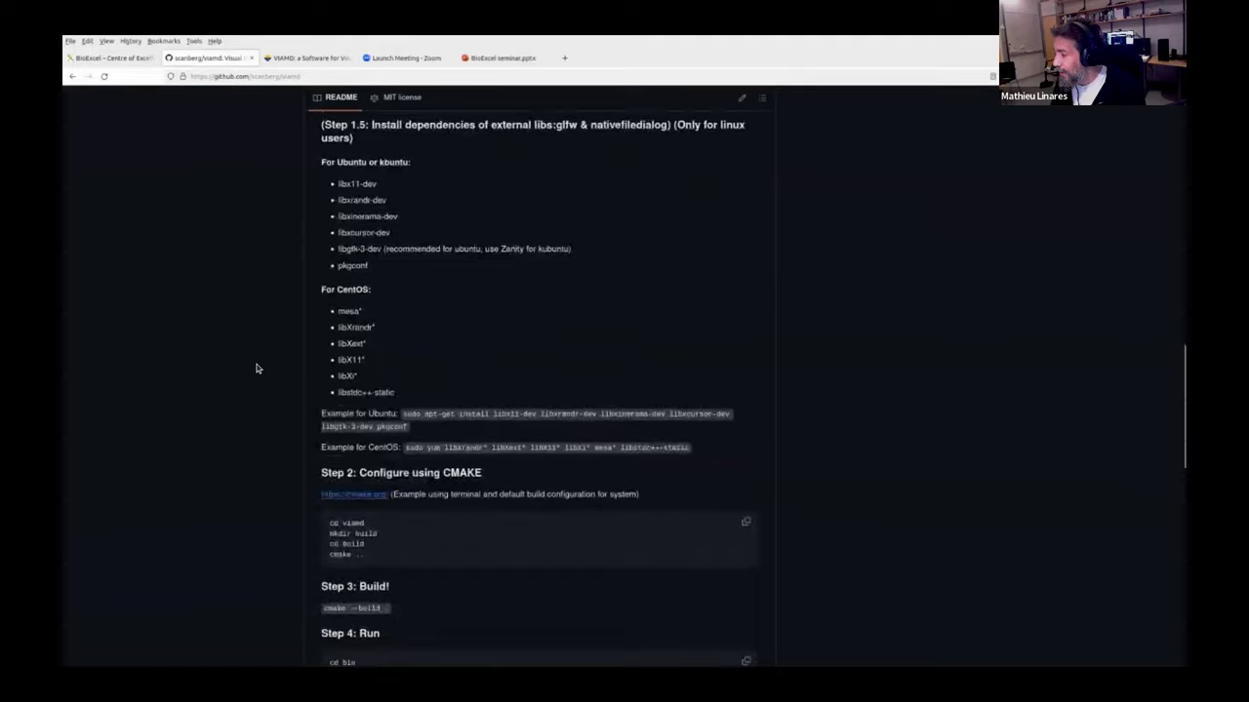
scroll(306, 371, up, 2)
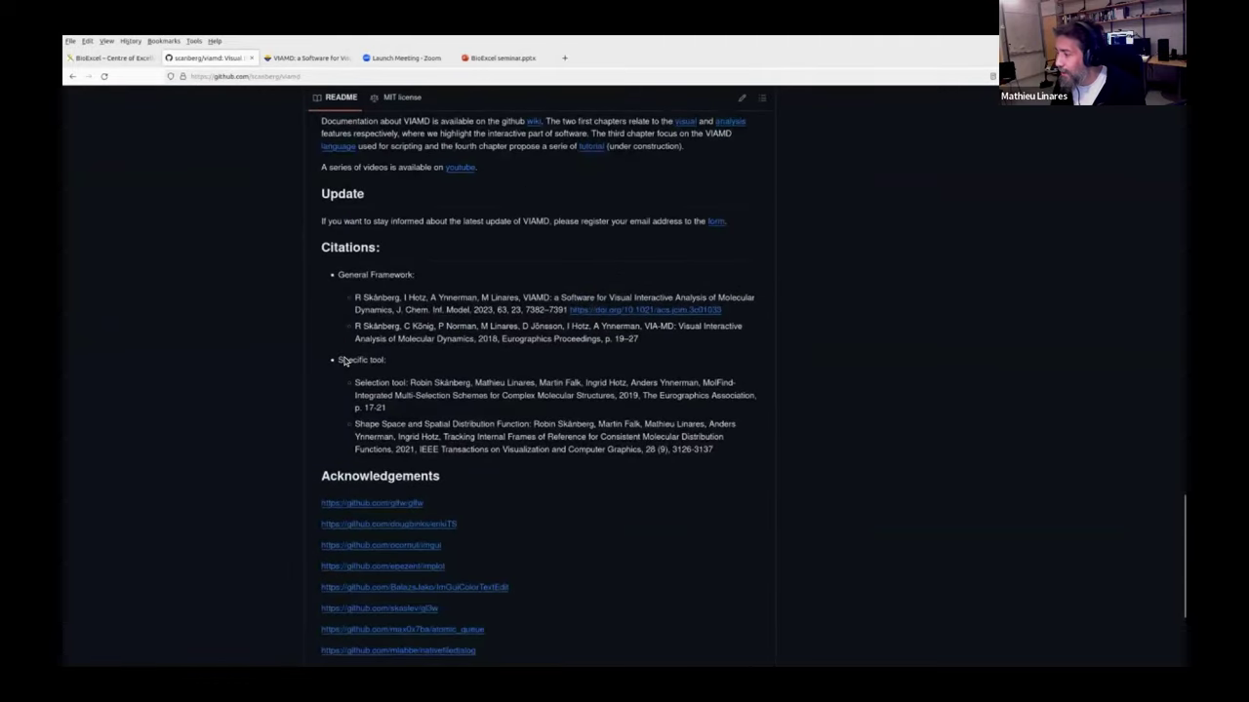
- Highlight the Specific tool heading, then the Shape Space and Spatial Distribution Function citation and its IEEE journal name
drag(338, 361, 387, 361)
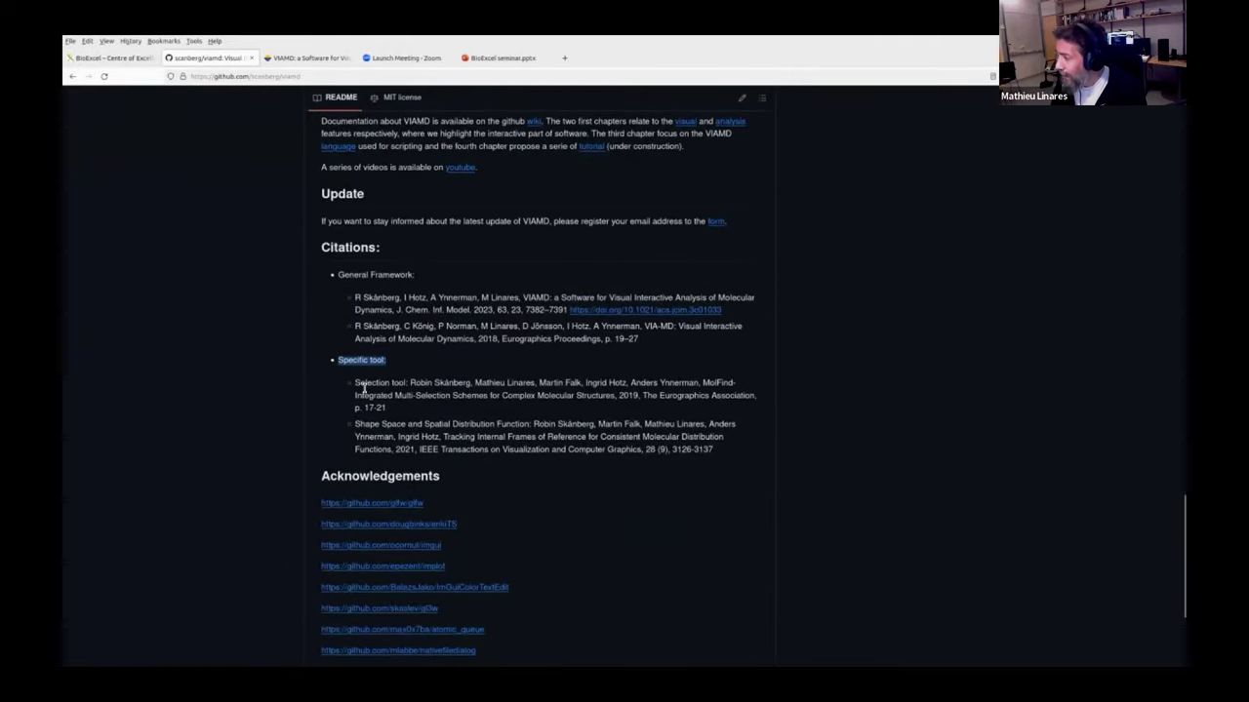
drag(357, 427, 543, 428)
drag(644, 448, 728, 454)
triple_click(445, 449)
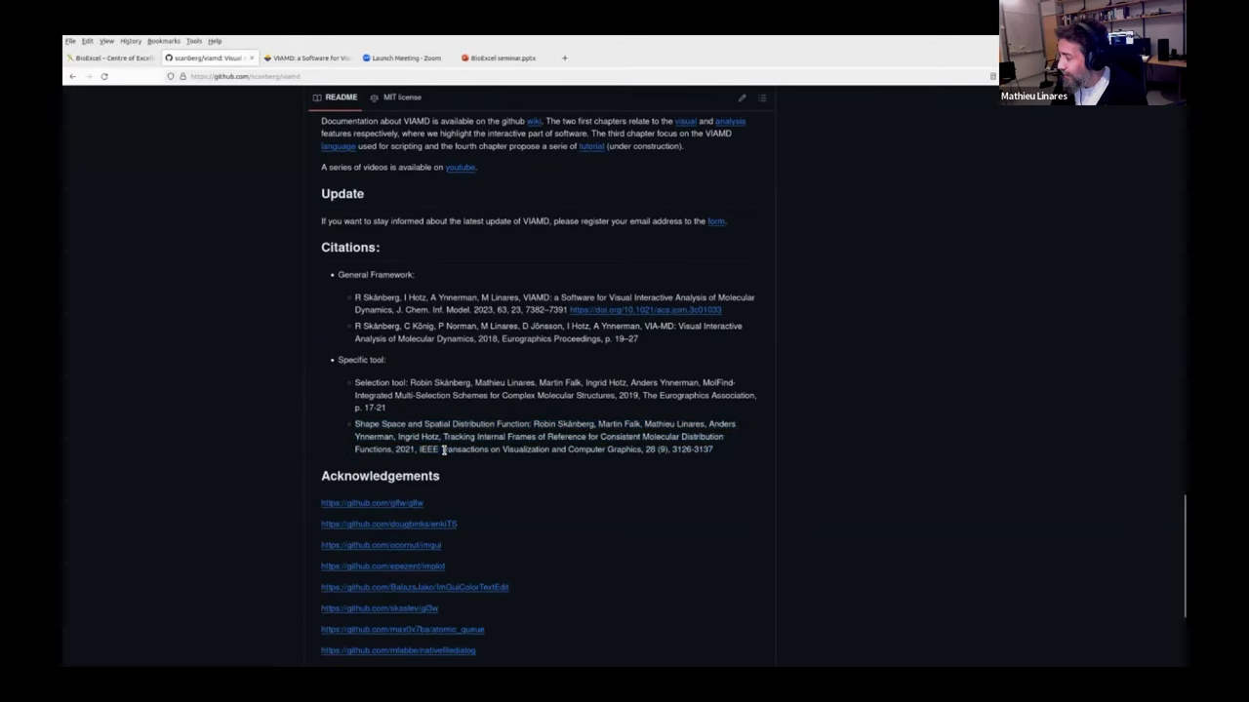
click(445, 450)
drag(419, 449, 611, 450)
click(611, 450)
- Show the ACS article "VIAMD: a Software for Visual Interactive Analysis of Molecular Dynamics" and read through to the Script Language and Editor section
click(308, 59)
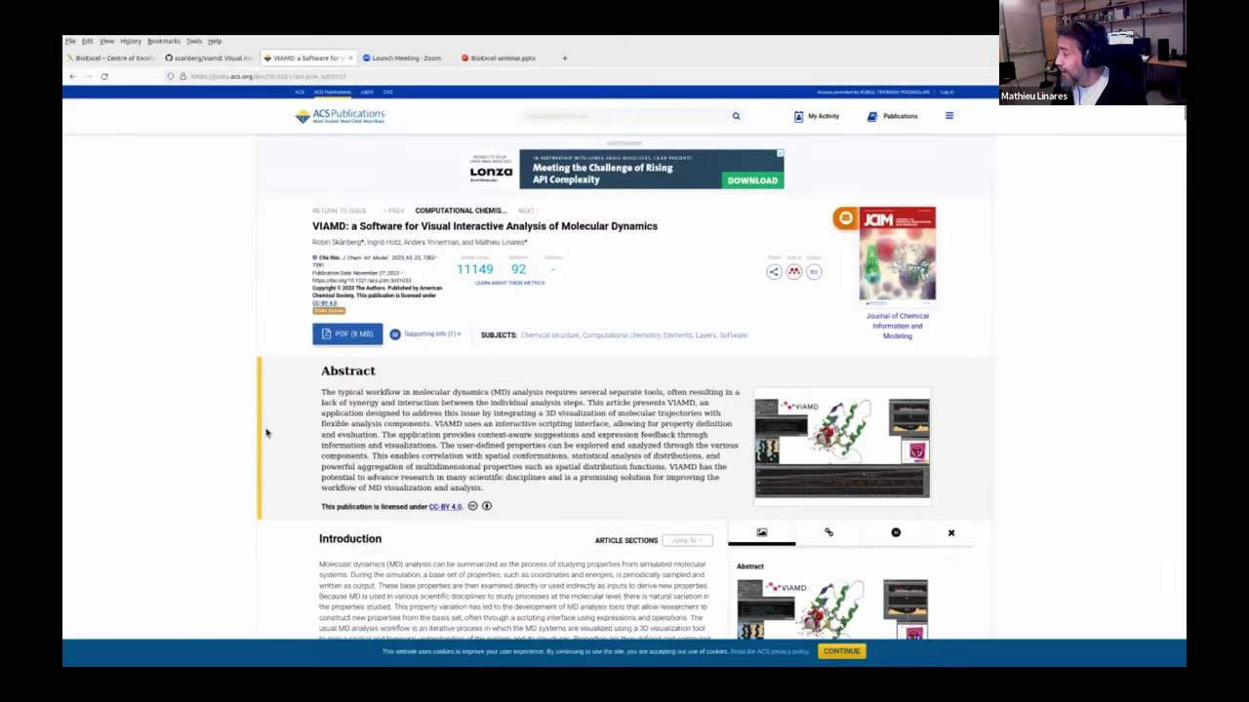
scroll(266, 430, down, 4)
scroll(269, 433, down, 10)
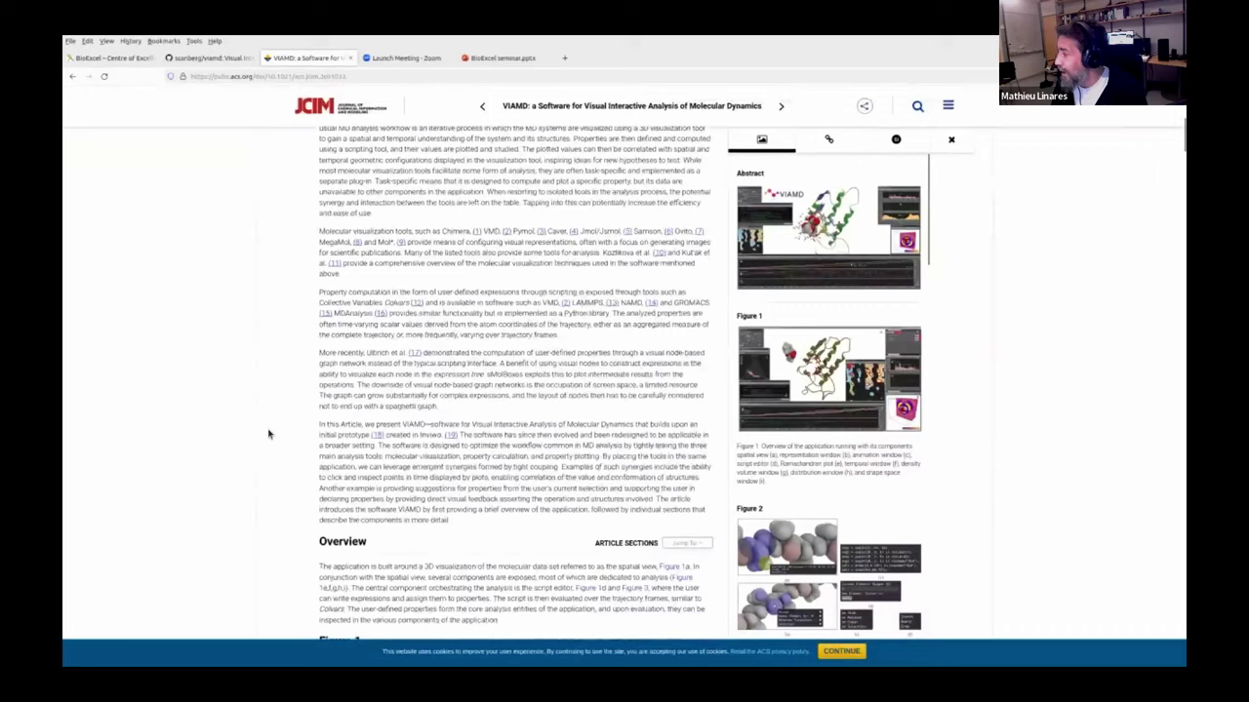
scroll(266, 435, down, 10)
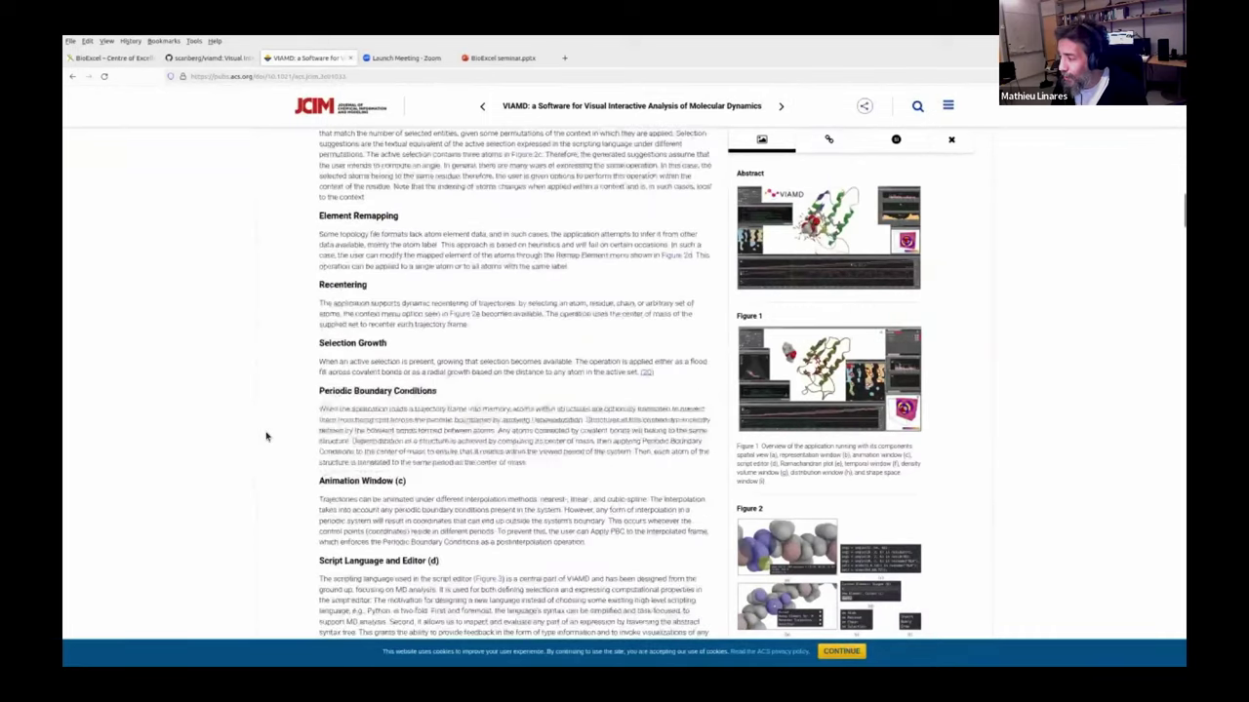
scroll(266, 436, down, 3)
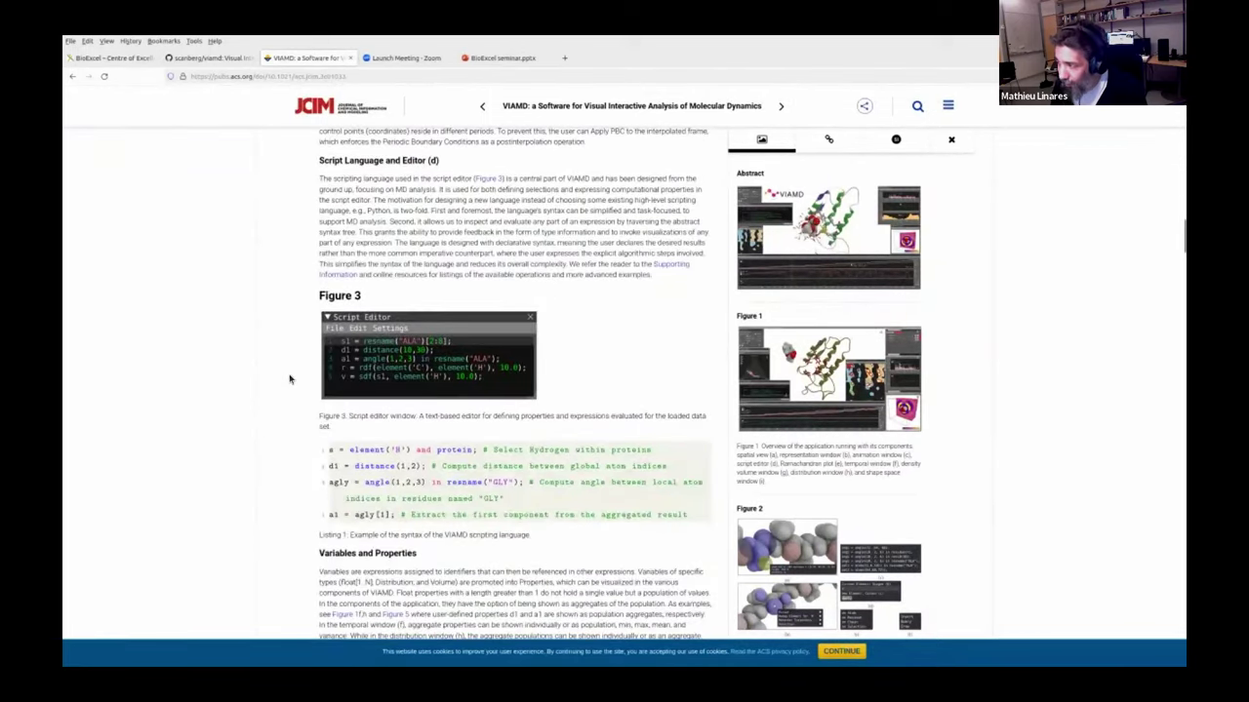